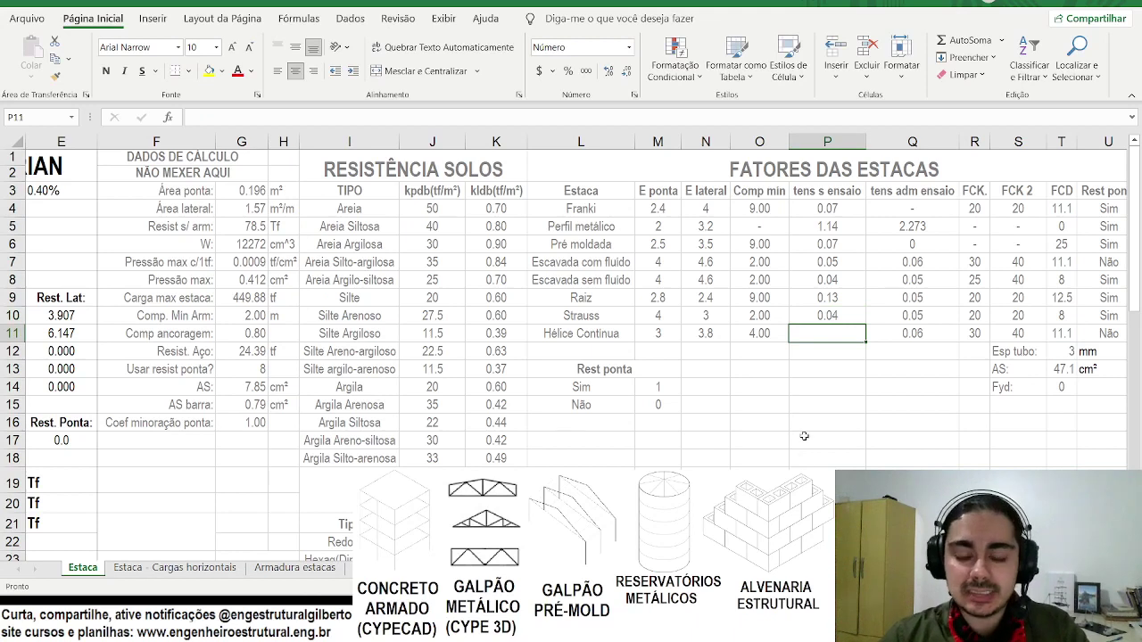
{"action": "key", "text": "alt+Tab"}
Enter 0.05 as the tens s ensaio value for Hélice Contínua in the pile factors table.
{"action": "type", "text": "0.05"}
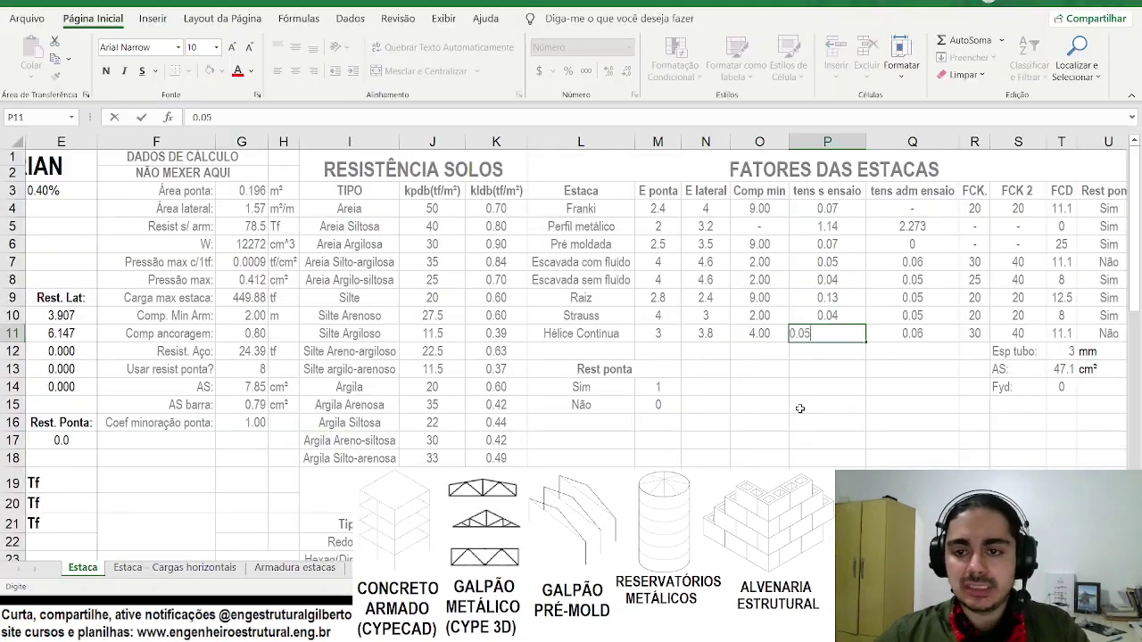
{"action": "key", "text": "Return"}
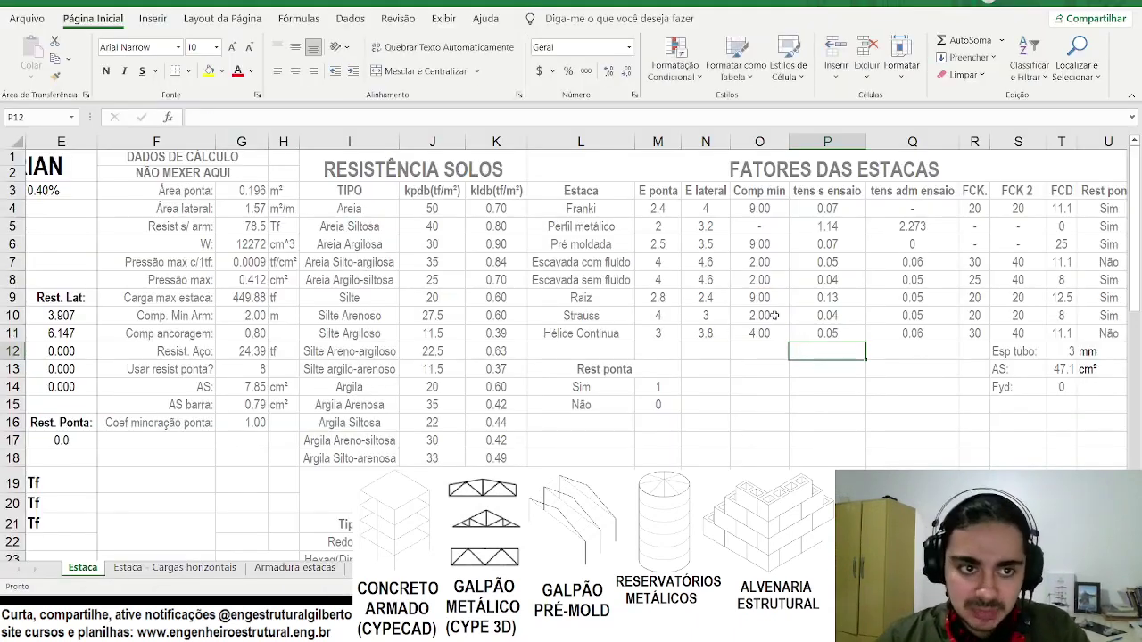
Enter the label "Ensaio carga?" in D4 and widen column D to fit it.
{"action": "scroll", "coordinate": [361, 247], "scroll_direction": "left", "scroll_amount": 5}
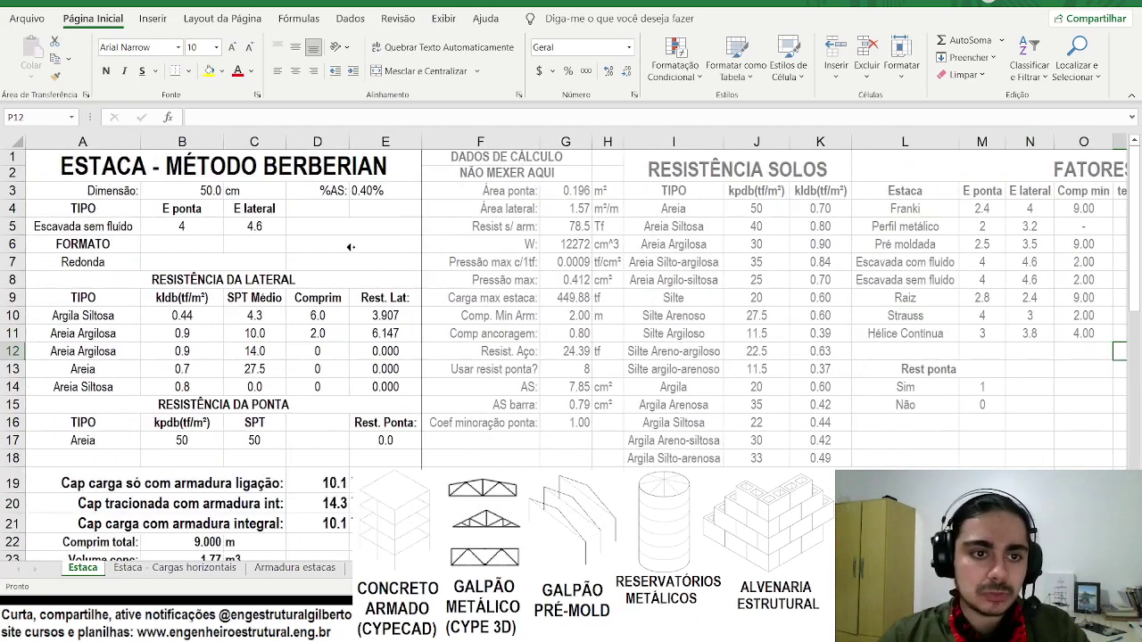
{"action": "left_click", "coordinate": [325, 212]}
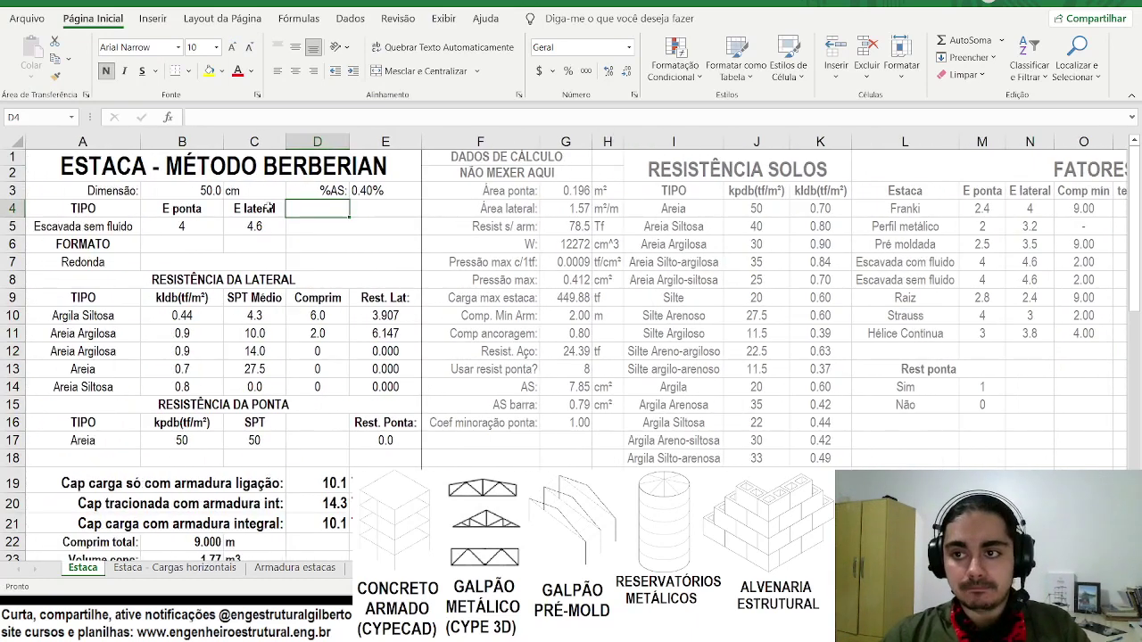
{"action": "type", "text": "Ensaio cargaw"}
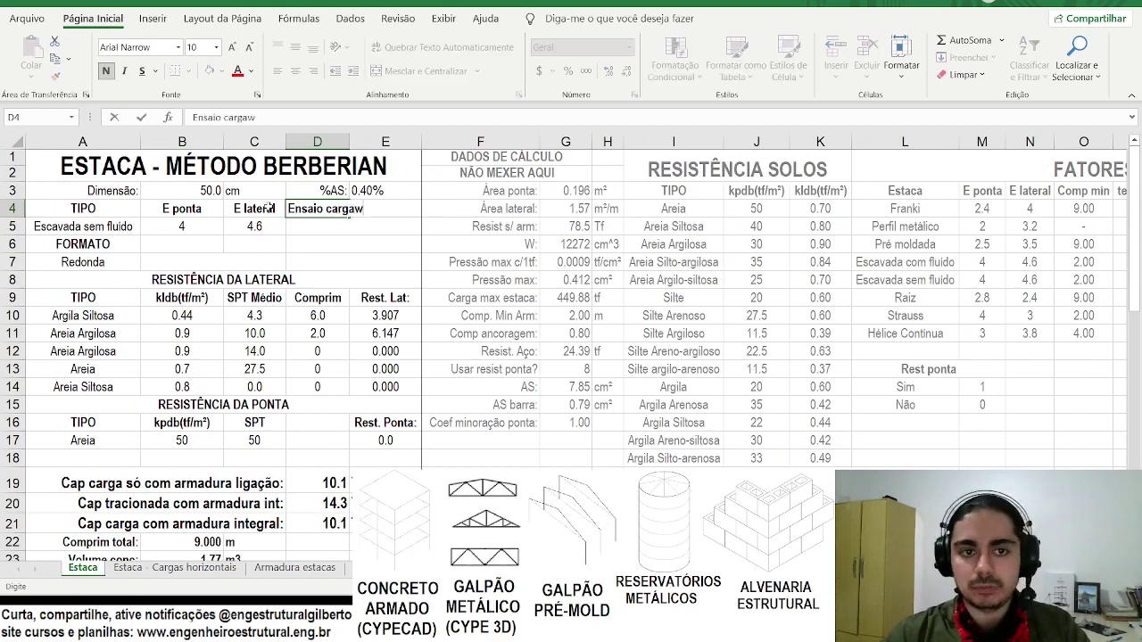
{"action": "key", "text": "BackSpace"}
{"action": "key", "text": "Menu"}
{"action": "key", "text": "Escape"}
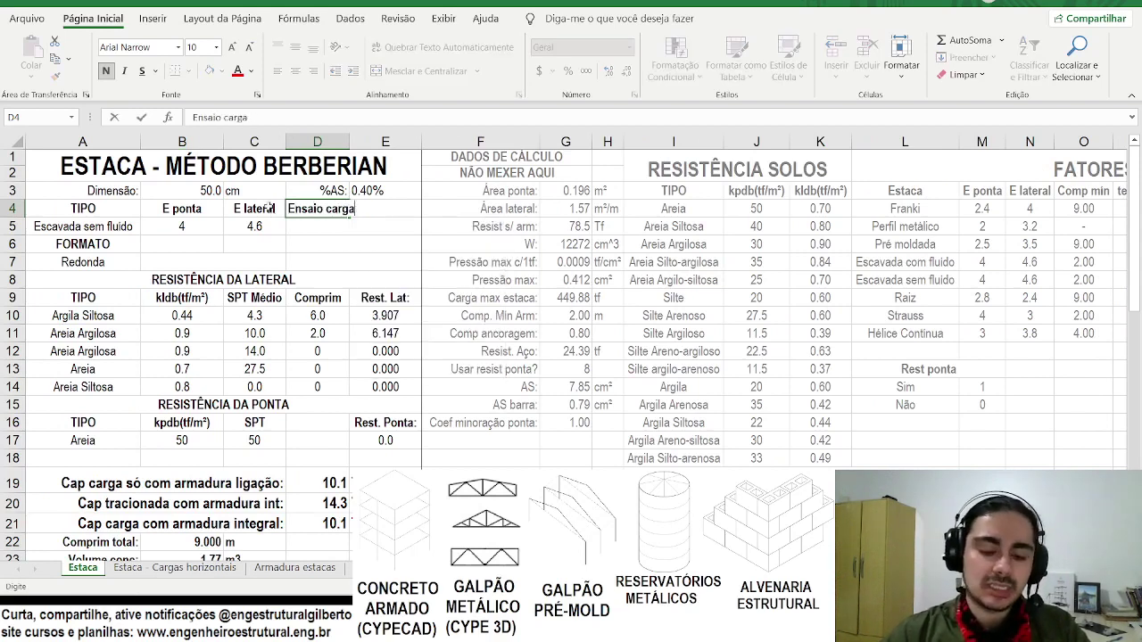
{"action": "type", "text": "?"}
{"action": "key", "text": "ctrl+Return"}
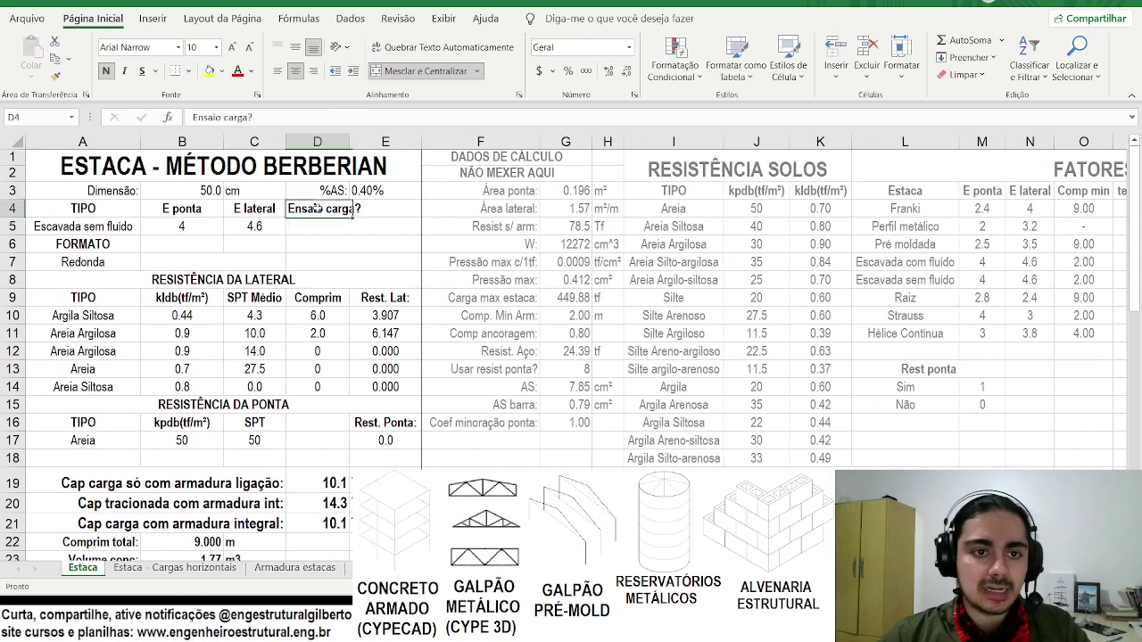
{"action": "left_click_drag", "start_coordinate": [349, 142], "coordinate": [367, 143]}
Add list data validation to E4 with the source "Sim","Não" including the quotation marks, and choose the Não option.
{"action": "left_click", "coordinate": [403, 208]}
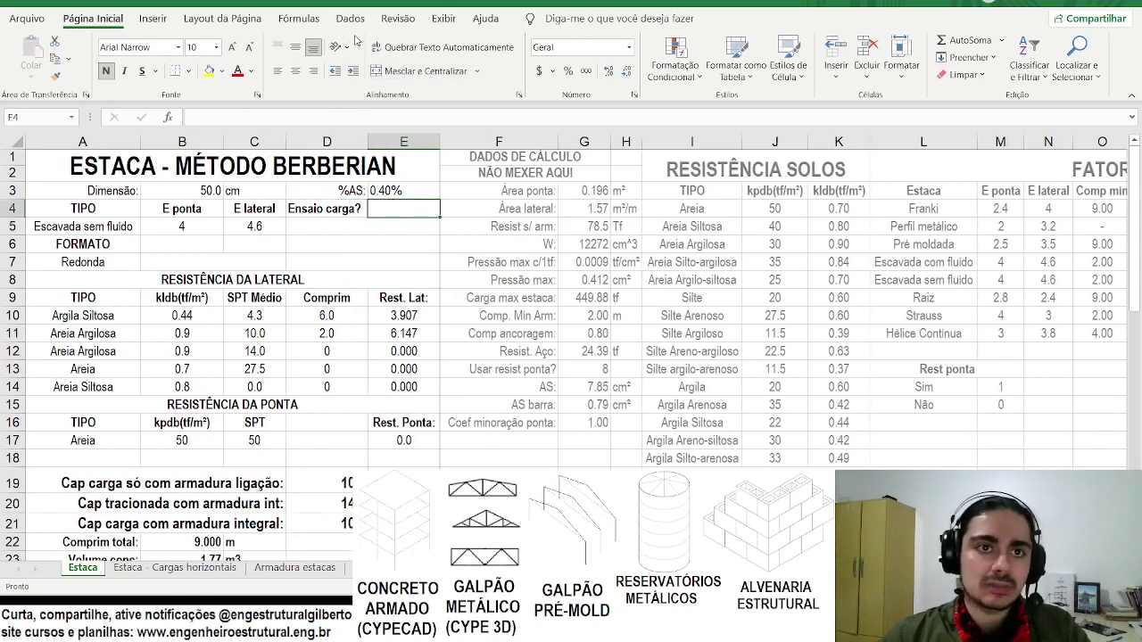
{"action": "left_click", "coordinate": [361, 19]}
{"action": "left_click", "coordinate": [600, 51]}
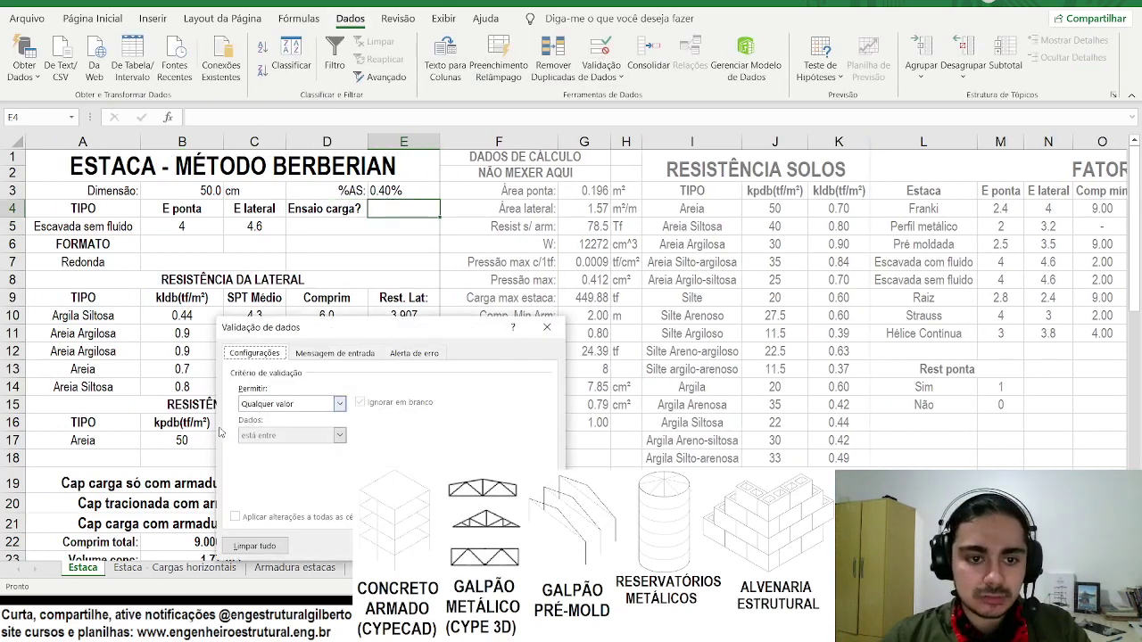
{"action": "left_click", "coordinate": [285, 404]}
{"action": "left_click", "coordinate": [250, 447]}
{"action": "left_click_drag", "start_coordinate": [322, 332], "coordinate": [345, 198]}
{"action": "left_click", "coordinate": [296, 332]}
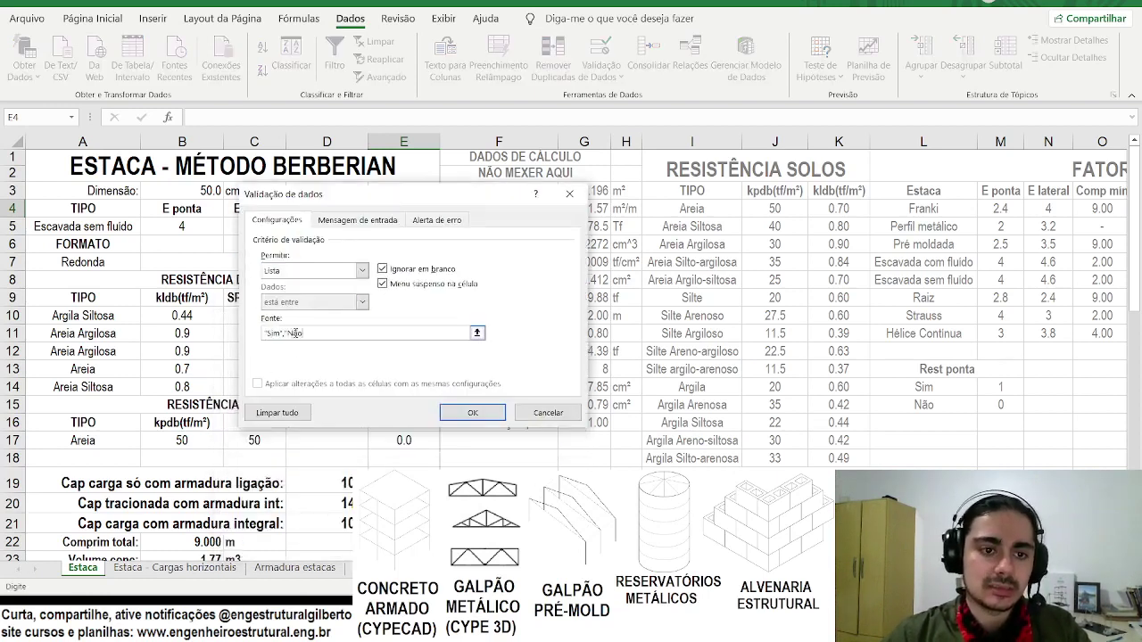
{"action": "key", "text": "Return"}
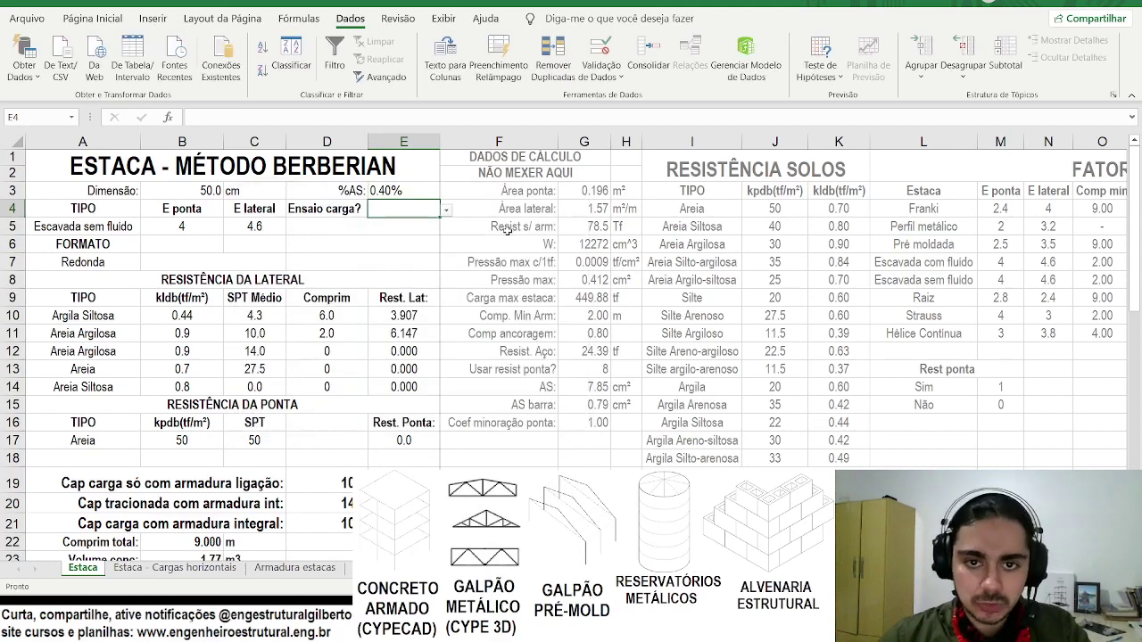
{"action": "left_click", "coordinate": [446, 209]}
{"action": "left_click", "coordinate": [408, 238]}
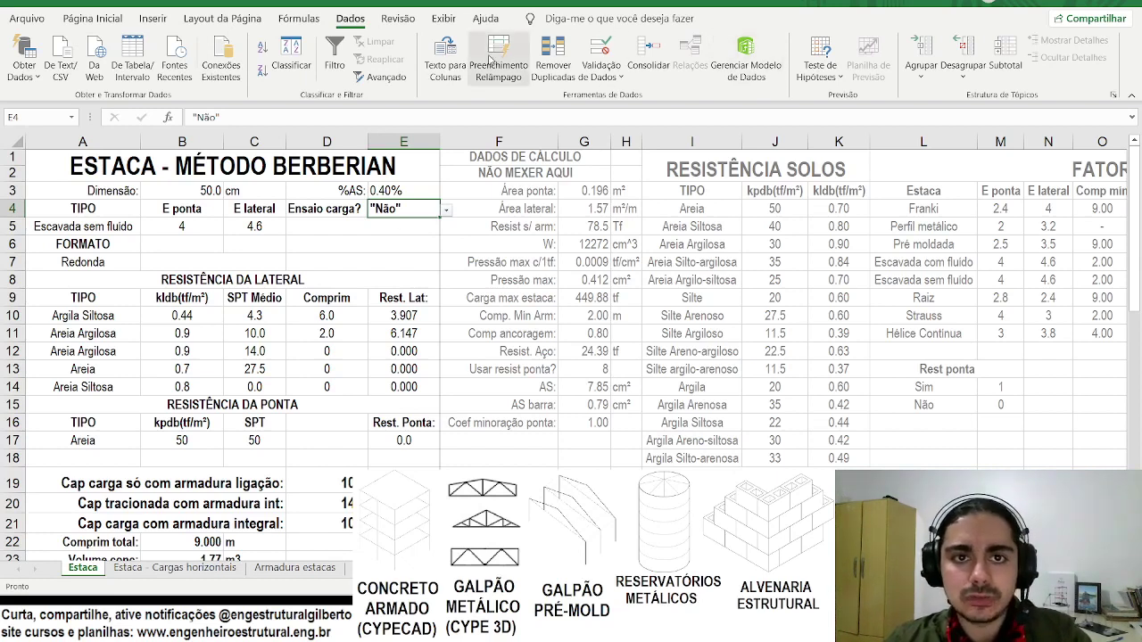
Remove the quotation marks from E4's validation list source so it reads Sim,Não, and choose Não again.
{"action": "left_click", "coordinate": [610, 57]}
{"action": "left_click", "coordinate": [317, 335]}
{"action": "key", "text": "BackSpace"}
{"action": "key", "text": "Left"}
{"action": "key", "text": "Left"}
{"action": "key", "text": "BackSpace"}
{"action": "key", "text": "BackSpace"}
{"action": "key", "text": "BackSpace"}
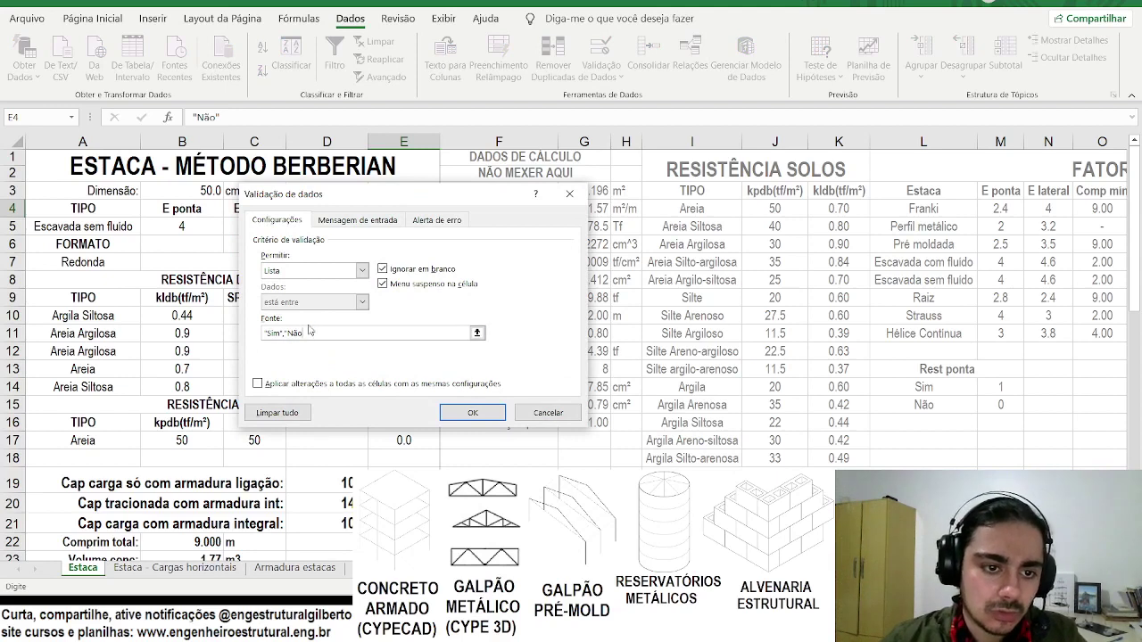
{"action": "left_click", "coordinate": [287, 334]}
{"action": "key", "text": "BackSpace"}
{"action": "left_click", "coordinate": [283, 334]}
{"action": "key", "text": "BackSpace"}
{"action": "left_click", "coordinate": [268, 334]}
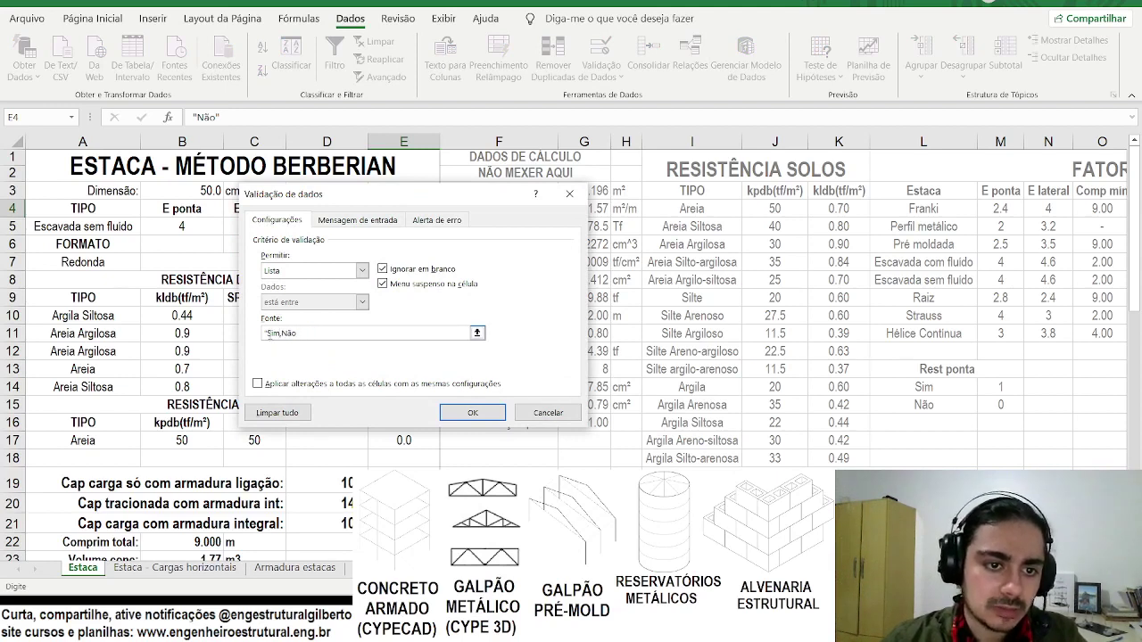
{"action": "key", "text": "BackSpace"}
{"action": "key", "text": "Return"}
{"action": "left_click", "coordinate": [446, 211]}
{"action": "left_click", "coordinate": [394, 241]}
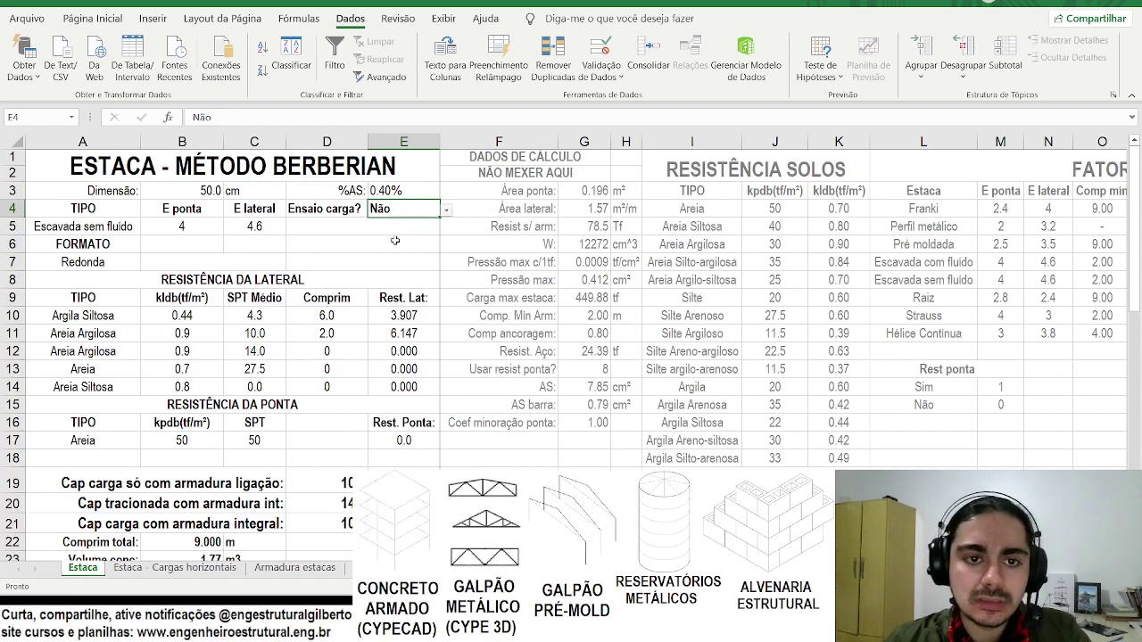
Examine the formulas behind Área ponta in G3 and Resist s/ arm in G5.
{"action": "left_click", "coordinate": [585, 190]}
{"action": "double_click", "coordinate": [584, 190]}
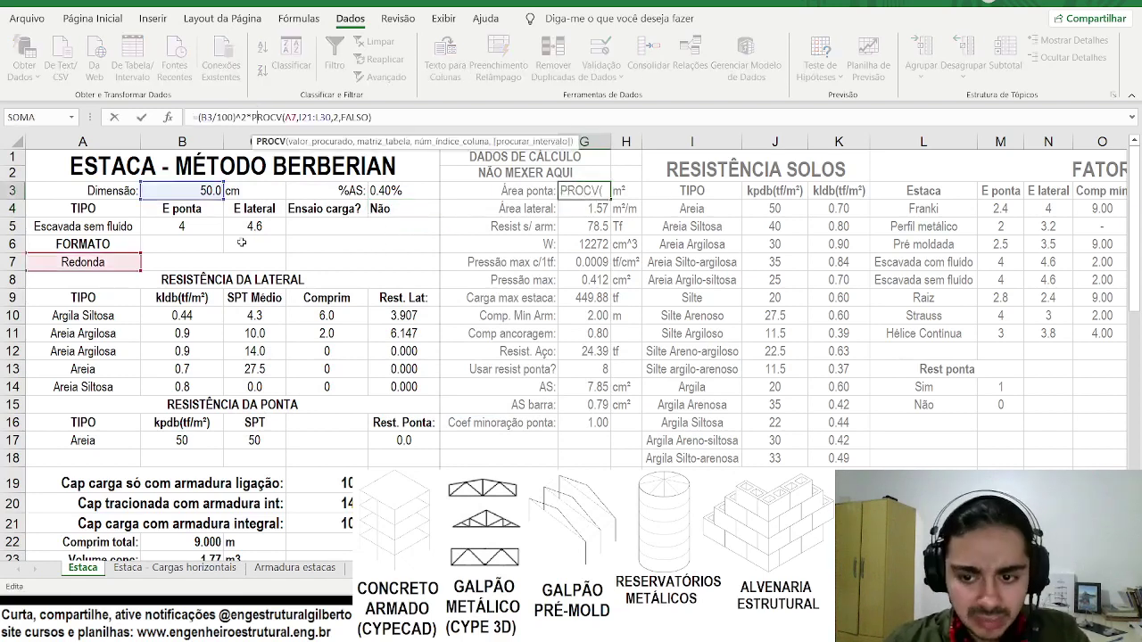
{"action": "scroll", "coordinate": [243, 215], "scroll_direction": "down", "scroll_amount": 4}
{"action": "scroll", "coordinate": [245, 255], "scroll_direction": "up", "scroll_amount": 4}
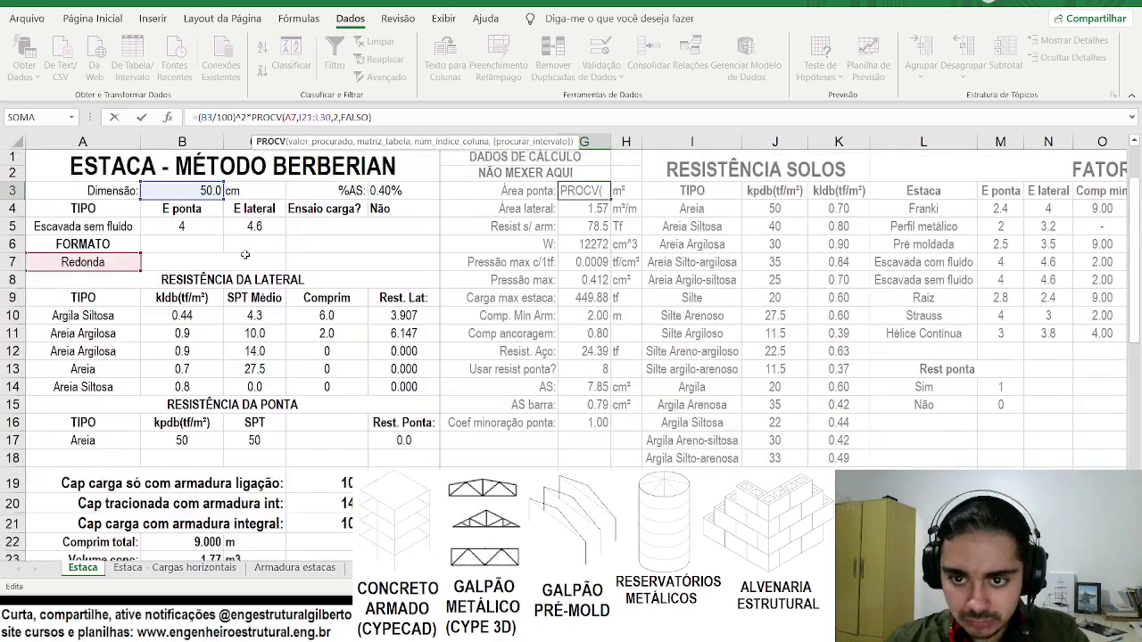
{"action": "key", "text": "Return"}
{"action": "key", "text": "Return"}
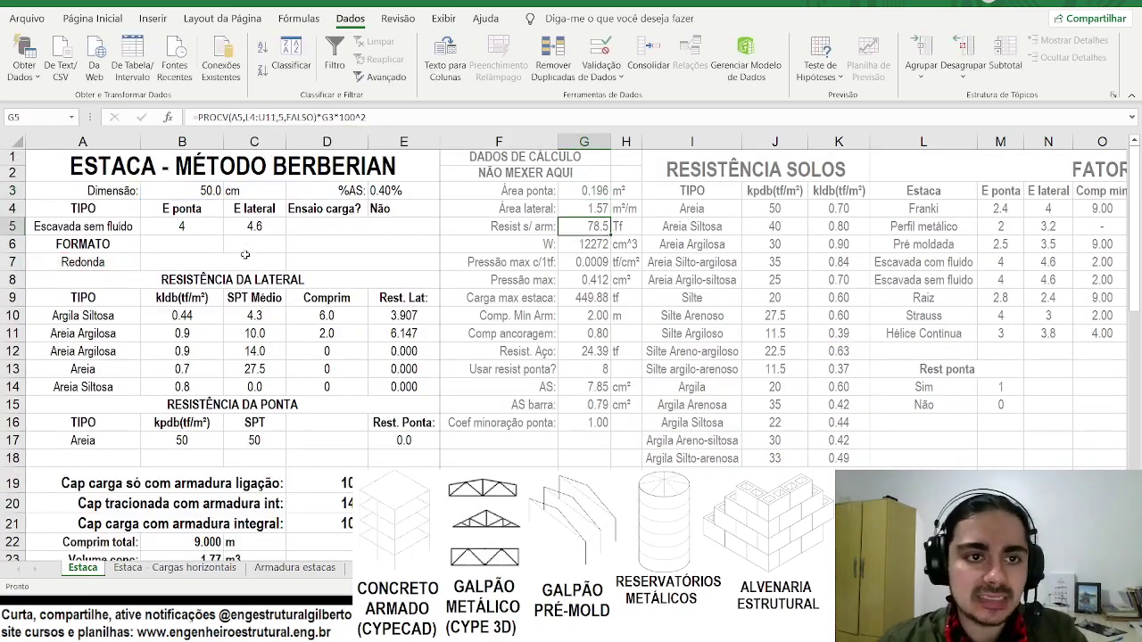
{"action": "key", "text": "F2"}
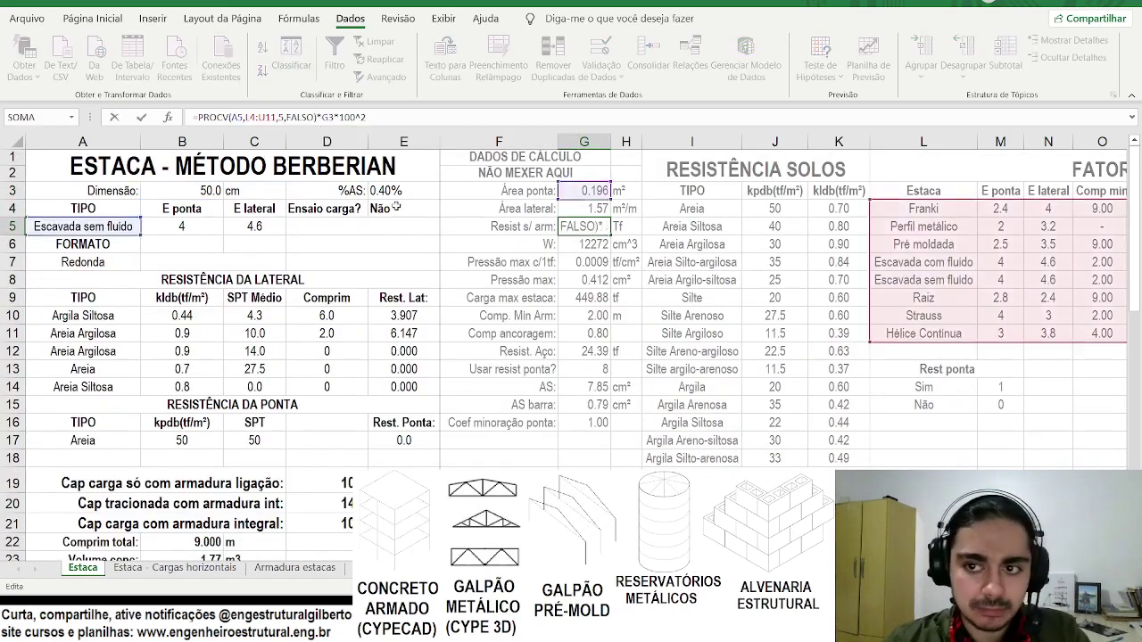
{"action": "key", "text": "Escape"}
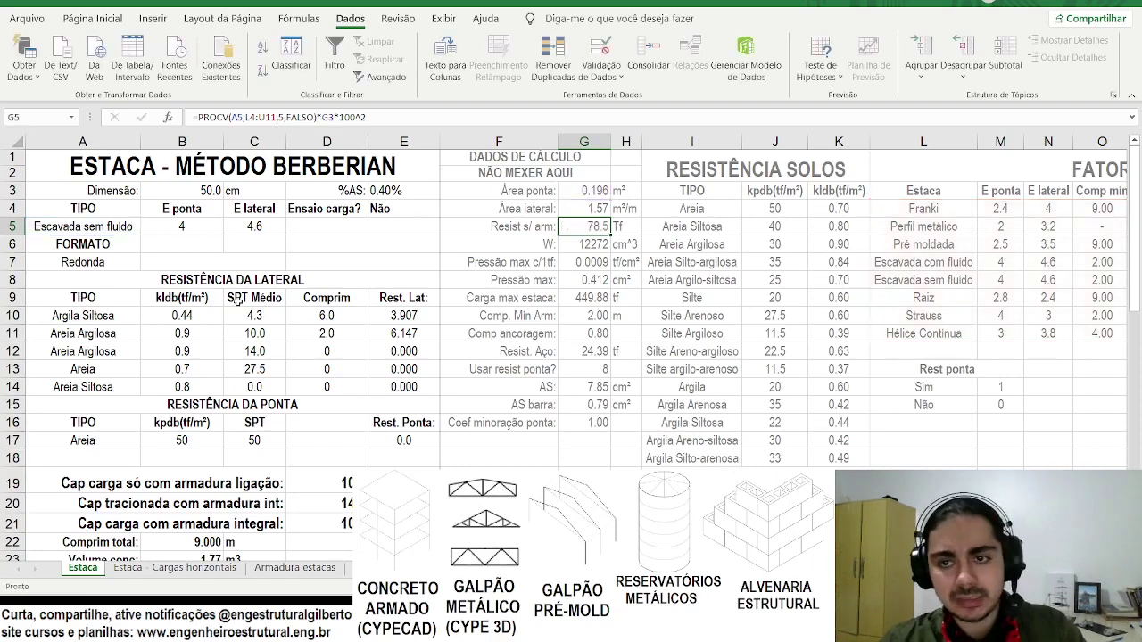
Add +SE(E4=Sim,1,0) to the column index 5 in the PROCV formula of Resist s/ arm in G5.
{"action": "scroll", "coordinate": [238, 299], "scroll_direction": "down", "scroll_amount": 2}
{"action": "left_click", "coordinate": [277, 114]}
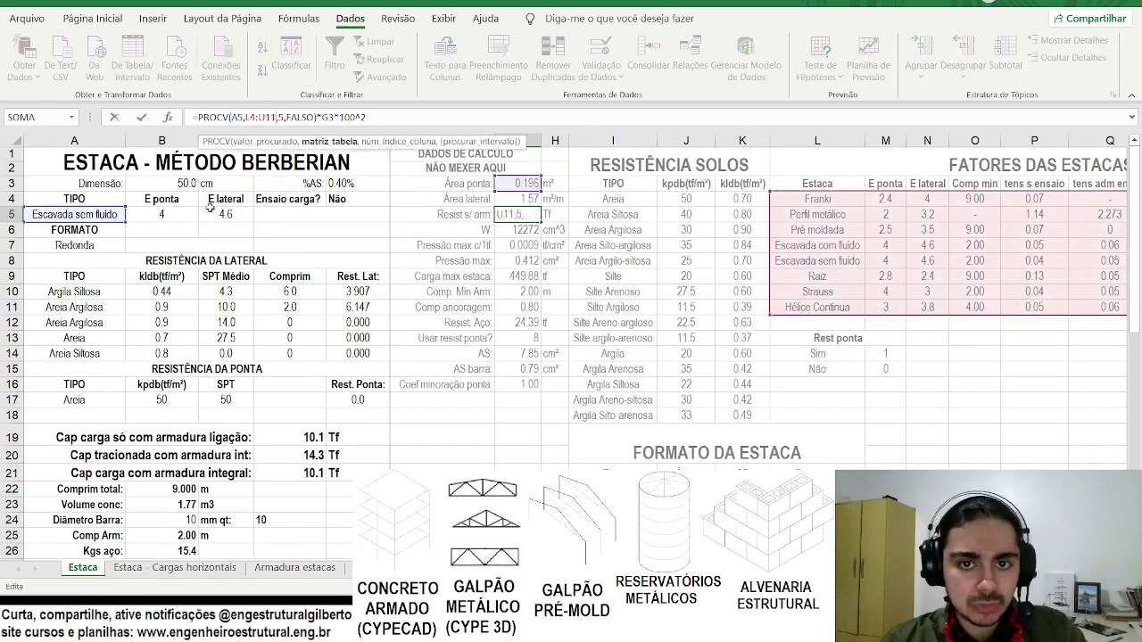
{"action": "scroll", "coordinate": [227, 202], "scroll_direction": "right", "scroll_amount": 1}
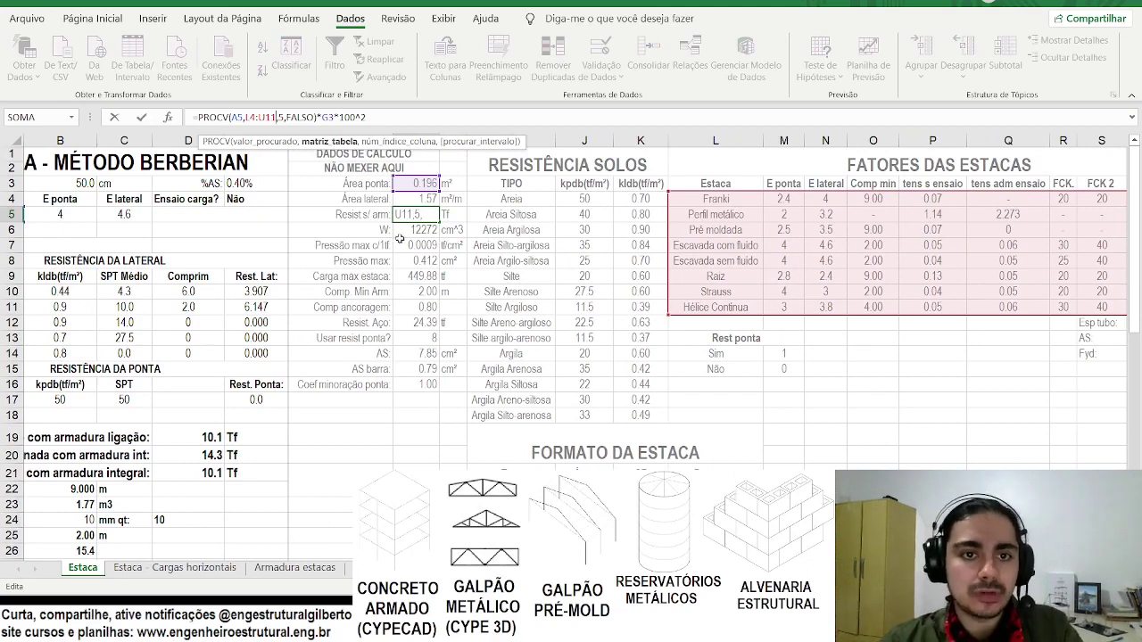
{"action": "scroll", "coordinate": [270, 236], "scroll_direction": "left", "scroll_amount": 1}
{"action": "scroll", "coordinate": [269, 236], "scroll_direction": "right", "scroll_amount": 2}
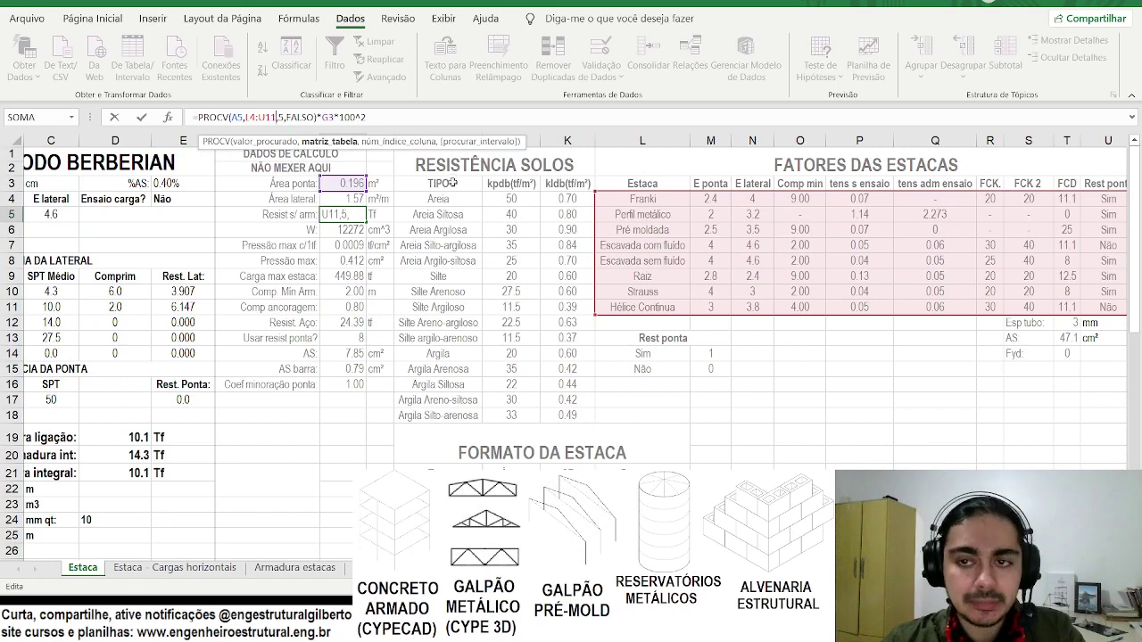
{"action": "scroll", "coordinate": [589, 241], "scroll_direction": "right", "scroll_amount": 1}
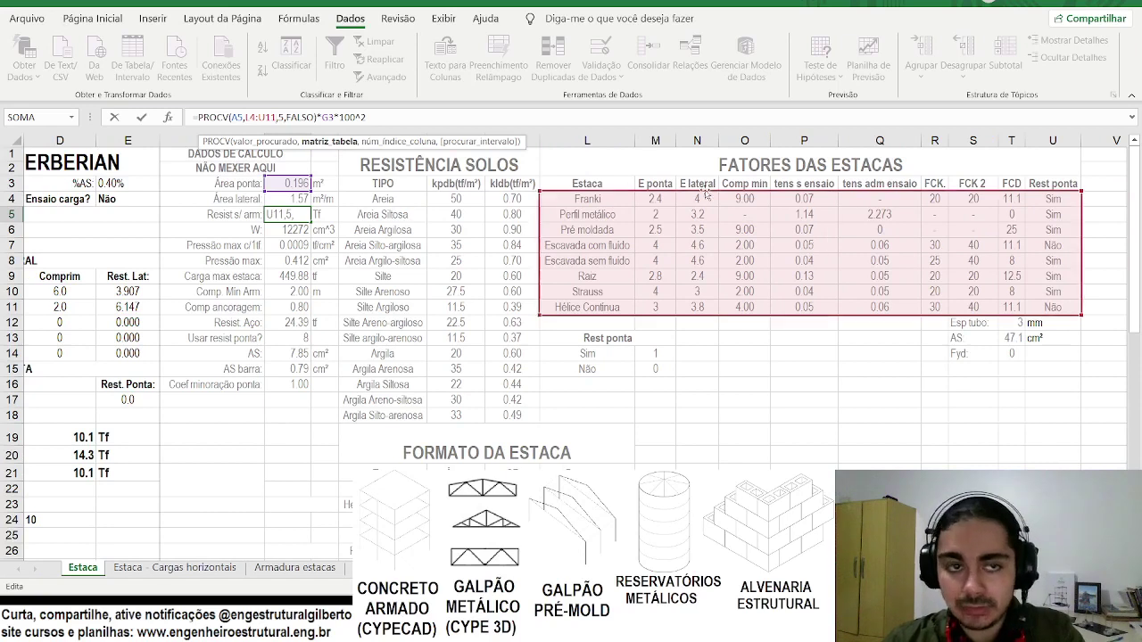
{"action": "left_click", "coordinate": [281, 117]}
{"action": "type", "text": "+se("}
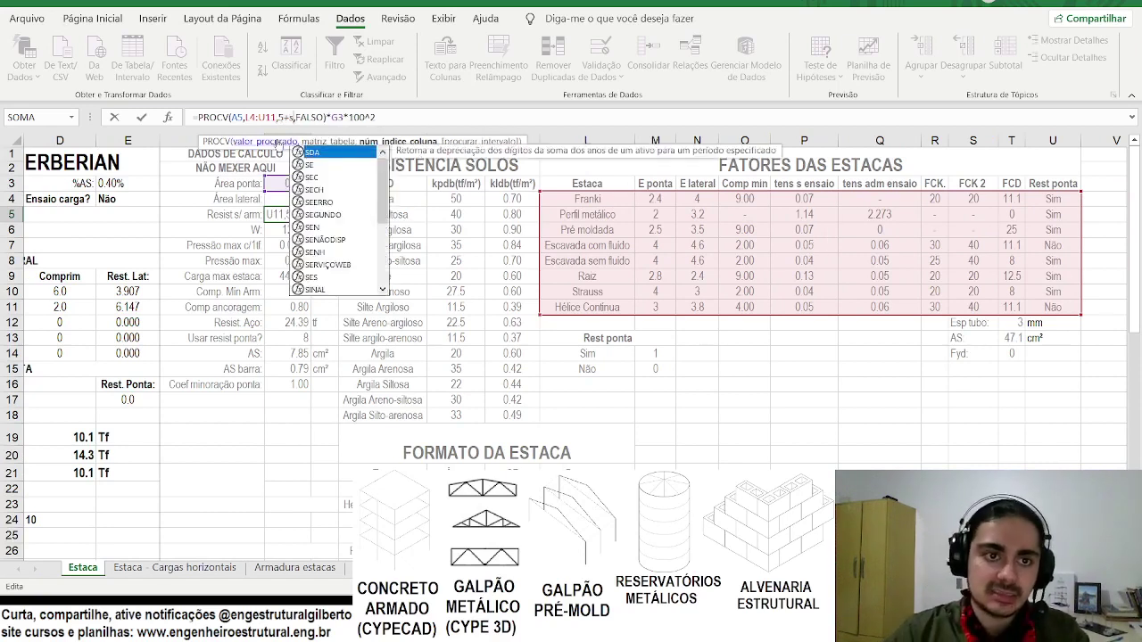
{"action": "left_click", "coordinate": [118, 198]}
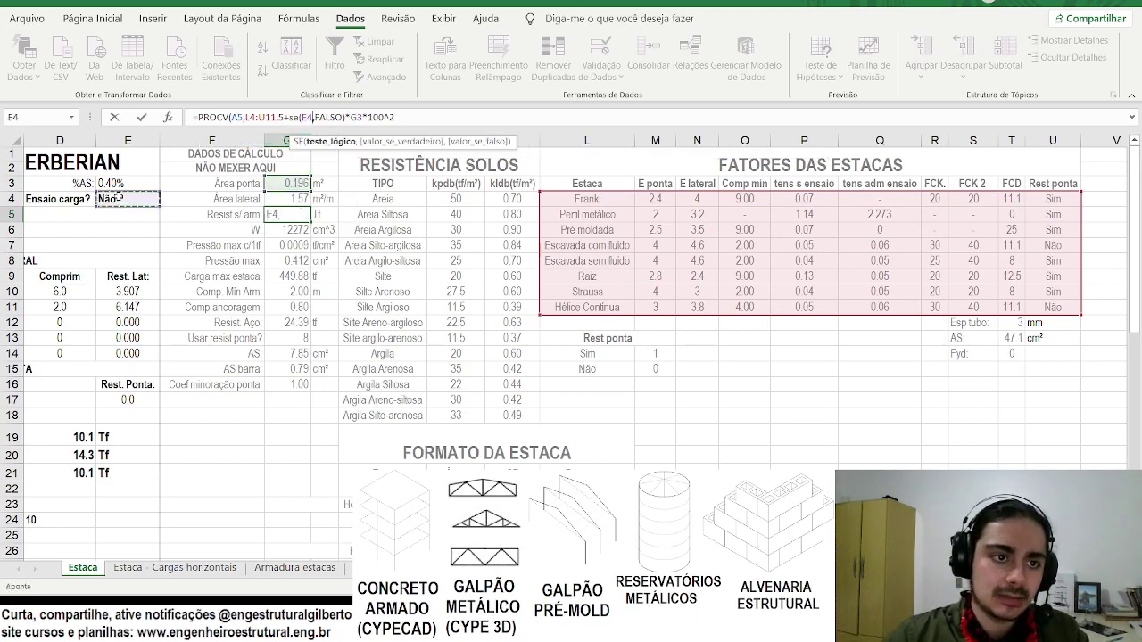
{"action": "type", "text": "=Sim"}
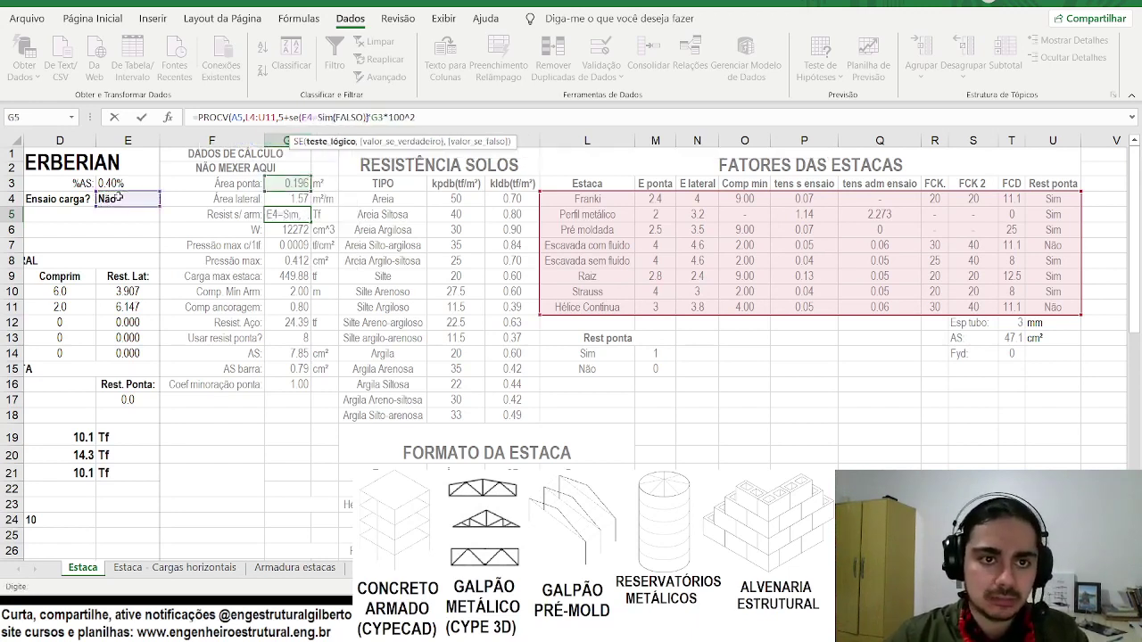
{"action": "type", "text": ",1,"}
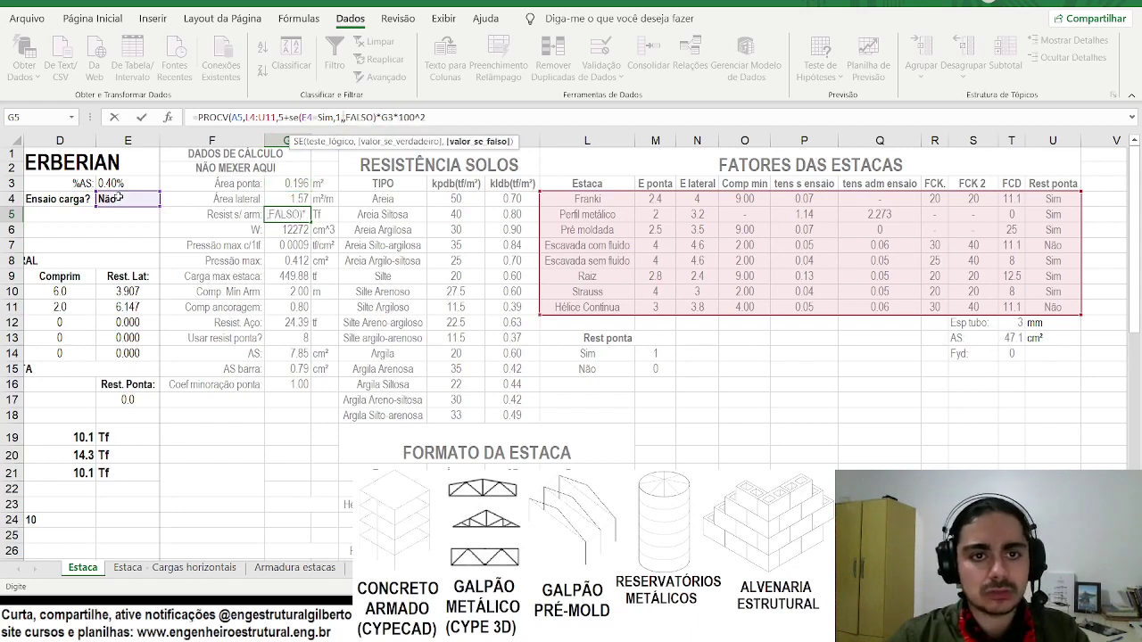
{"action": "type", "text": "0"}
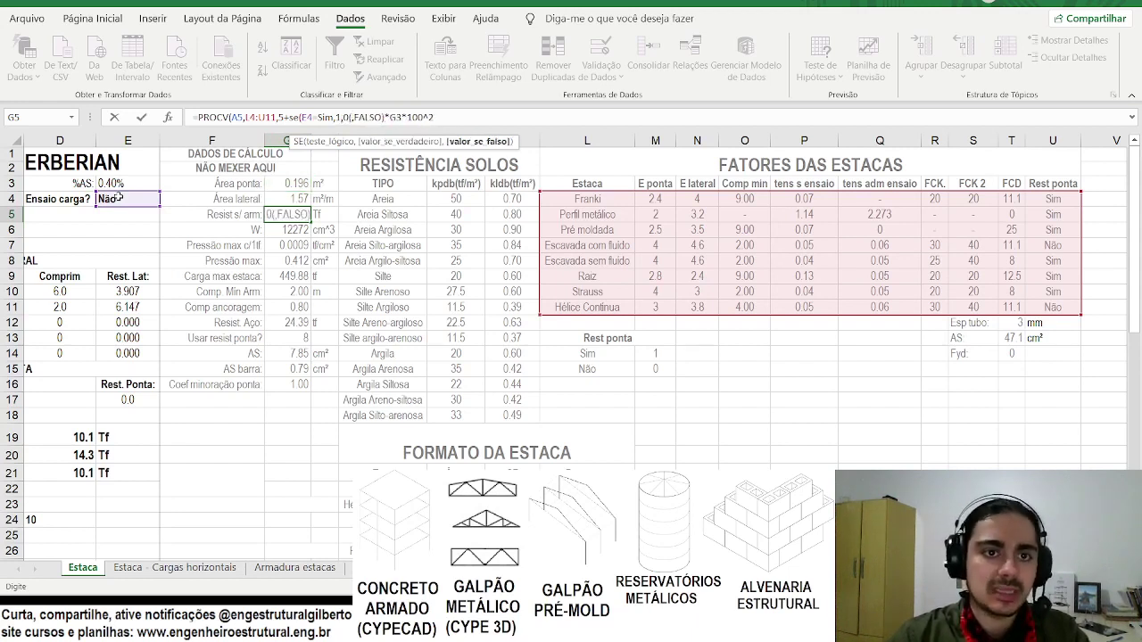
{"action": "type", "text": ")"}
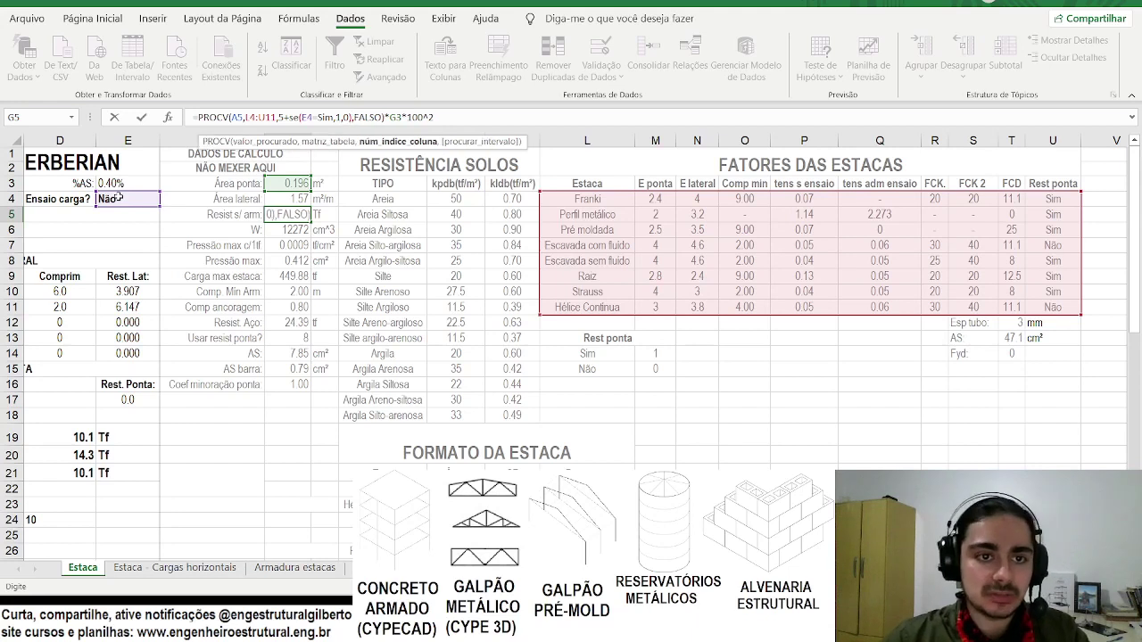
{"action": "key", "text": "Return"}
Enclose the 1 and 0 results of the SE function in quotation marks in the Resist s/ arm formula in G5.
{"action": "left_click", "coordinate": [288, 215]}
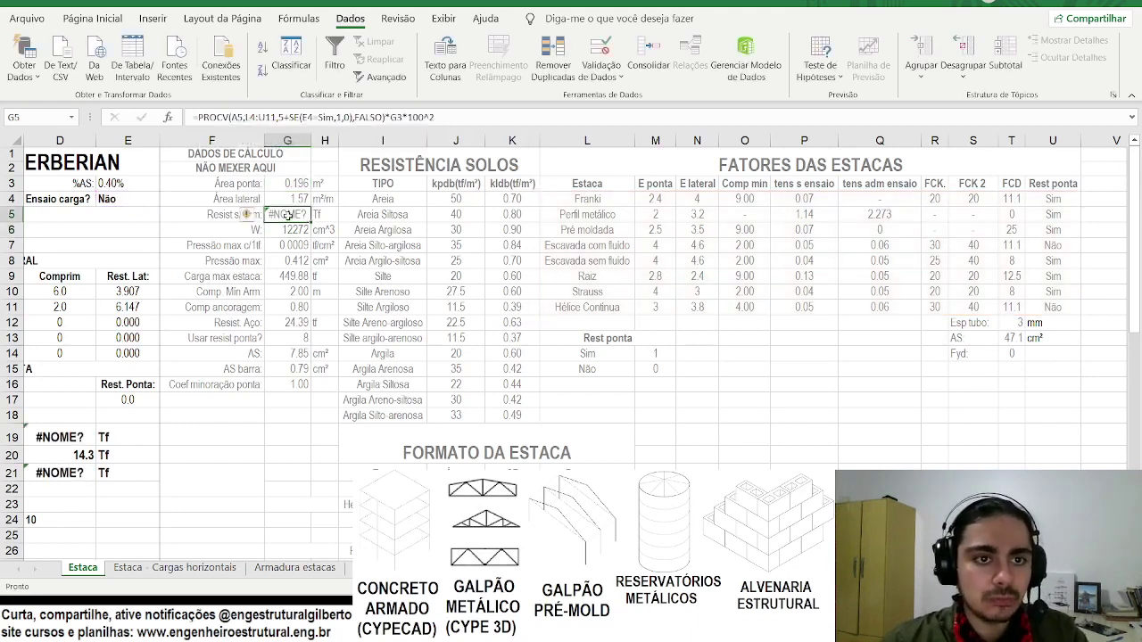
{"action": "left_click", "coordinate": [292, 119]}
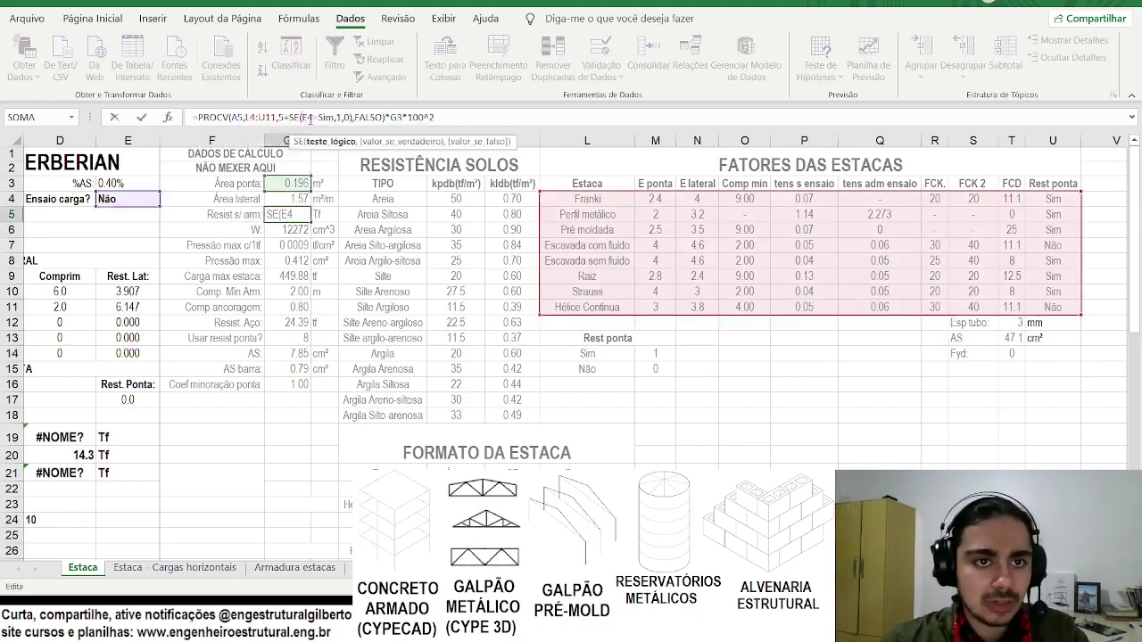
{"action": "key", "text": "Escape"}
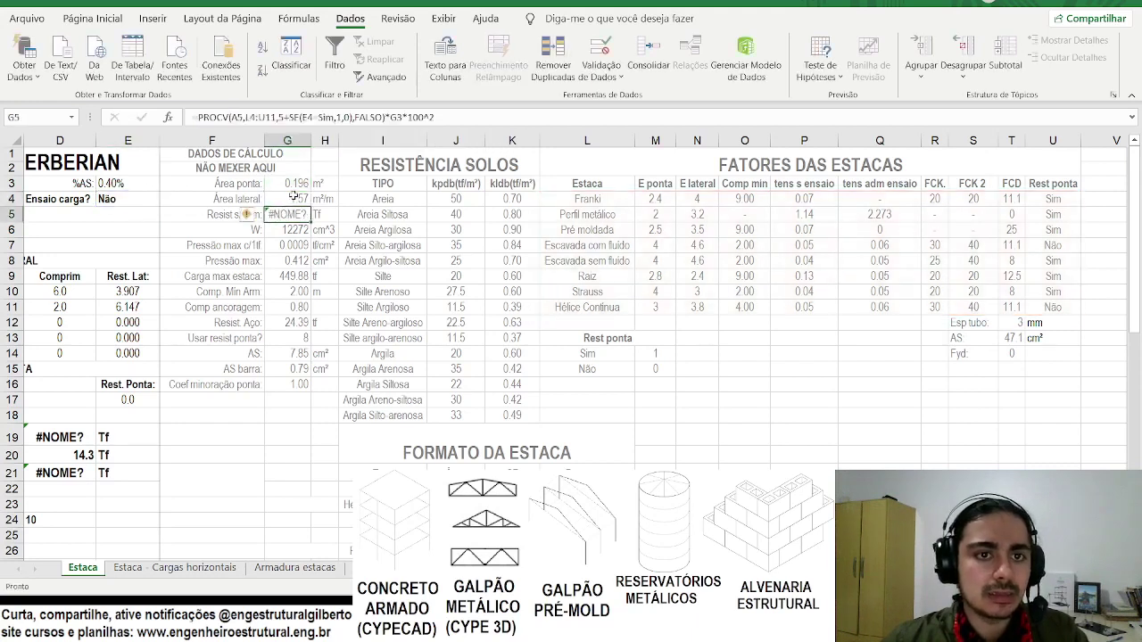
{"action": "left_click", "coordinate": [330, 117]}
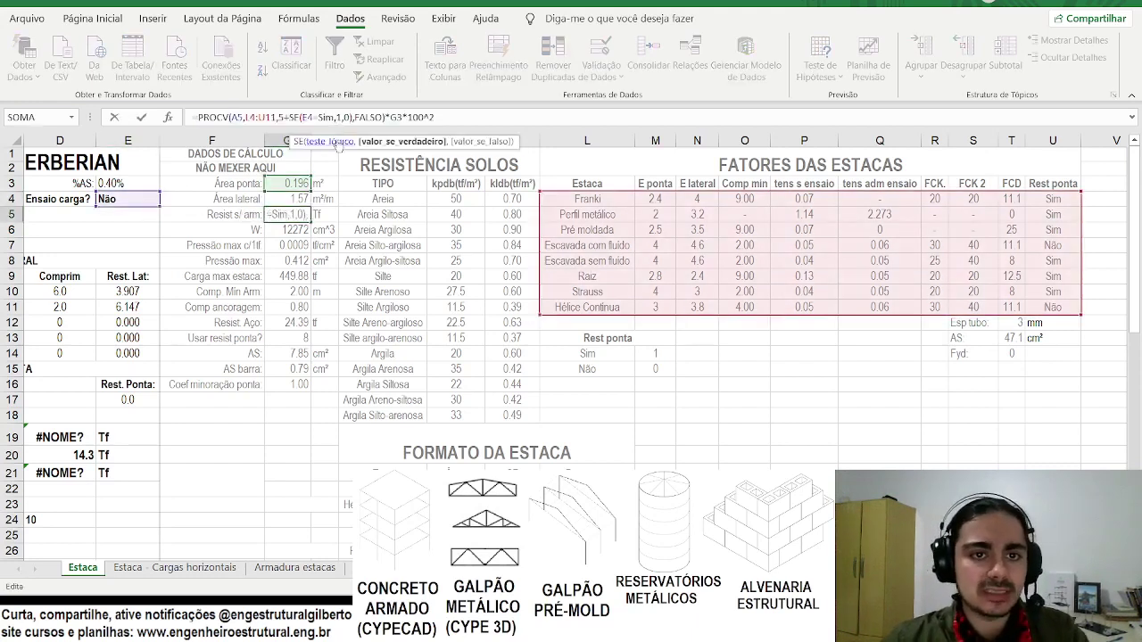
{"action": "type", "text": "\""}
{"action": "key", "text": "End"}
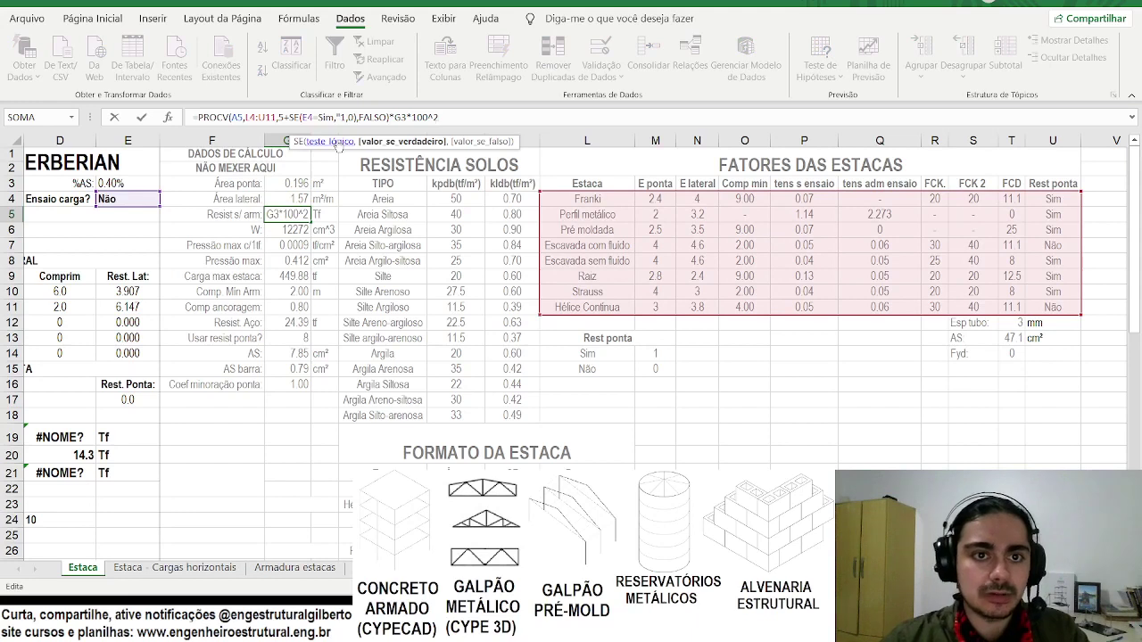
{"action": "type", "text": "\""}
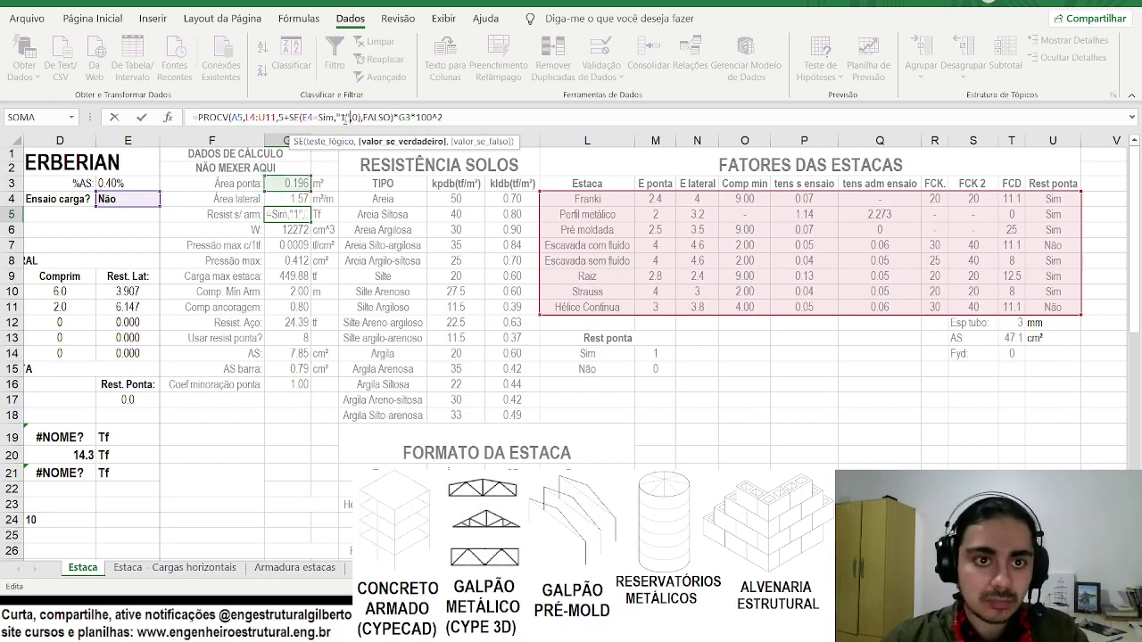
{"action": "left_click", "coordinate": [353, 117]}
{"action": "type", "text": "\"1"}
{"action": "type", "text": "\"0\""}
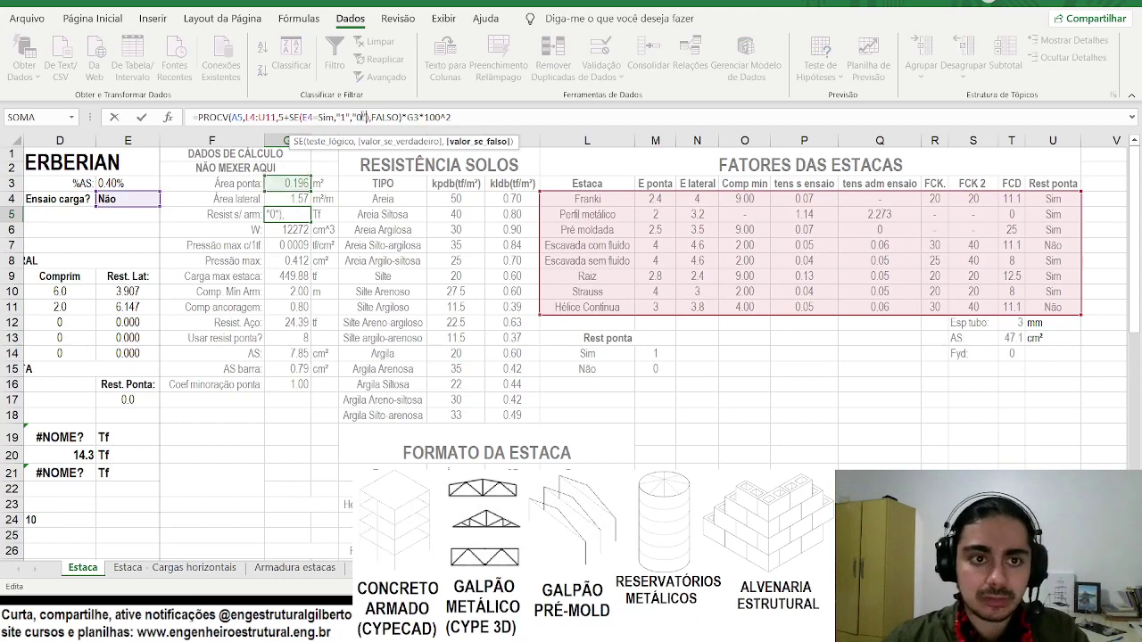
{"action": "key", "text": "Return"}
{"action": "key", "text": "Up"}
Try to replace the column index 5+SE(E4=Sim,"1","0") in G5's PROCV formula with (E4=Sim,6,5).
{"action": "scroll", "coordinate": [325, 217], "scroll_direction": "left", "scroll_amount": 3}
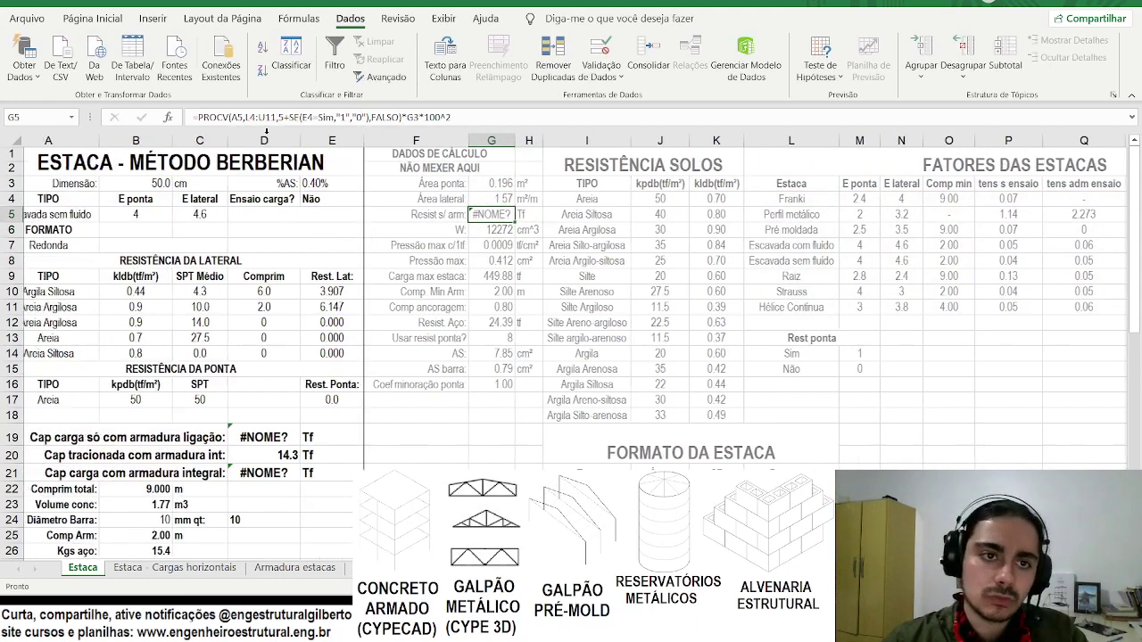
{"action": "left_click", "coordinate": [283, 117]}
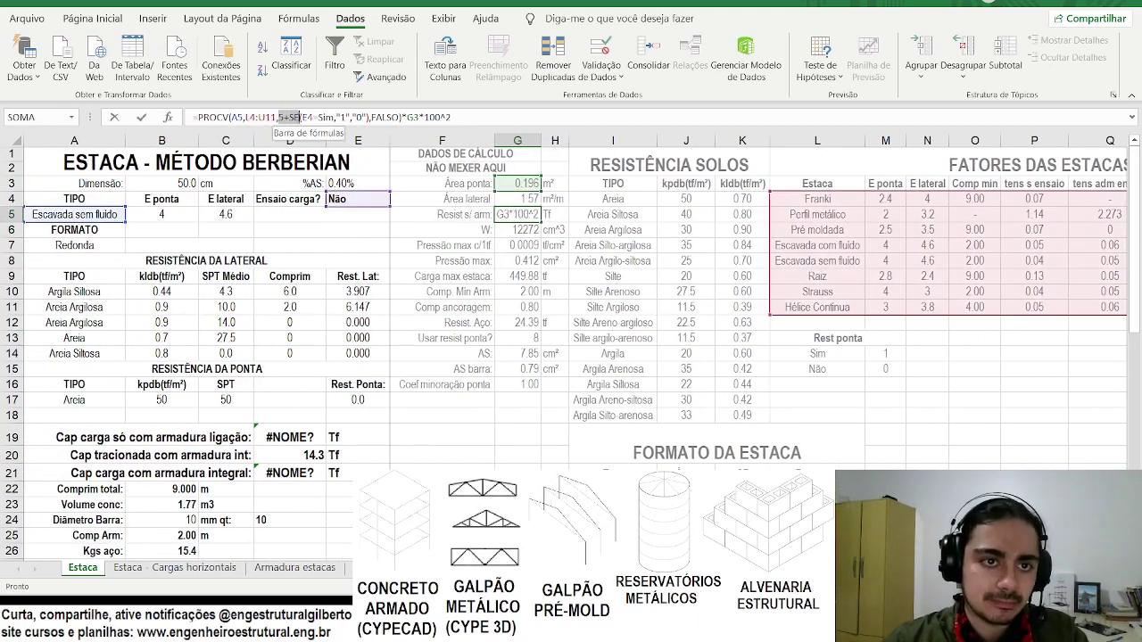
{"action": "left_click", "coordinate": [299, 117]}
{"action": "key", "text": "BackSpace"}
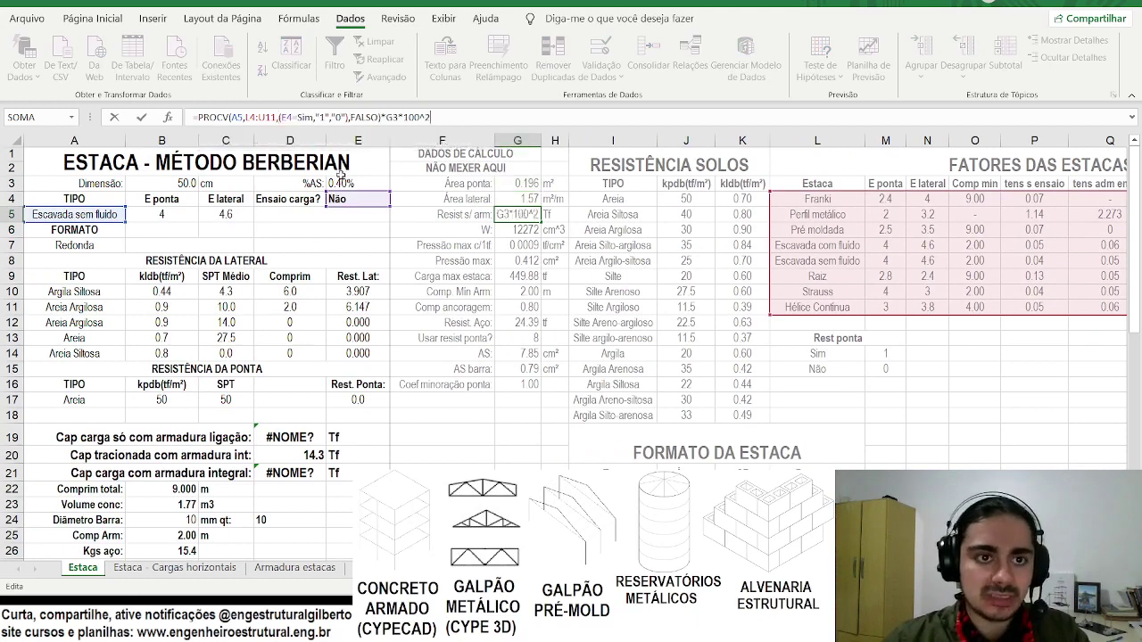
{"action": "left_click_drag", "start_coordinate": [318, 121], "coordinate": [329, 123]}
{"action": "type", "text": "6"}
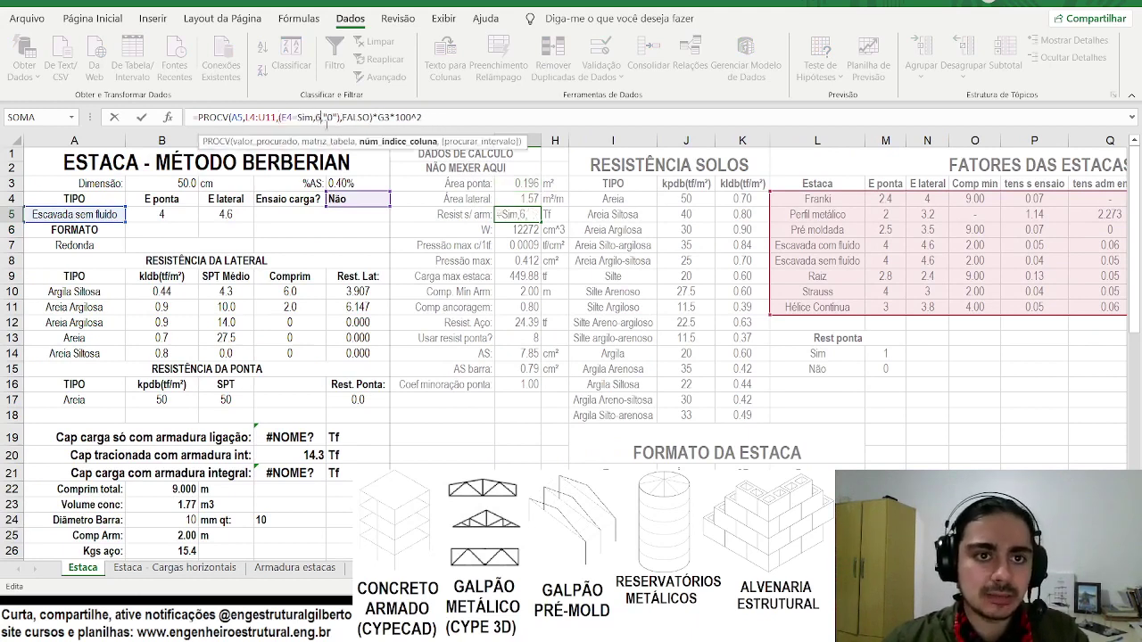
{"action": "key", "text": "Right"}
{"action": "double_click", "coordinate": [327, 121]}
{"action": "type", "text": "6"}
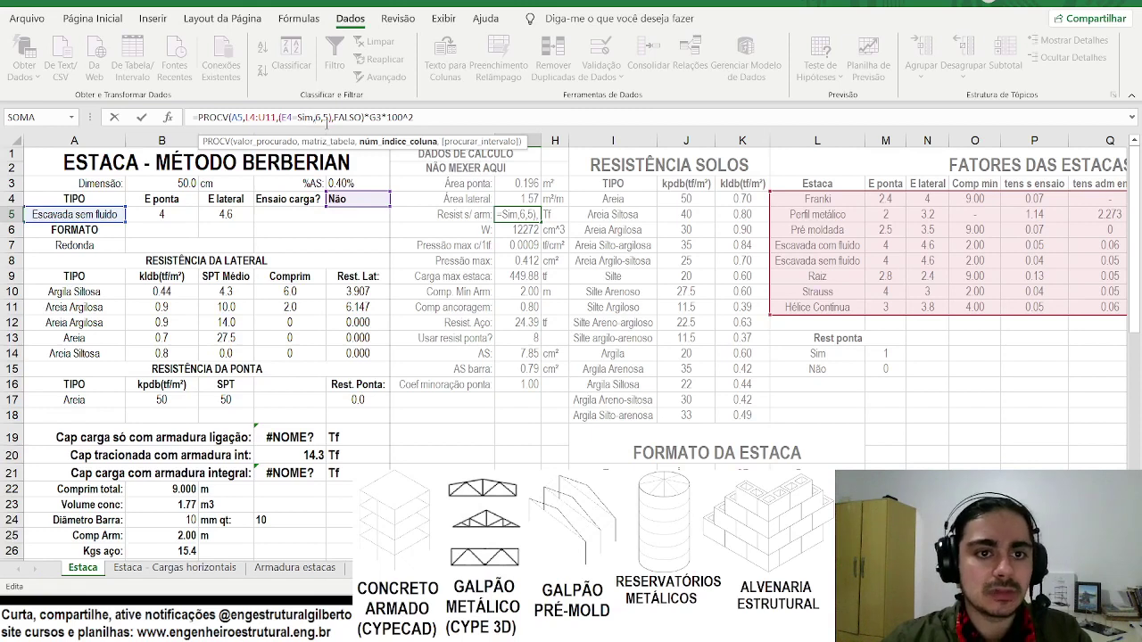
{"action": "key", "text": "Return"}
{"action": "key", "text": "Return"}
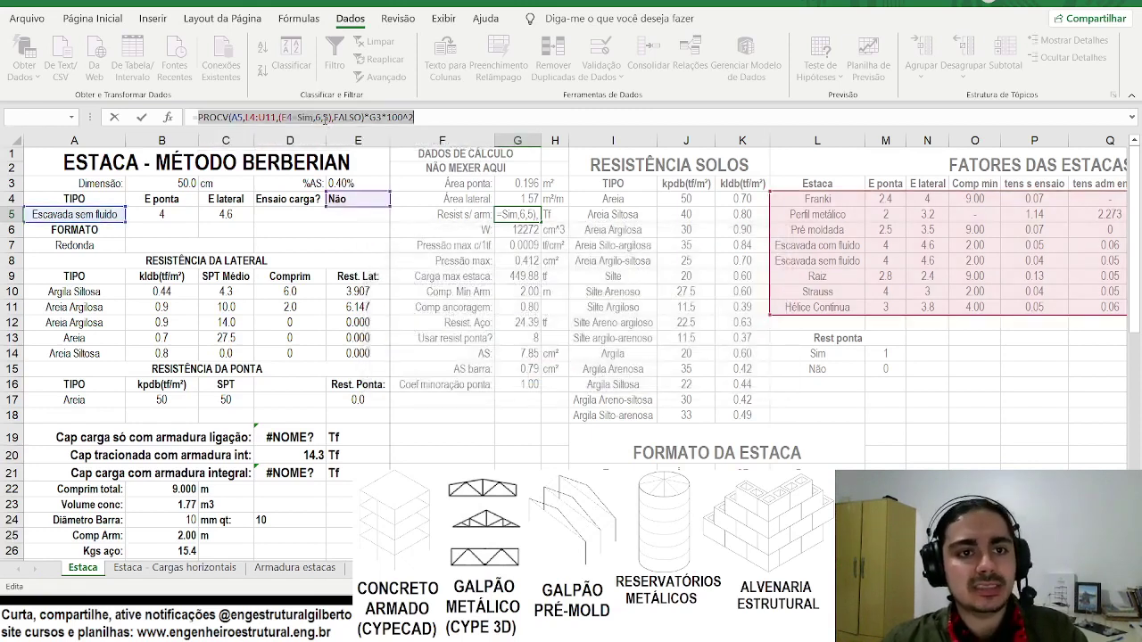
{"action": "left_click", "coordinate": [326, 119]}
{"action": "left_click_drag", "start_coordinate": [290, 117], "coordinate": [331, 117]}
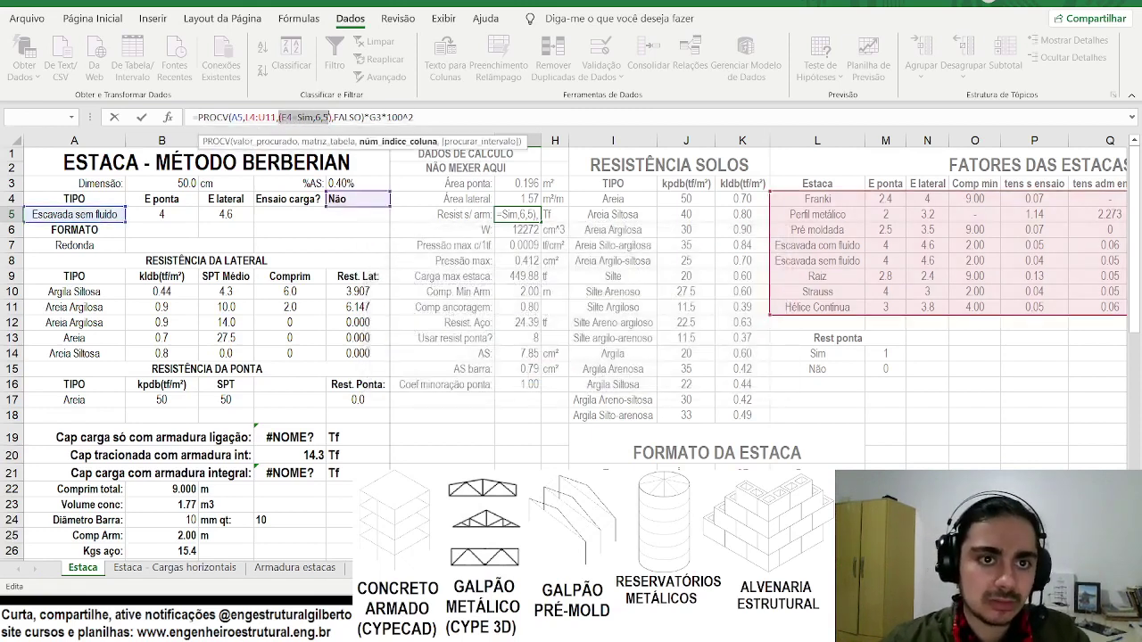
{"action": "key", "text": "Return"}
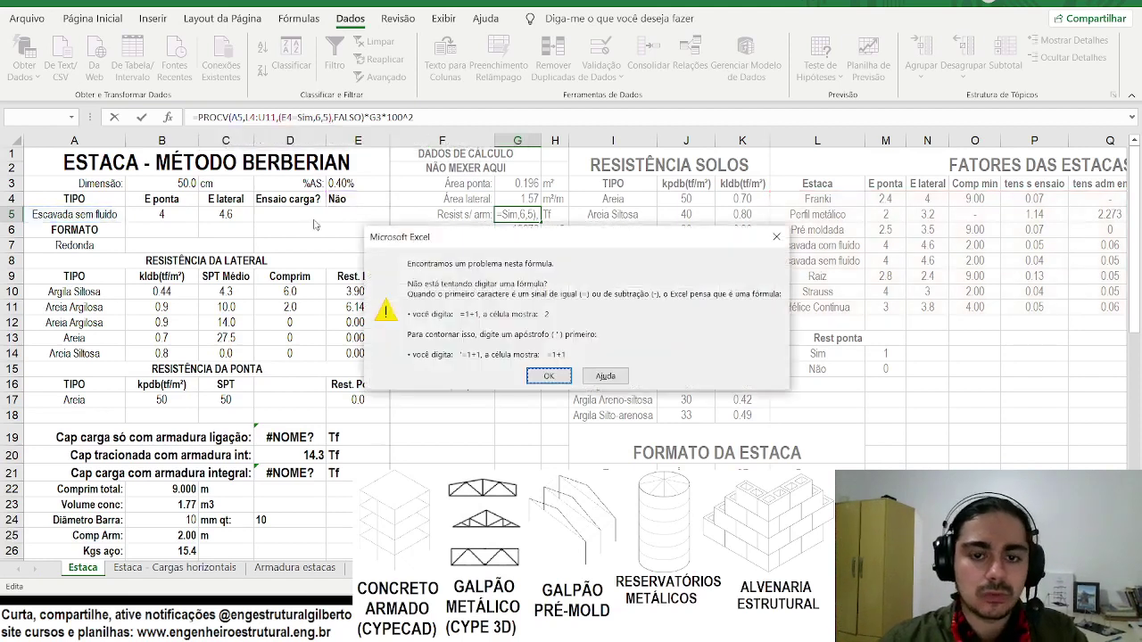
{"action": "left_click", "coordinate": [550, 377]}
{"action": "key", "text": "Escape"}
Label cell F17 as Coluna tensão adm:.
{"action": "left_click", "coordinate": [482, 401]}
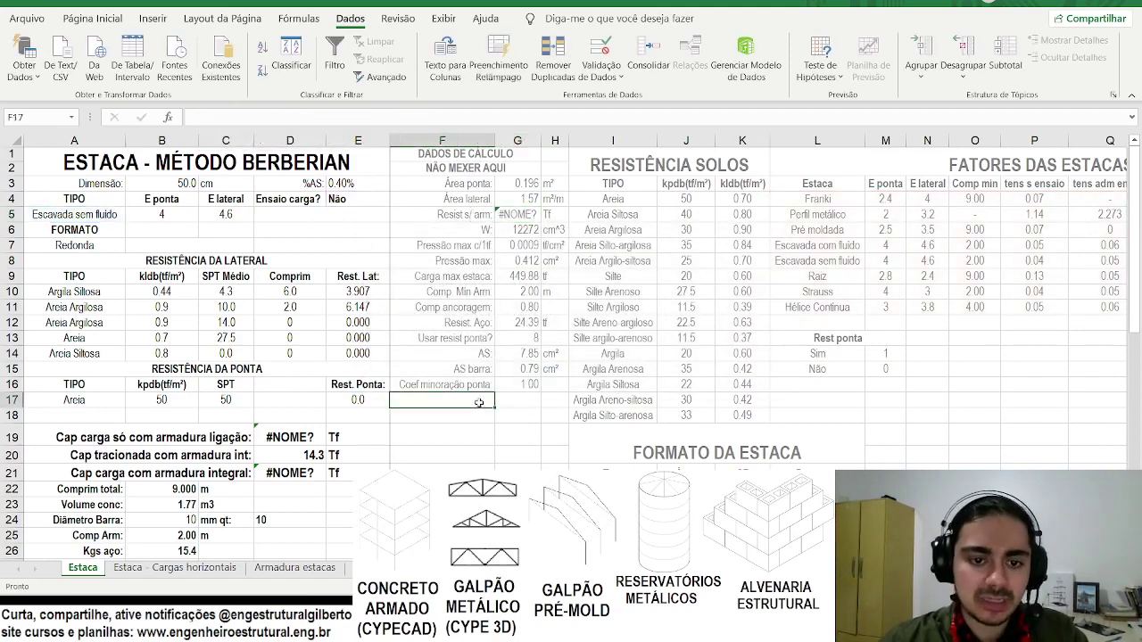
{"action": "type", "text": "Coluna tensão adm:"}
{"action": "key", "text": "Tab"}
Try the formula =(E4=Sim,6,5) in G17.
{"action": "type", "text": "="}
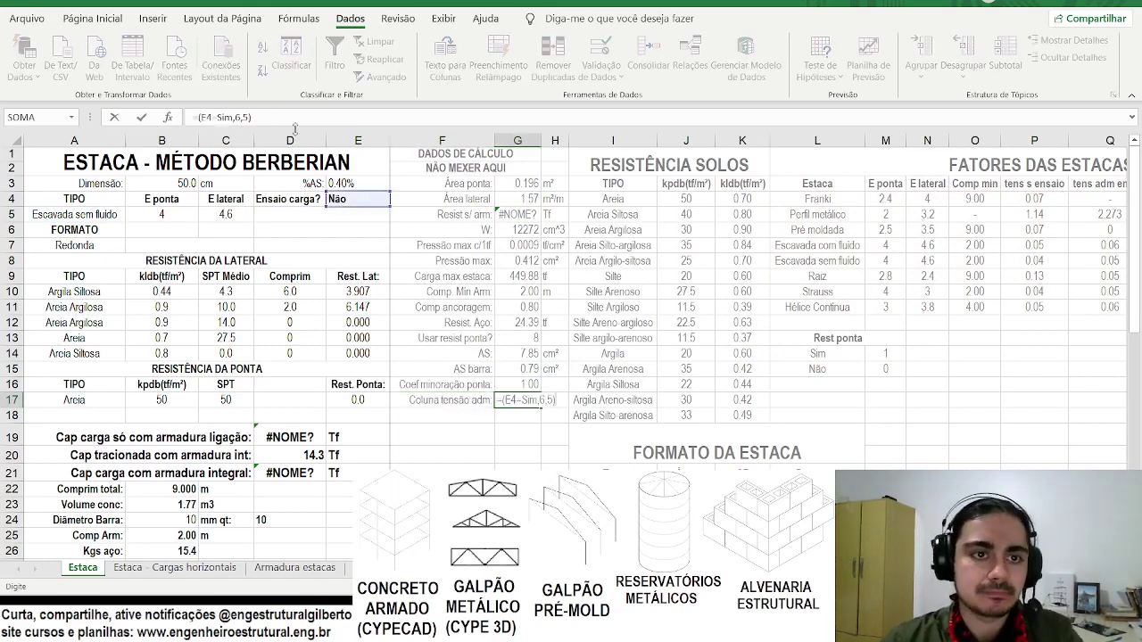
{"action": "key", "text": "Return"}
{"action": "key", "text": "Return"}
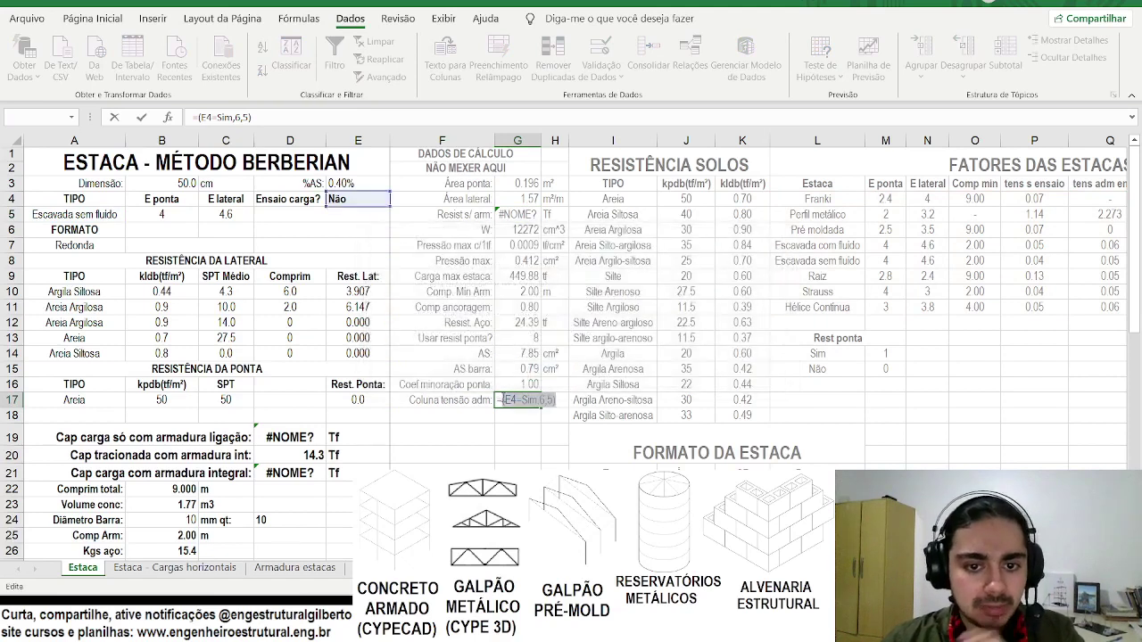
{"action": "left_click", "coordinate": [509, 400]}
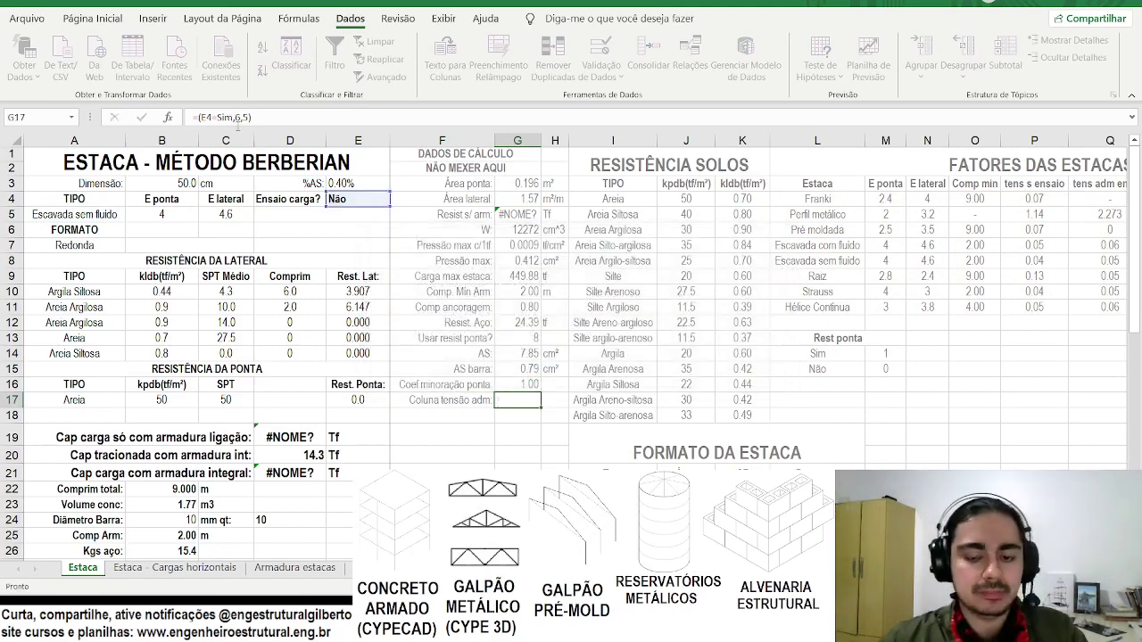
{"action": "key", "text": "Escape"}
Enter the formula =SE(E4=Sim,6,5) in G17 beside Coluna tensão adm.
{"action": "type", "text": "=se("}
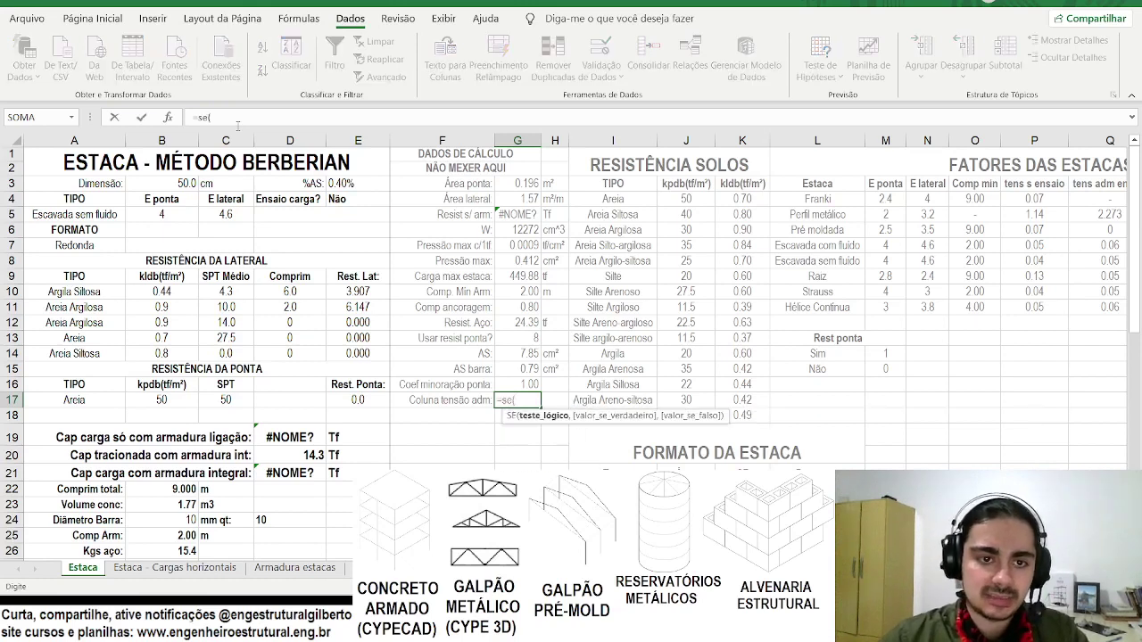
{"action": "left_click", "coordinate": [330, 198]}
{"action": "type", "text": "=Si"}
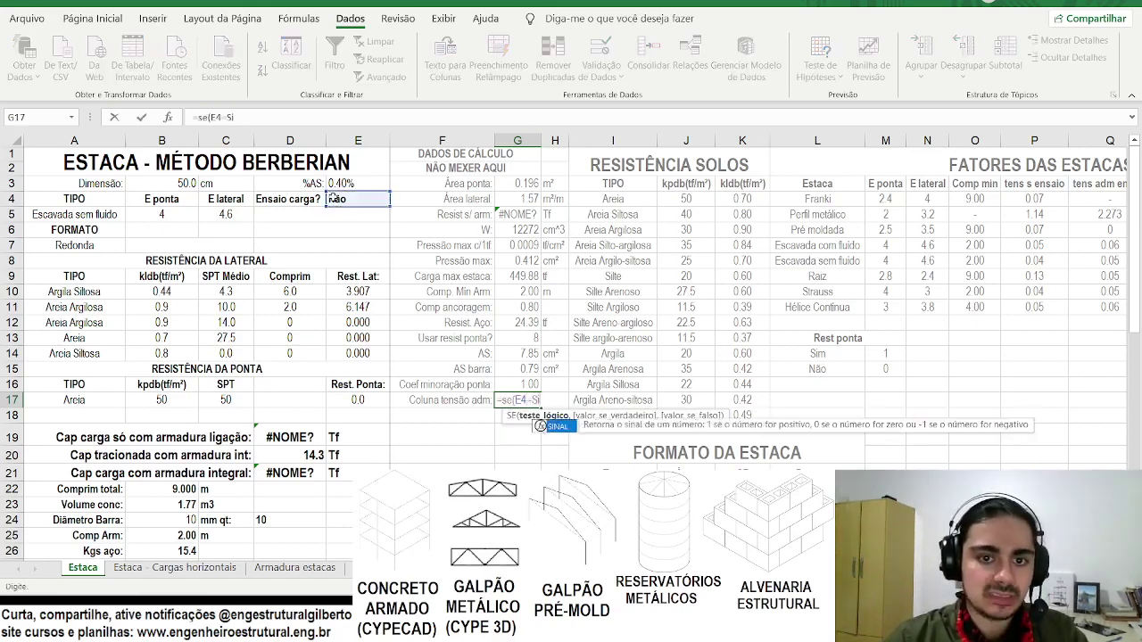
{"action": "type", "text": "m,"}
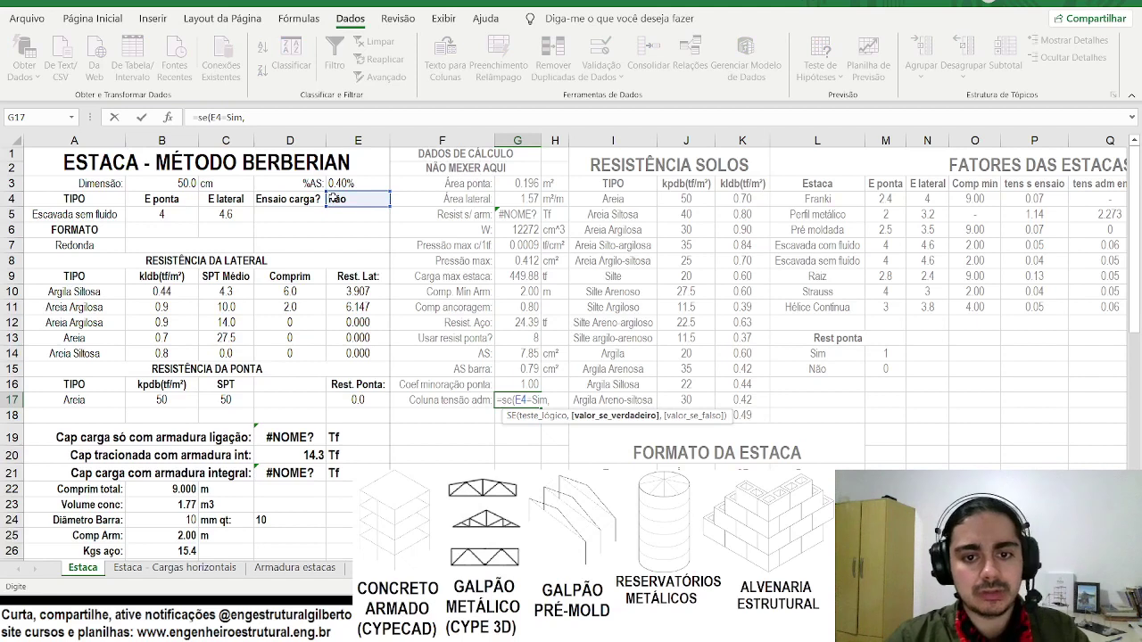
{"action": "type", "text": "6,"}
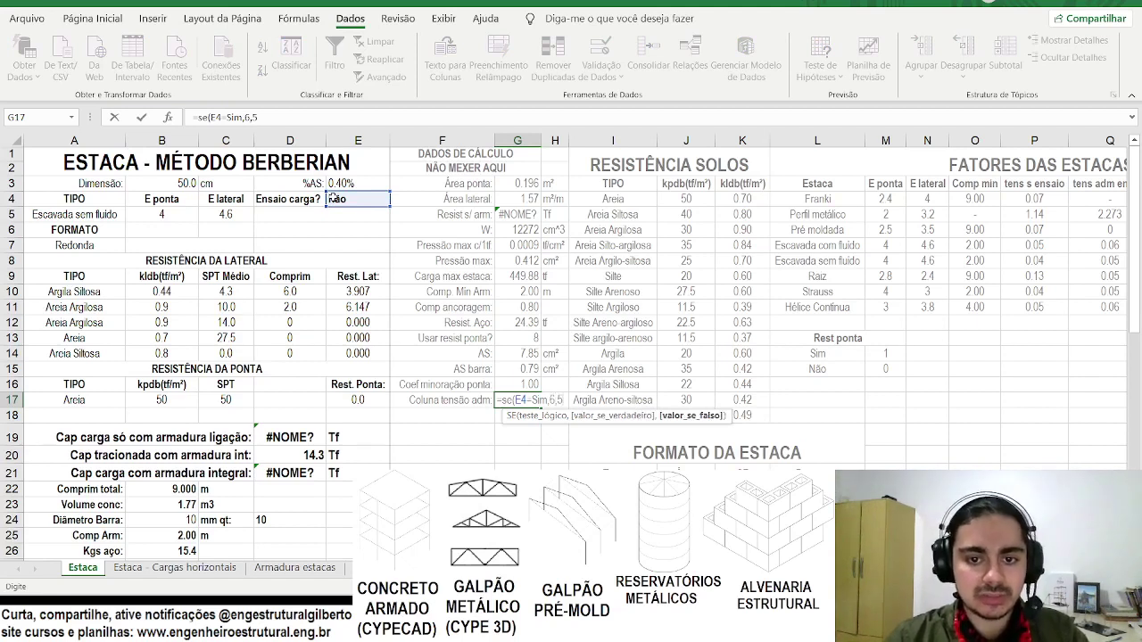
{"action": "type", "text": "5)"}
{"action": "key", "text": "Return"}
{"action": "key", "text": "Up"}
Set the Ensaio carga? option in E4 to Sim.
{"action": "left_click", "coordinate": [336, 199]}
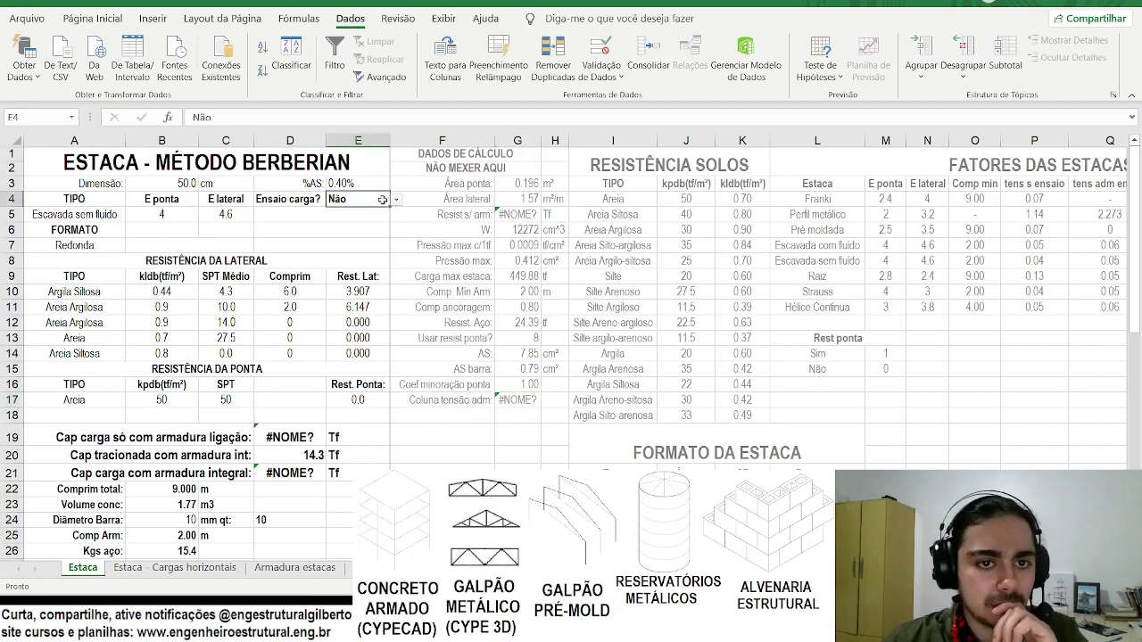
{"action": "left_click", "coordinate": [396, 200]}
{"action": "left_click", "coordinate": [373, 218]}
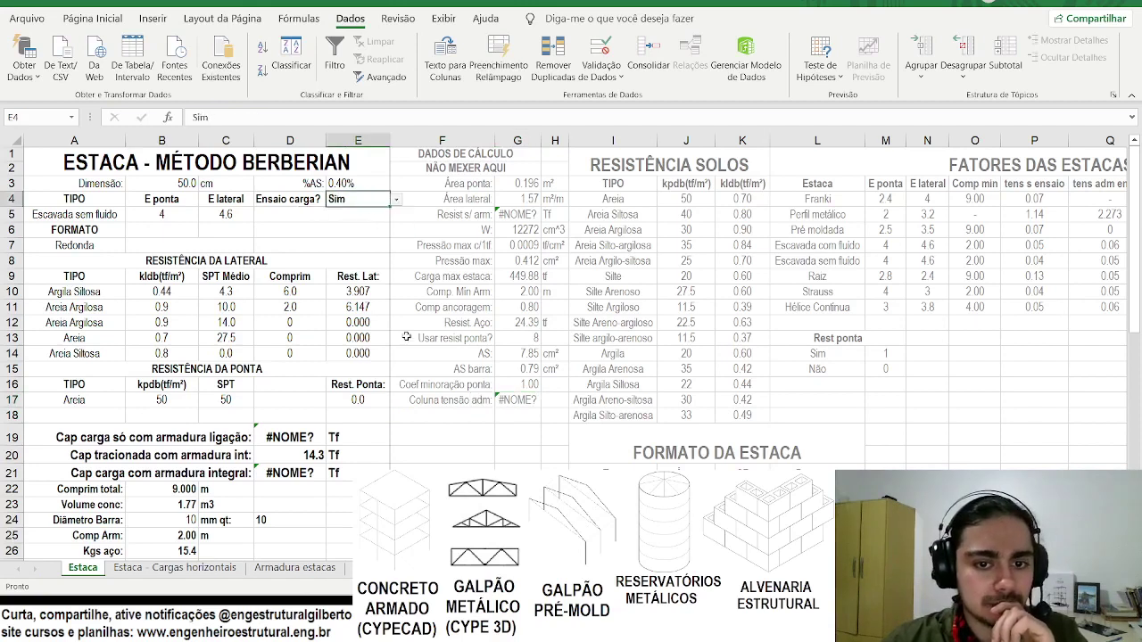
Enclose Sim in quotation marks in G17's formula so it reads =SE(E4="Sim",6,5).
{"action": "left_click", "coordinate": [513, 384]}
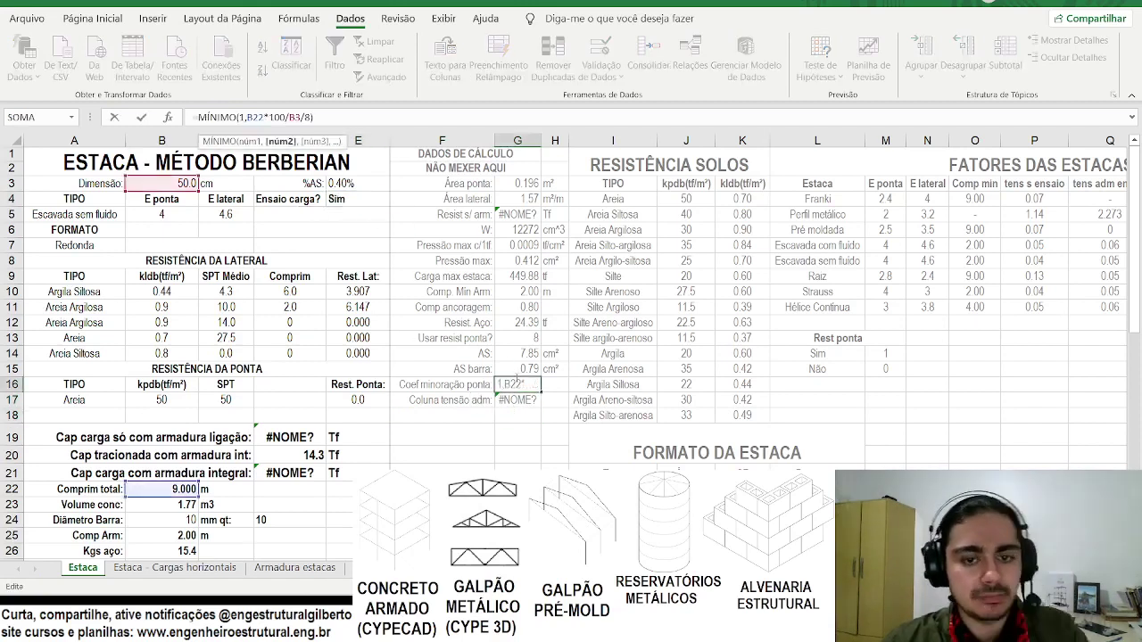
{"action": "key", "text": "Down"}
{"action": "left_click", "coordinate": [230, 117]}
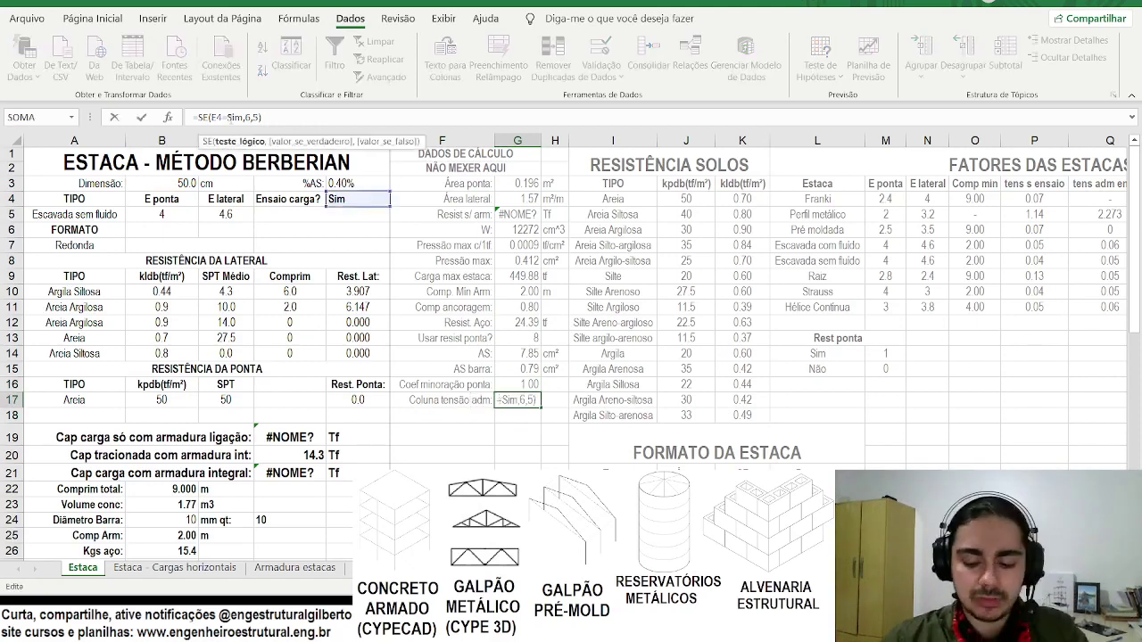
{"action": "type", "text": "\""}
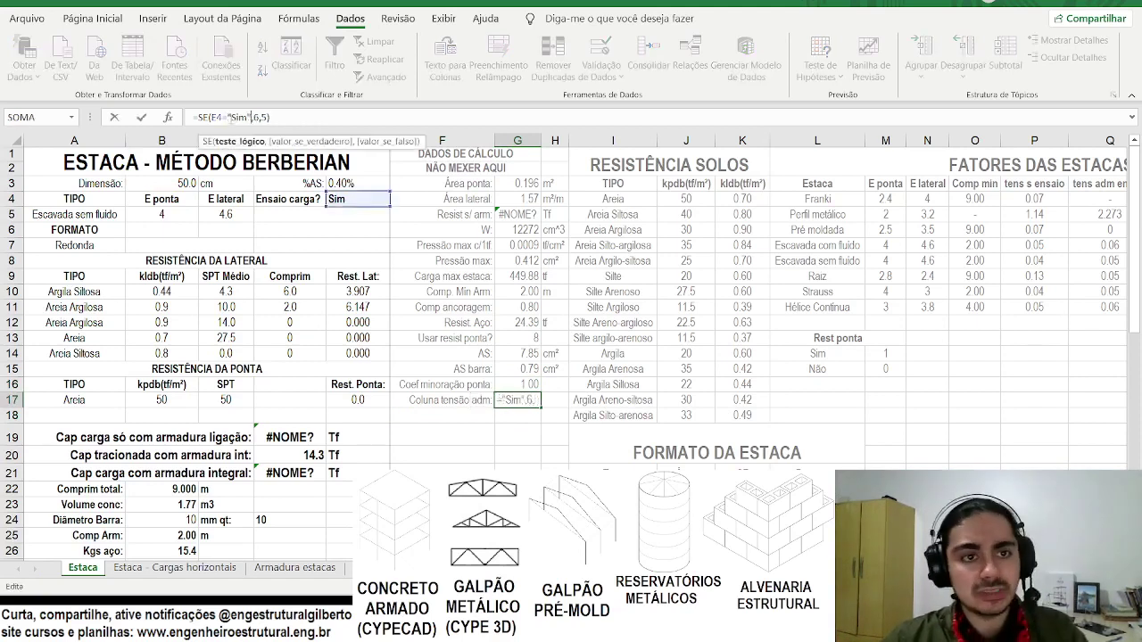
{"action": "key", "text": "ctrl+Return"}
Replace the column index expression in G5's PROCV formula with a reference to G17.
{"action": "left_click", "coordinate": [517, 214]}
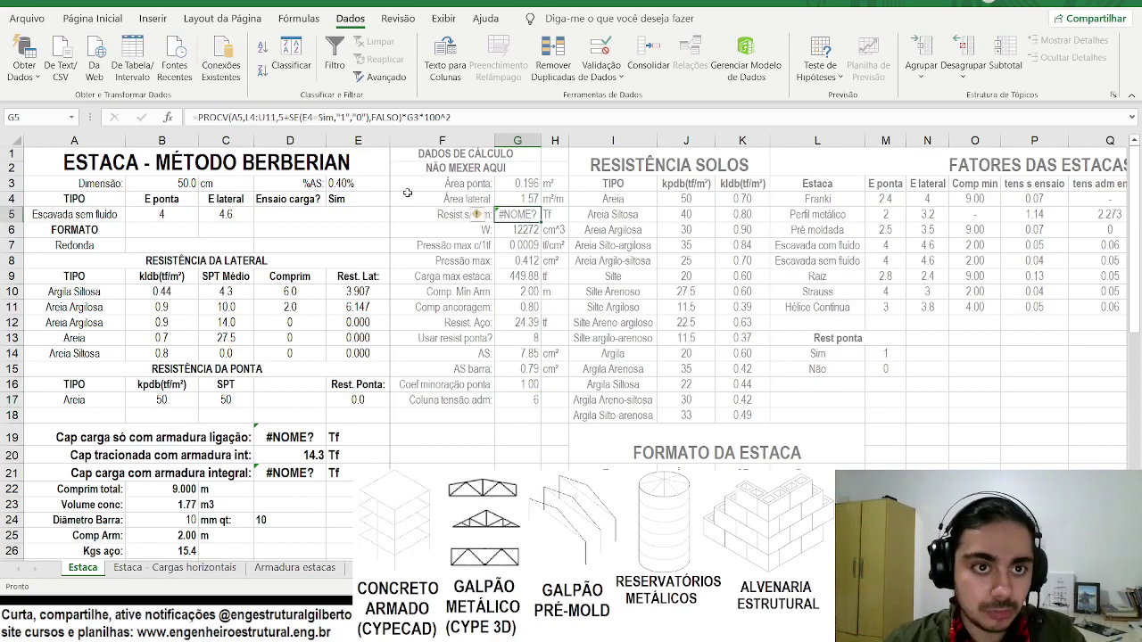
{"action": "left_click", "coordinate": [287, 117]}
{"action": "left_click_drag", "start_coordinate": [278, 117], "coordinate": [368, 117]}
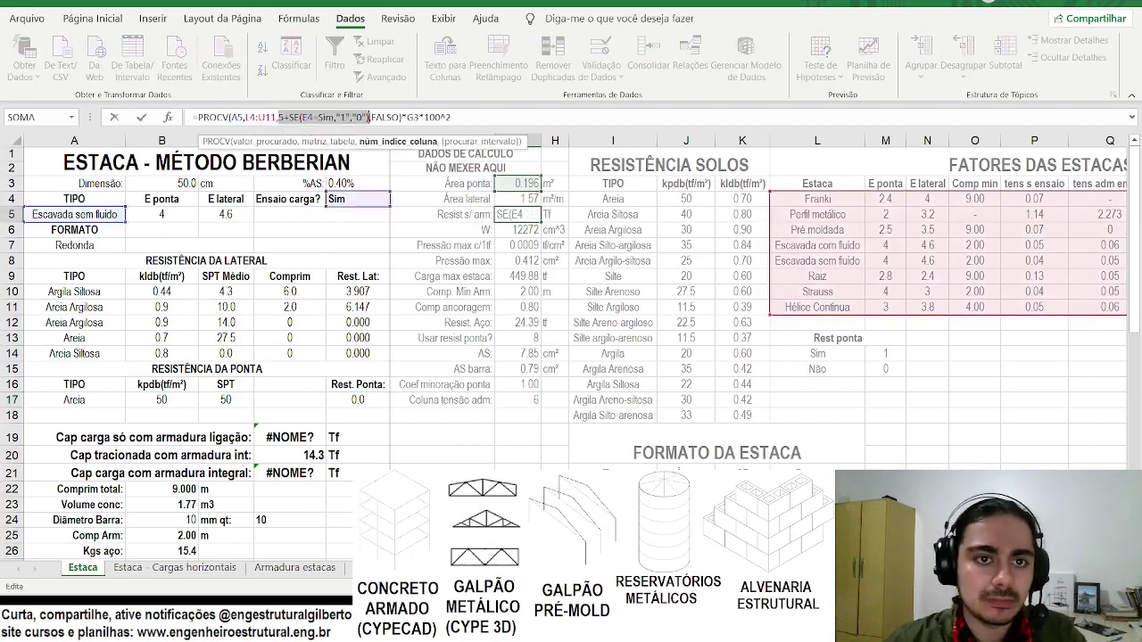
{"action": "left_click", "coordinate": [514, 402]}
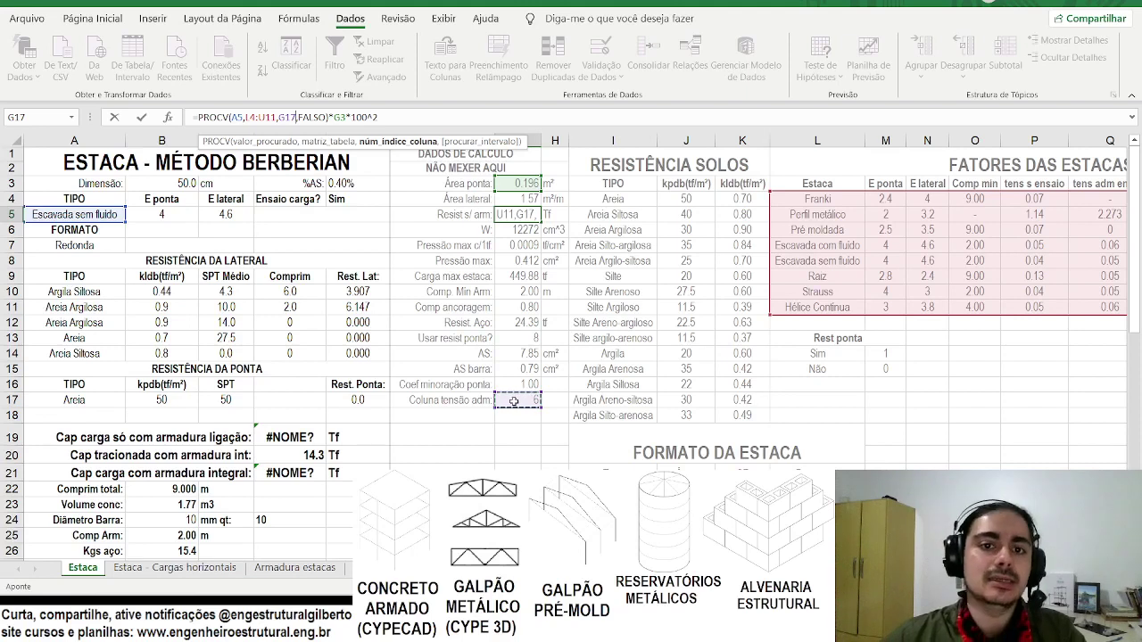
{"action": "key", "text": "Return"}
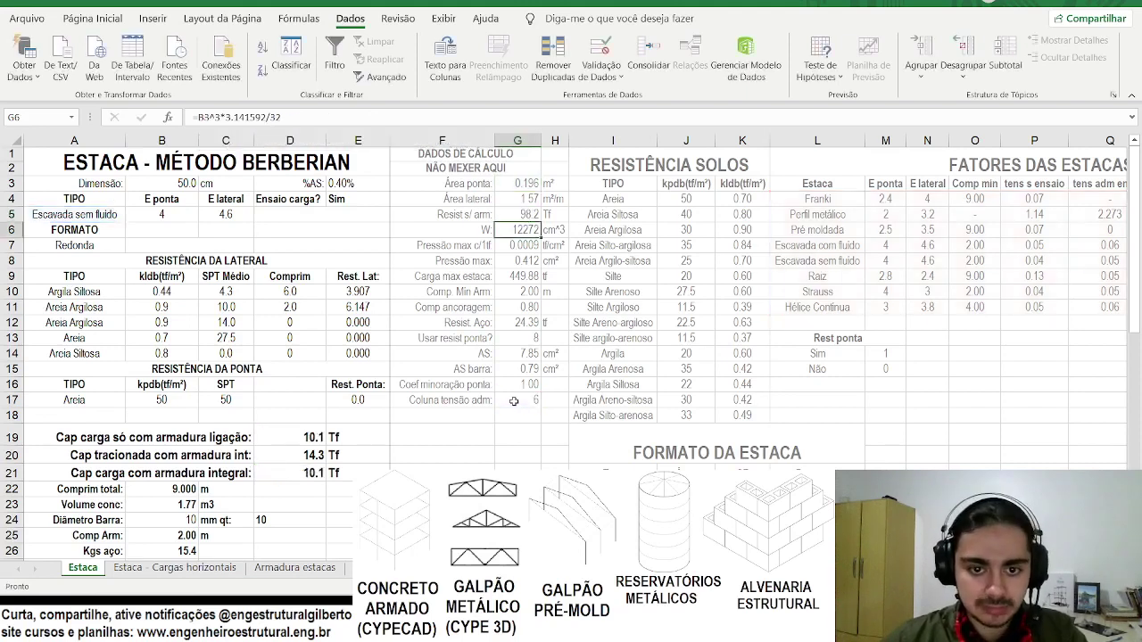
Set Ensaio carga? in E4 to Não, undoing and redoing the change twice to compare the results of both options.
{"action": "left_click", "coordinate": [366, 201]}
{"action": "left_click", "coordinate": [396, 200]}
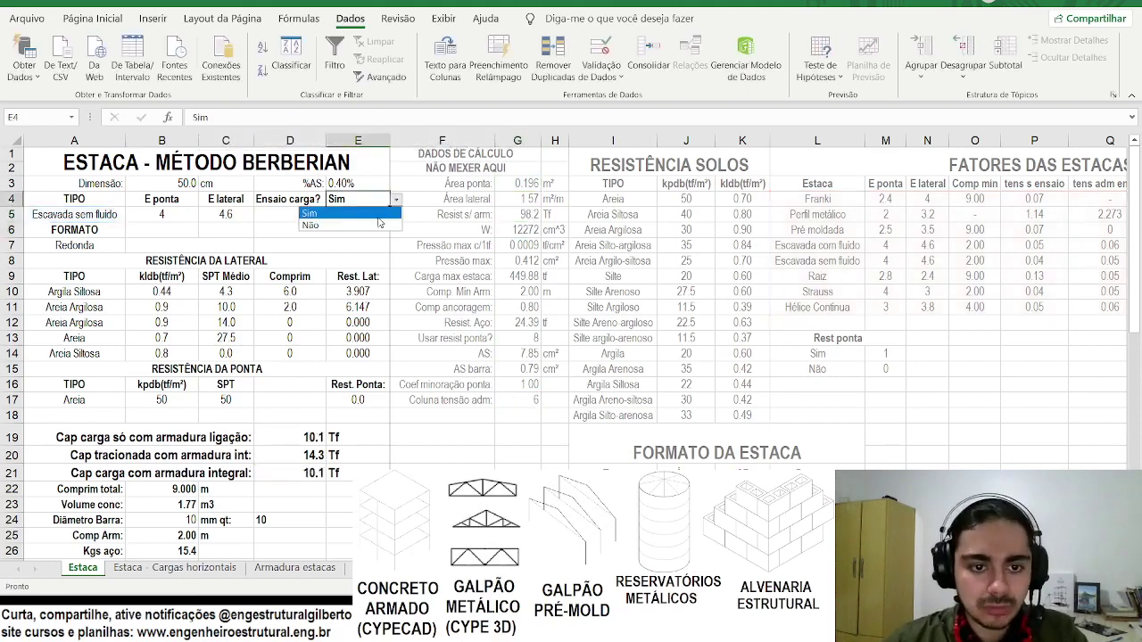
{"action": "left_click", "coordinate": [366, 230]}
{"action": "key", "text": "ctrl+z"}
{"action": "key", "text": "ctrl+y"}
{"action": "key", "text": "ctrl+z"}
{"action": "key", "text": "ctrl+y"}
Examine the formulas behind Resist s/ arm in G5 and W in G6.
{"action": "left_click", "coordinate": [514, 215]}
{"action": "left_click", "coordinate": [516, 230]}
{"action": "left_click", "coordinate": [252, 117]}
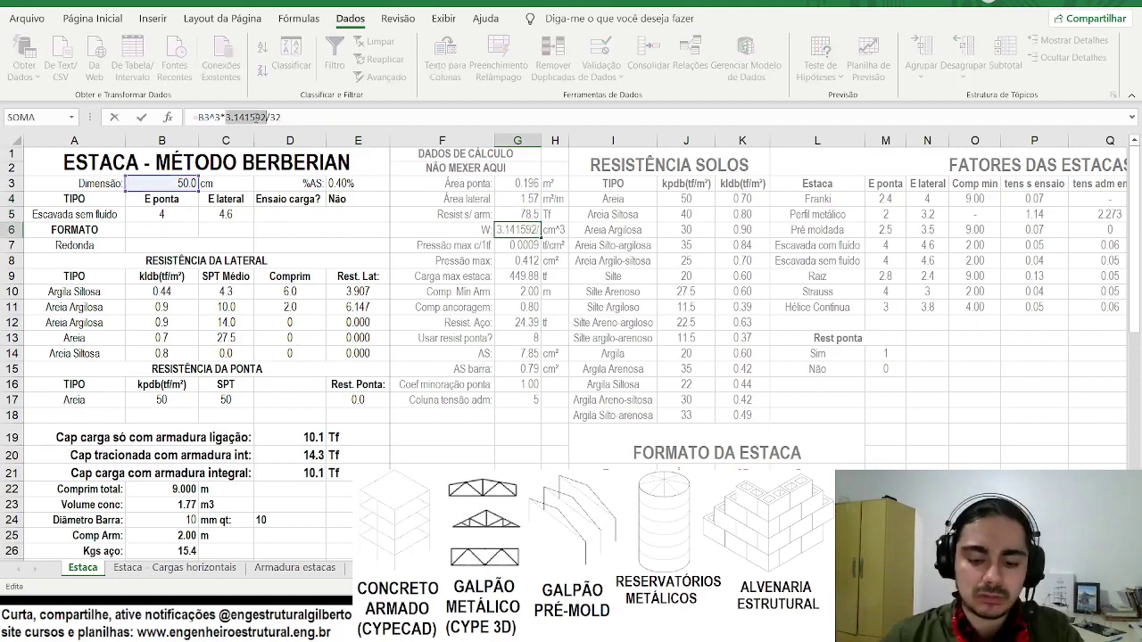
{"action": "key", "text": "Return"}
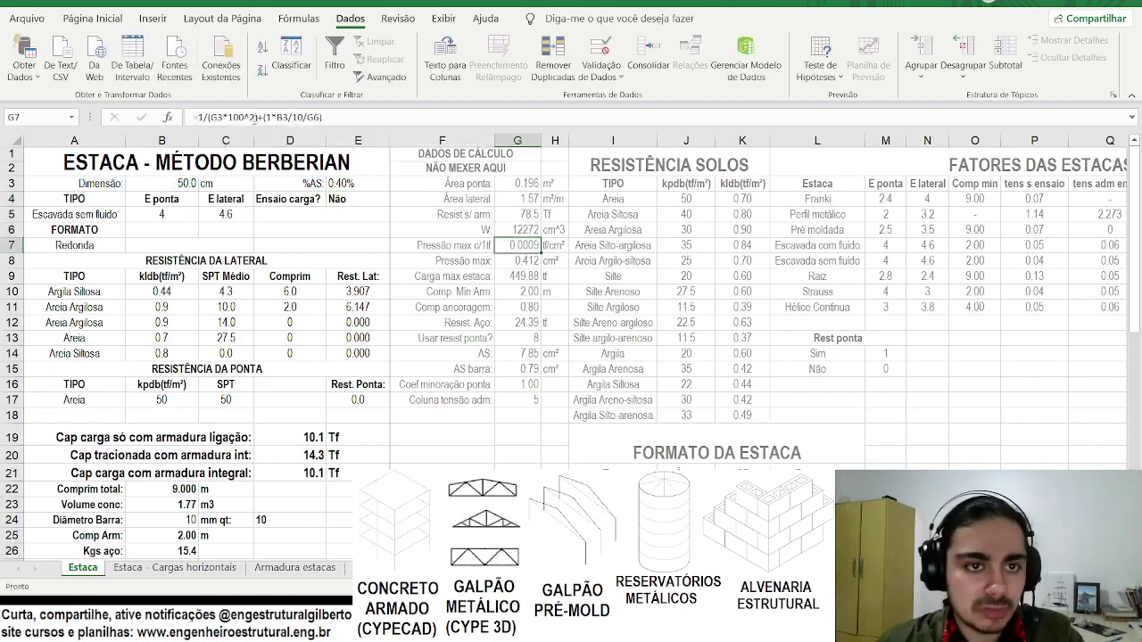
Set the PROCV column index in G8's Pressão max formula to 9 and copy its lookup range L4:U11.
{"action": "left_click", "coordinate": [256, 122]}
{"action": "key", "text": "Return"}
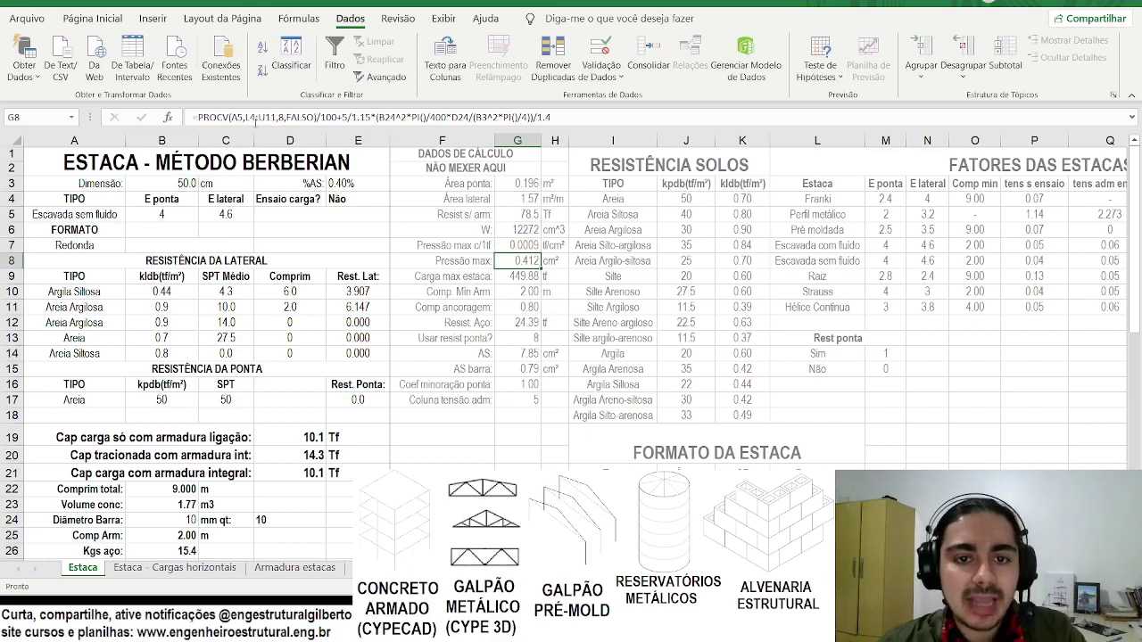
{"action": "left_click", "coordinate": [268, 117]}
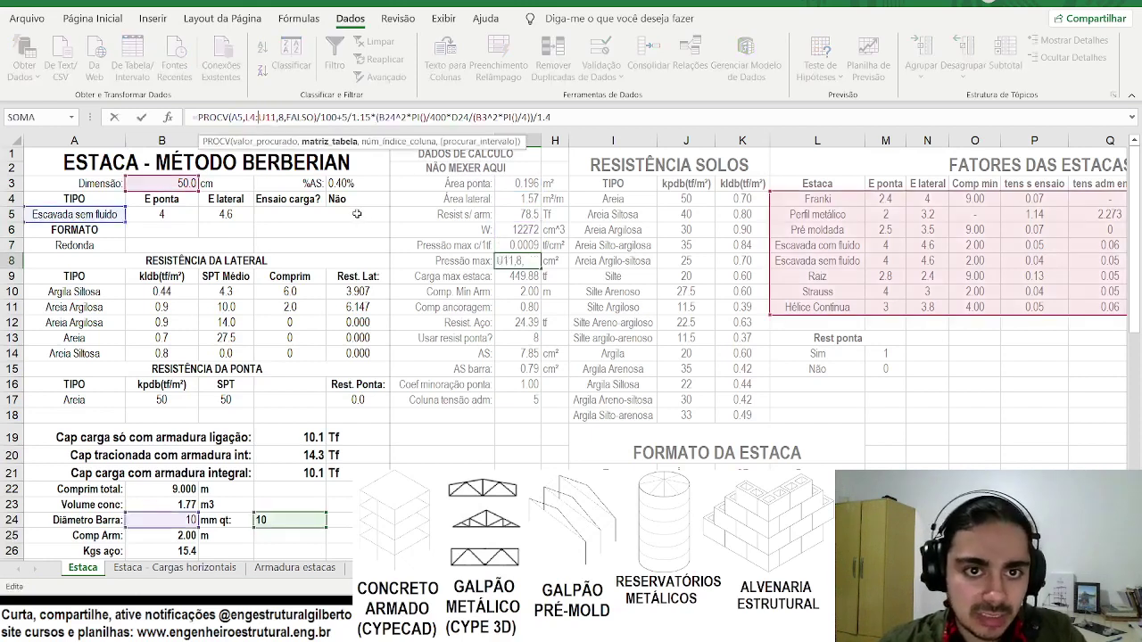
{"action": "scroll", "coordinate": [311, 190], "scroll_direction": "right", "scroll_amount": 1}
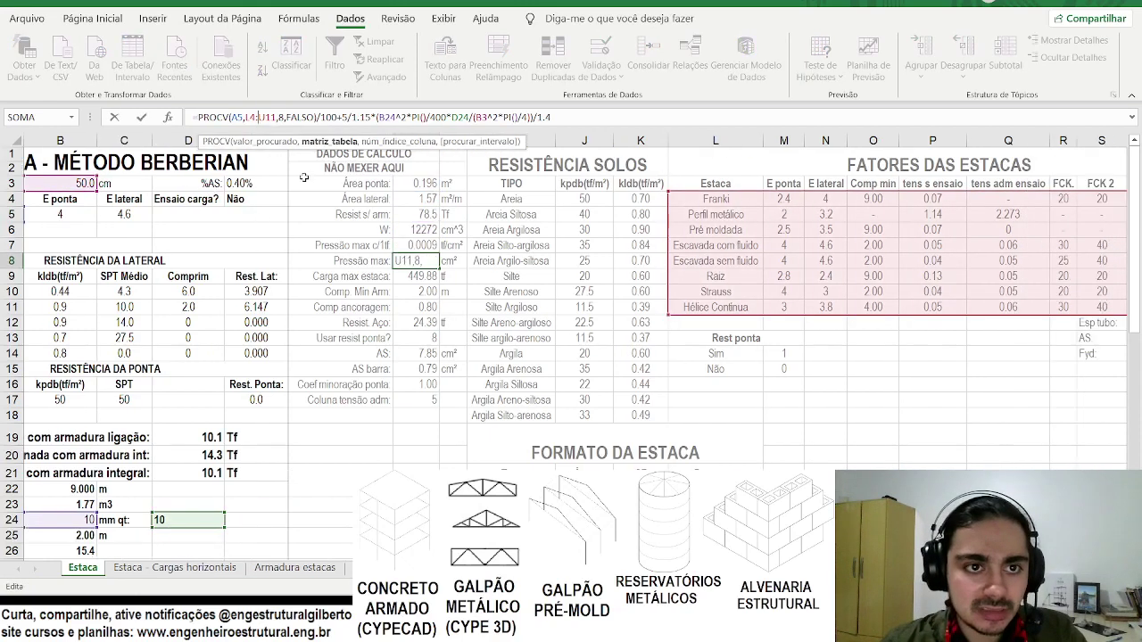
{"action": "scroll", "coordinate": [311, 190], "scroll_direction": "right", "scroll_amount": 1}
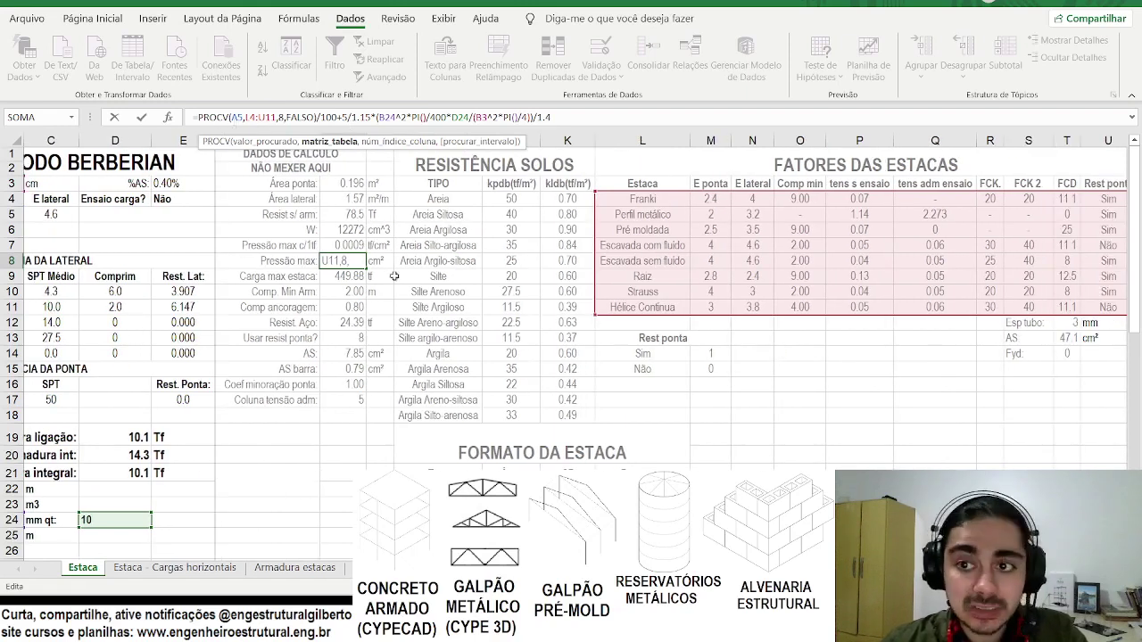
{"action": "scroll", "coordinate": [456, 277], "scroll_direction": "right", "scroll_amount": 1}
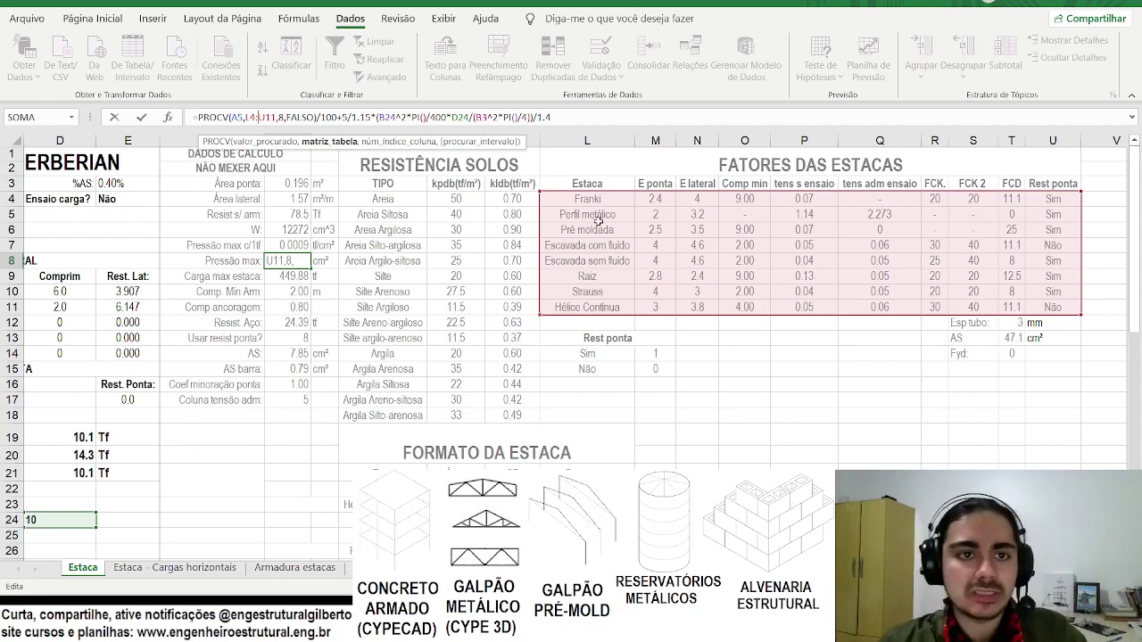
{"action": "left_click", "coordinate": [374, 116]}
{"action": "scroll", "coordinate": [357, 259], "scroll_direction": "left", "scroll_amount": 1}
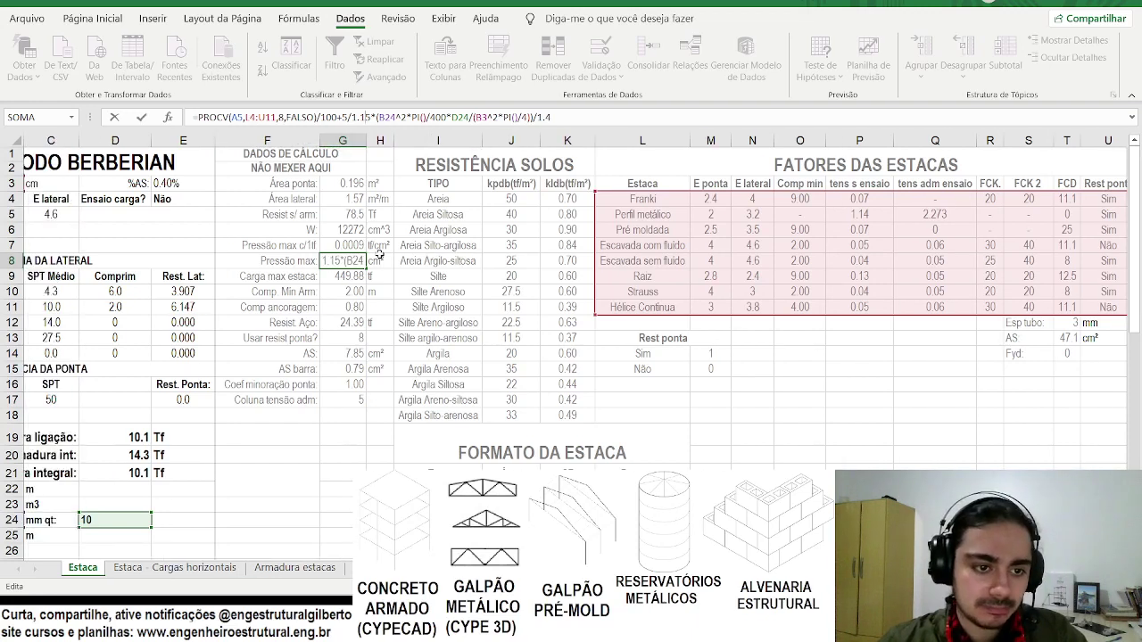
{"action": "scroll", "coordinate": [348, 262], "scroll_direction": "left", "scroll_amount": 1}
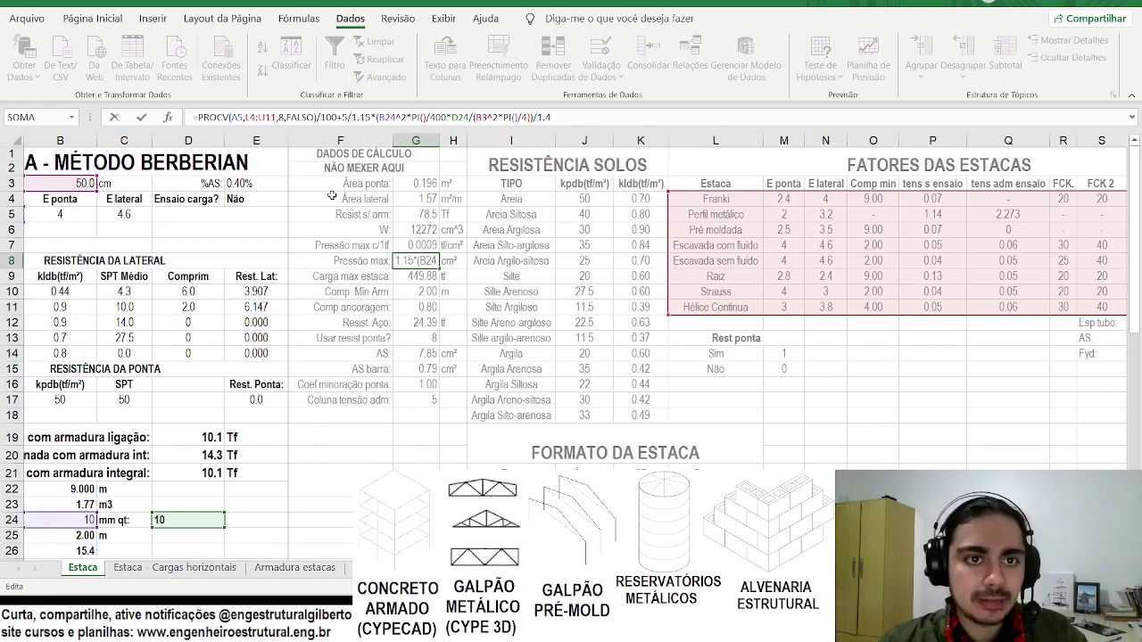
{"action": "scroll", "coordinate": [352, 195], "scroll_direction": "right", "scroll_amount": 1}
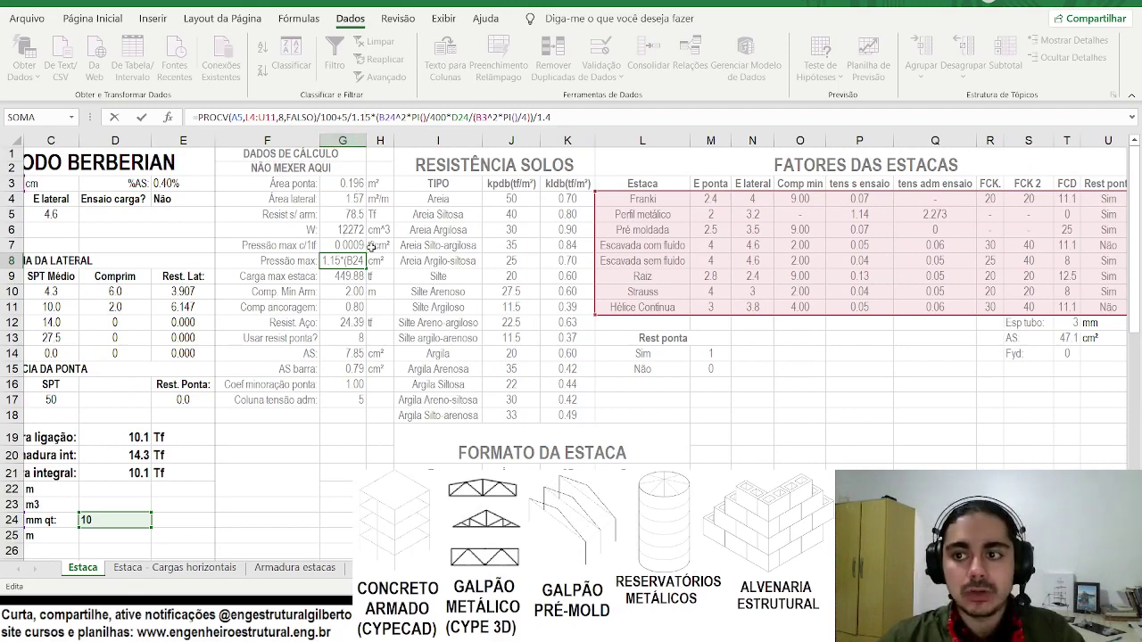
{"action": "left_click", "coordinate": [280, 117]}
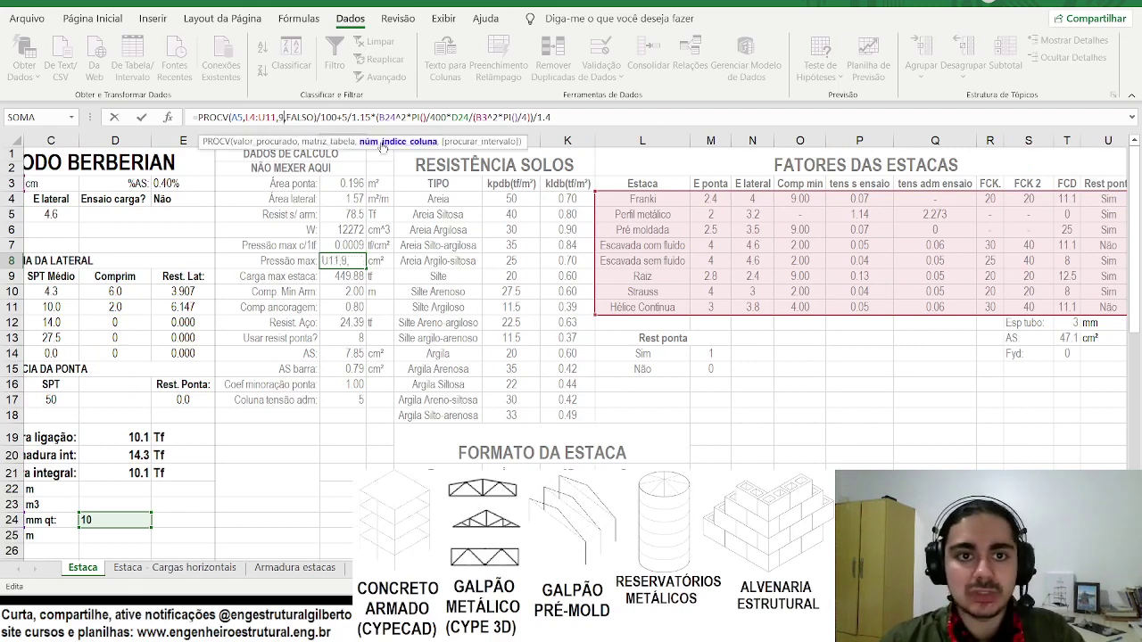
{"action": "left_click_drag", "start_coordinate": [247, 116], "coordinate": [276, 119]}
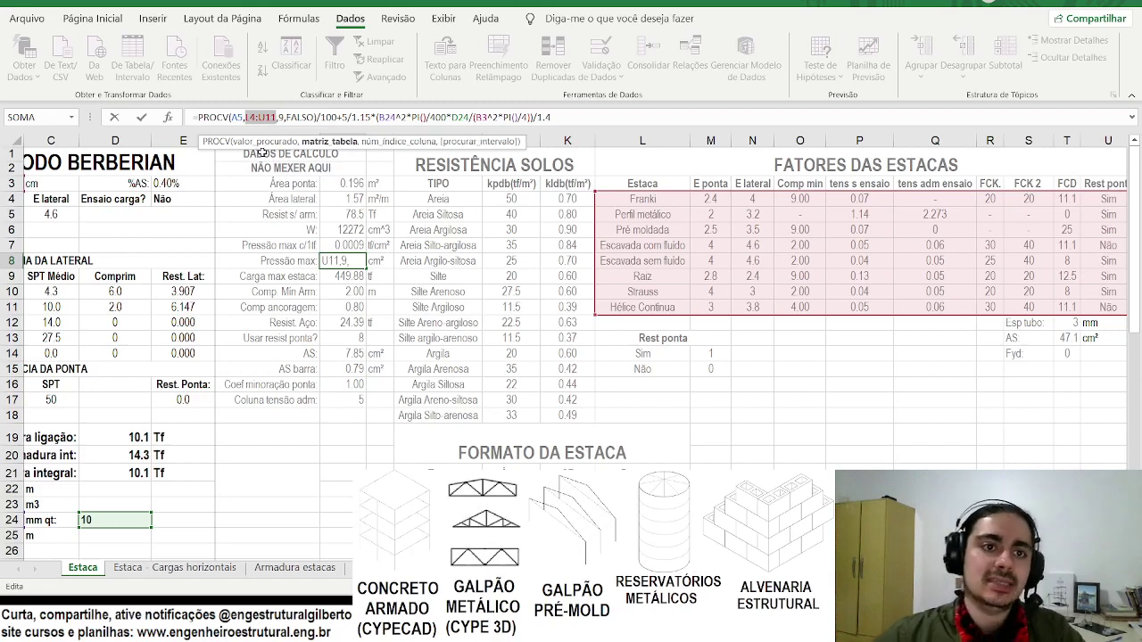
{"action": "key", "text": "ctrl+c"}
{"action": "key", "text": "Return"}
Search the sheet for formulas that reference the range L4:U11.
{"action": "key", "text": "ctrl+l"}
{"action": "key", "text": "ctrl+v"}
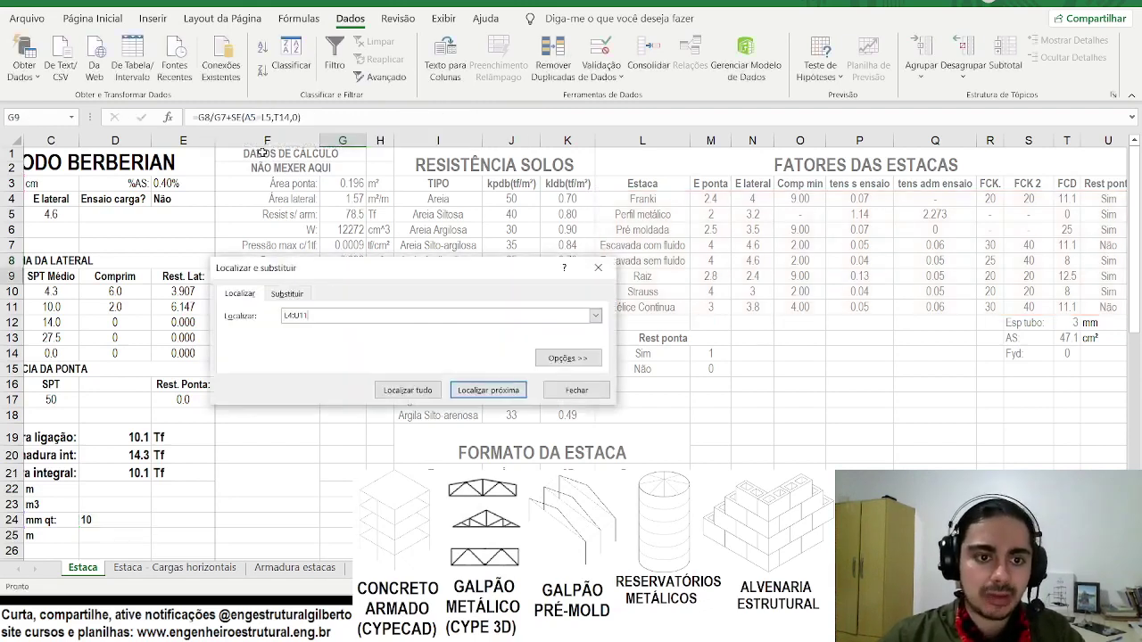
{"action": "key", "text": "Return"}
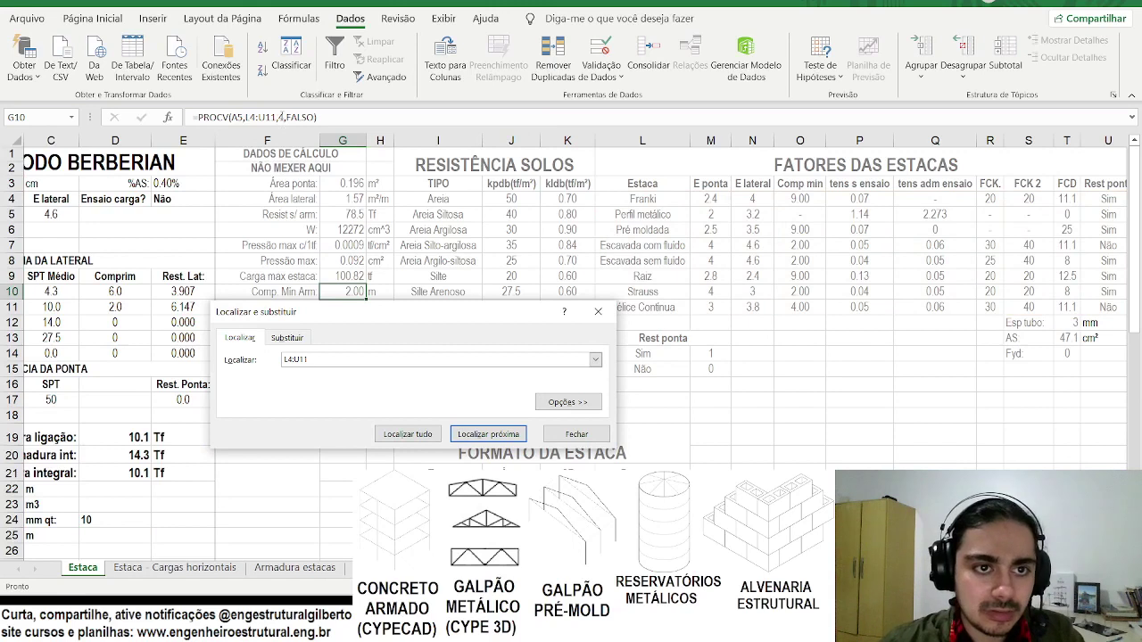
{"action": "left_click", "coordinate": [280, 117]}
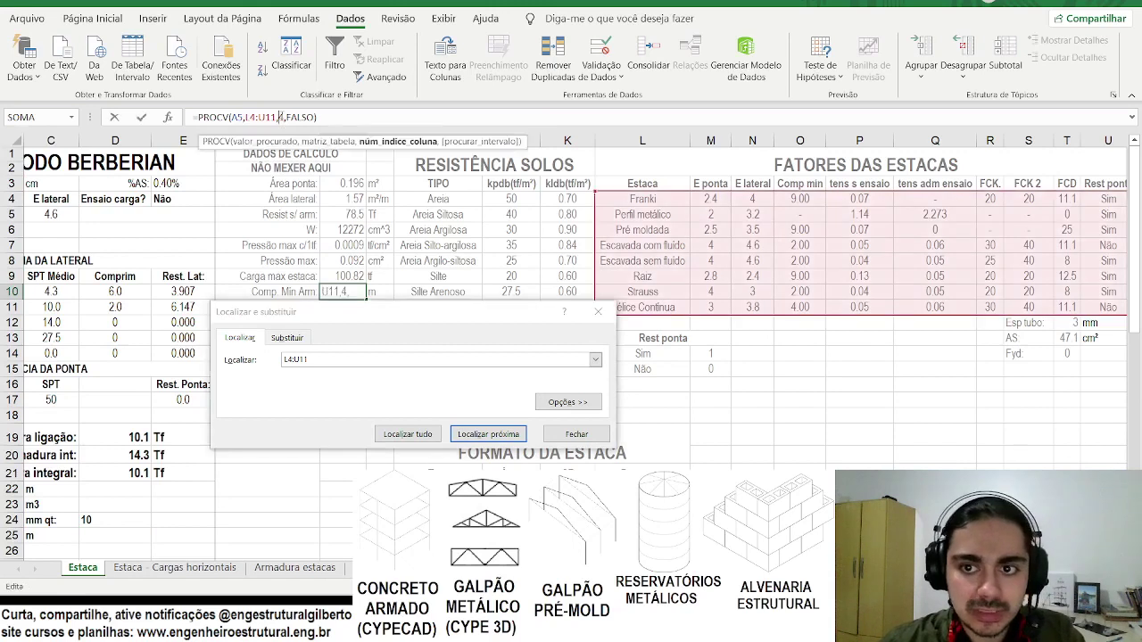
{"action": "left_click", "coordinate": [470, 434]}
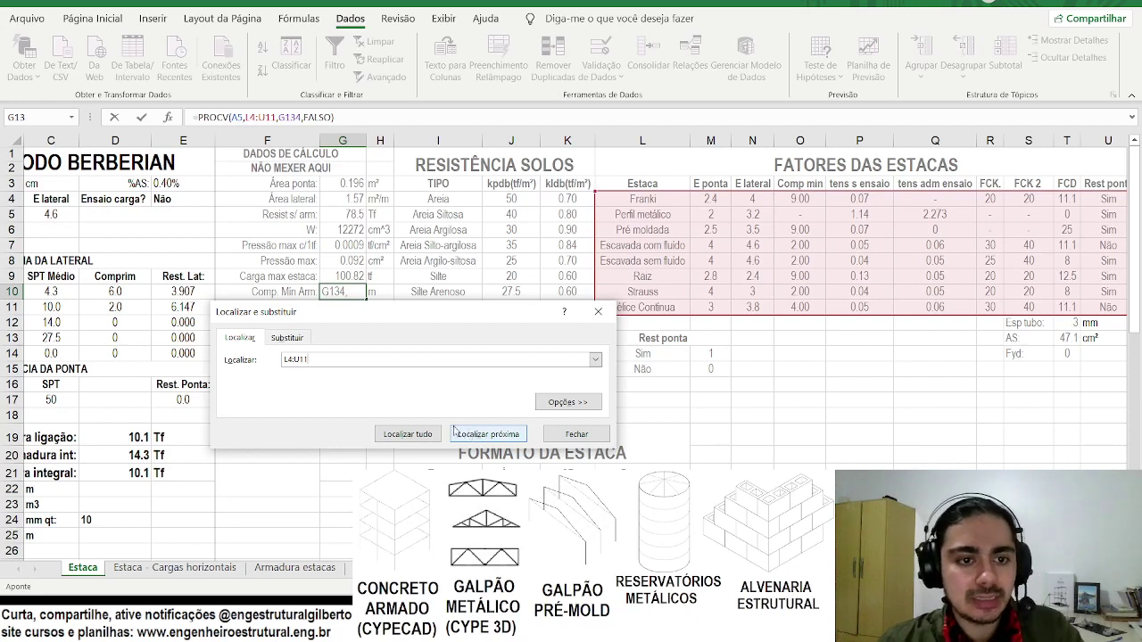
{"action": "left_click", "coordinate": [470, 435]}
{"action": "left_click", "coordinate": [576, 434]}
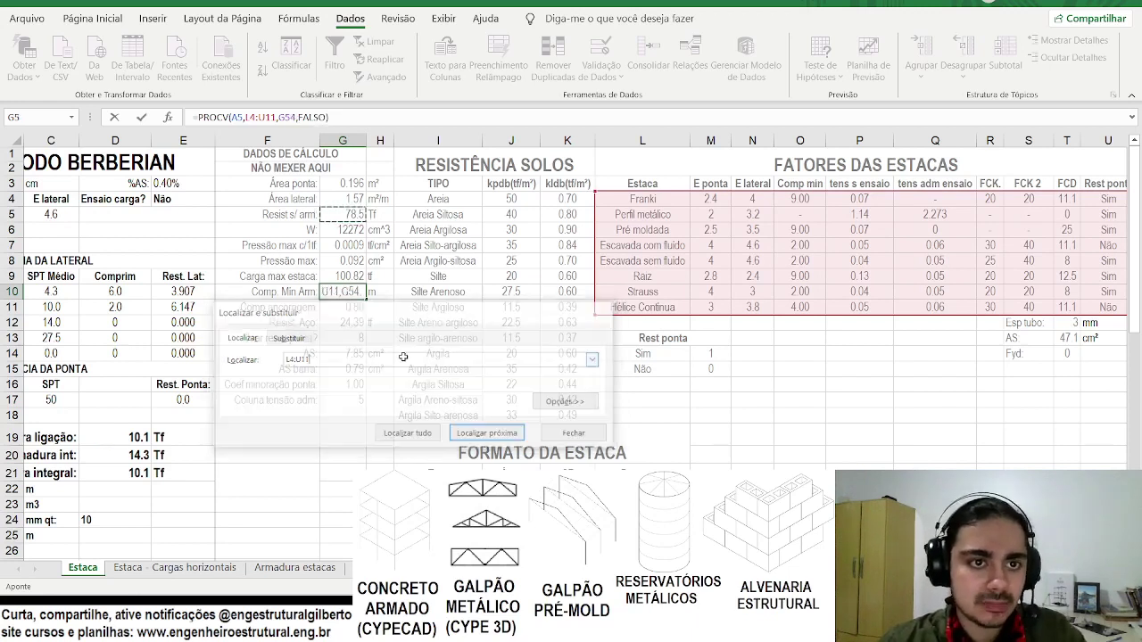
{"action": "key", "text": "Escape"}
Find the next L4:U11 reference after G10 and set the PROCV column index in G13 (Usar resist ponta?) to 10.
{"action": "key", "text": "ctrl+l"}
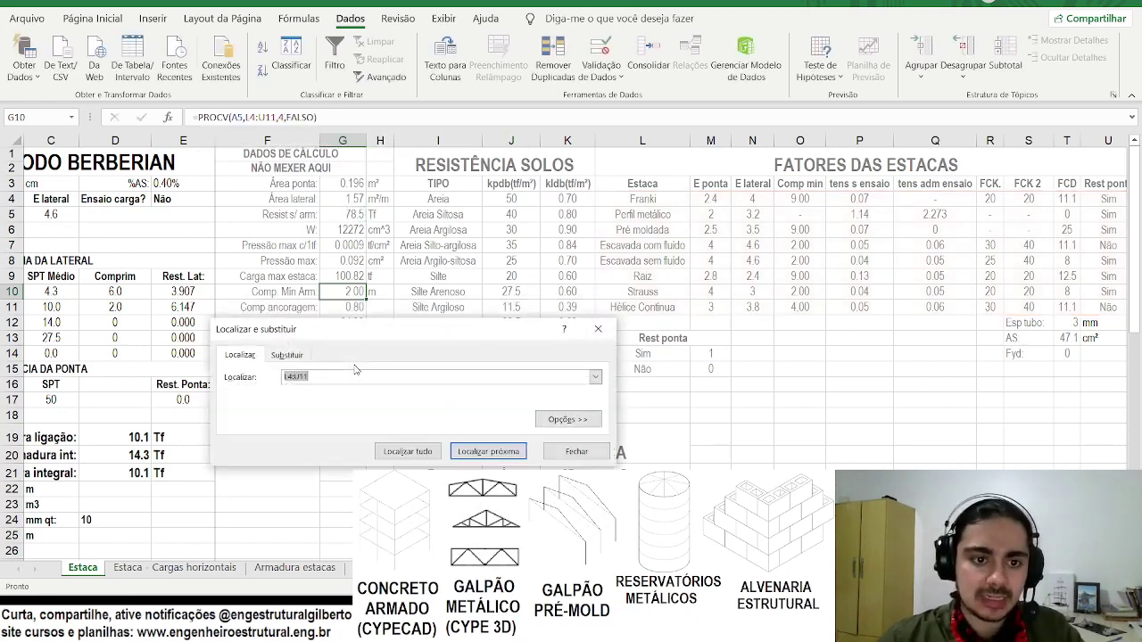
{"action": "key", "text": "Return"}
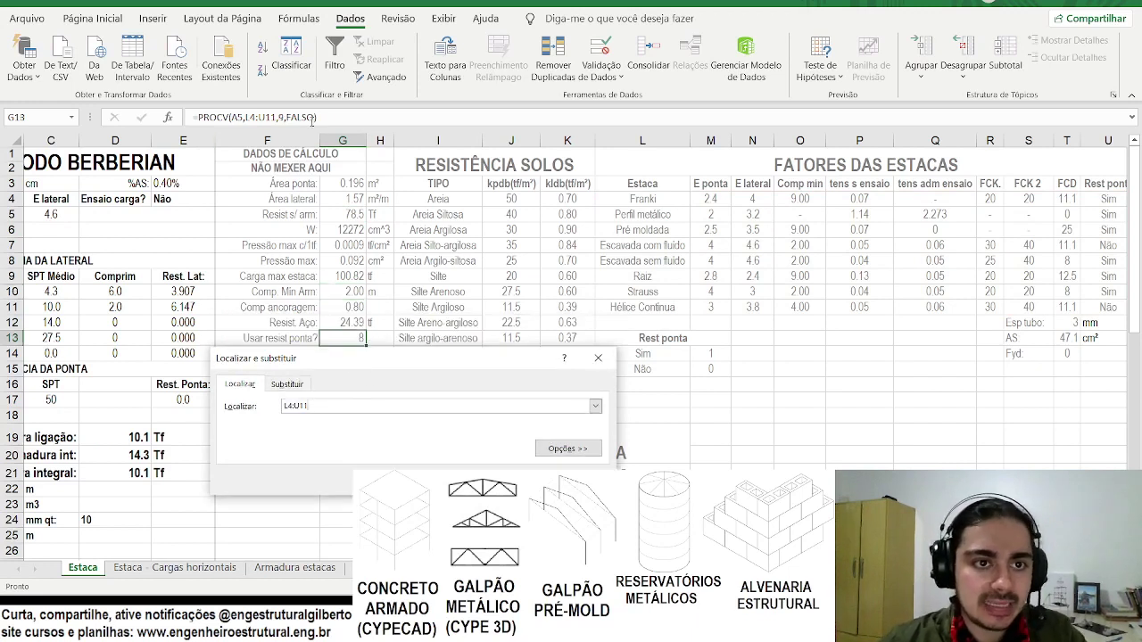
{"action": "left_click", "coordinate": [313, 119]}
{"action": "middle_click", "coordinate": [406, 221]}
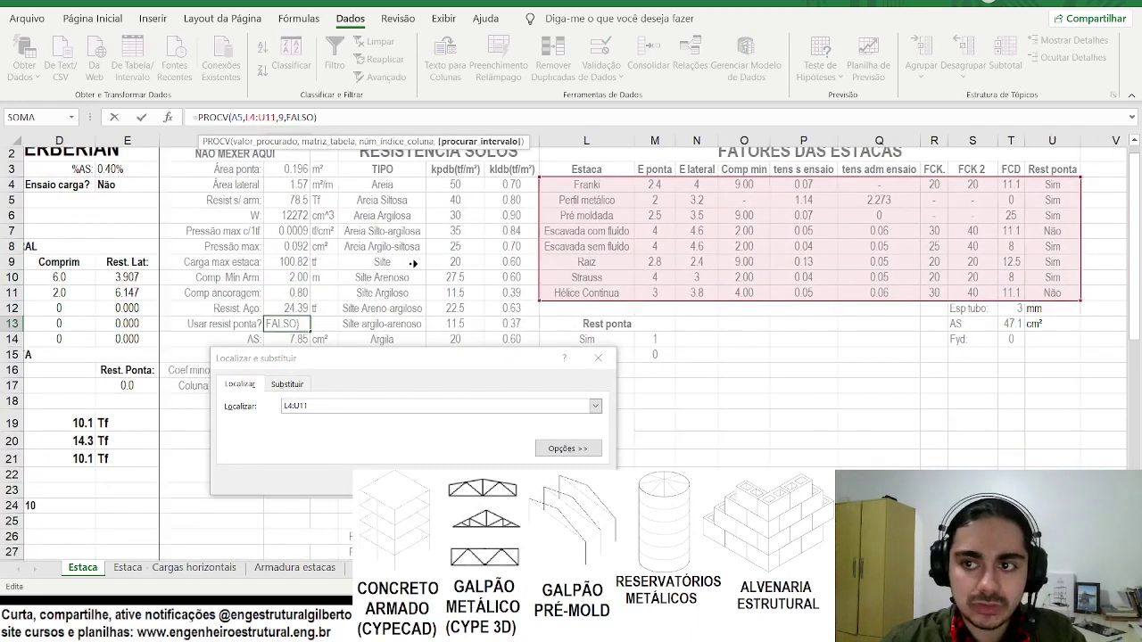
{"action": "middle_click", "coordinate": [416, 263]}
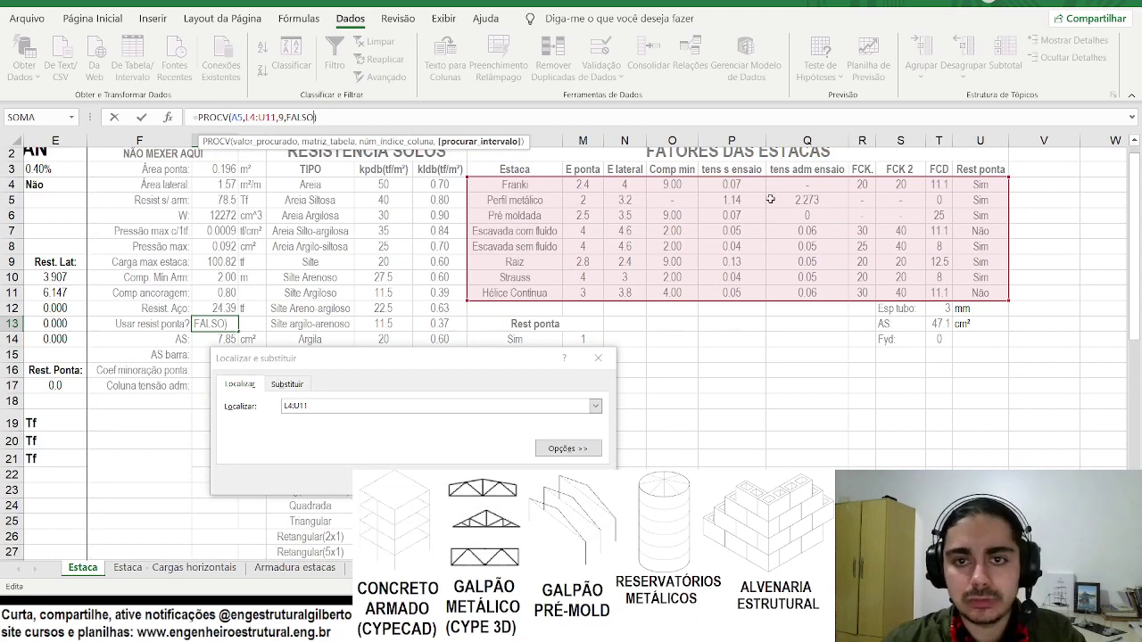
{"action": "left_click", "coordinate": [282, 116]}
{"action": "type", "text": "1"}
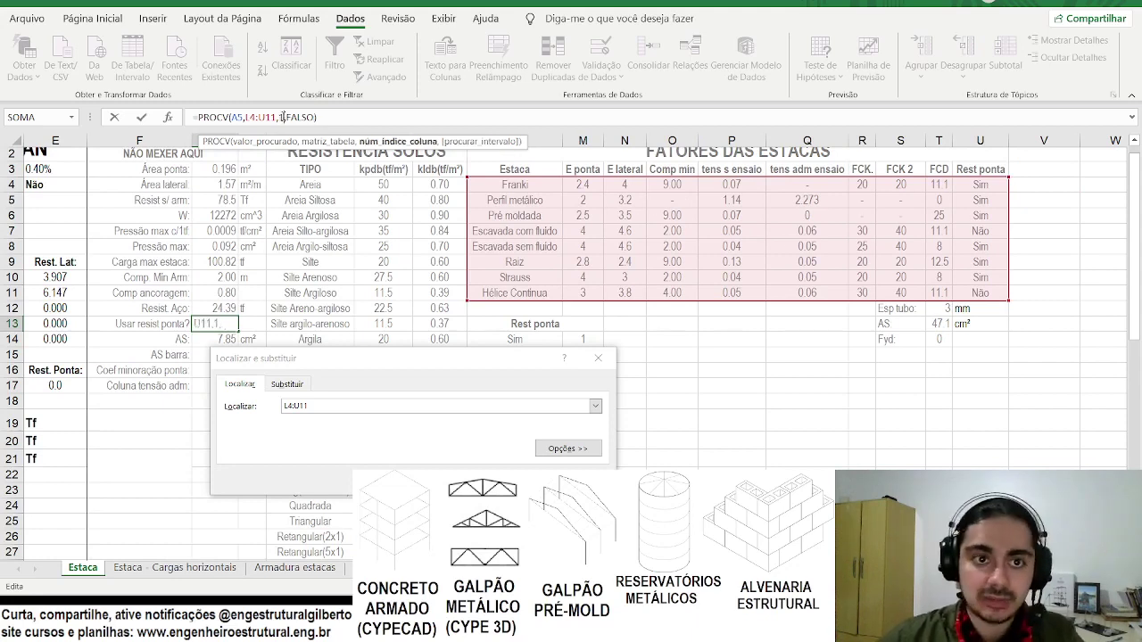
{"action": "type", "text": "0"}
{"action": "key", "text": "Return"}
{"action": "key", "text": "Return"}
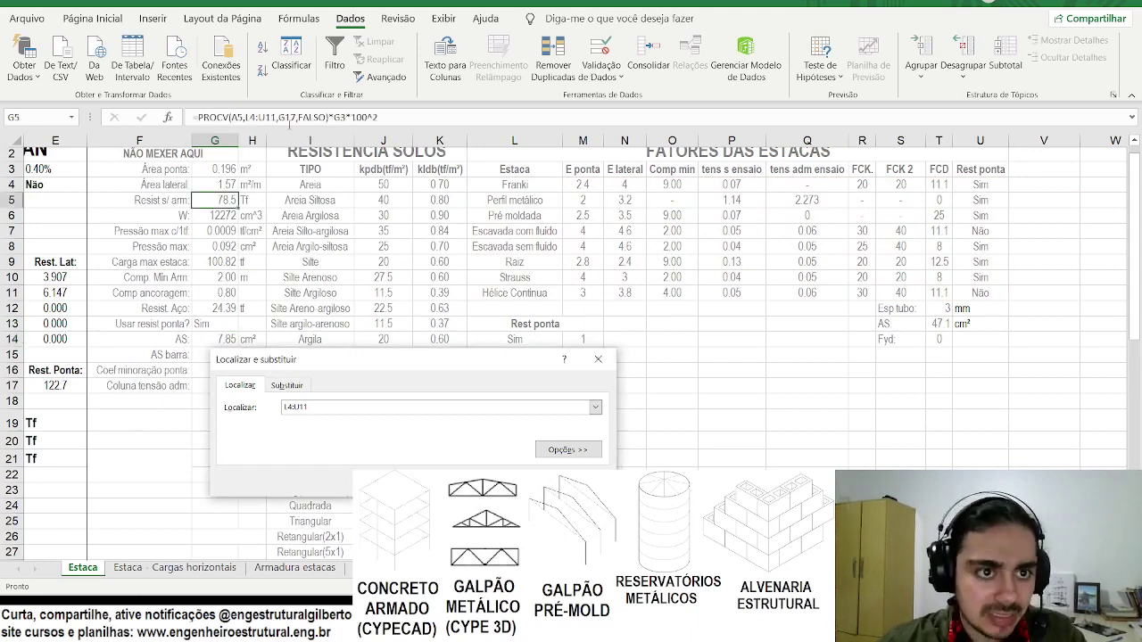
Check the remaining formulas that reference L4:U11, including G5, and end the search.
{"action": "left_click", "coordinate": [294, 117]}
{"action": "key", "text": "Escape"}
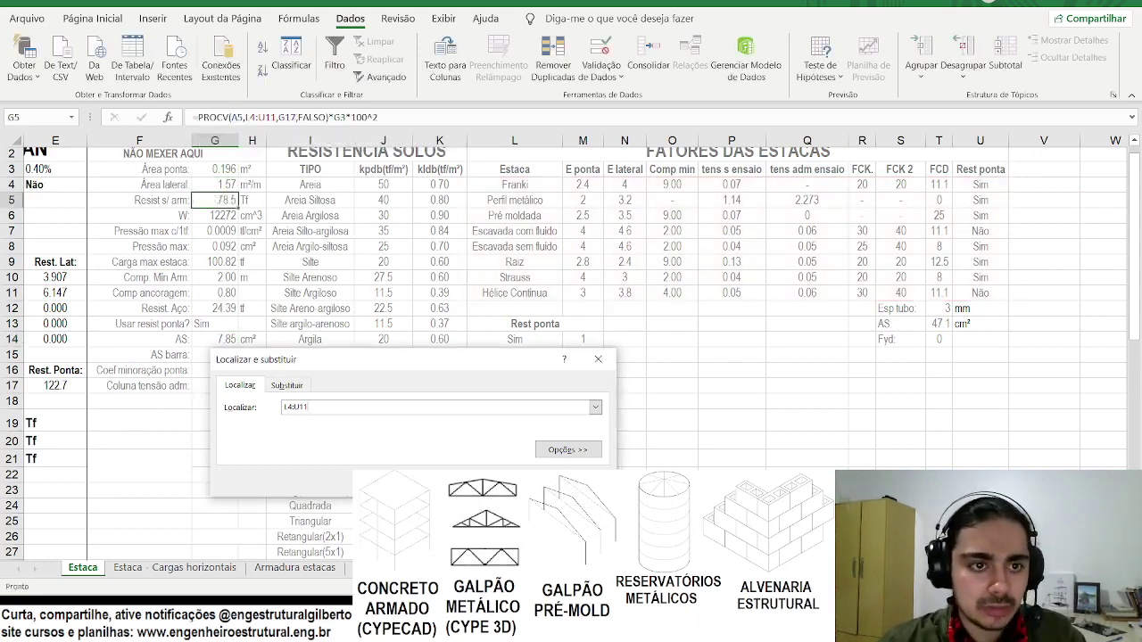
{"action": "key", "text": "Return"}
{"action": "key", "text": "Return"}
{"action": "key", "text": "Return"}
{"action": "key", "text": "Return"}
{"action": "key", "text": "Escape"}
Copy the pile factors table L3:U11 from the Estaca sheet to J16 on the Estaca - Cargas horizontais sheet.
{"action": "scroll", "coordinate": [221, 262], "scroll_direction": "left", "scroll_amount": 4}
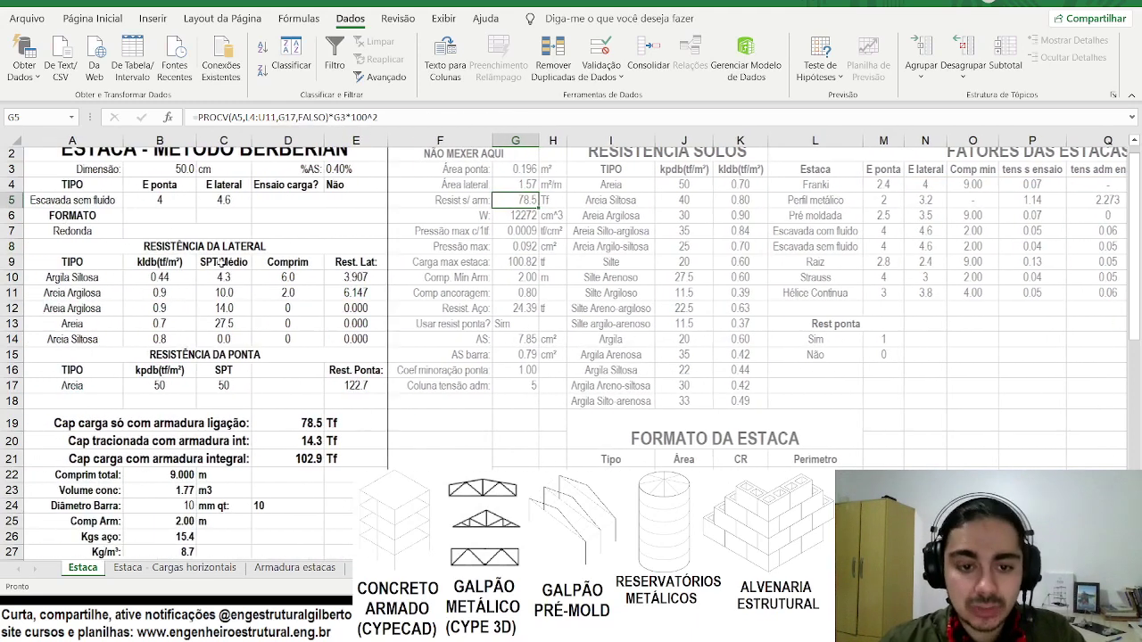
{"action": "scroll", "coordinate": [535, 308], "scroll_direction": "right", "scroll_amount": 3}
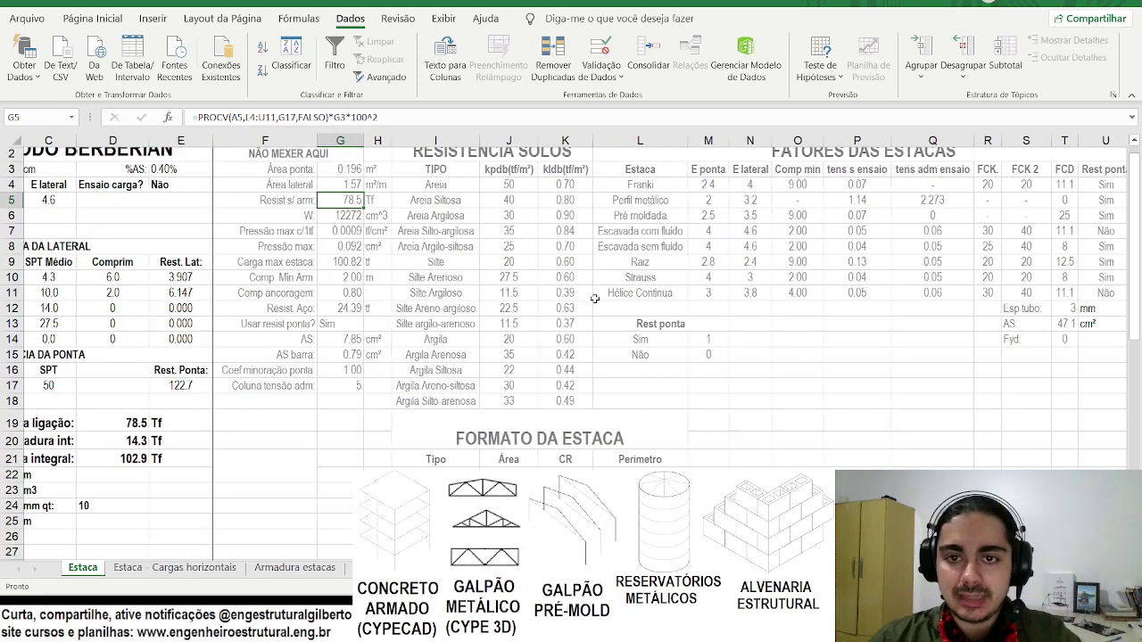
{"action": "scroll", "coordinate": [591, 304], "scroll_direction": "right", "scroll_amount": 3}
{"action": "left_click", "coordinate": [529, 169]}
{"action": "left_click_drag", "start_coordinate": [529, 169], "coordinate": [972, 294]}
{"action": "key", "text": "ctrl+c"}
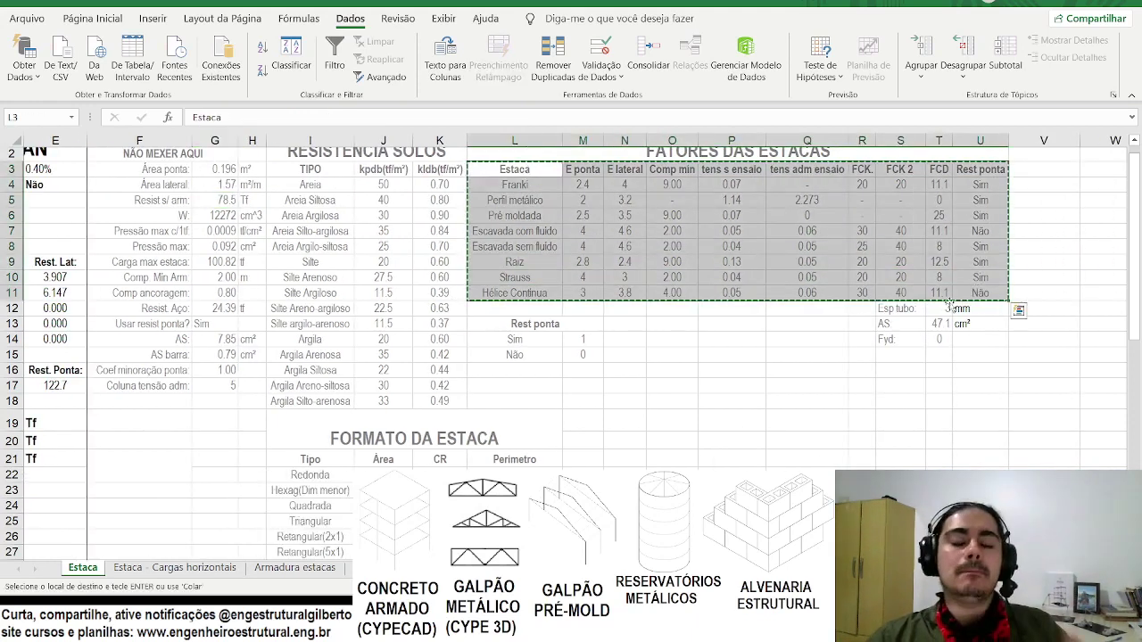
{"action": "left_click", "coordinate": [187, 569]}
{"action": "scroll", "coordinate": [431, 350], "scroll_direction": "right", "scroll_amount": 2}
{"action": "scroll", "coordinate": [544, 322], "scroll_direction": "down", "scroll_amount": 2}
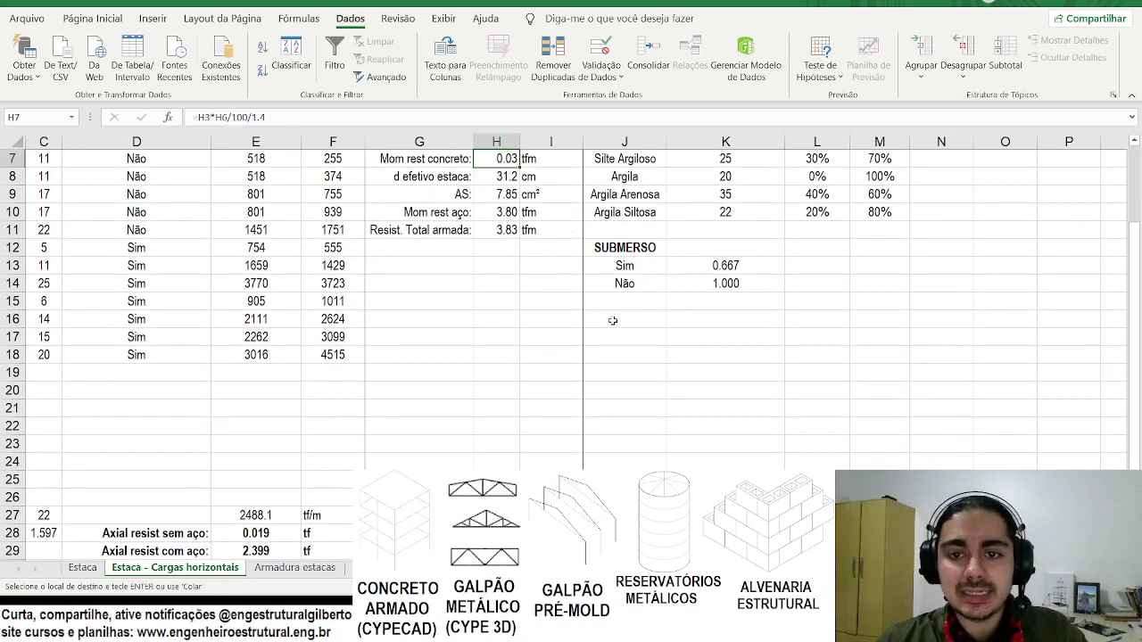
{"action": "left_click", "coordinate": [613, 320]}
{"action": "key", "text": "ctrl+v"}
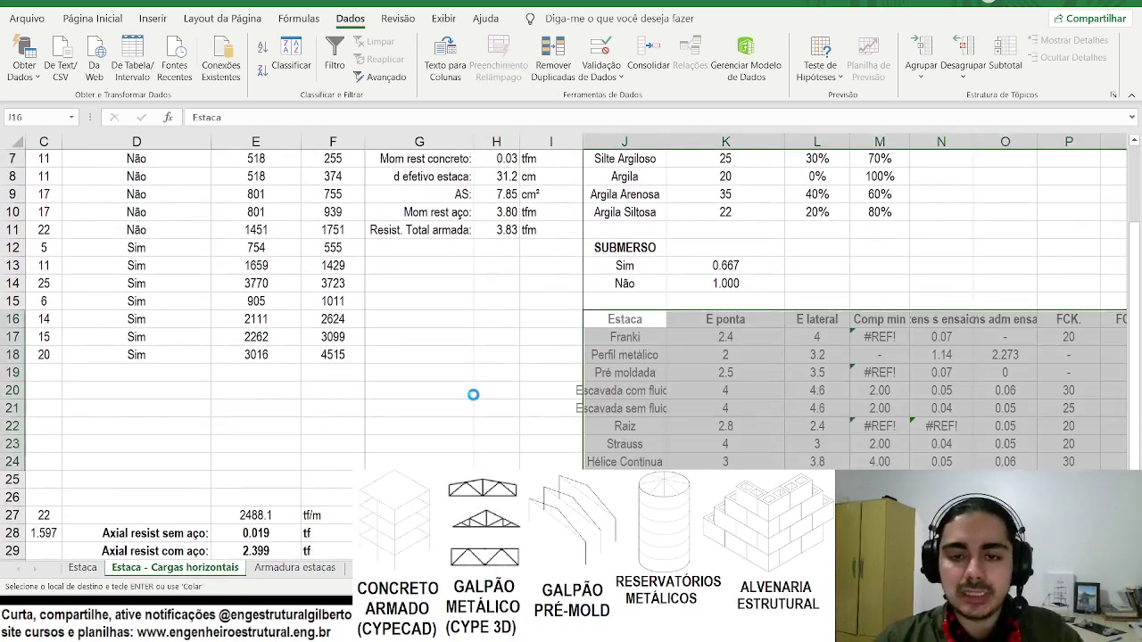
Clear the pasted table's columns from E ponta through FCK 2 in K16:Q24.
{"action": "scroll", "coordinate": [500, 384], "scroll_direction": "down", "scroll_amount": 1}
{"action": "scroll", "coordinate": [562, 346], "scroll_direction": "down", "scroll_amount": 1}
{"action": "scroll", "coordinate": [562, 322], "scroll_direction": "right", "scroll_amount": 1}
{"action": "left_click_drag", "start_coordinate": [517, 280], "coordinate": [822, 410]}
{"action": "key", "text": "Delete"}
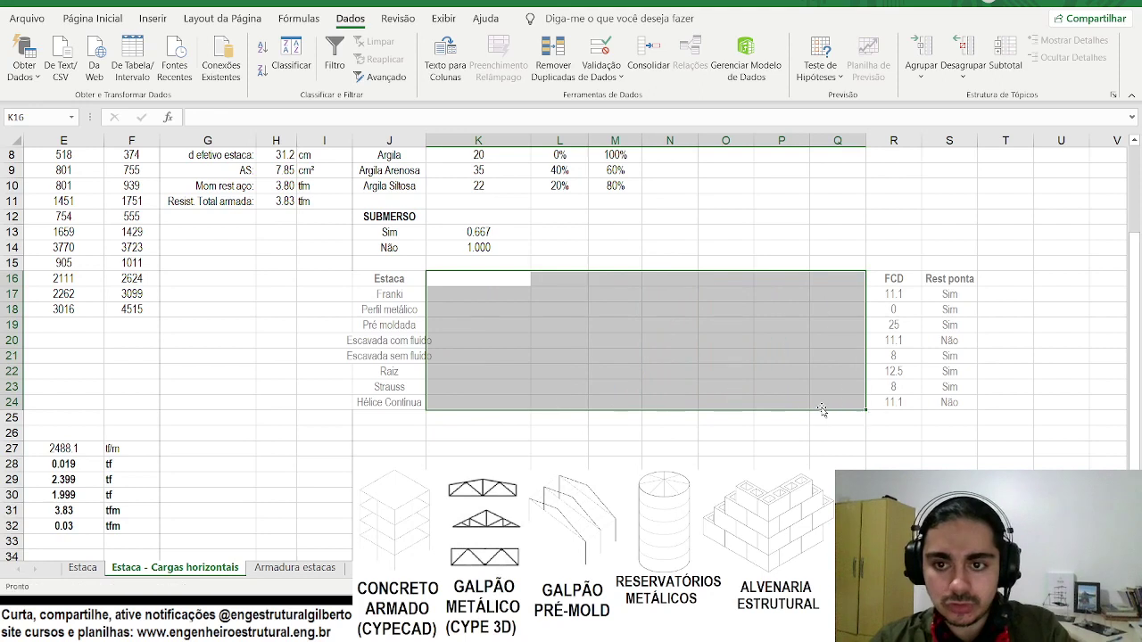
Move the FCD column to K16 beside the Estaca names and clear the Rest ponta column in S16:S24.
{"action": "left_click_drag", "start_coordinate": [894, 280], "coordinate": [893, 403]}
{"action": "key", "text": "ctrl+c"}
{"action": "left_click", "coordinate": [452, 288]}
{"action": "left_click", "coordinate": [452, 279]}
{"action": "key", "text": "ctrl+v"}
{"action": "left_click_drag", "start_coordinate": [941, 287], "coordinate": [935, 401]}
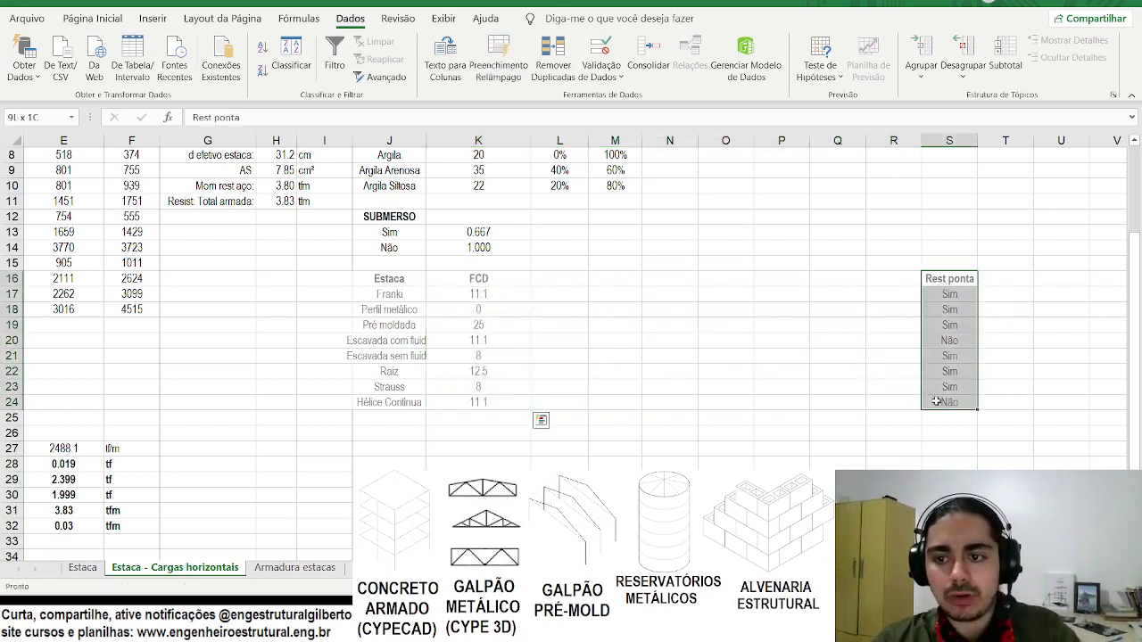
{"action": "key", "text": "Delete"}
Adjust the cell borders of the Estaca name list in J16:J24.
{"action": "left_click_drag", "start_coordinate": [365, 279], "coordinate": [379, 404]}
{"action": "left_click", "coordinate": [93, 18]}
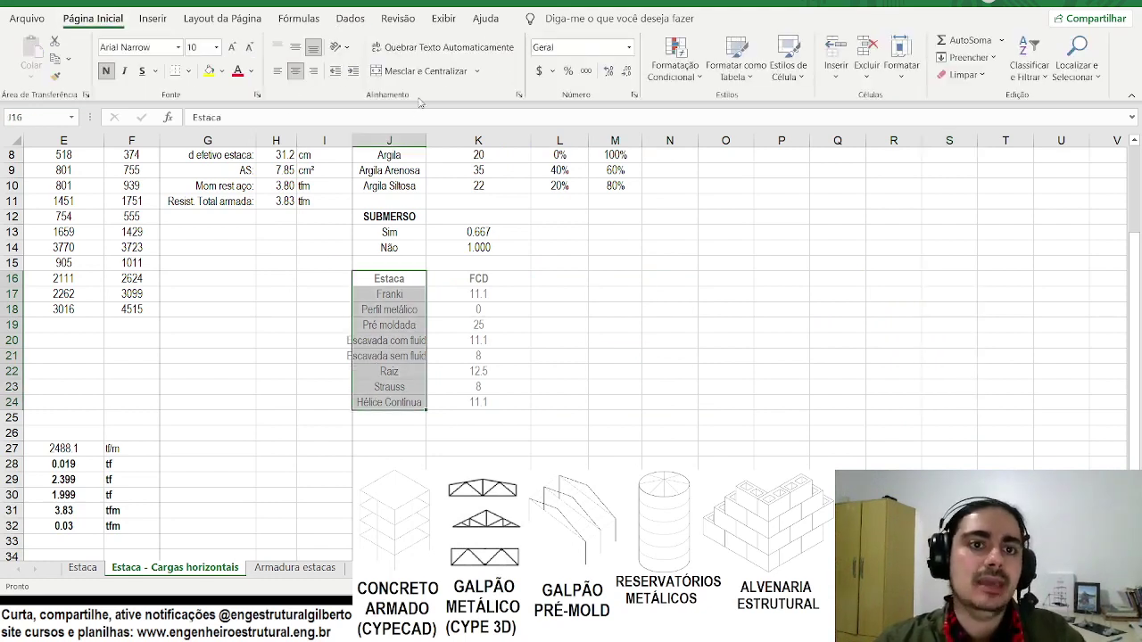
{"action": "left_click", "coordinate": [188, 71]}
{"action": "left_click", "coordinate": [190, 158]}
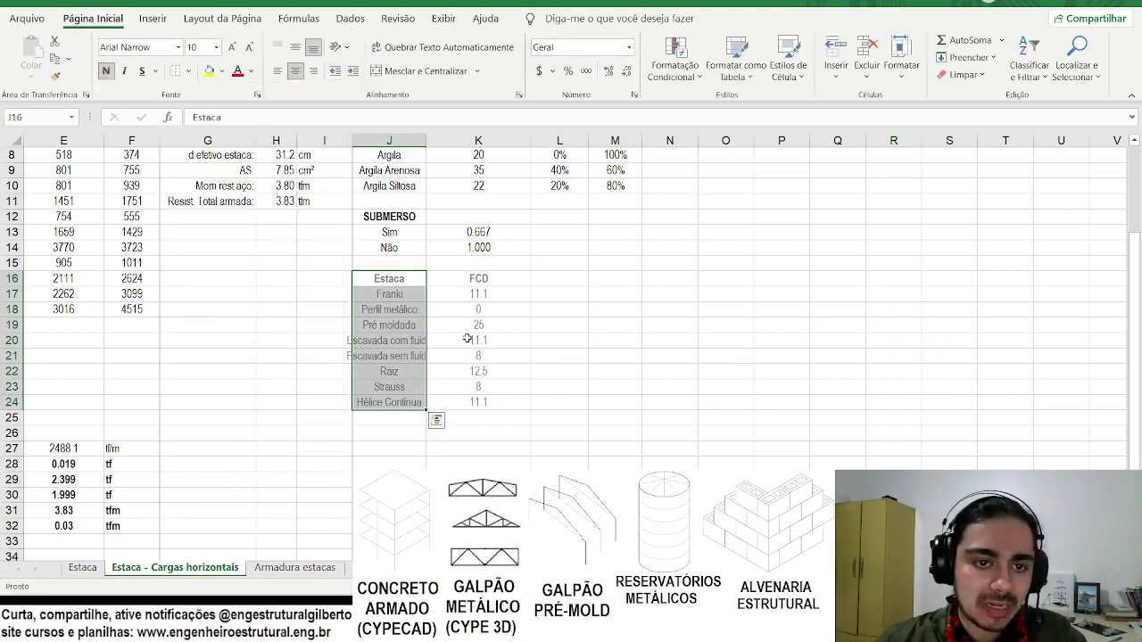
Move the Estaca and FCD table from J16:K24 to N1 and fit column N's width to its contents.
{"action": "left_click", "coordinate": [467, 339]}
{"action": "left_click_drag", "start_coordinate": [389, 278], "coordinate": [478, 402]}
{"action": "key", "text": "ctrl+c"}
{"action": "scroll", "coordinate": [557, 306], "scroll_direction": "up", "scroll_amount": 3}
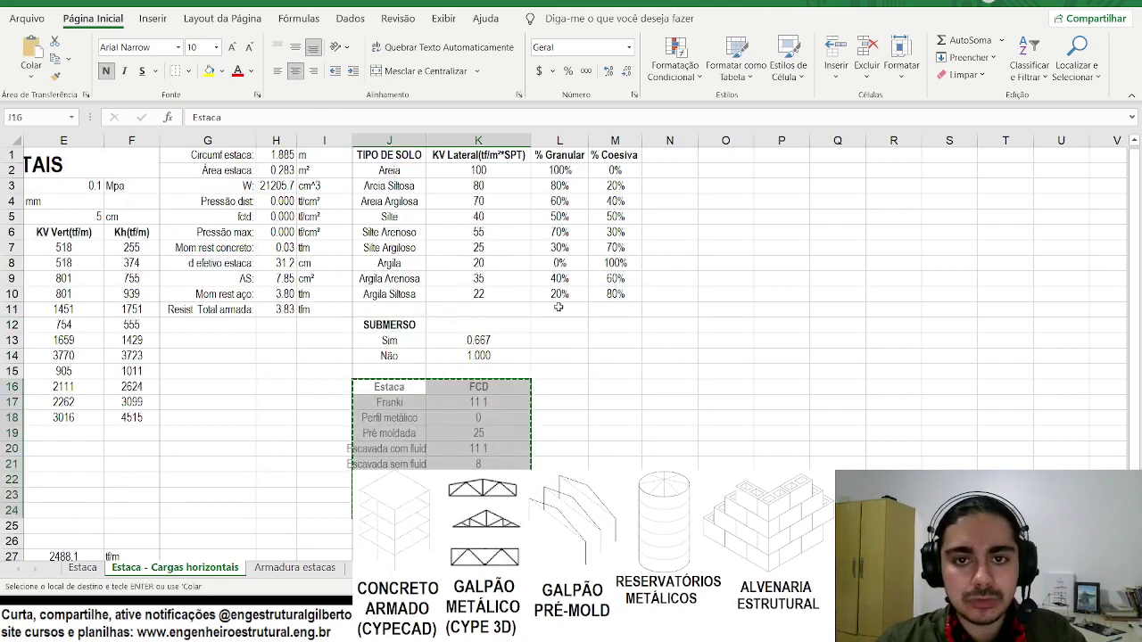
{"action": "left_click", "coordinate": [683, 154]}
{"action": "key", "text": "ctrl+v"}
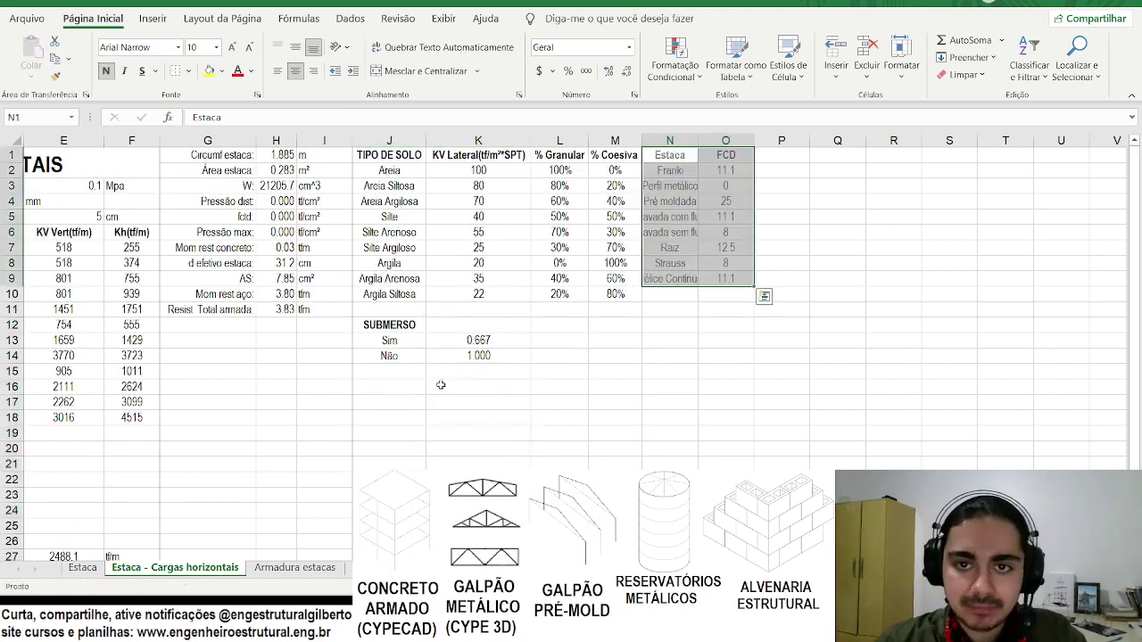
{"action": "double_click", "coordinate": [694, 142]}
Change the font colour of the soil data columns J to M to grey.
{"action": "left_click", "coordinate": [600, 141]}
{"action": "left_click_drag", "start_coordinate": [600, 141], "coordinate": [373, 145]}
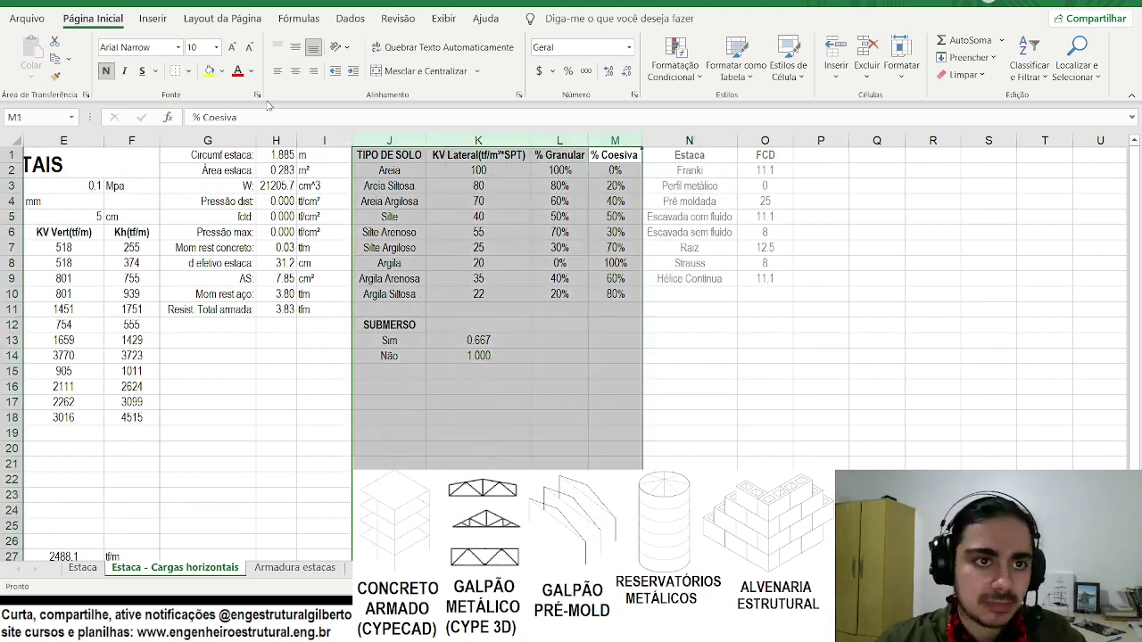
{"action": "left_click", "coordinate": [223, 72]}
{"action": "left_click", "coordinate": [234, 185]}
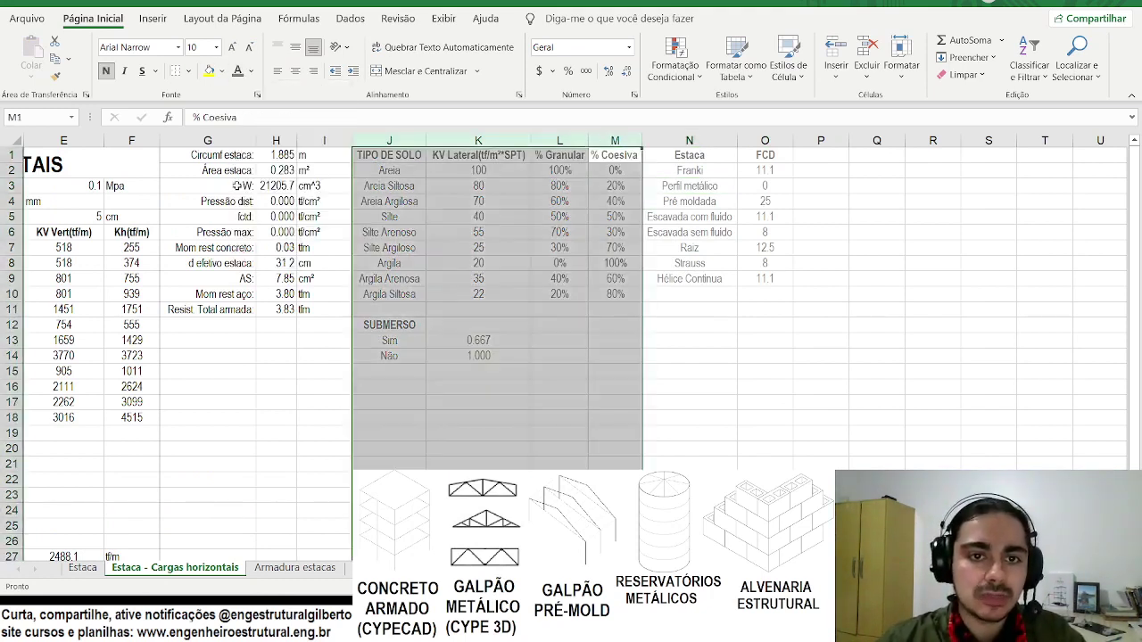
Switch to the NBR 6122-2019 PDF and find the γc column of Tabela 4 on page 46.
{"action": "left_click", "coordinate": [560, 247]}
{"action": "key", "text": "alt+Tab"}
{"action": "scroll", "coordinate": [592, 415], "scroll_direction": "up", "scroll_amount": 2}
{"action": "left_click", "coordinate": [735, 347]}
{"action": "left_click", "coordinate": [736, 348]}
{"action": "scroll", "coordinate": [736, 348], "scroll_direction": "up", "scroll_amount": 15}
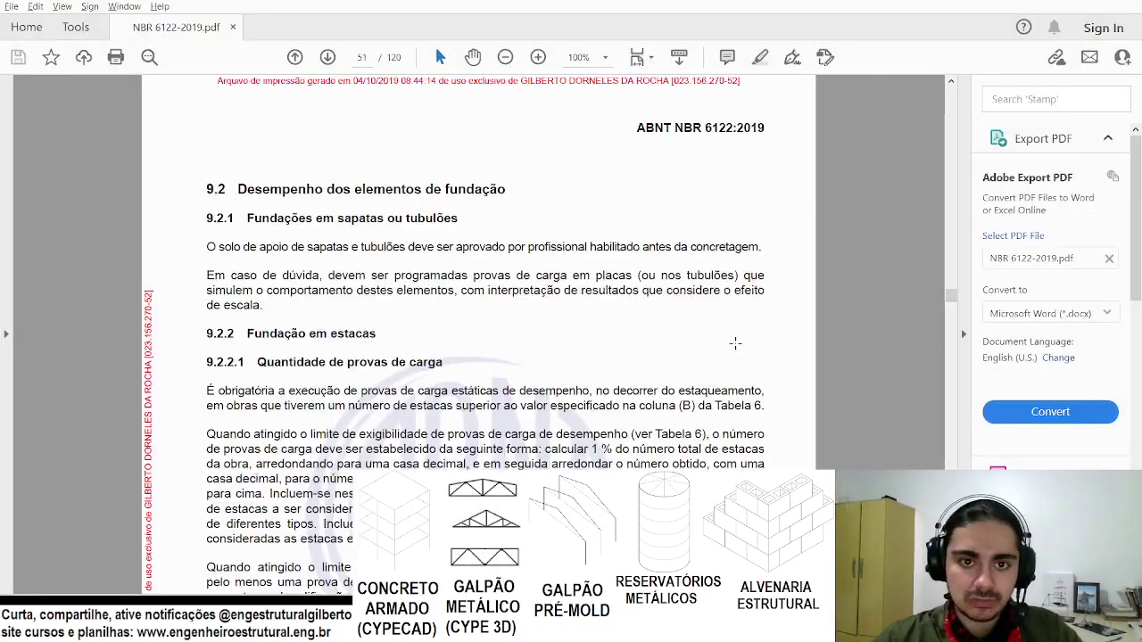
{"action": "scroll", "coordinate": [736, 343], "scroll_direction": "up", "scroll_amount": 15}
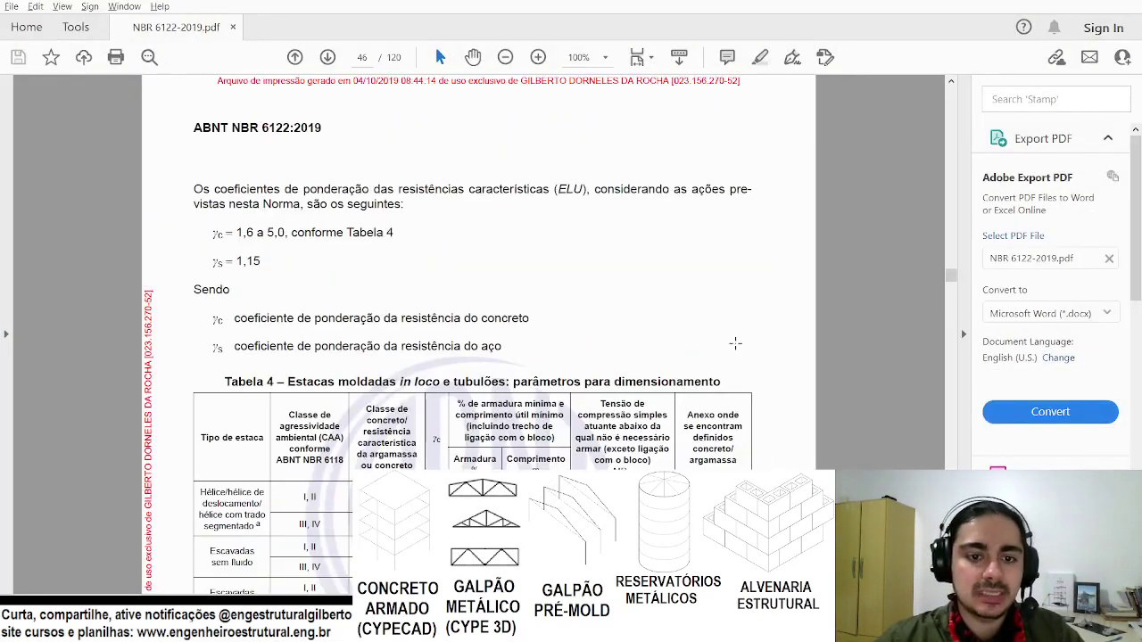
{"action": "double_click", "coordinate": [434, 241]}
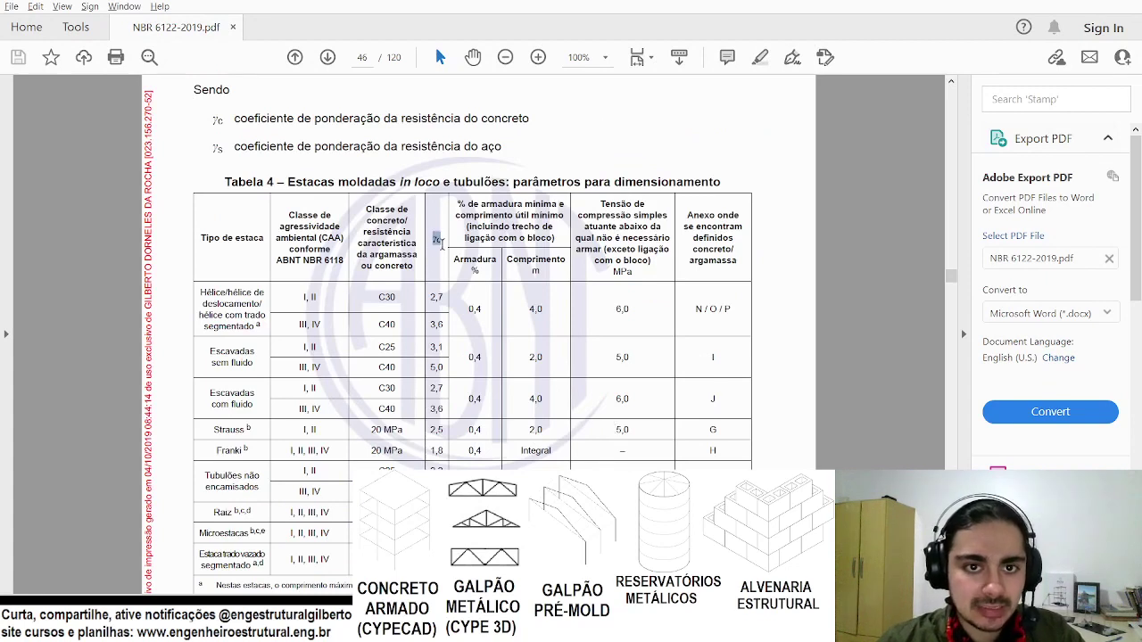
Read the definition of γc and the fcd expression on pages 45 and 46, and return to the spreadsheet.
{"action": "scroll", "coordinate": [380, 337], "scroll_direction": "up", "scroll_amount": 3}
{"action": "left_click_drag", "start_coordinate": [278, 237], "coordinate": [439, 238]}
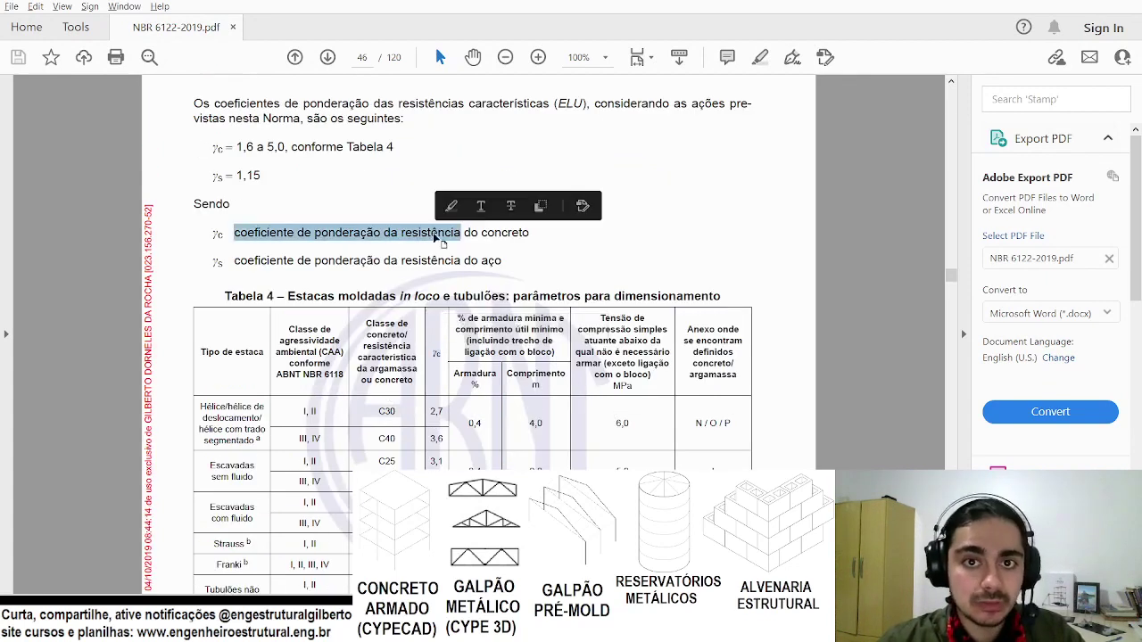
{"action": "triple_click", "coordinate": [439, 238]}
{"action": "scroll", "coordinate": [465, 293], "scroll_direction": "up", "scroll_amount": 3}
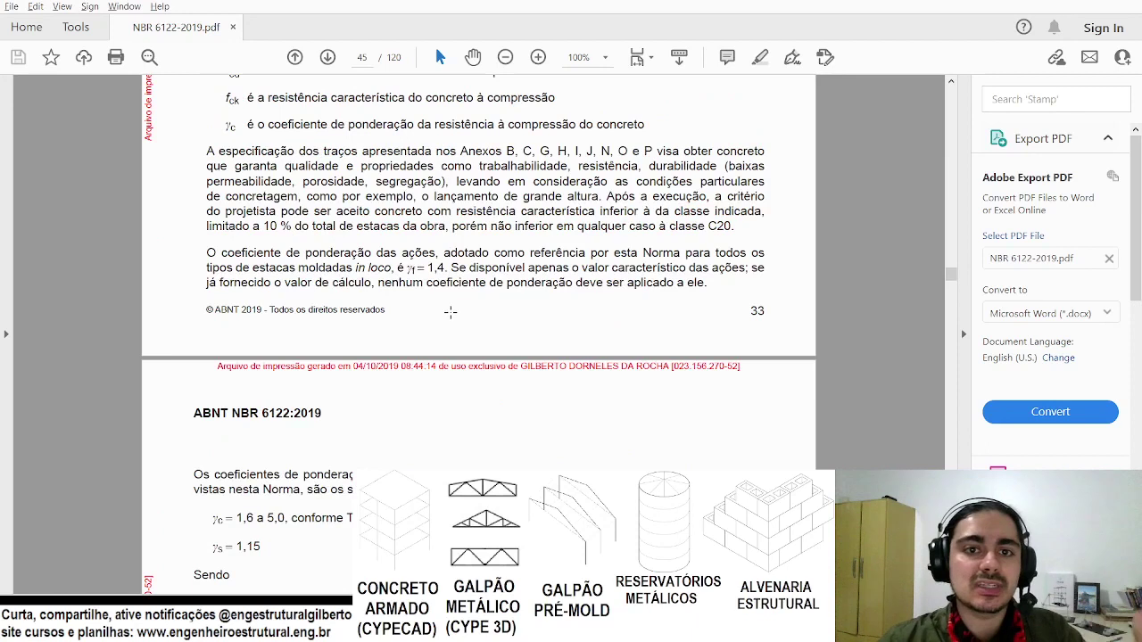
{"action": "scroll", "coordinate": [449, 314], "scroll_direction": "up", "scroll_amount": 3}
{"action": "left_click_drag", "start_coordinate": [319, 251], "coordinate": [516, 237]}
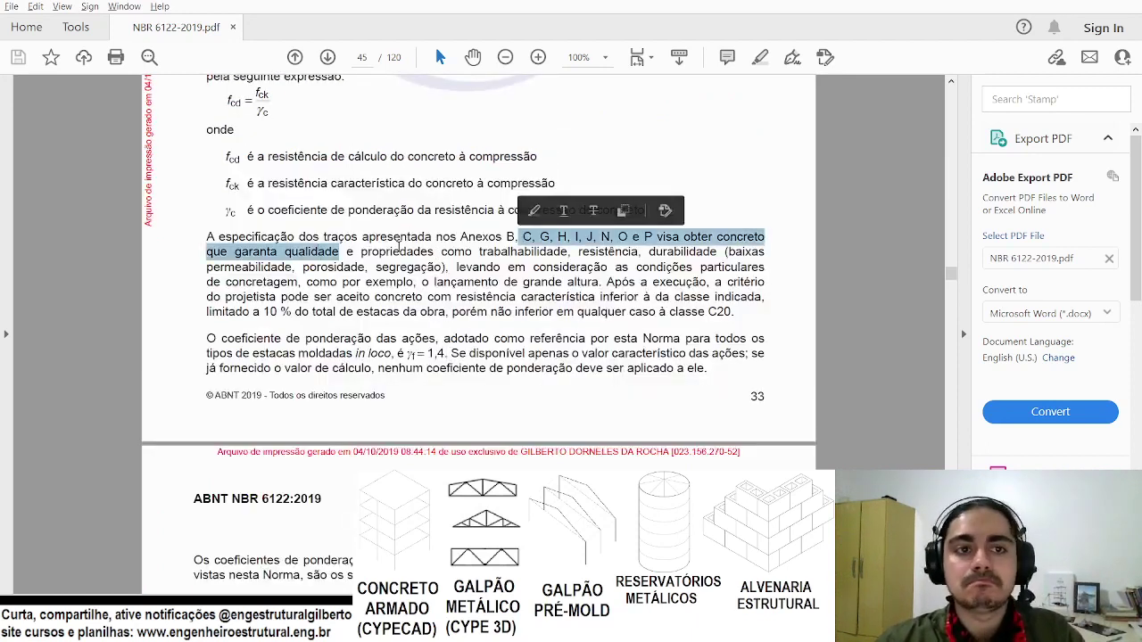
{"action": "triple_click", "coordinate": [402, 248]}
{"action": "key", "text": "alt+Tab"}
{"action": "left_click", "coordinate": [535, 306]}
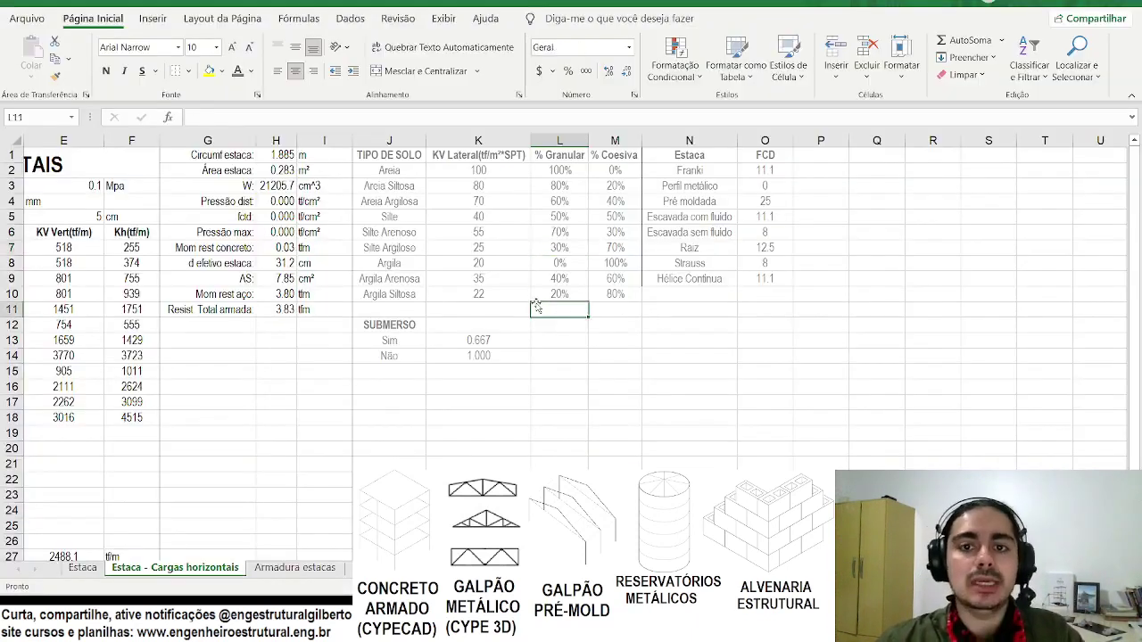
Examine the concrete classes and γc values of each pile type in Tabela 4 of the NBR 6122-2019 PDF.
{"action": "key", "text": "alt+Tab"}
{"action": "scroll", "coordinate": [464, 299], "scroll_direction": "down", "scroll_amount": 15}
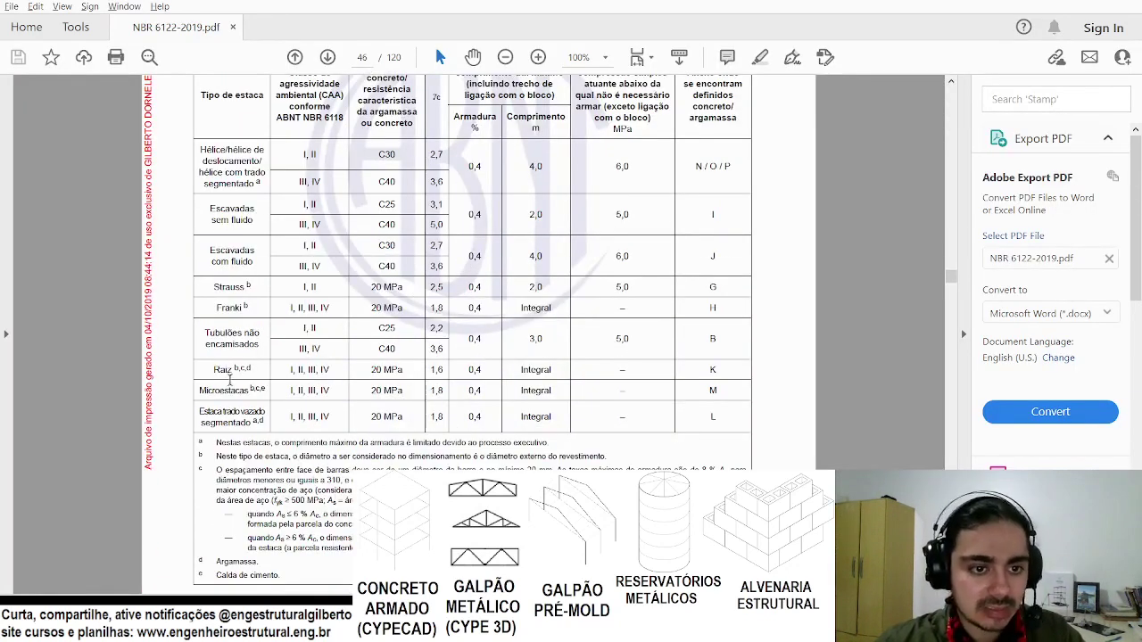
{"action": "scroll", "coordinate": [383, 192], "scroll_direction": "up", "scroll_amount": 1}
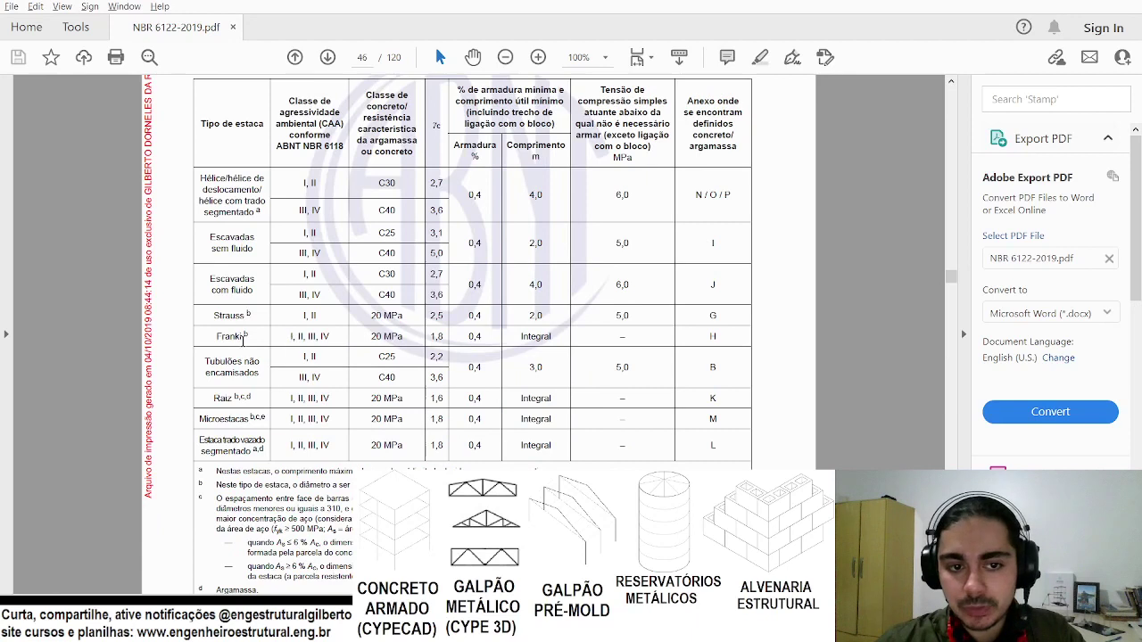
{"action": "left_click_drag", "start_coordinate": [249, 337], "coordinate": [539, 334]}
{"action": "left_click_drag", "start_coordinate": [444, 337], "coordinate": [419, 332]}
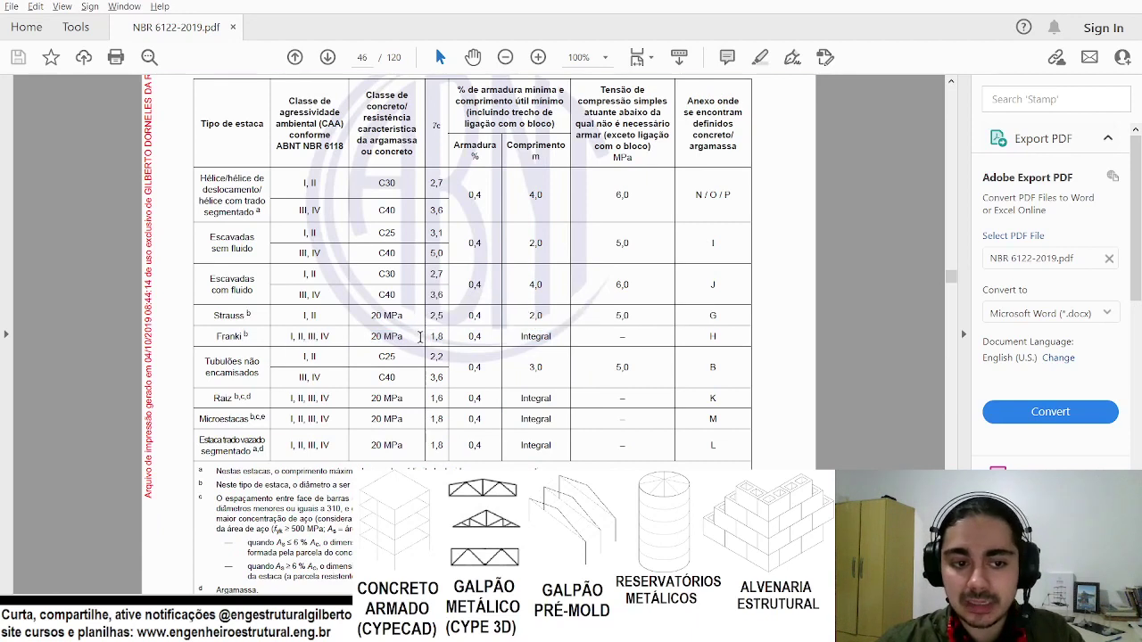
{"action": "scroll", "coordinate": [428, 289], "scroll_direction": "down", "scroll_amount": 2}
{"action": "left_click_drag", "start_coordinate": [237, 355], "coordinate": [316, 399]}
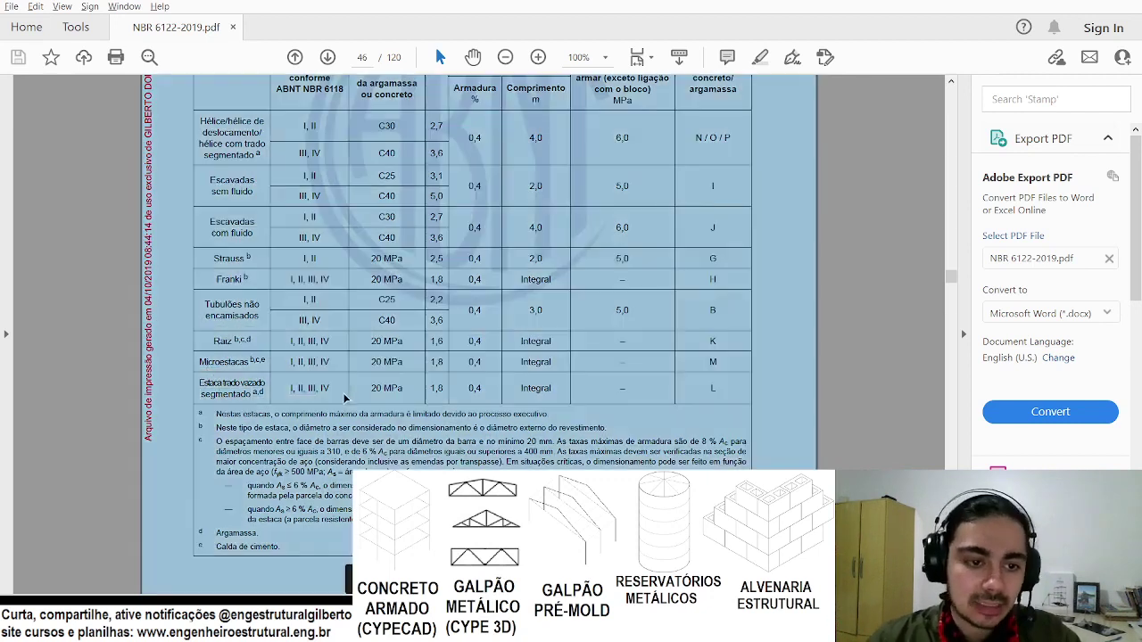
{"action": "scroll", "coordinate": [357, 357], "scroll_direction": "down", "scroll_amount": 3}
{"action": "left_click_drag", "start_coordinate": [429, 302], "coordinate": [443, 303]}
{"action": "scroll", "coordinate": [444, 304], "scroll_direction": "up", "scroll_amount": 3}
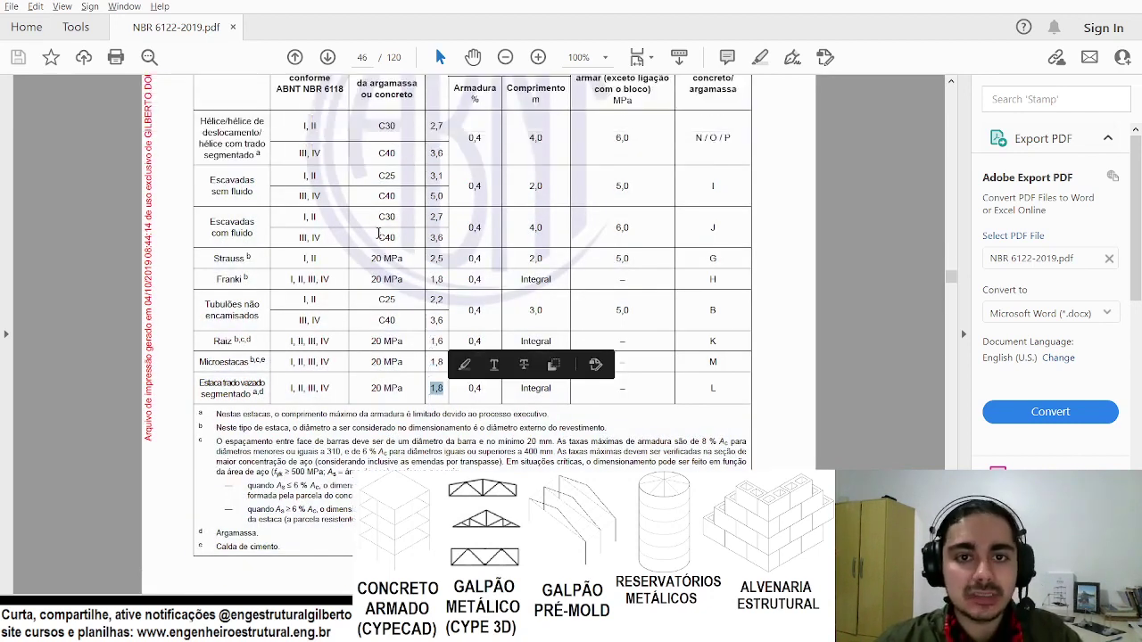
{"action": "left_click_drag", "start_coordinate": [431, 132], "coordinate": [438, 225]}
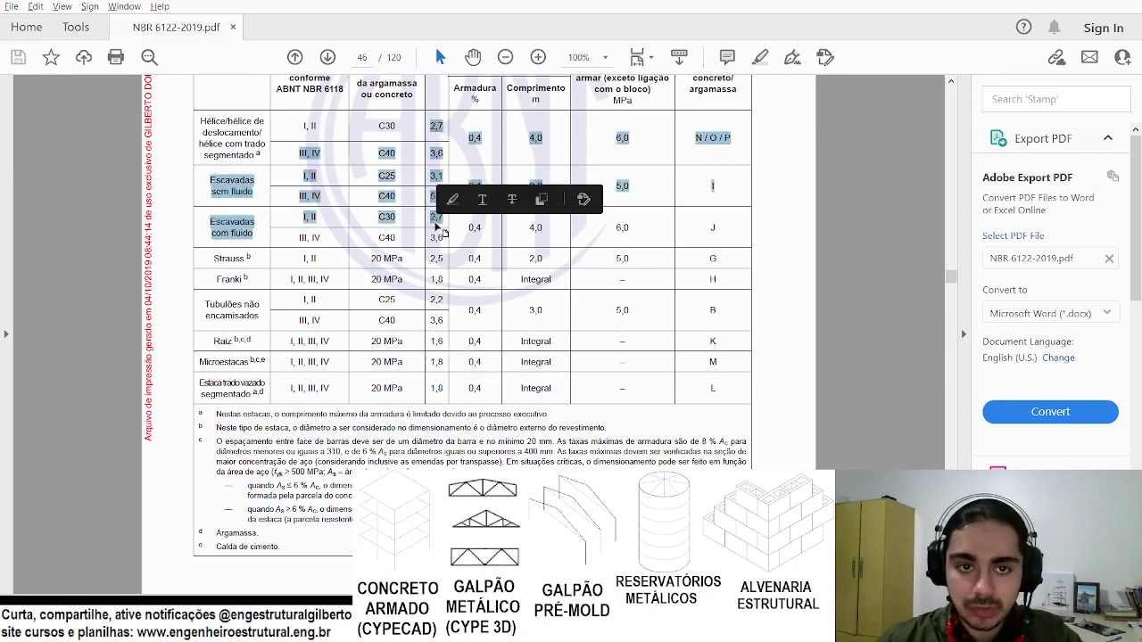
{"action": "left_click", "coordinate": [437, 228]}
Return to the spreadsheet and fit the width of FCD column O to its contents.
{"action": "key", "text": "alt+Tab"}
{"action": "left_click", "coordinate": [765, 171]}
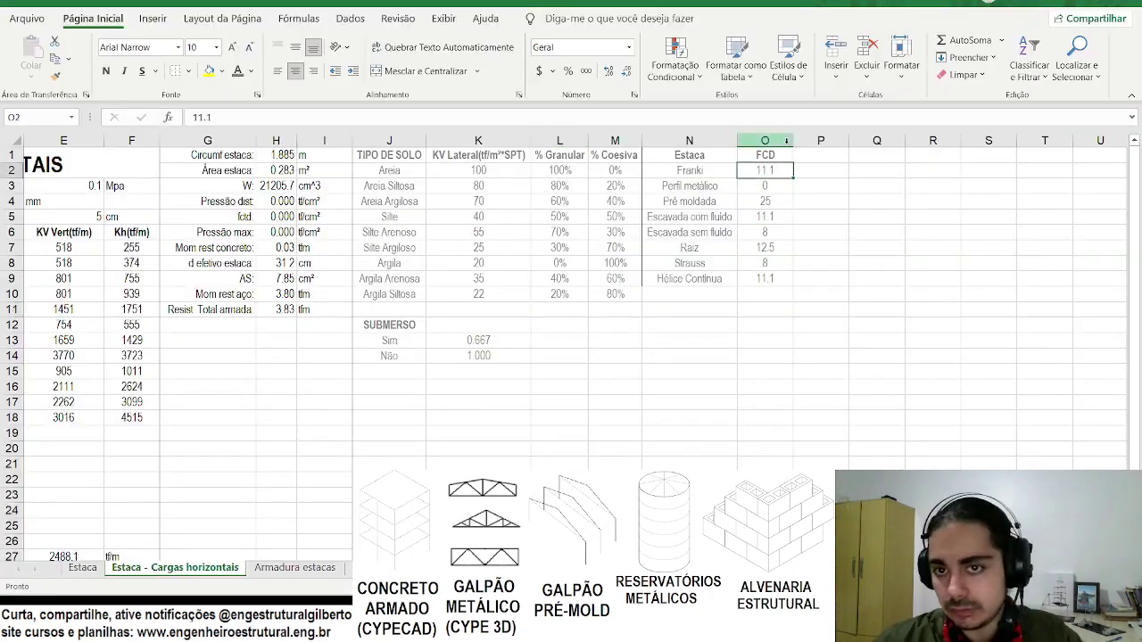
{"action": "double_click", "coordinate": [788, 140]}
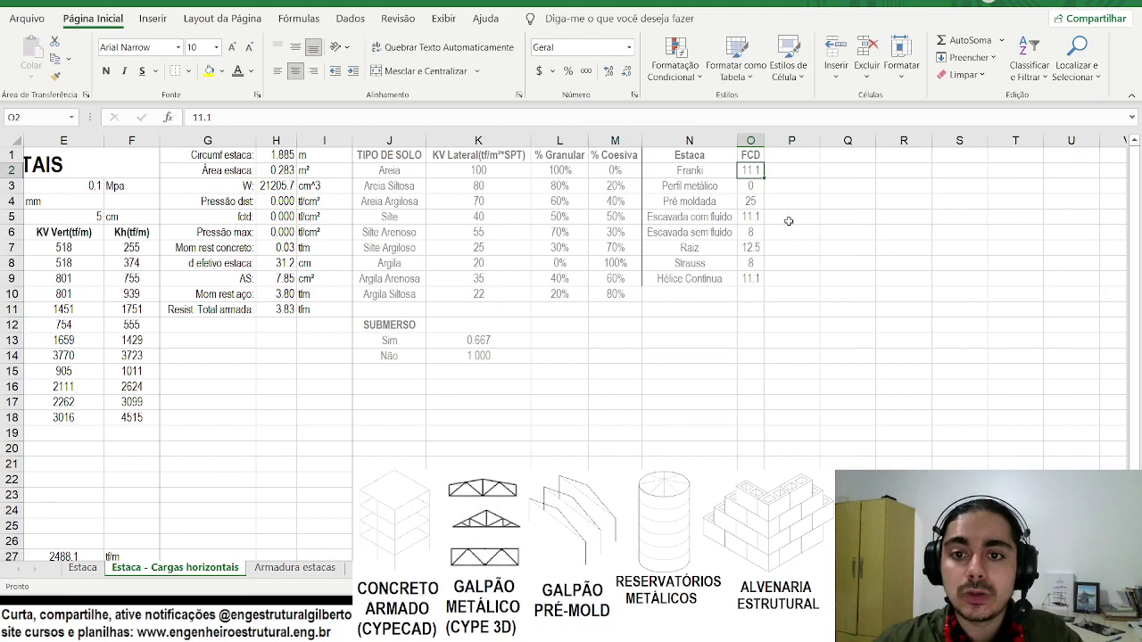
Add the entry Outros in N10 below Hélice Contínua and centre it.
{"action": "left_click", "coordinate": [687, 279]}
{"action": "left_click", "coordinate": [683, 299]}
{"action": "type", "text": "O"}
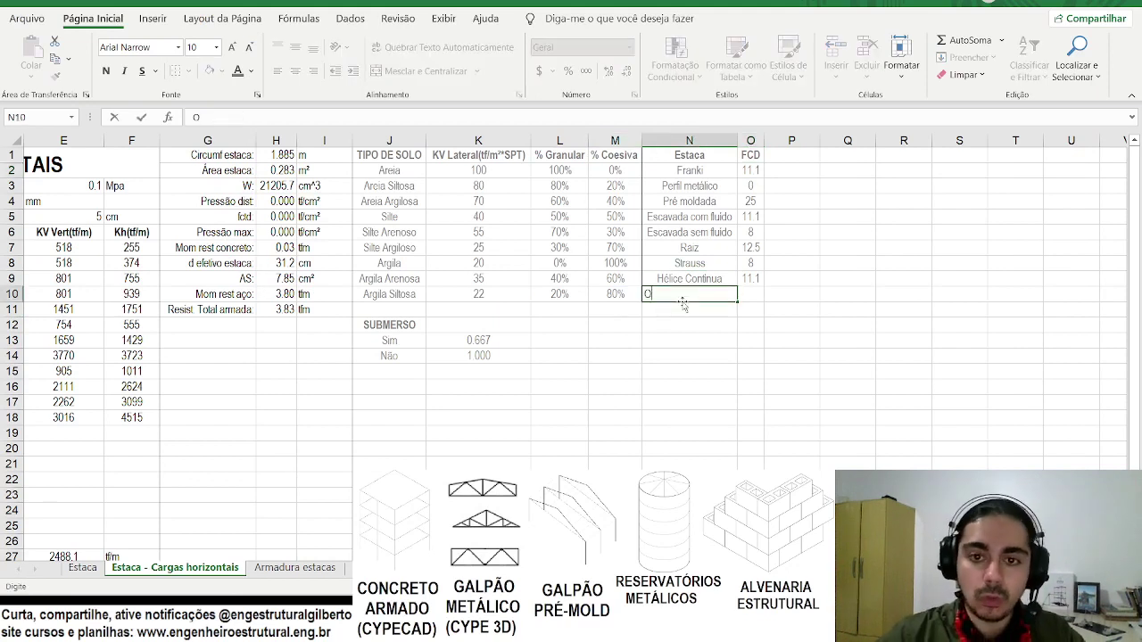
{"action": "type", "text": "utro"}
{"action": "key", "text": "ctrl+Return"}
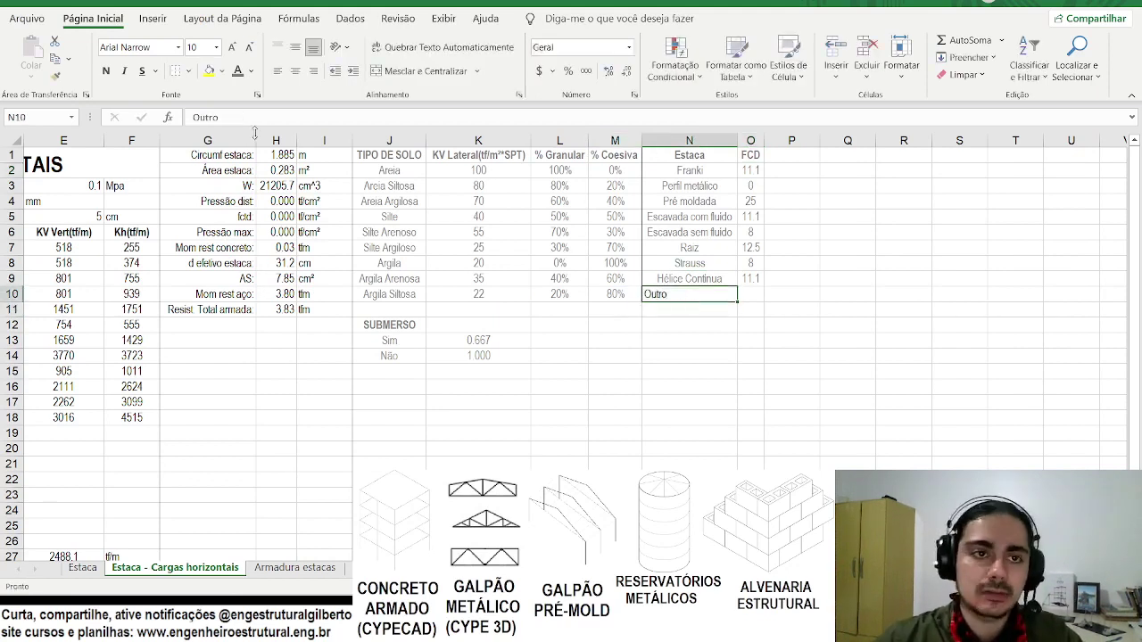
{"action": "key", "text": "F2"}
{"action": "type", "text": "s"}
{"action": "key", "text": "ctrl+Return"}
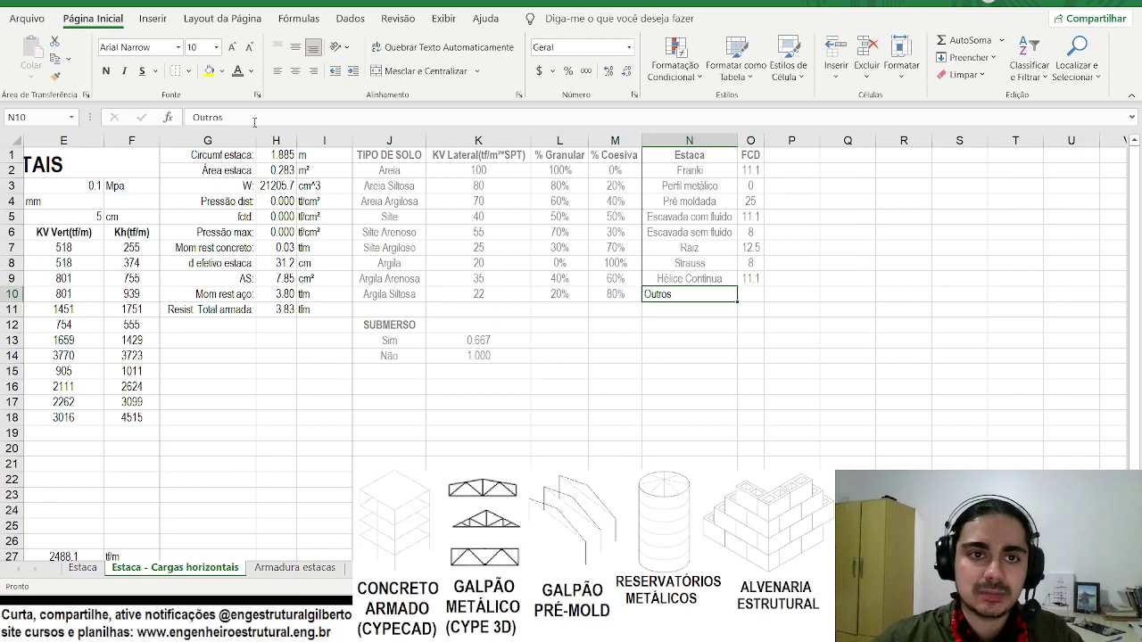
{"action": "left_click", "coordinate": [294, 70]}
{"action": "left_click", "coordinate": [747, 296]}
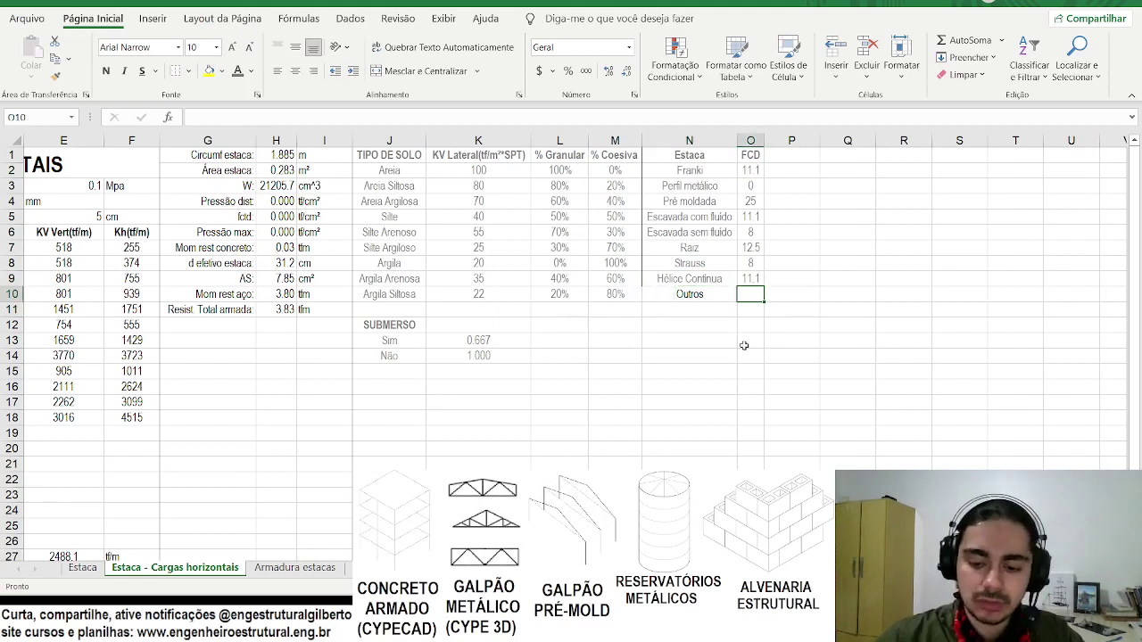
{"action": "type", "text": "="}
{"action": "scroll", "coordinate": [385, 292], "scroll_direction": "left", "scroll_amount": 4}
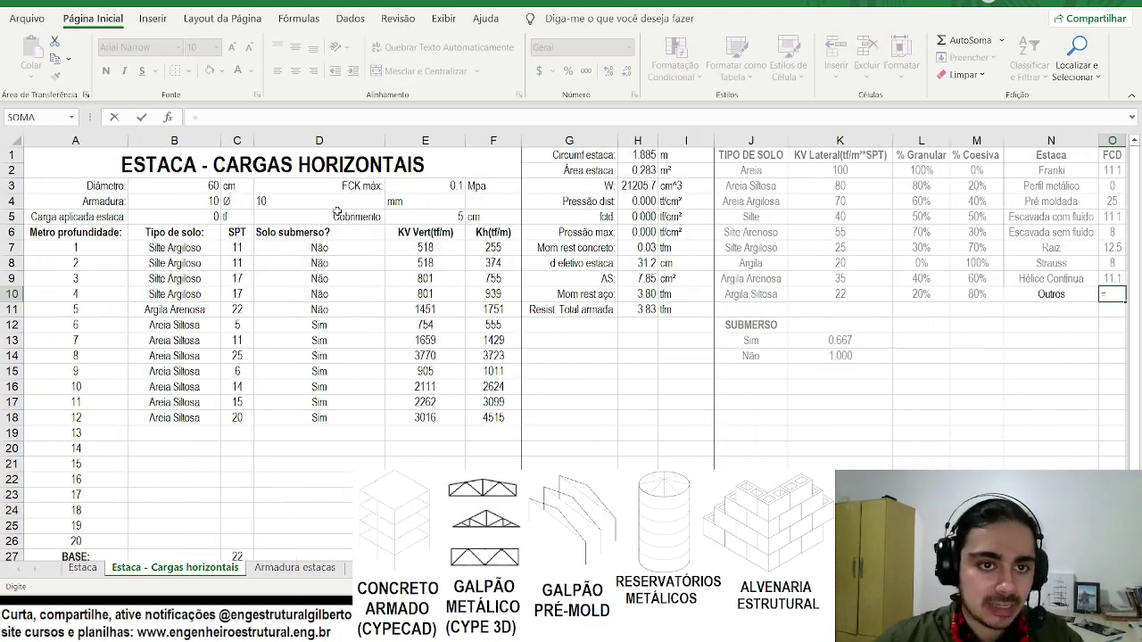
{"action": "key", "text": "Escape"}
Set the FCK máx value in E3 to 25 MPa.
{"action": "left_click", "coordinate": [443, 187]}
{"action": "type", "text": "25"}
{"action": "key", "text": "Return"}
{"action": "left_click", "coordinate": [444, 187]}
{"action": "key", "text": "ctrl+z"}
{"action": "left_click", "coordinate": [327, 119]}
{"action": "scroll", "coordinate": [424, 276], "scroll_direction": "down", "scroll_amount": 1}
{"action": "scroll", "coordinate": [425, 277], "scroll_direction": "up", "scroll_amount": 1}
{"action": "key", "text": "Escape"}
{"action": "type", "text": "525"}
{"action": "key", "text": "Return"}
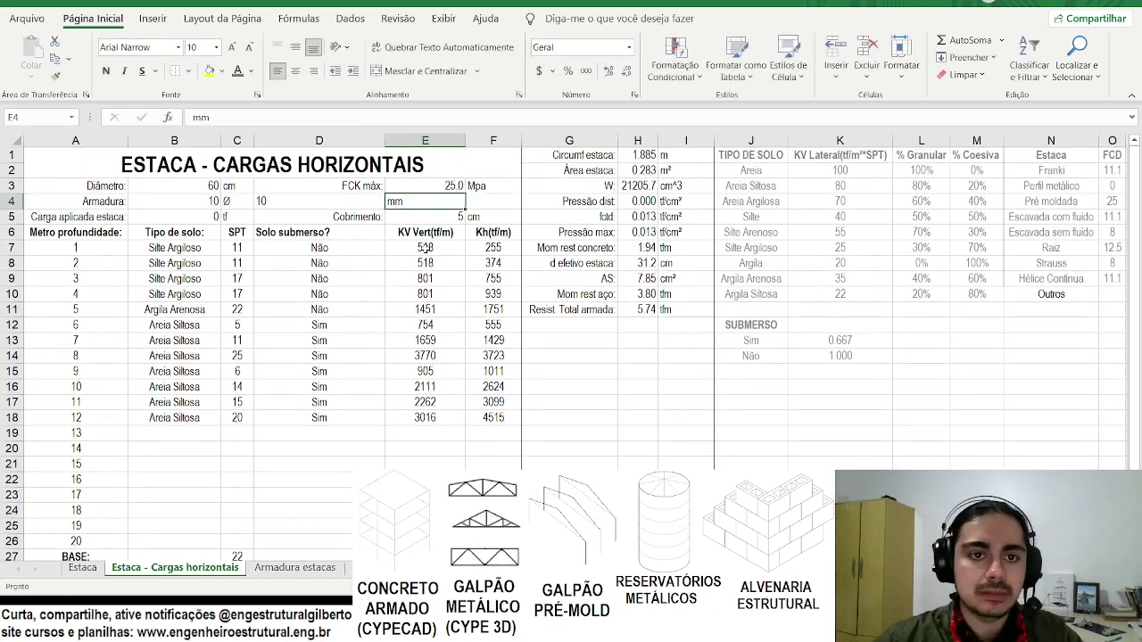
Enter the formula =E3/1.4*0.85 in O10 as the FCD of the Outros pile type.
{"action": "scroll", "coordinate": [183, 165], "scroll_direction": "right", "scroll_amount": 1}
{"action": "left_click", "coordinate": [1004, 294]}
{"action": "type", "text": "="}
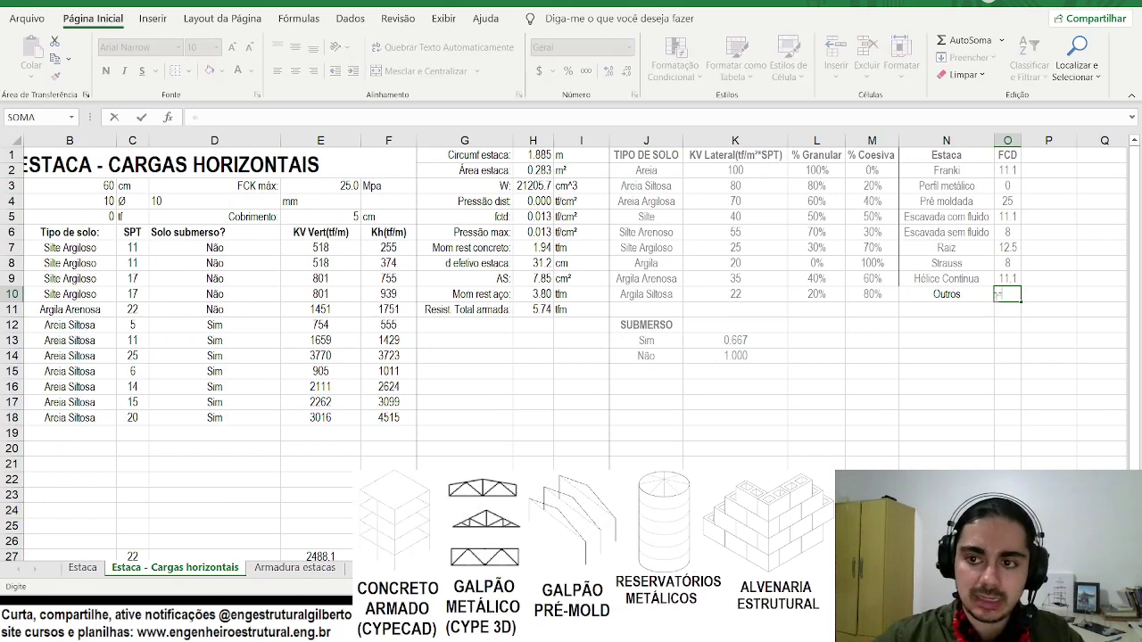
{"action": "left_click", "coordinate": [344, 185]}
{"action": "type", "text": "/1.4*0.85"}
{"action": "key", "text": "Return"}
{"action": "key", "text": "Up"}
Check the combination of the 1.4 and 0.85 factors in the calculator and close it.
{"action": "left_click", "coordinate": [330, 614]}
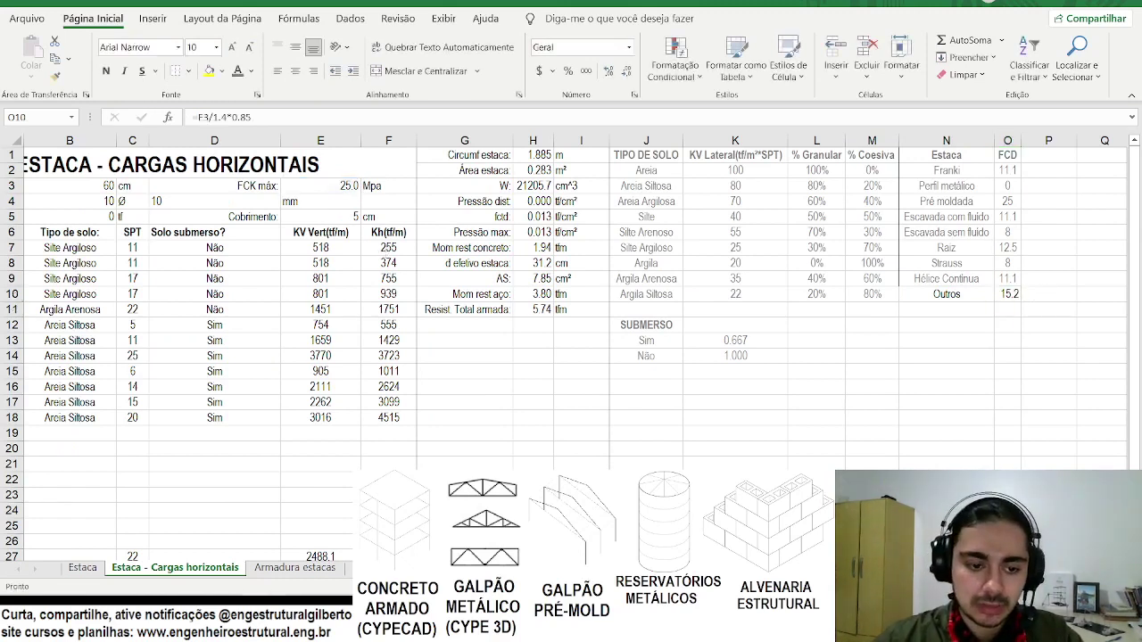
{"action": "type", "text": "1*1.4"}
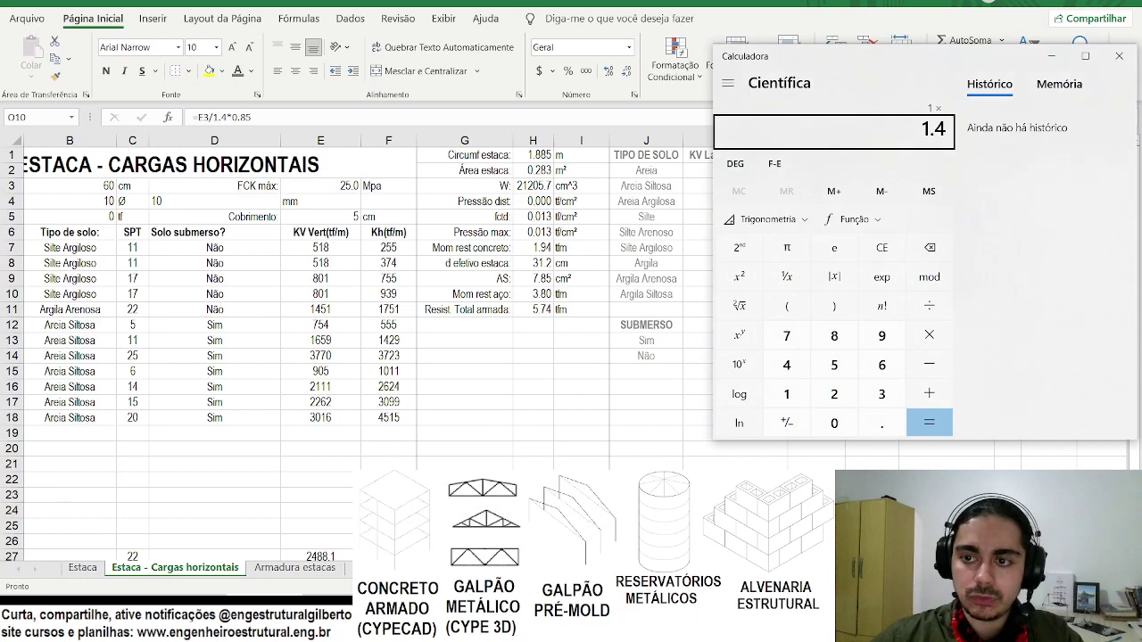
{"action": "type", "text": "0.85"}
{"action": "key", "text": "Return"}
{"action": "key", "text": "alt+F4"}
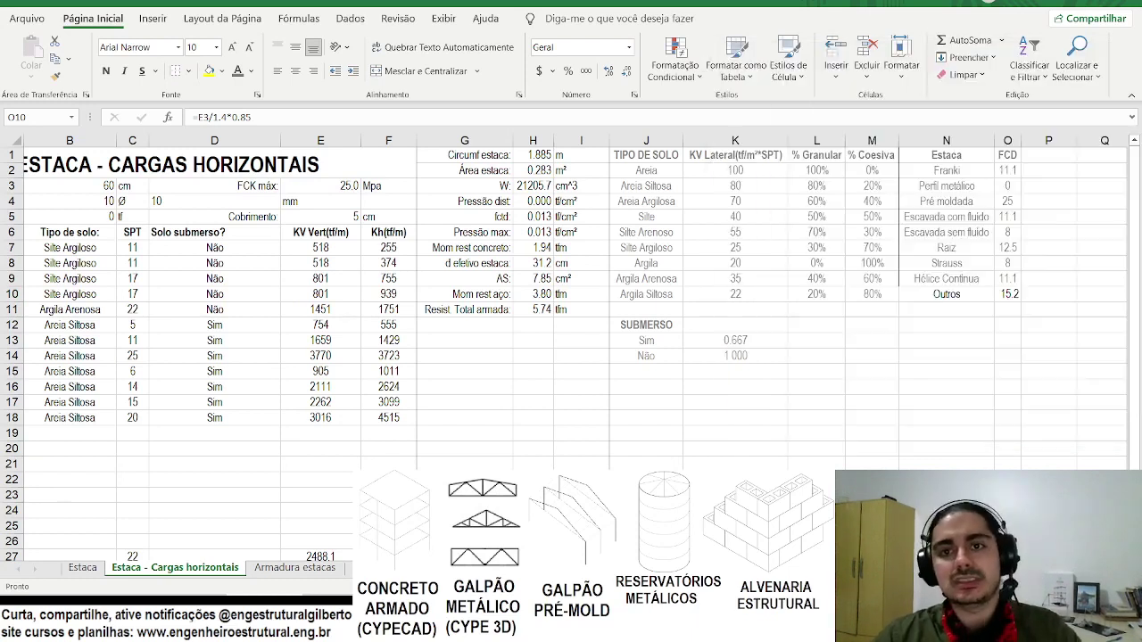
Give the Outros row N10:O10 the grey centred style of the table and widen column O.
{"action": "left_click", "coordinate": [998, 296]}
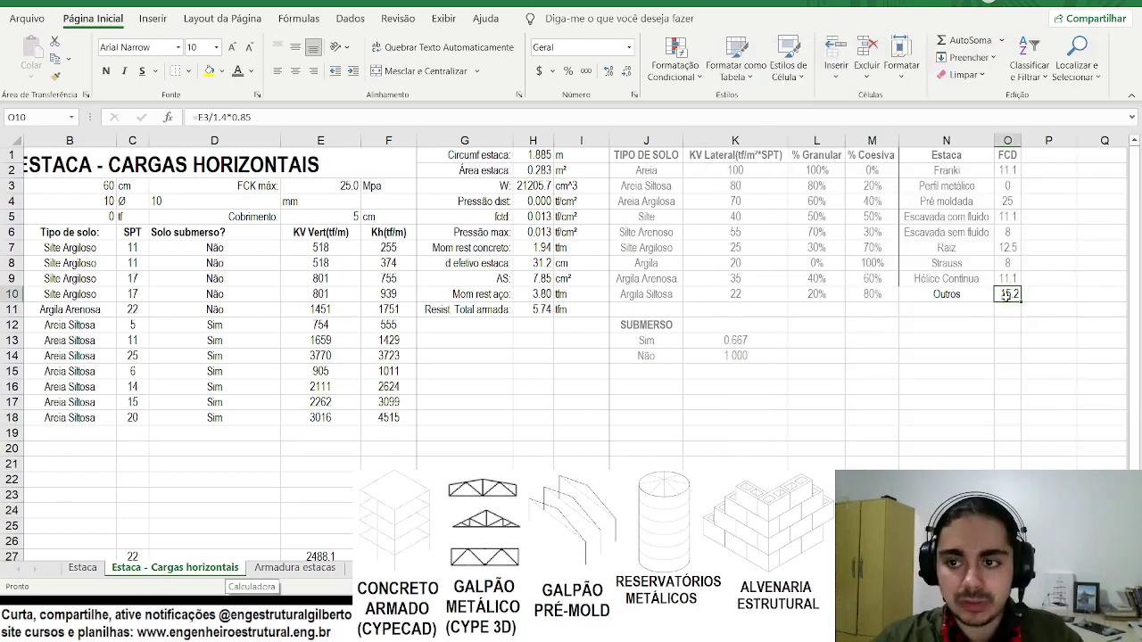
{"action": "left_click_drag", "start_coordinate": [1006, 297], "coordinate": [948, 292]}
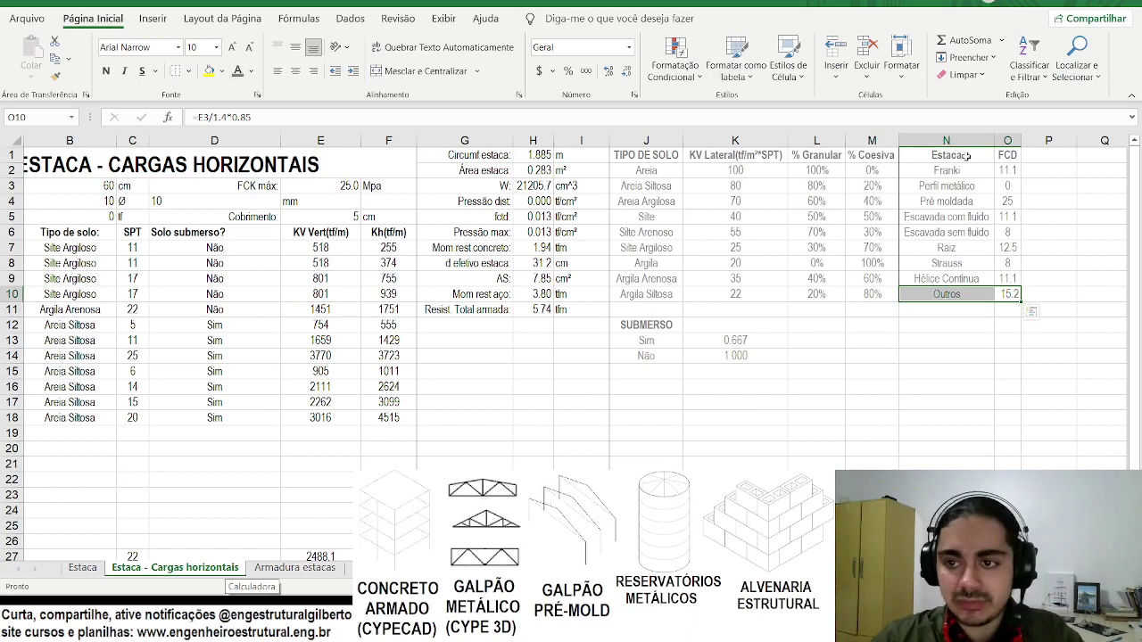
{"action": "left_click_drag", "start_coordinate": [1020, 144], "coordinate": [1059, 144]}
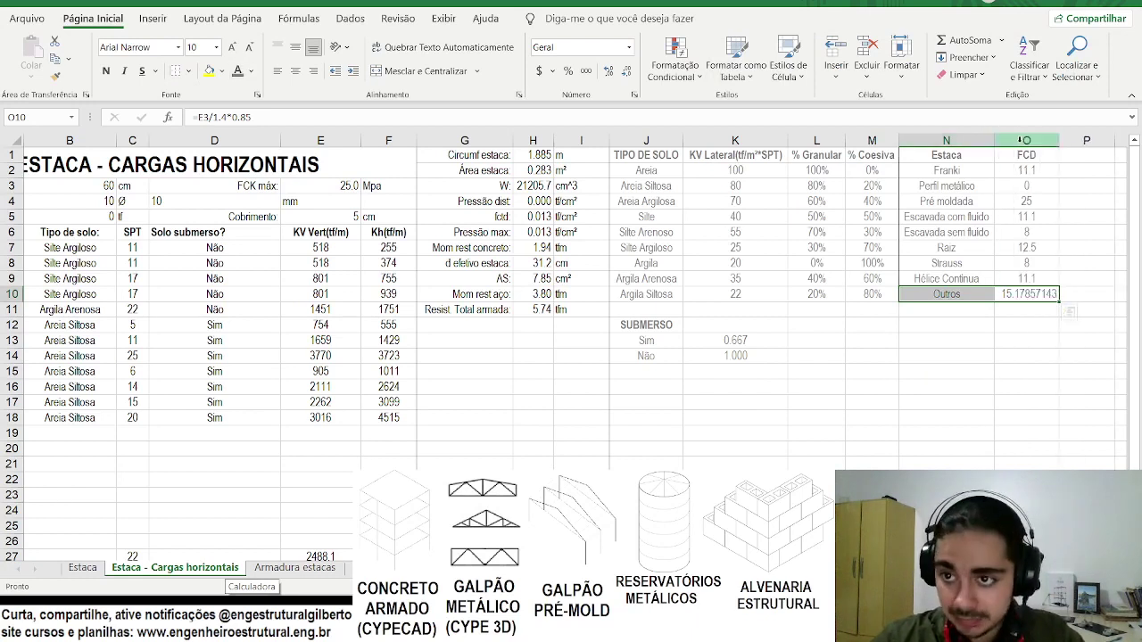
Replace the Franki row in N2:O2 with the Outros row moved from N10:O10.
{"action": "left_click_drag", "start_coordinate": [975, 173], "coordinate": [1018, 173]}
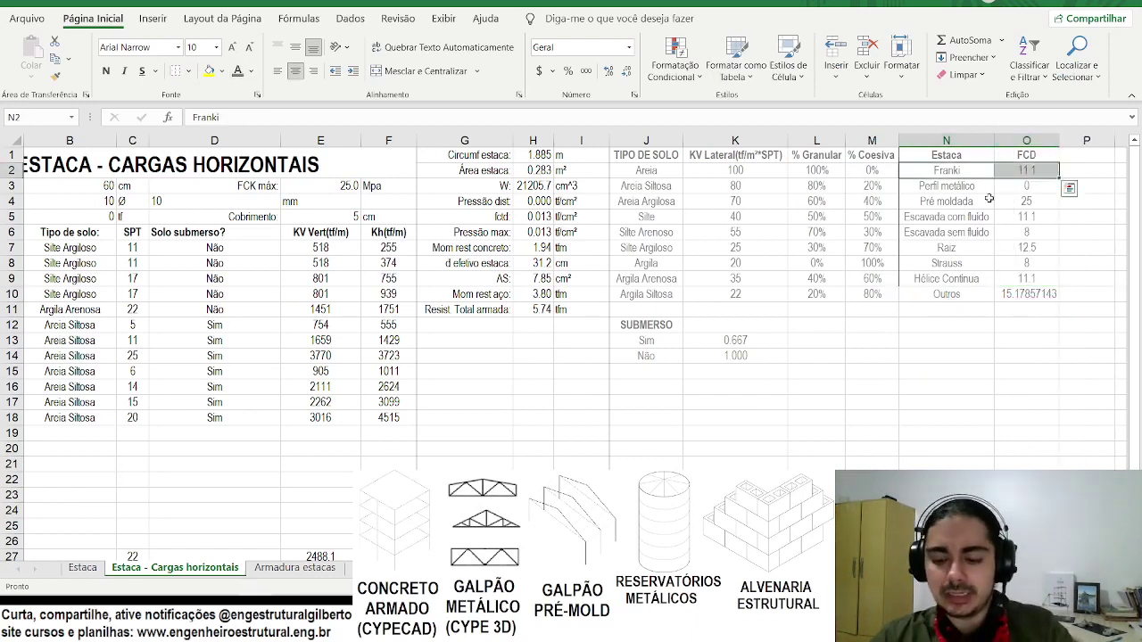
{"action": "left_click_drag", "start_coordinate": [935, 294], "coordinate": [1004, 295]}
{"action": "key", "text": "ctrl+x"}
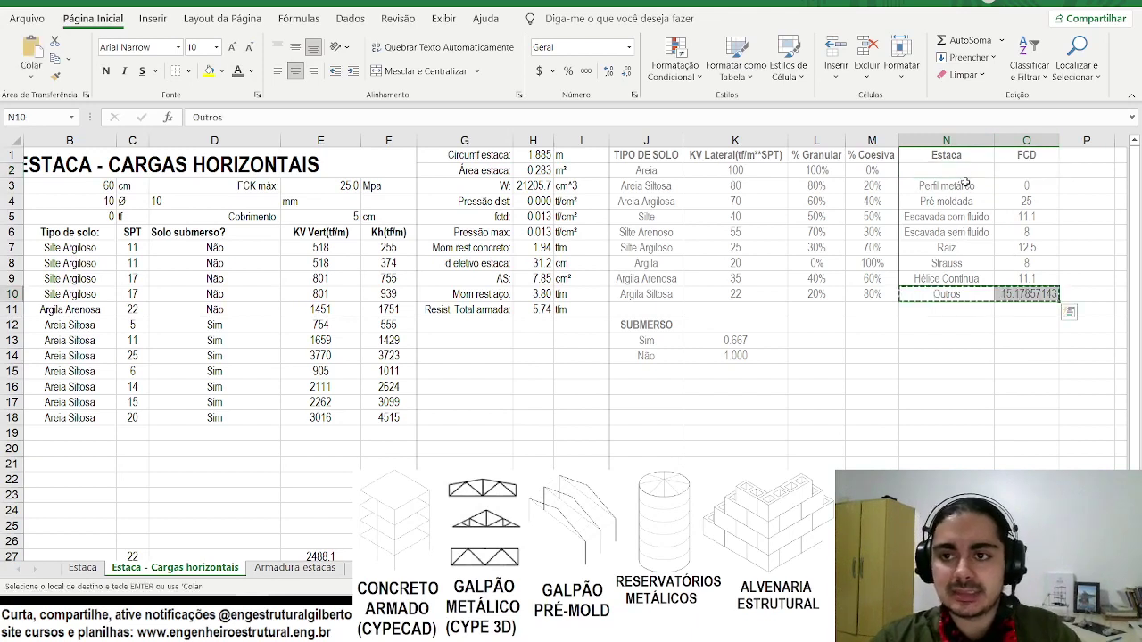
{"action": "left_click", "coordinate": [956, 173]}
{"action": "key", "text": "ctrl+v"}
Format the Outros FCD value in O2 as a number with two decimals and centre it.
{"action": "left_click", "coordinate": [1026, 171]}
{"action": "left_click", "coordinate": [629, 73]}
{"action": "left_click", "coordinate": [629, 73]}
{"action": "left_click", "coordinate": [629, 73]}
{"action": "left_click", "coordinate": [629, 74]}
{"action": "left_click", "coordinate": [629, 73]}
{"action": "left_click", "coordinate": [629, 73]}
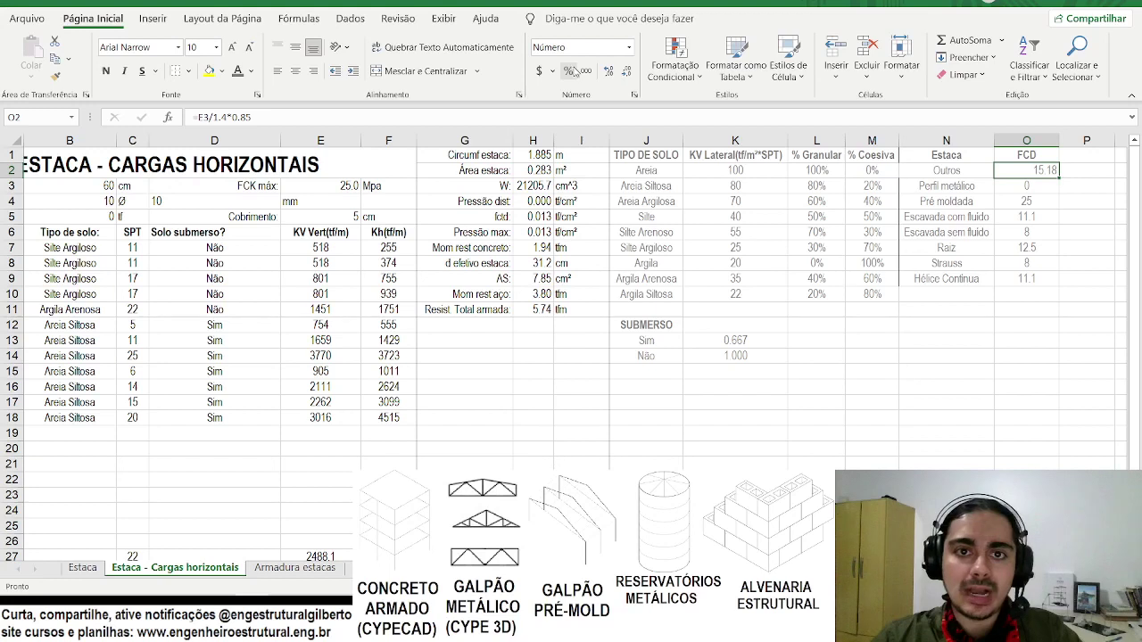
{"action": "left_click", "coordinate": [296, 72]}
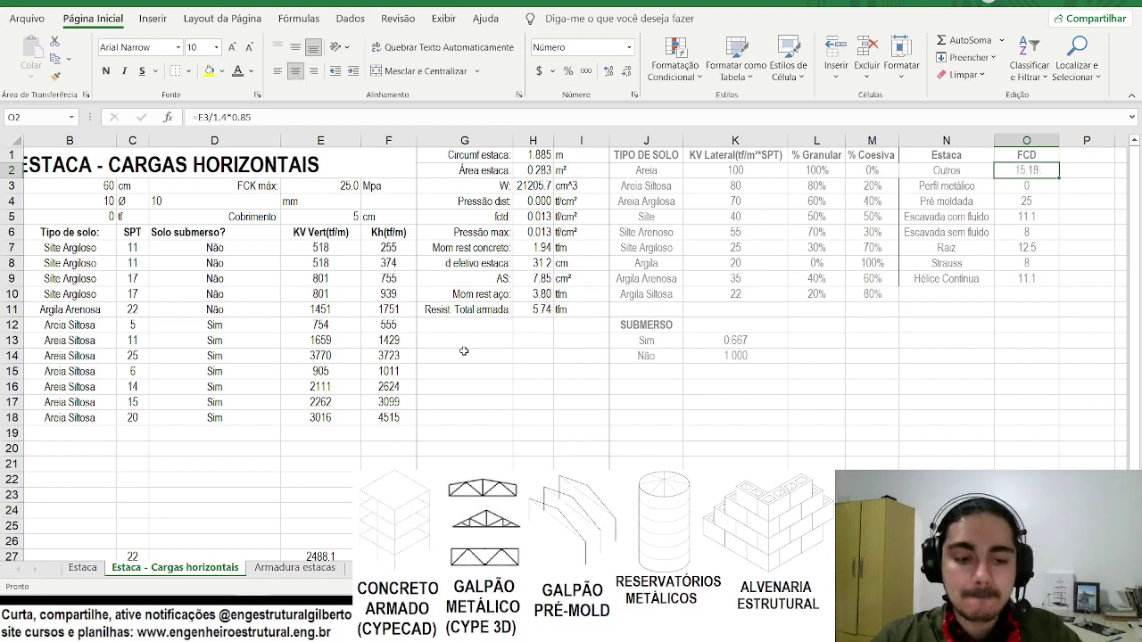
{"action": "left_click", "coordinate": [82, 567]}
{"action": "left_click_drag", "start_coordinate": [862, 183], "coordinate": [861, 292]}
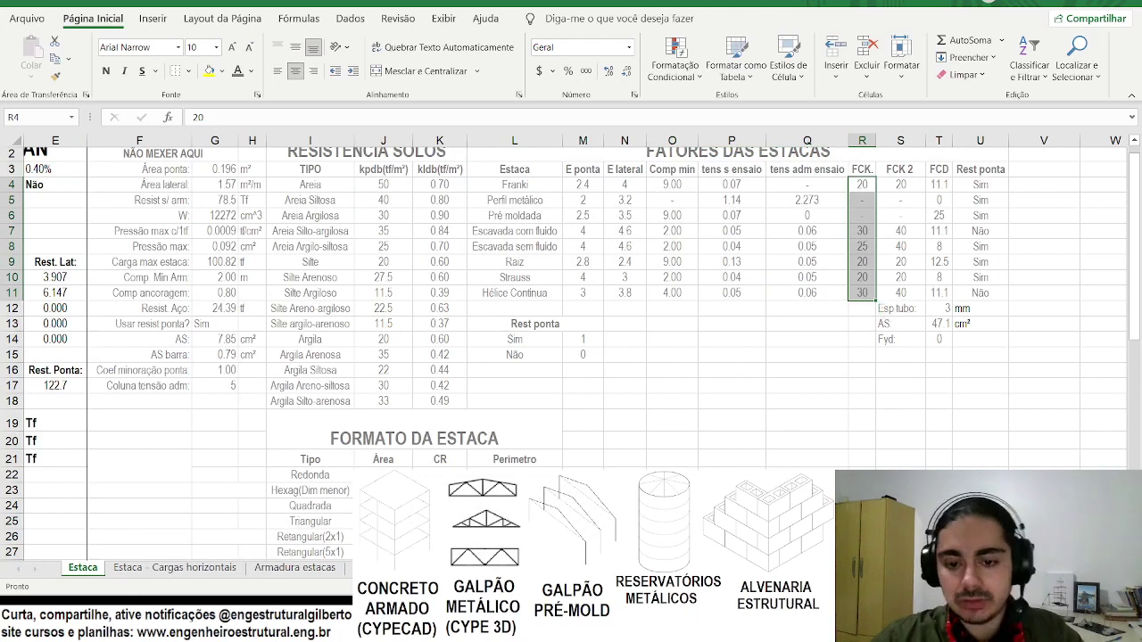
{"action": "key", "text": "ctrl+c"}
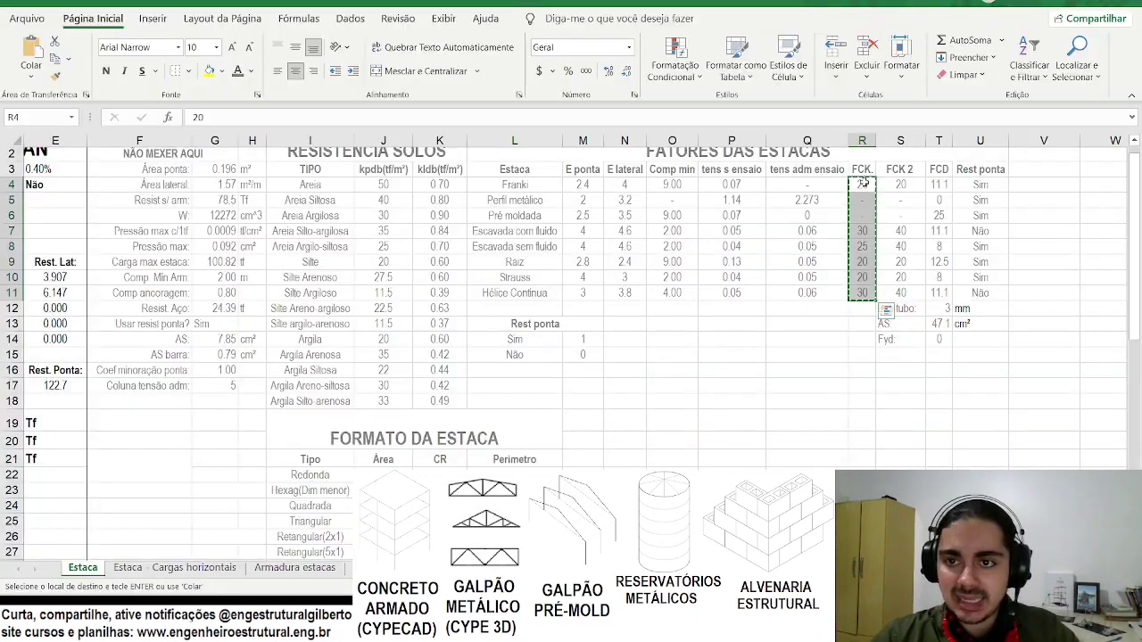
{"action": "left_click_drag", "start_coordinate": [862, 168], "coordinate": [862, 293]}
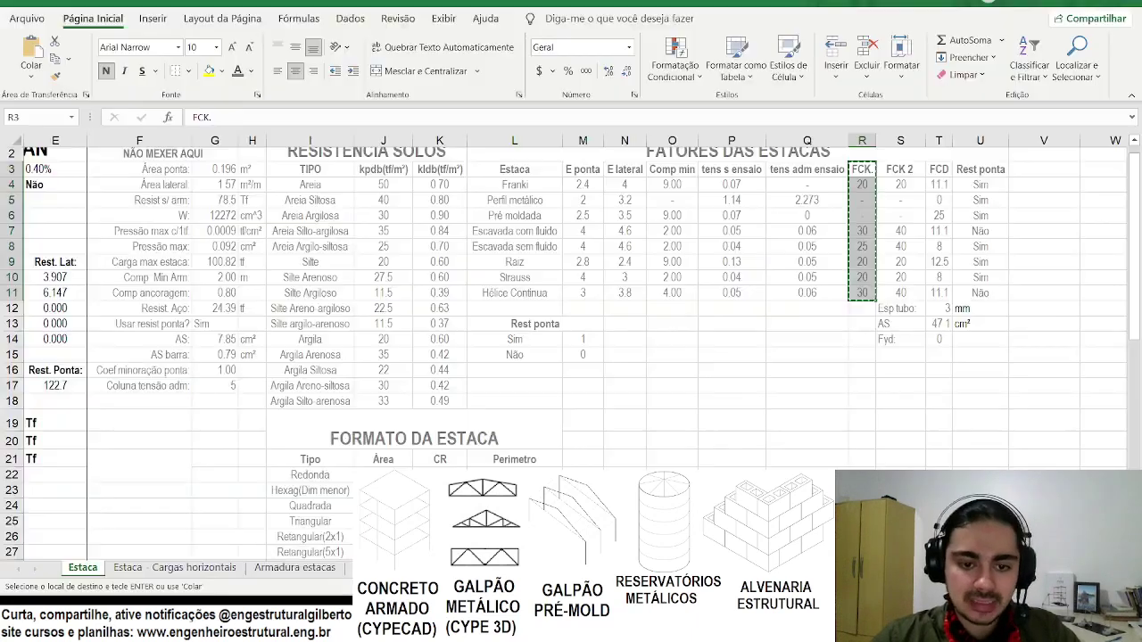
{"action": "left_click", "coordinate": [183, 567]}
Insert a blank column before the FCD column O of the pile type table on the horizontal loads sheet.
{"action": "left_click", "coordinate": [1038, 141]}
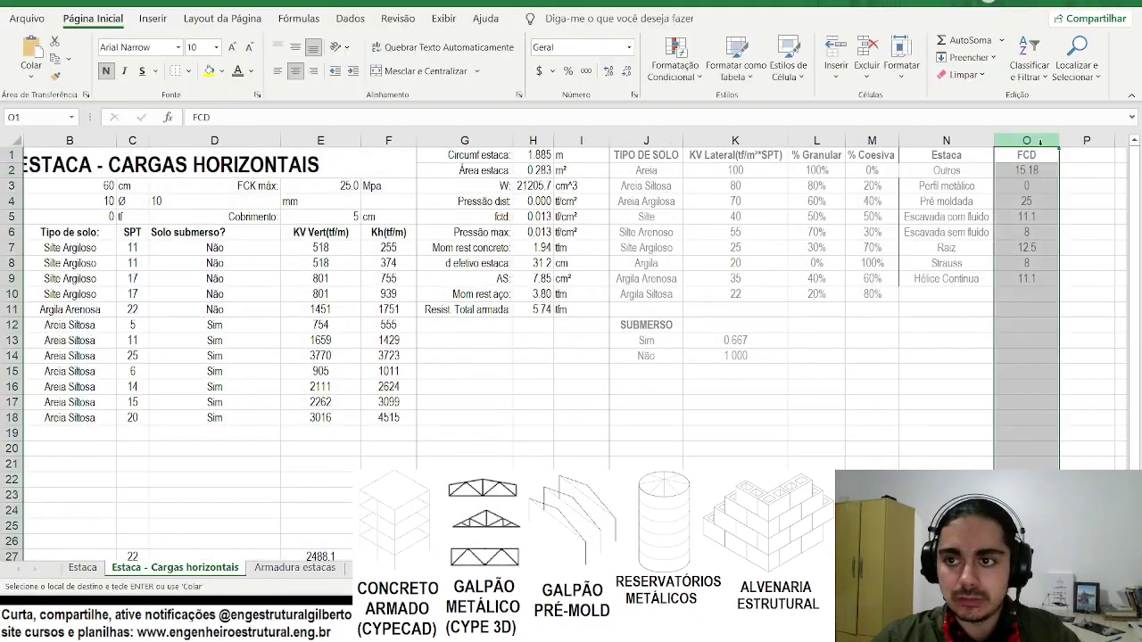
{"action": "right_click", "coordinate": [1040, 141]}
{"action": "left_click", "coordinate": [952, 272]}
{"action": "left_click", "coordinate": [985, 302]}
{"action": "right_click", "coordinate": [1027, 141]}
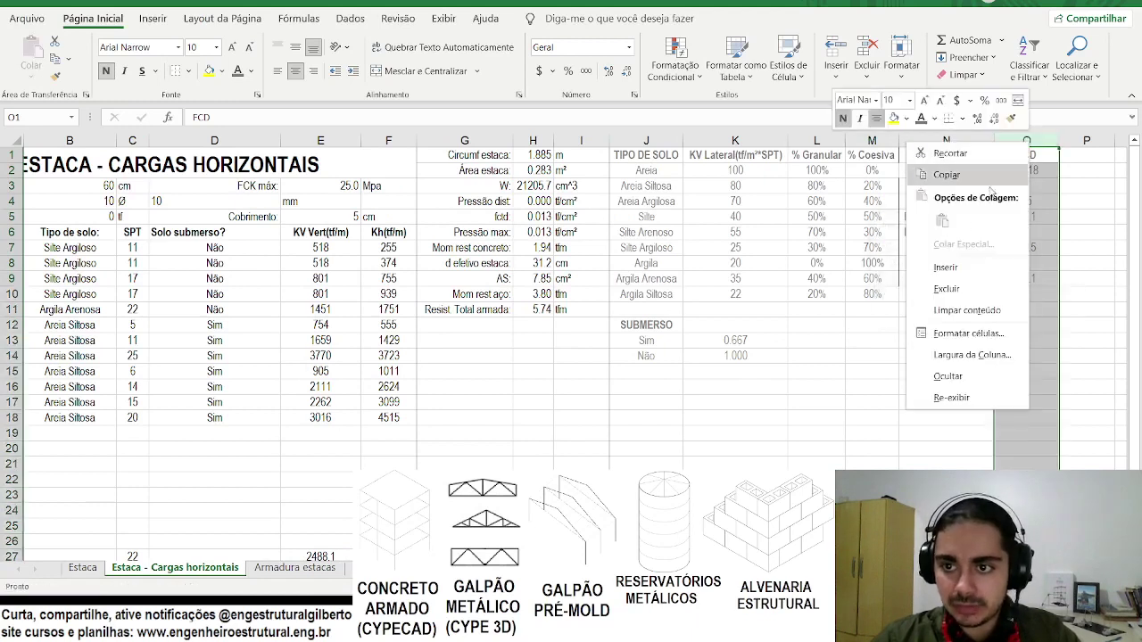
{"action": "left_click", "coordinate": [948, 265]}
{"action": "left_click", "coordinate": [948, 263]}
Copy the FCK column R3:R11 from the Estaca sheet into the pile type table of the horizontal loads sheet, starting at O1.
{"action": "left_click", "coordinate": [83, 568]}
{"action": "left_click_drag", "start_coordinate": [862, 169], "coordinate": [862, 293]}
{"action": "key", "text": "ctrl+c"}
{"action": "left_click", "coordinate": [208, 569]}
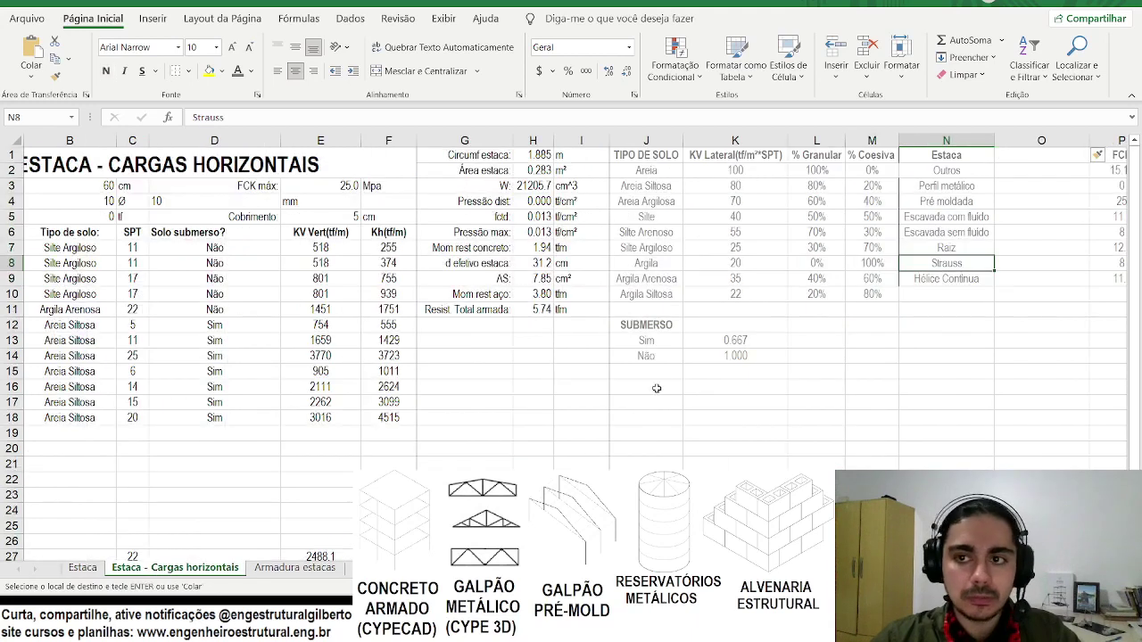
{"action": "scroll", "coordinate": [749, 348], "scroll_direction": "right", "scroll_amount": 1}
{"action": "left_click", "coordinate": [922, 154]}
{"action": "key", "text": "ctrl+v"}
Change the Outros FCD formula in P2 to =MÍNIMO(E3,O2)/1.4*0.85 and fit the widths of columns O and P.
{"action": "left_click", "coordinate": [944, 169]}
{"action": "left_click", "coordinate": [1026, 171]}
{"action": "left_click", "coordinate": [197, 117]}
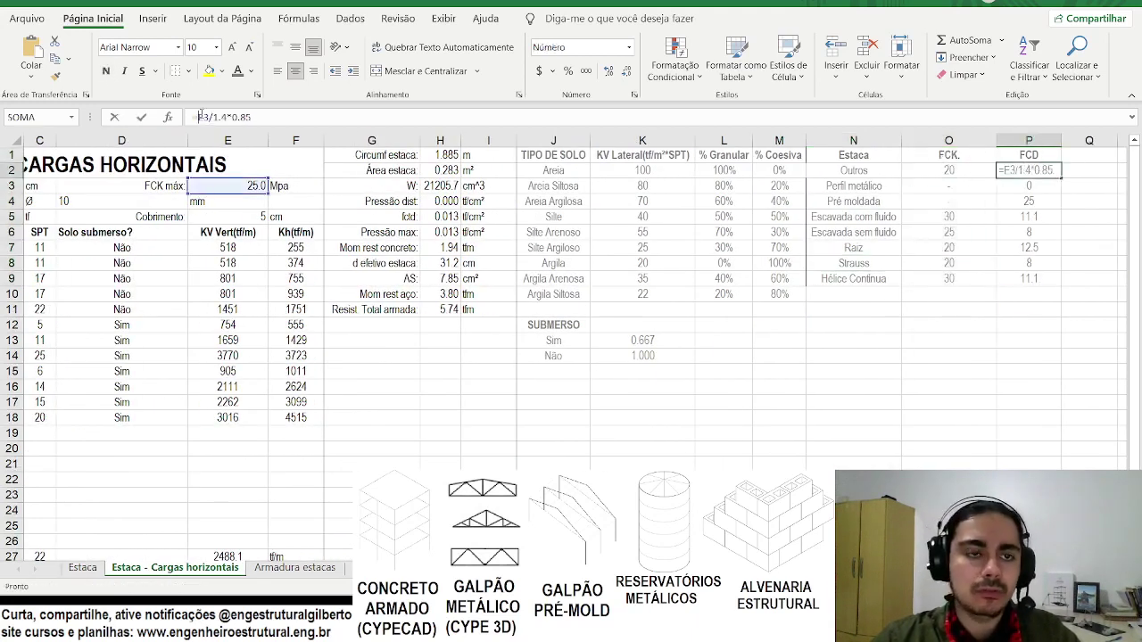
{"action": "type", "text": "minim"}
{"action": "key", "text": "Tab"}
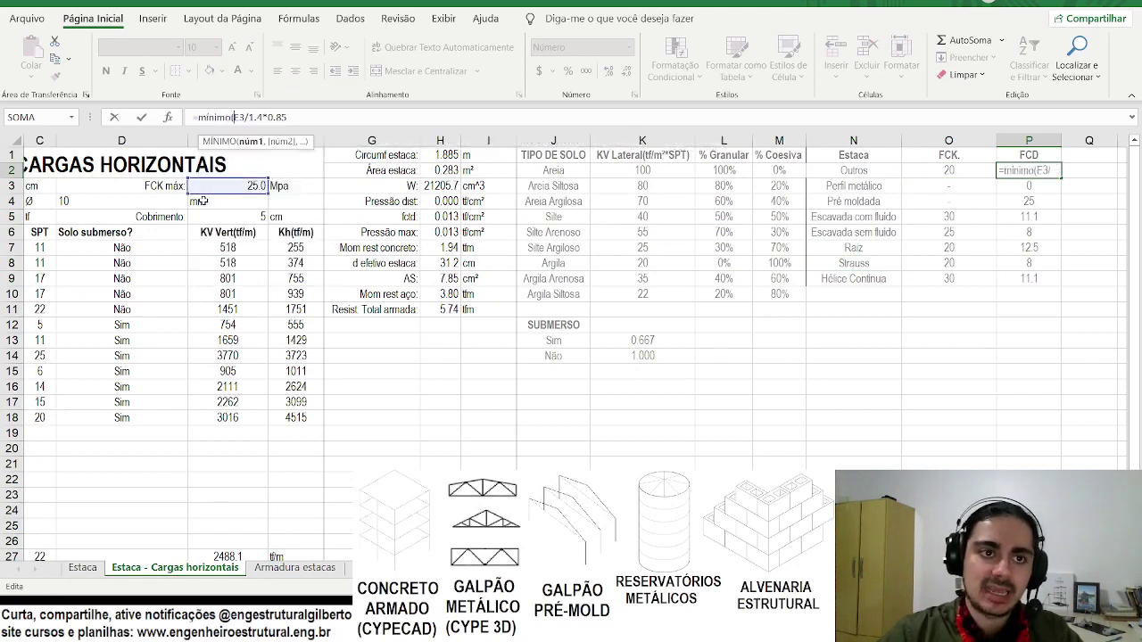
{"action": "double_click", "coordinate": [247, 108]}
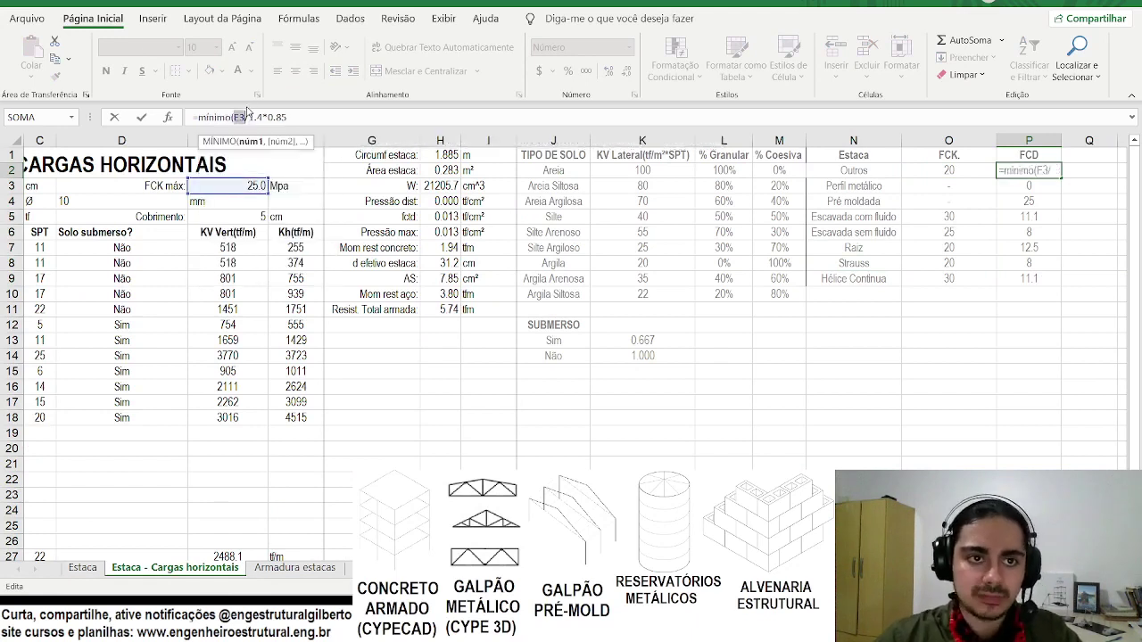
{"action": "left_click", "coordinate": [248, 117]}
{"action": "type", "text": ","}
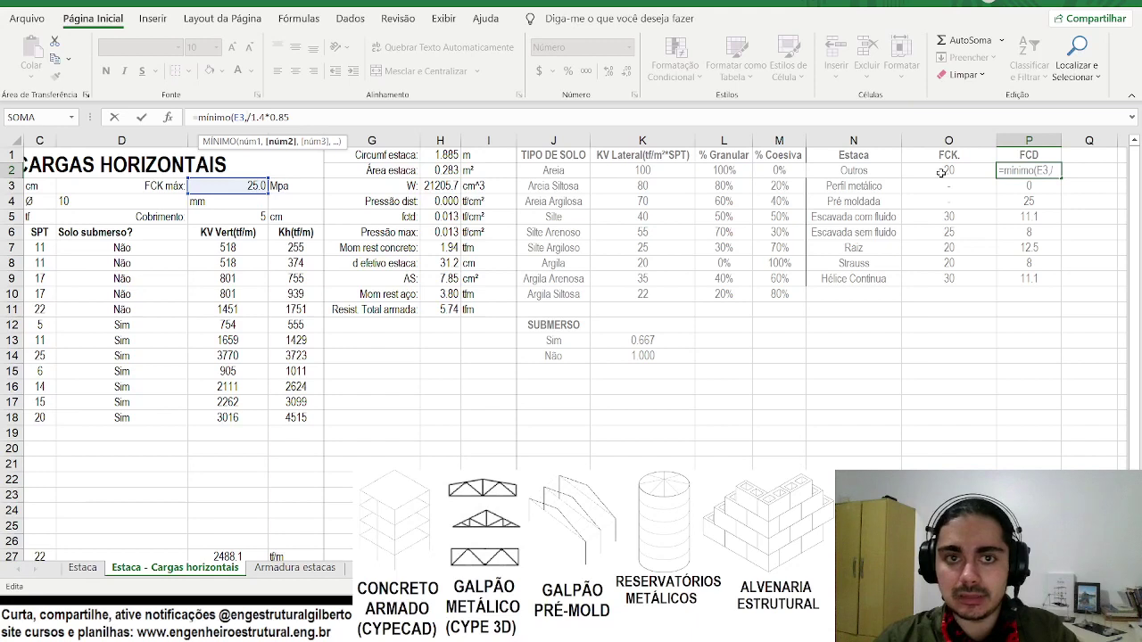
{"action": "left_click", "coordinate": [941, 172]}
{"action": "type", "text": ")"}
{"action": "key", "text": "Return"}
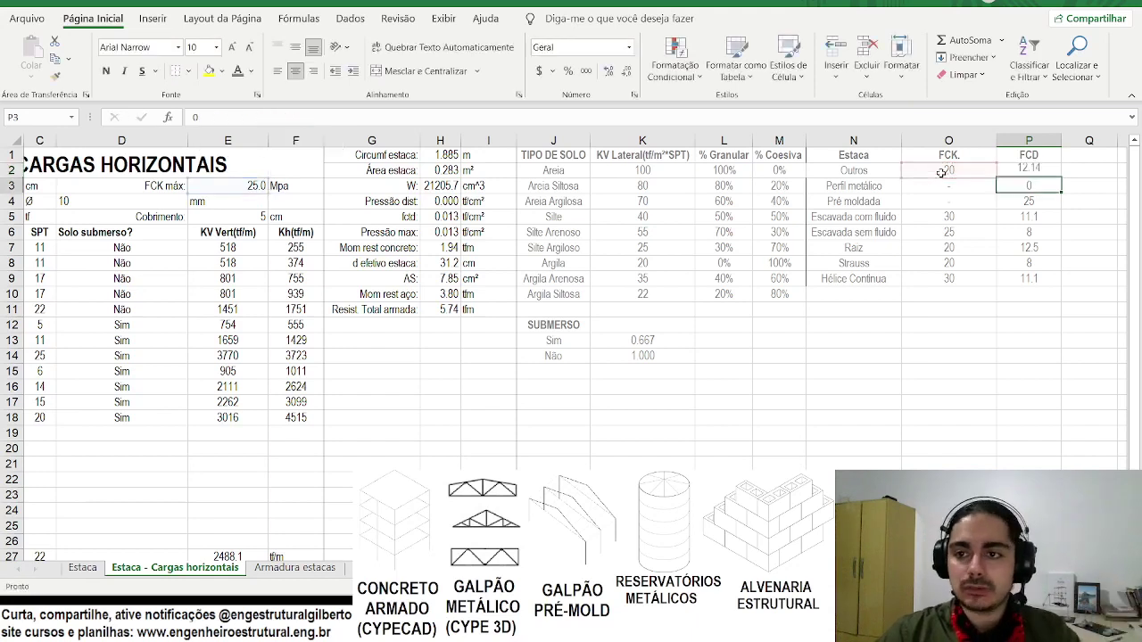
{"action": "double_click", "coordinate": [995, 142]}
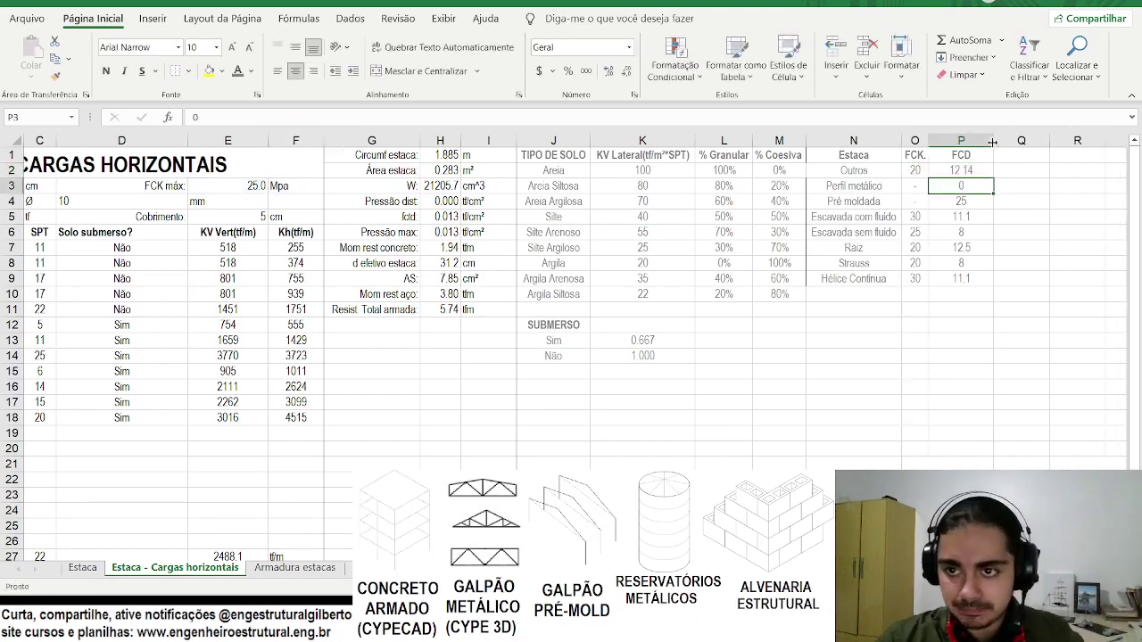
Try naming the pile type in N2 Franki and adding Outras in N10.
{"action": "left_click", "coordinate": [879, 169]}
{"action": "type", "text": "Franki"}
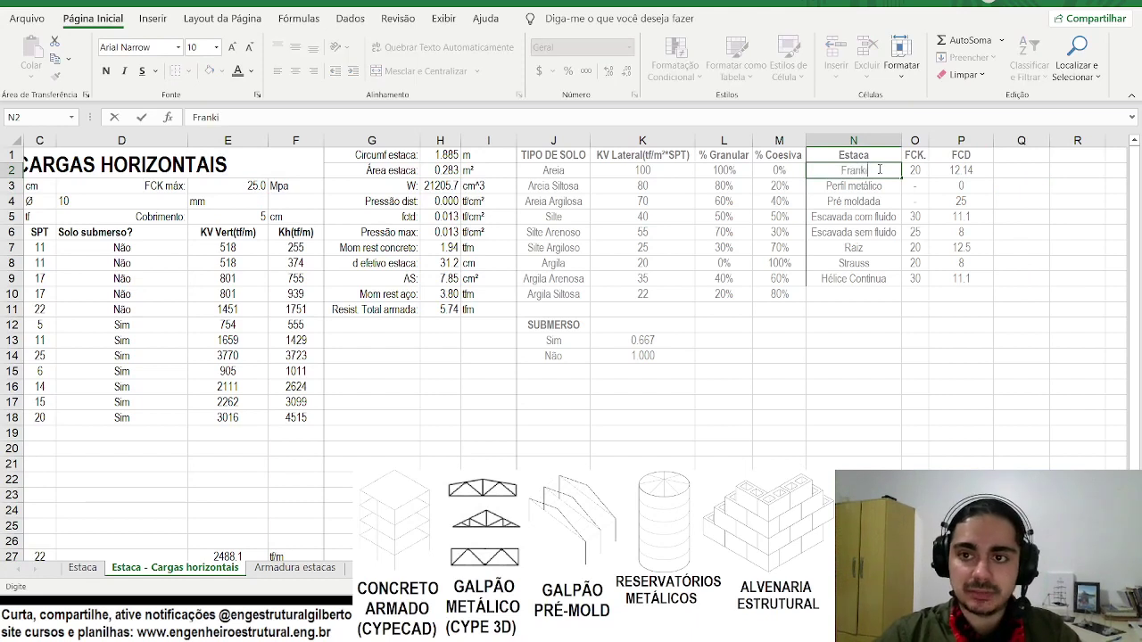
{"action": "key", "text": "Return"}
{"action": "left_click", "coordinate": [847, 299]}
{"action": "type", "text": "Ou"}
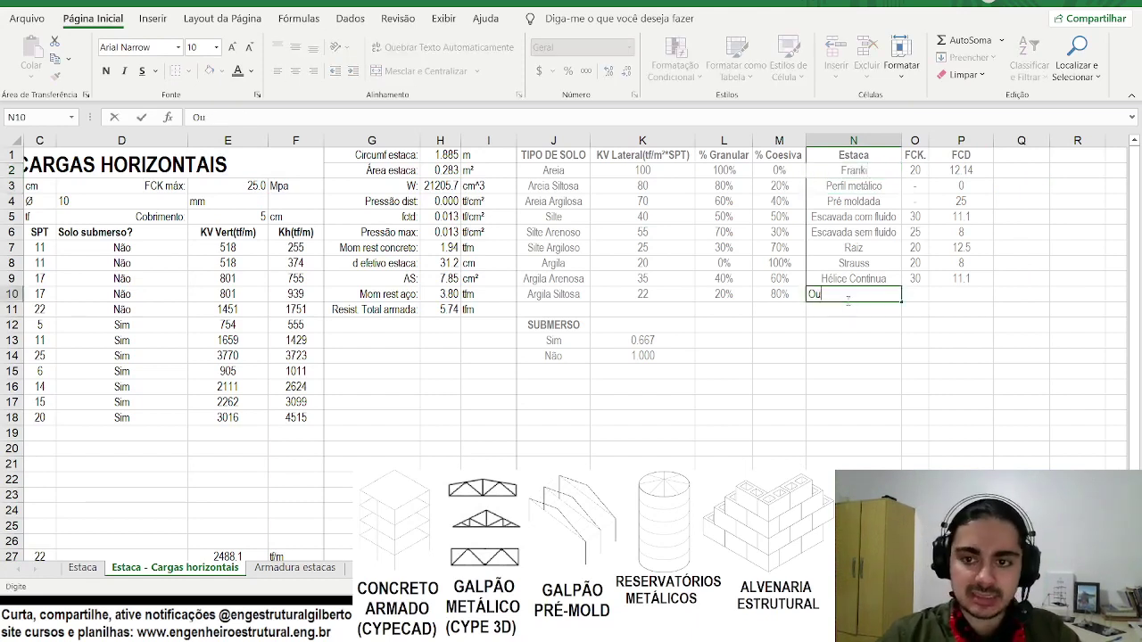
{"action": "type", "text": "tras"}
{"action": "key", "text": "Return"}
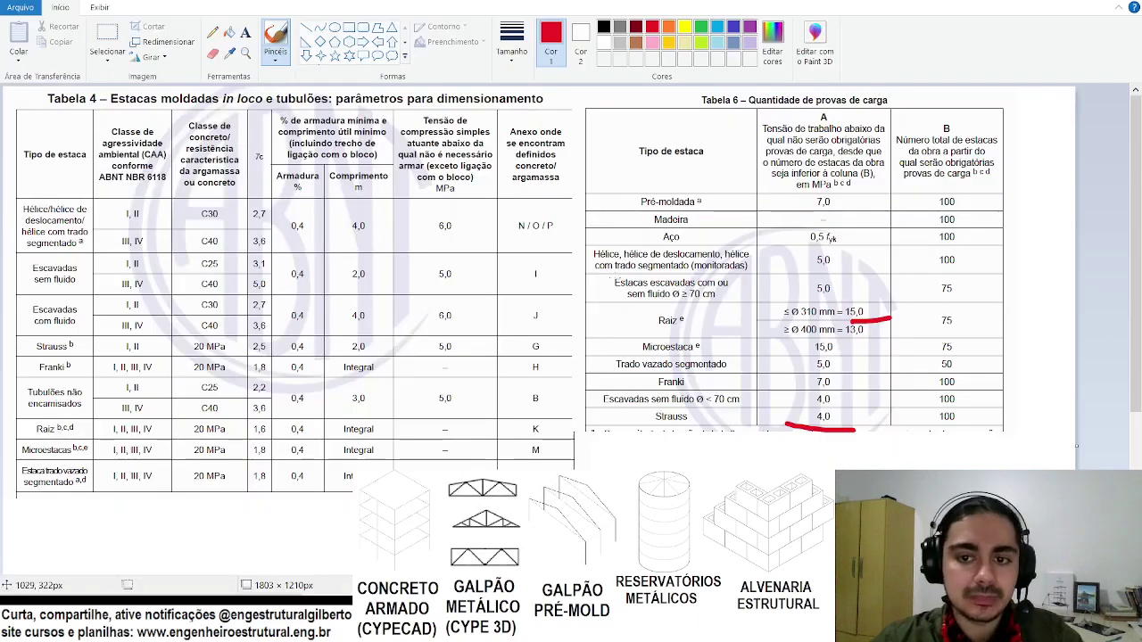
In Paint, underline the Raiz, Microestacas and Estaca trado vazado segmentado rows of Tabela 4 in red and undo the strokes.
{"action": "scroll", "coordinate": [571, 298], "scroll_direction": "down", "scroll_amount": 3}
{"action": "left_click_drag", "start_coordinate": [62, 209], "coordinate": [252, 209]}
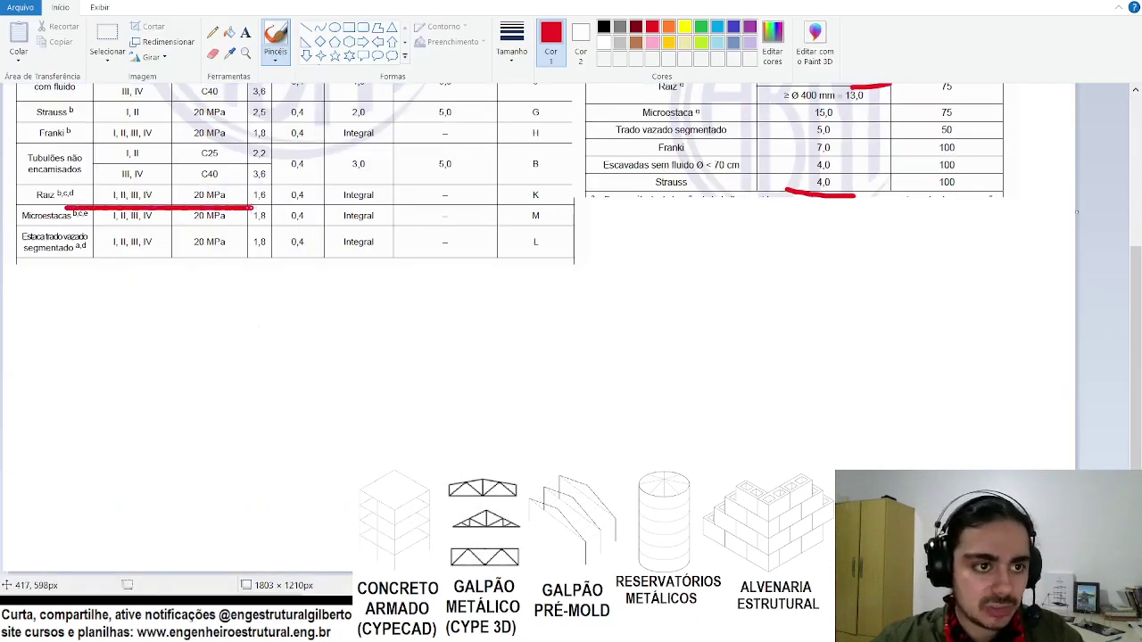
{"action": "left_click_drag", "start_coordinate": [66, 229], "coordinate": [284, 230]}
{"action": "left_click_drag", "start_coordinate": [122, 254], "coordinate": [345, 254]}
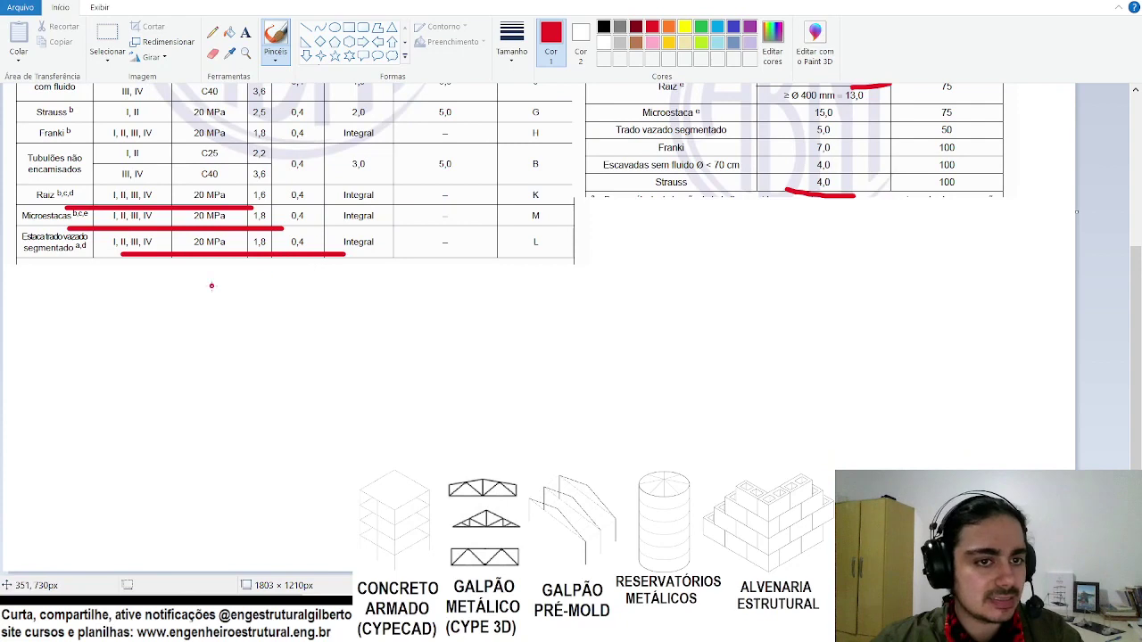
{"action": "scroll", "coordinate": [265, 276], "scroll_direction": "up", "scroll_amount": 3}
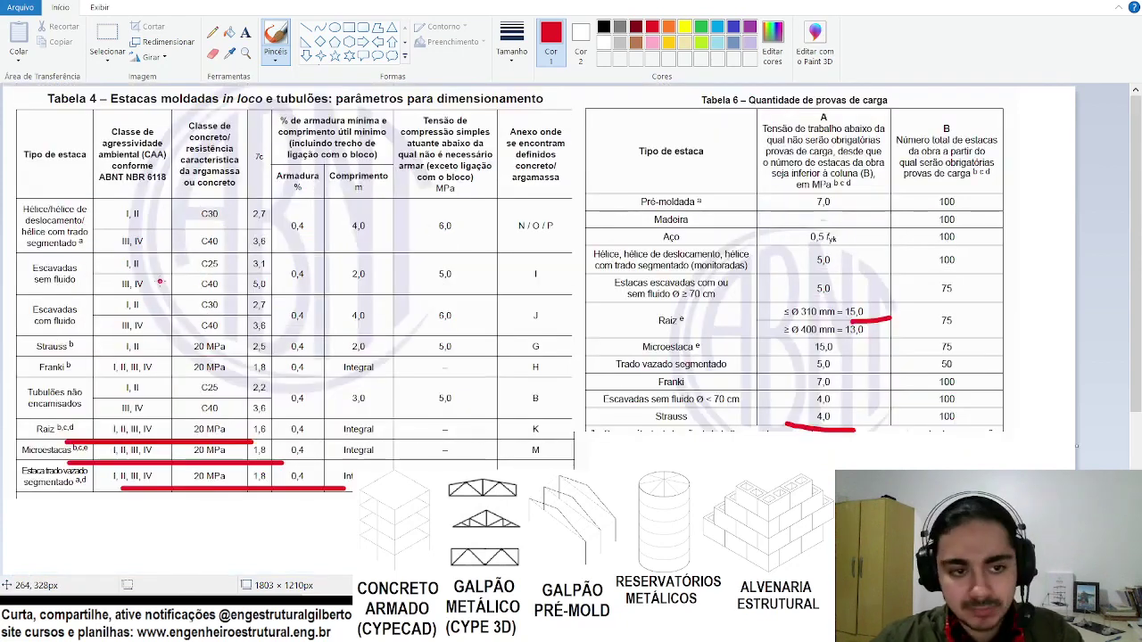
{"action": "left_click_drag", "start_coordinate": [174, 377], "coordinate": [328, 383]}
{"action": "key", "text": "ctrl+z"}
{"action": "key", "text": "ctrl+z"}
{"action": "key", "text": "ctrl+z"}
{"action": "key", "text": "ctrl+z"}
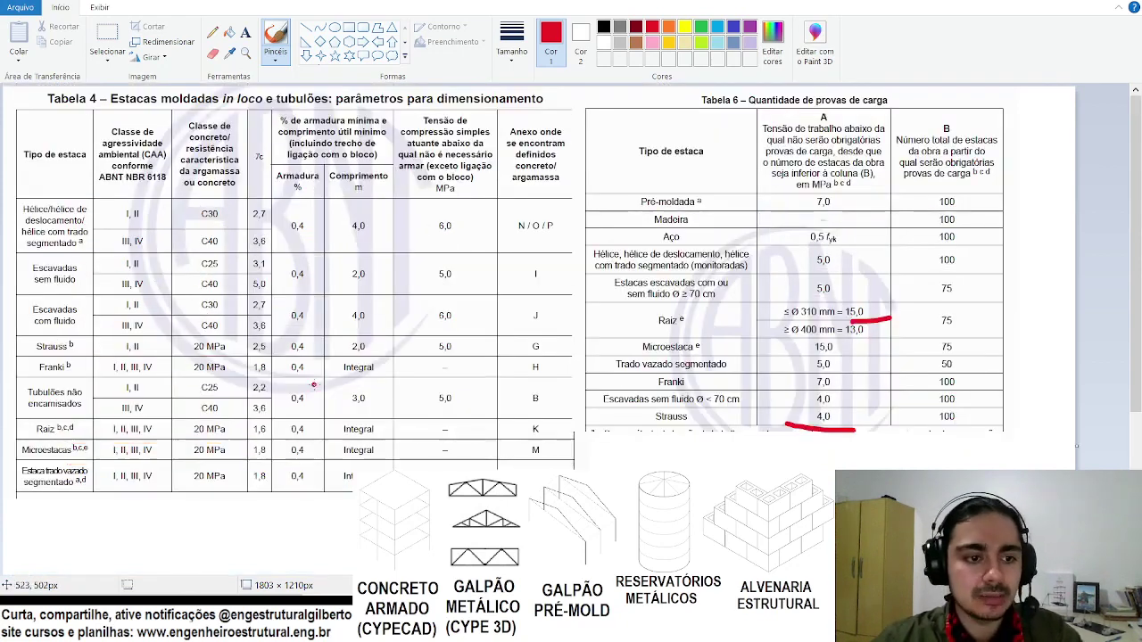
Switch back to Excel and undo the Franki and Outras entries in column N.
{"action": "key", "text": "alt+Tab"}
{"action": "key", "text": "ctrl+z"}
{"action": "key", "text": "ctrl+z"}
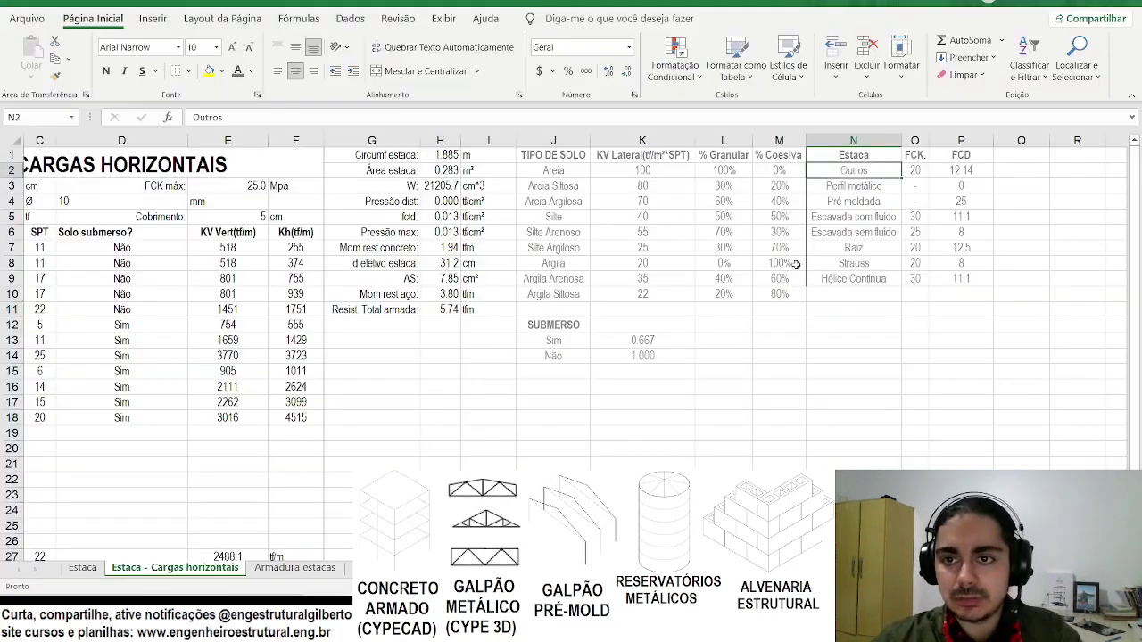
Add a left border along N1:N11 of the pile type table.
{"action": "left_click", "coordinate": [853, 140]}
{"action": "left_click_drag", "start_coordinate": [853, 155], "coordinate": [853, 309]}
{"action": "left_click", "coordinate": [489, 233]}
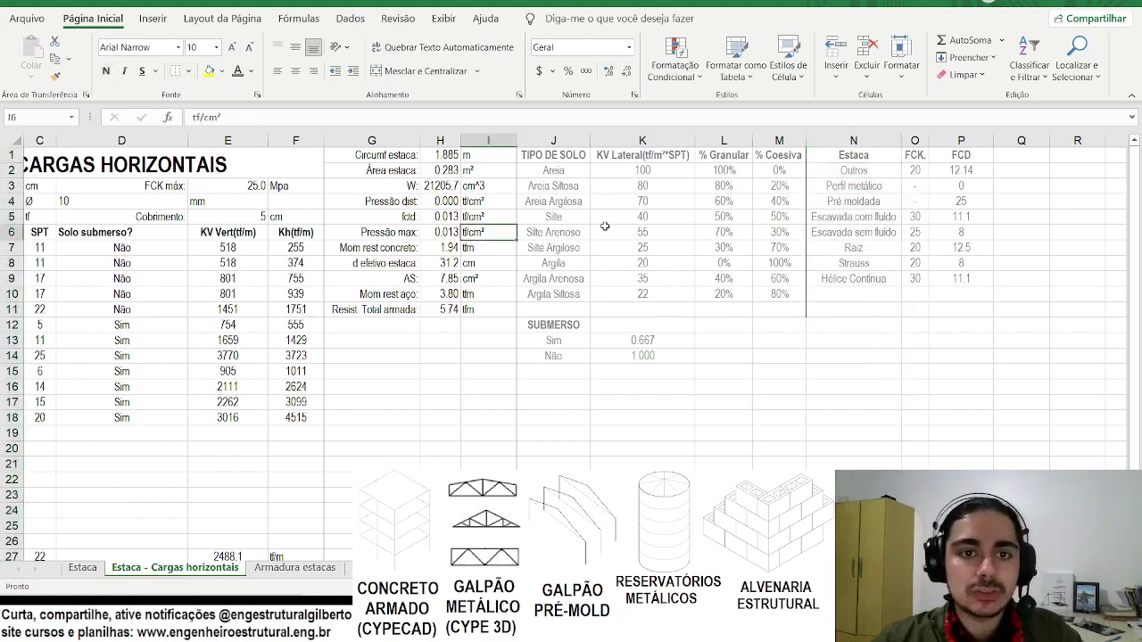
Give the calculation block G1:I11 the grey font, with a border along the right edge of a narrowed column I.
{"action": "scroll", "coordinate": [540, 216], "scroll_direction": "left", "scroll_amount": 1}
{"action": "scroll", "coordinate": [528, 225], "scroll_direction": "left", "scroll_amount": 1}
{"action": "left_click_drag", "start_coordinate": [571, 156], "coordinate": [684, 310]}
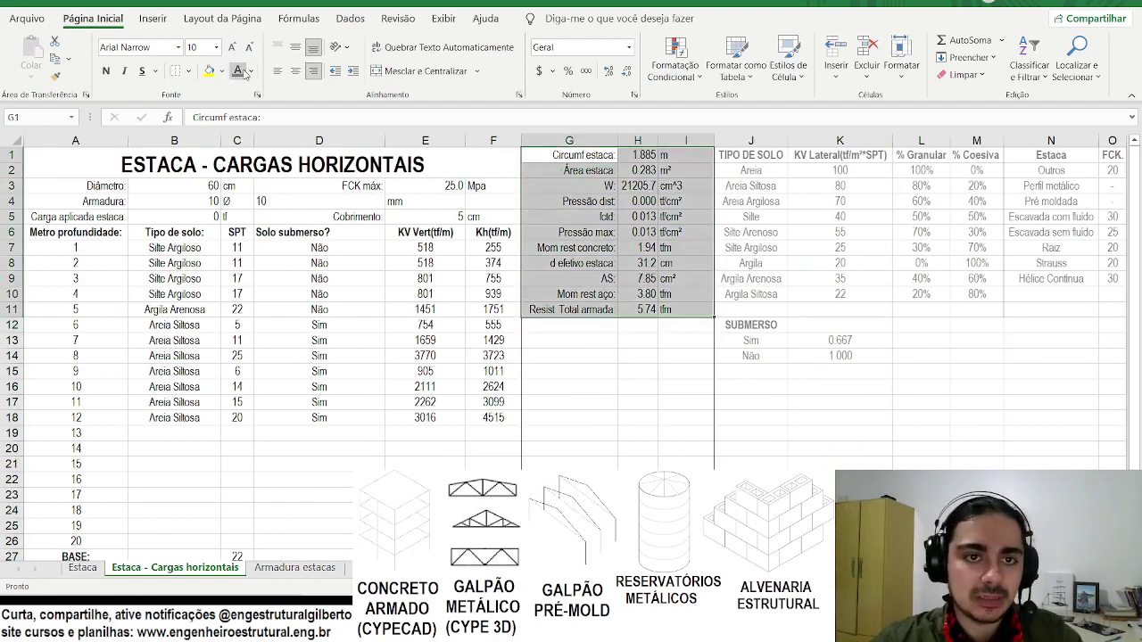
{"action": "left_click_drag", "start_coordinate": [714, 134], "coordinate": [687, 133]}
{"action": "left_click", "coordinate": [637, 169]}
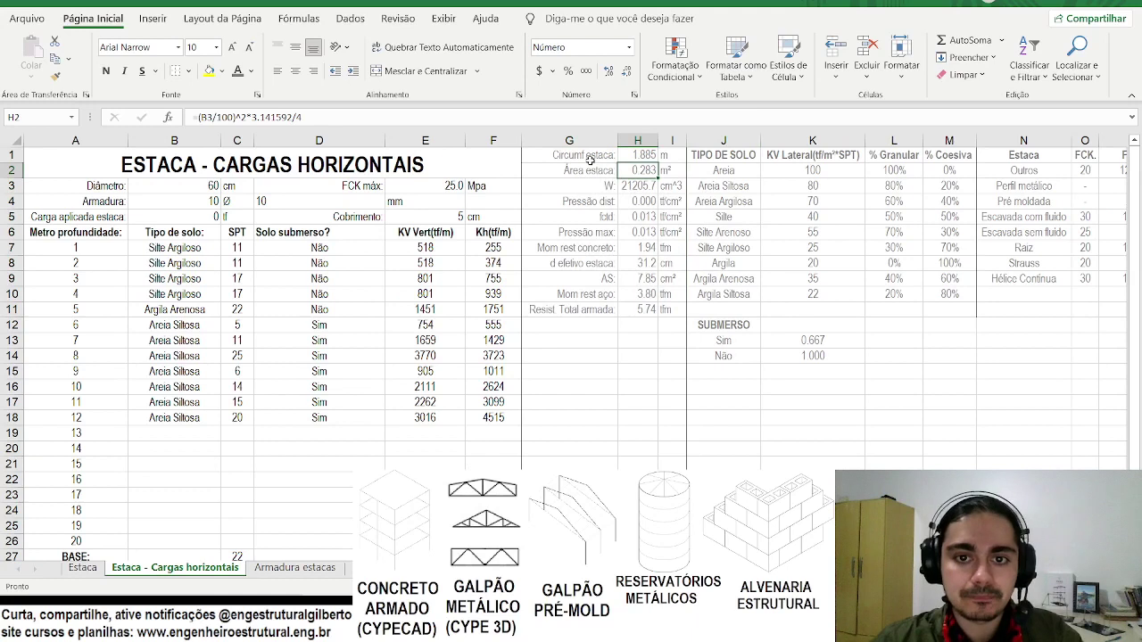
Check the fctd formula in H5 and enter the label "fcd cons:" in G12.
{"action": "left_click", "coordinate": [628, 216]}
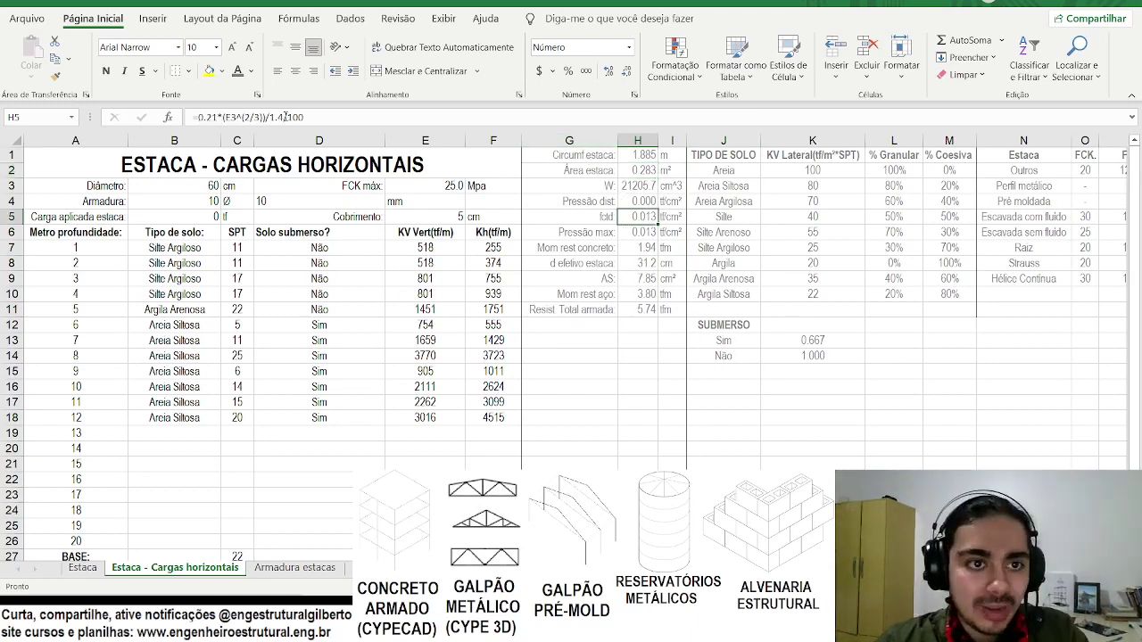
{"action": "left_click", "coordinate": [233, 118]}
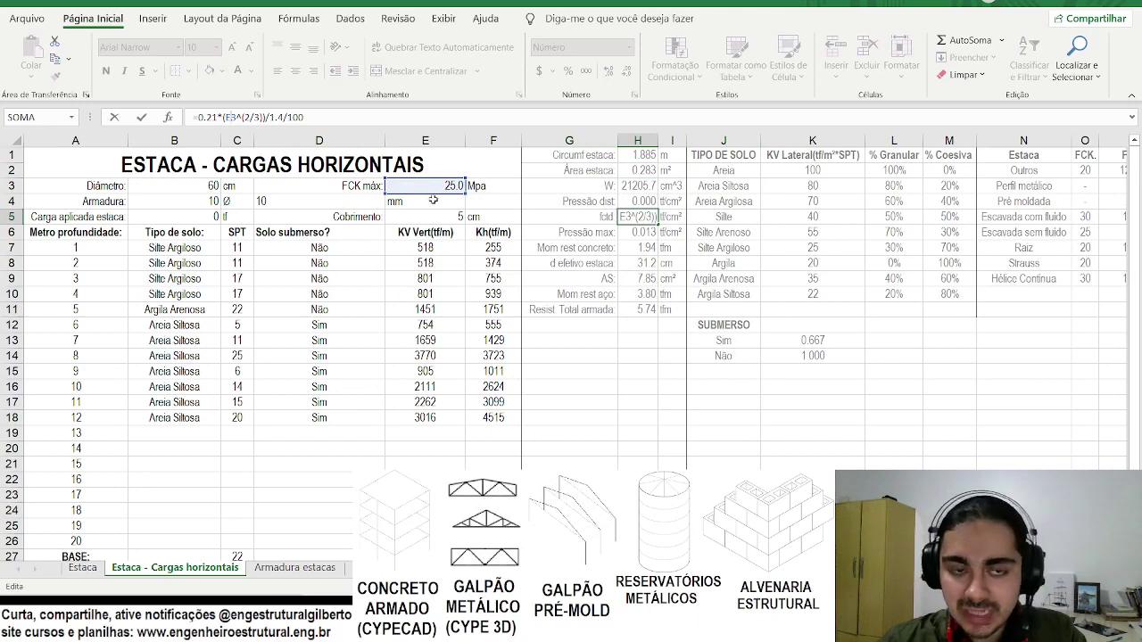
{"action": "scroll", "coordinate": [446, 199], "scroll_direction": "right", "scroll_amount": 1}
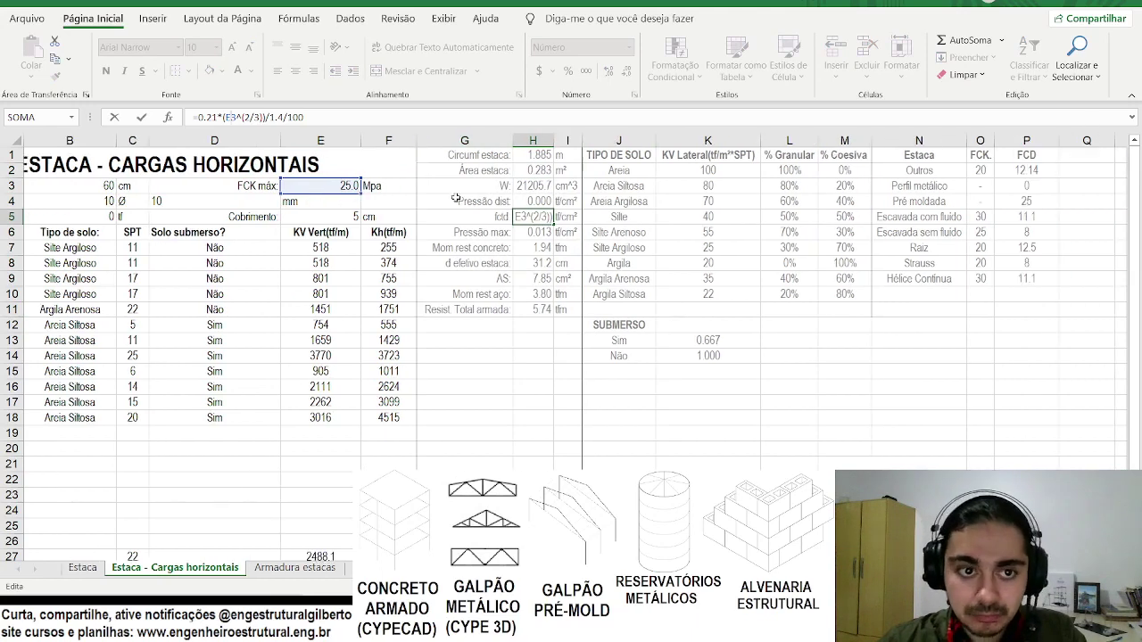
{"action": "key", "text": "Escape"}
{"action": "left_click", "coordinate": [475, 337]}
{"action": "left_click", "coordinate": [499, 329]}
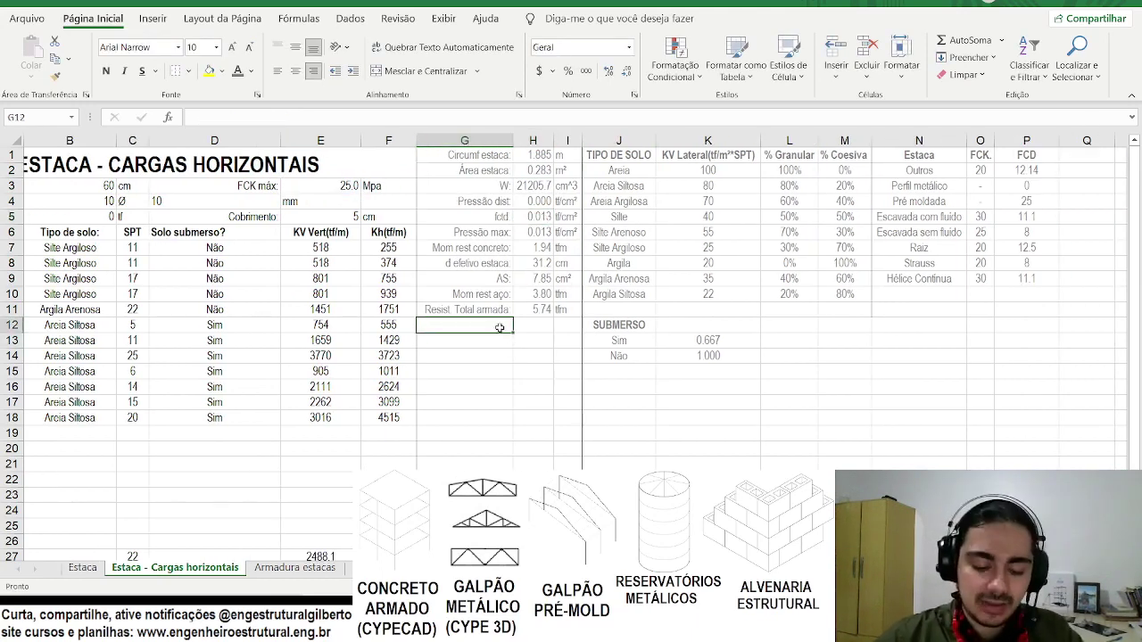
{"action": "type", "text": "fcd cons:"}
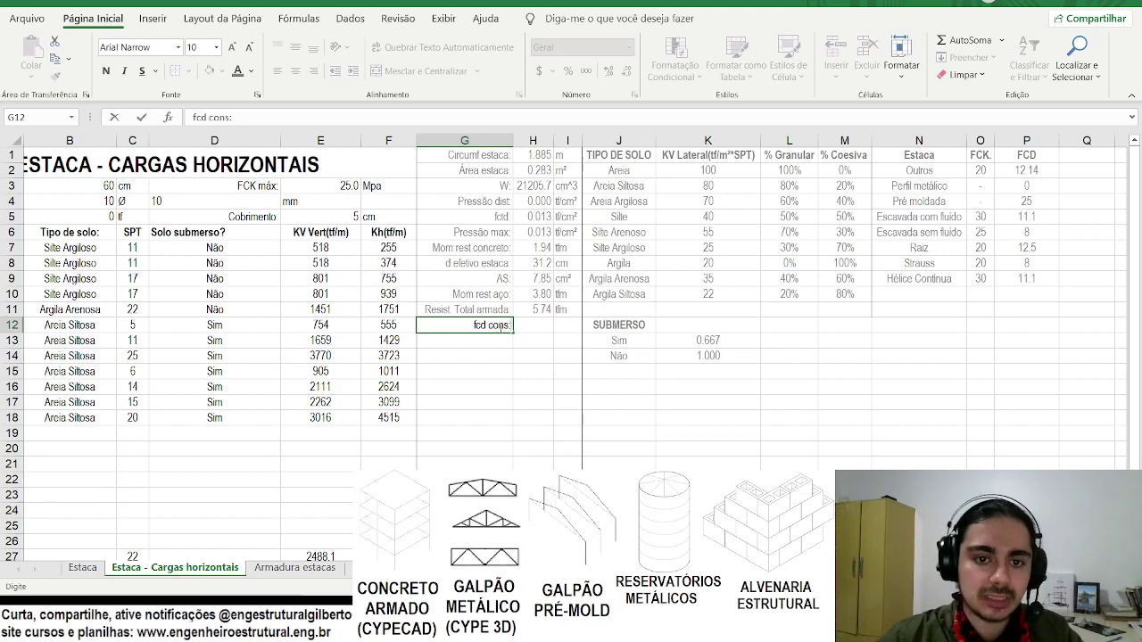
{"action": "key", "text": "Tab"}
Right-align the bar diameter value in D4.
{"action": "scroll", "coordinate": [312, 214], "scroll_direction": "left", "scroll_amount": 1}
{"action": "left_click", "coordinate": [261, 203]}
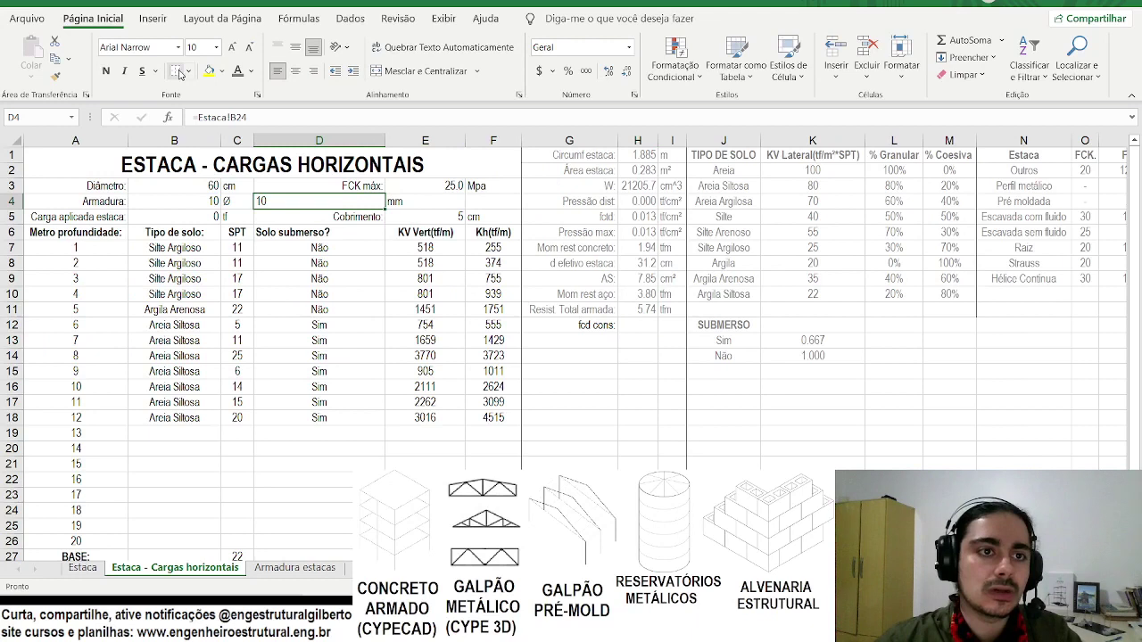
{"action": "left_click", "coordinate": [313, 71]}
Move the depth and soil table A6:F18 one row down so it starts at A7.
{"action": "left_click", "coordinate": [69, 208]}
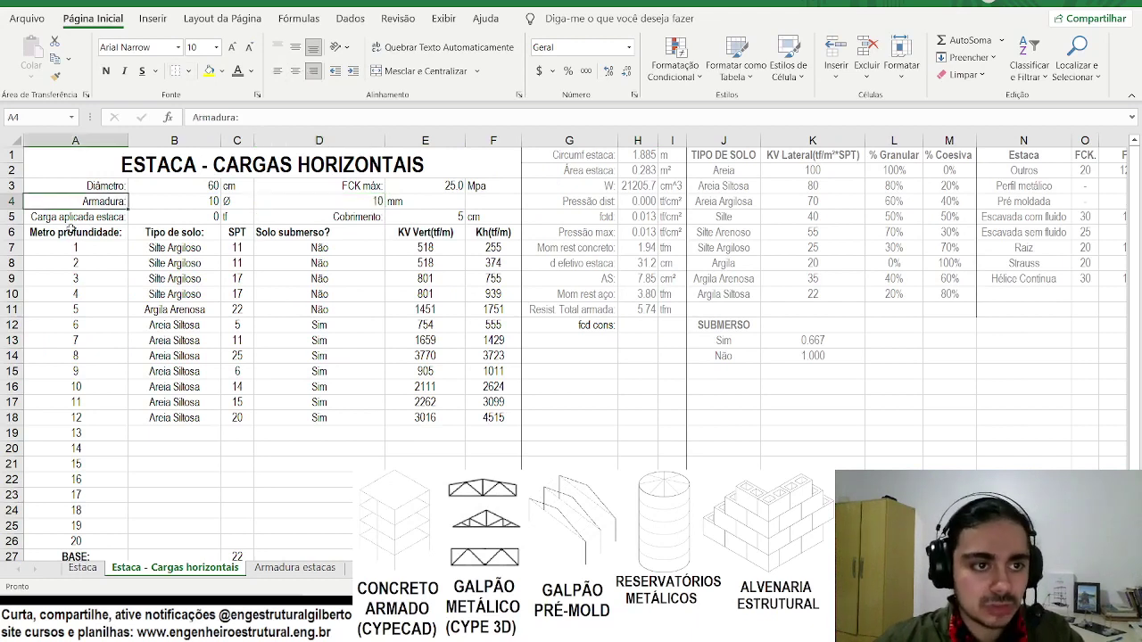
{"action": "left_click", "coordinate": [148, 187]}
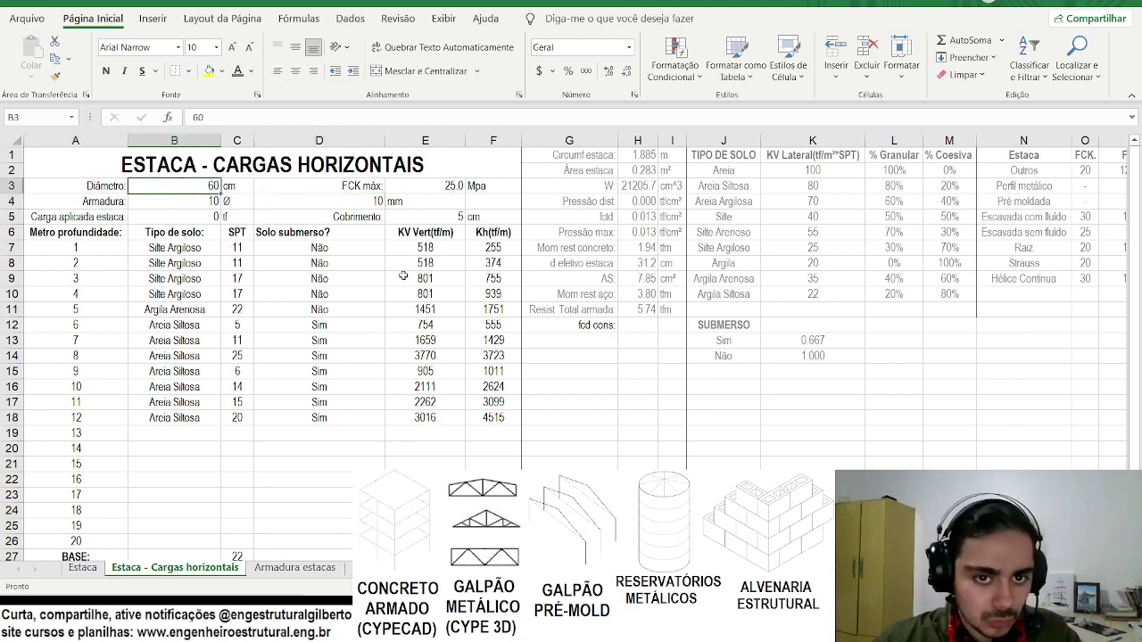
{"action": "left_click", "coordinate": [93, 230]}
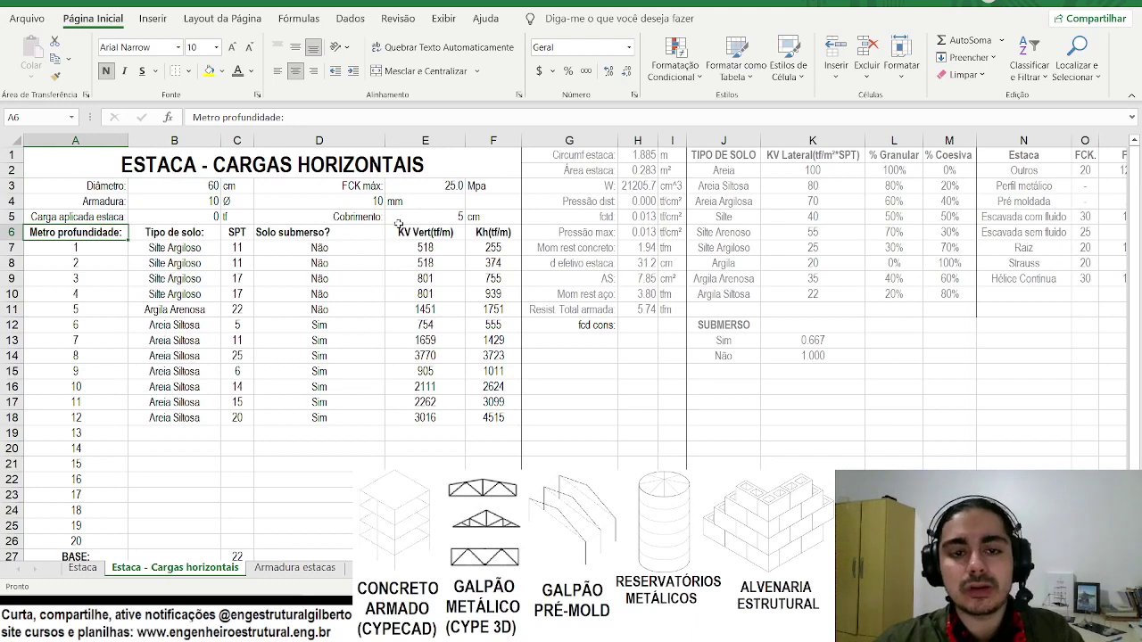
{"action": "left_click", "coordinate": [494, 236]}
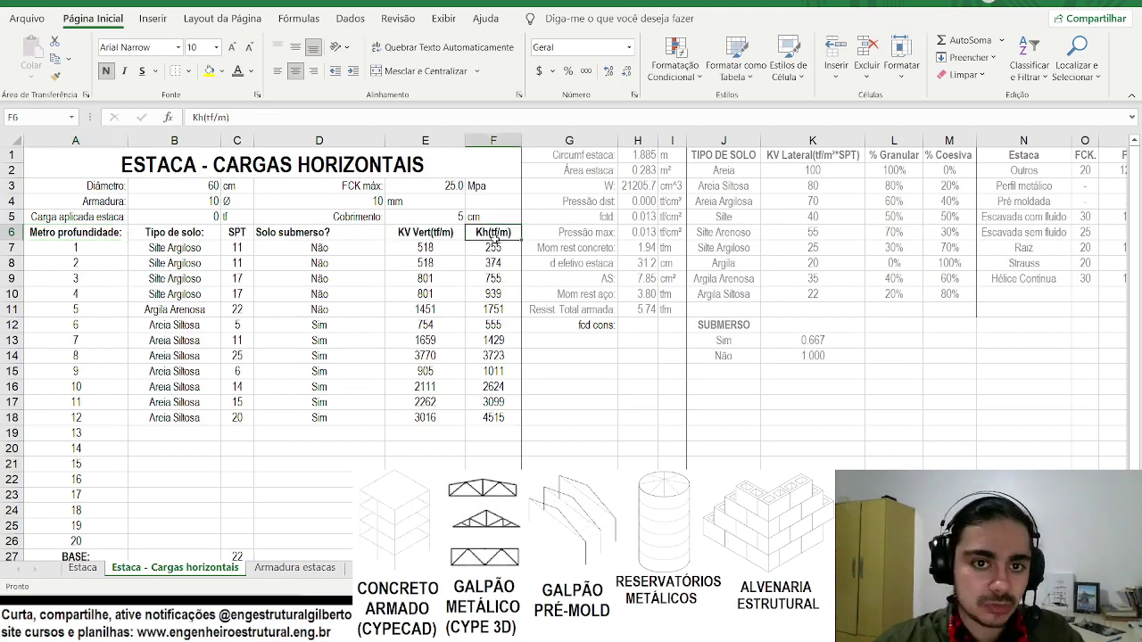
{"action": "scroll", "coordinate": [424, 256], "scroll_direction": "down", "scroll_amount": 3}
{"action": "scroll", "coordinate": [318, 360], "scroll_direction": "up", "scroll_amount": 2}
{"action": "left_click_drag", "start_coordinate": [494, 185], "coordinate": [102, 371]}
{"action": "key", "text": "ctrl+c"}
{"action": "left_click", "coordinate": [79, 202]}
{"action": "key", "text": "ctrl+v"}
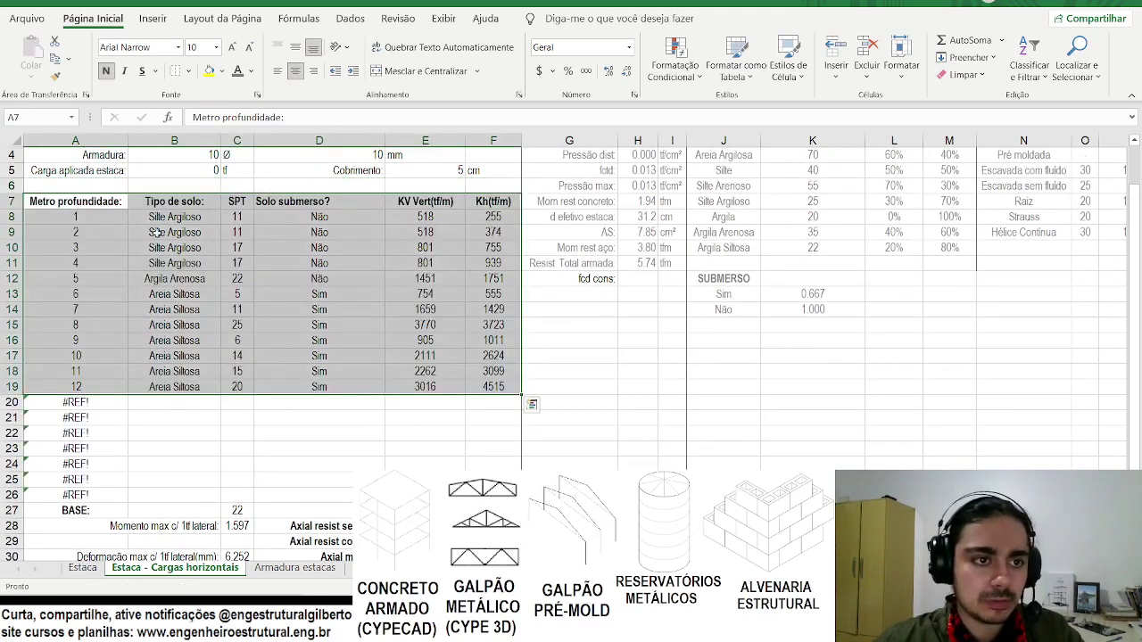
Repair the depth numbering below the moved table by entering =A19+1 in A20.
{"action": "left_click", "coordinate": [89, 399]}
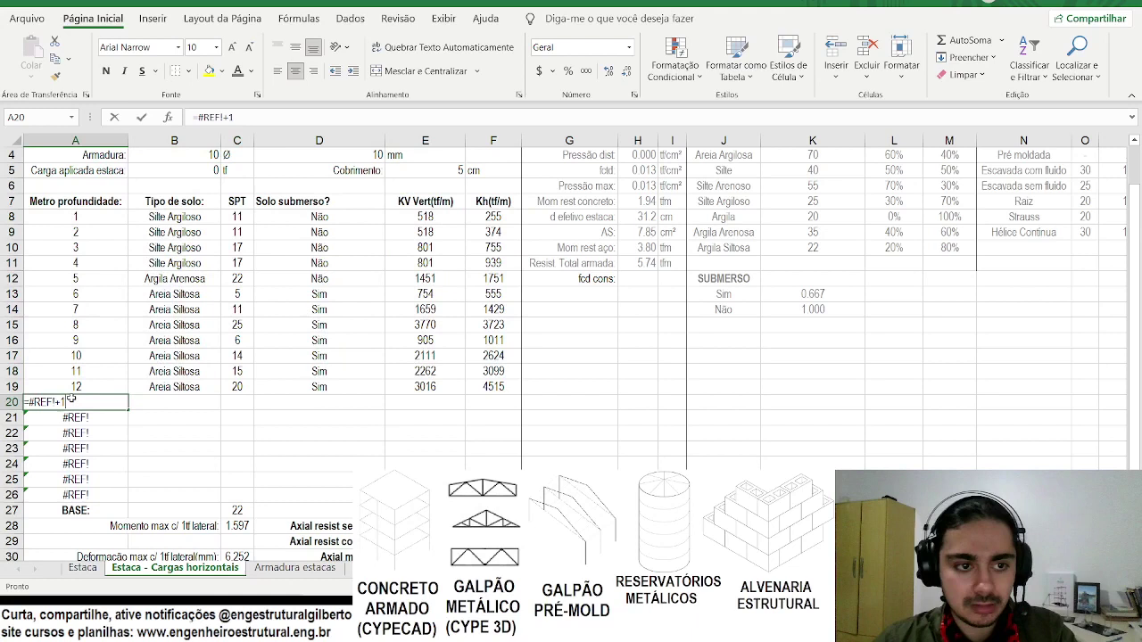
{"action": "type", "text": "="}
{"action": "left_click", "coordinate": [80, 386]}
{"action": "type", "text": "+1"}
{"action": "key", "text": "Return"}
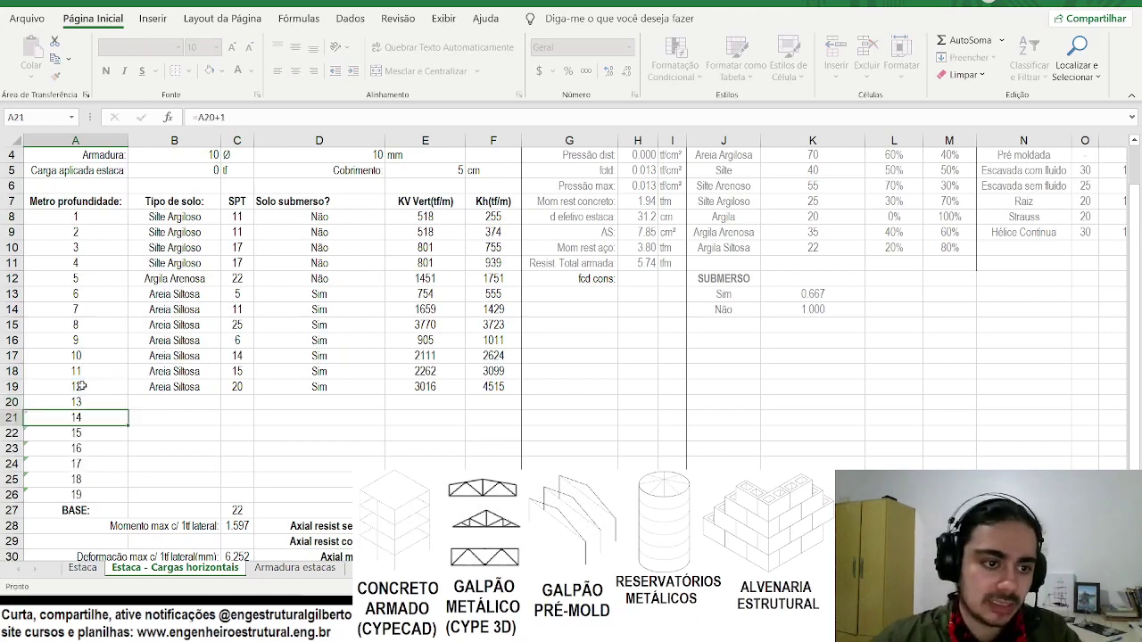
Enter the label "Tipo de estaca:" in A6 and right-align it.
{"action": "left_click_drag", "start_coordinate": [174, 386], "coordinate": [499, 386]}
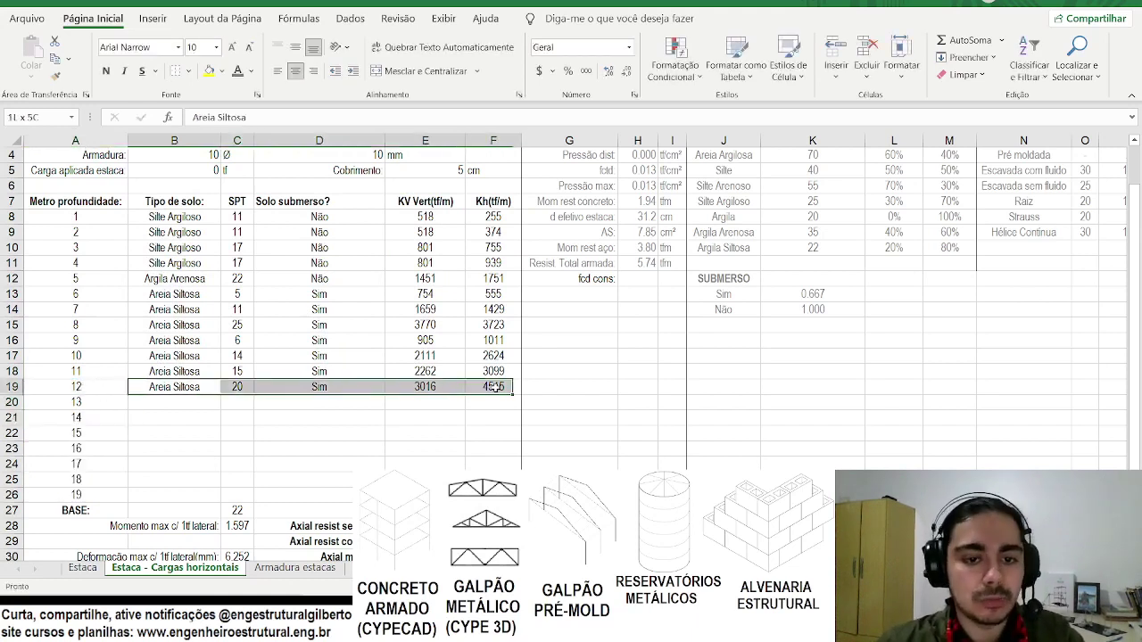
{"action": "left_click", "coordinate": [424, 325]}
{"action": "scroll", "coordinate": [207, 263], "scroll_direction": "up", "scroll_amount": 1}
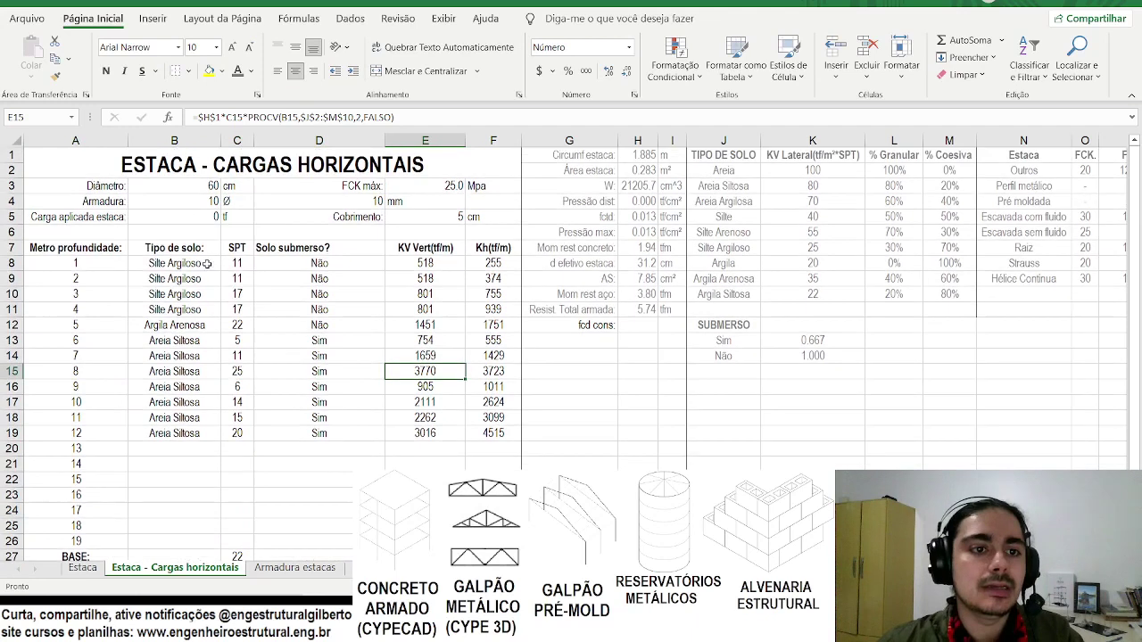
{"action": "left_click", "coordinate": [85, 231]}
{"action": "type", "text": "Tipo de estaca"}
{"action": "key", "text": "Return"}
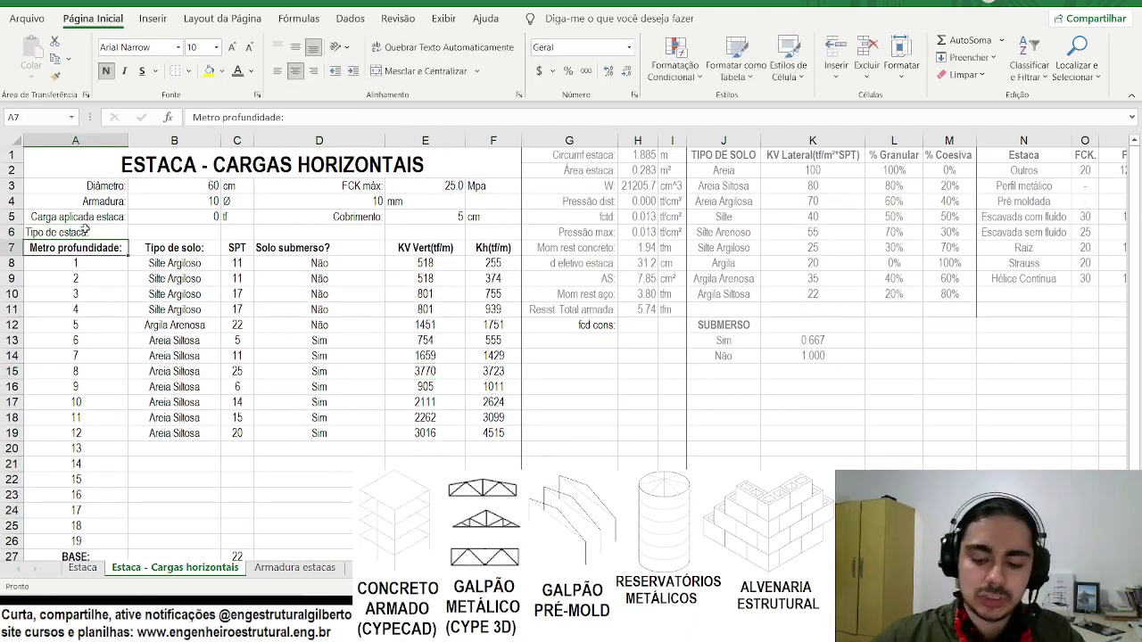
{"action": "left_click", "coordinate": [85, 231]}
{"action": "left_click", "coordinate": [312, 70]}
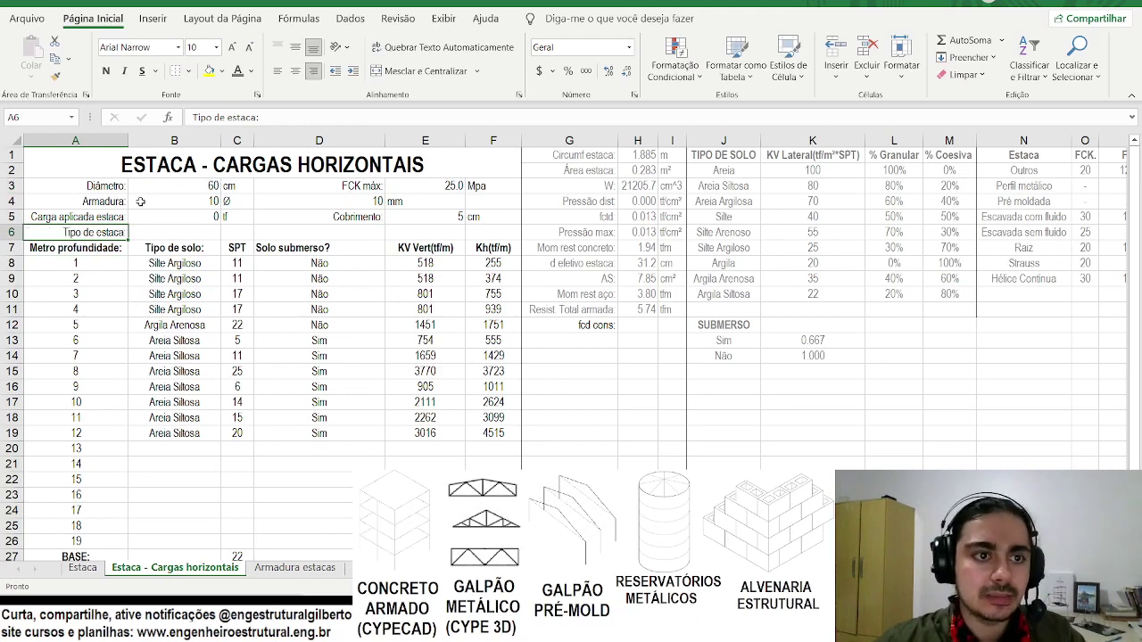
Restrict B6 with a list validation that draws its options from the pile type names in N2:N9.
{"action": "left_click", "coordinate": [157, 231]}
{"action": "left_click", "coordinate": [350, 18]}
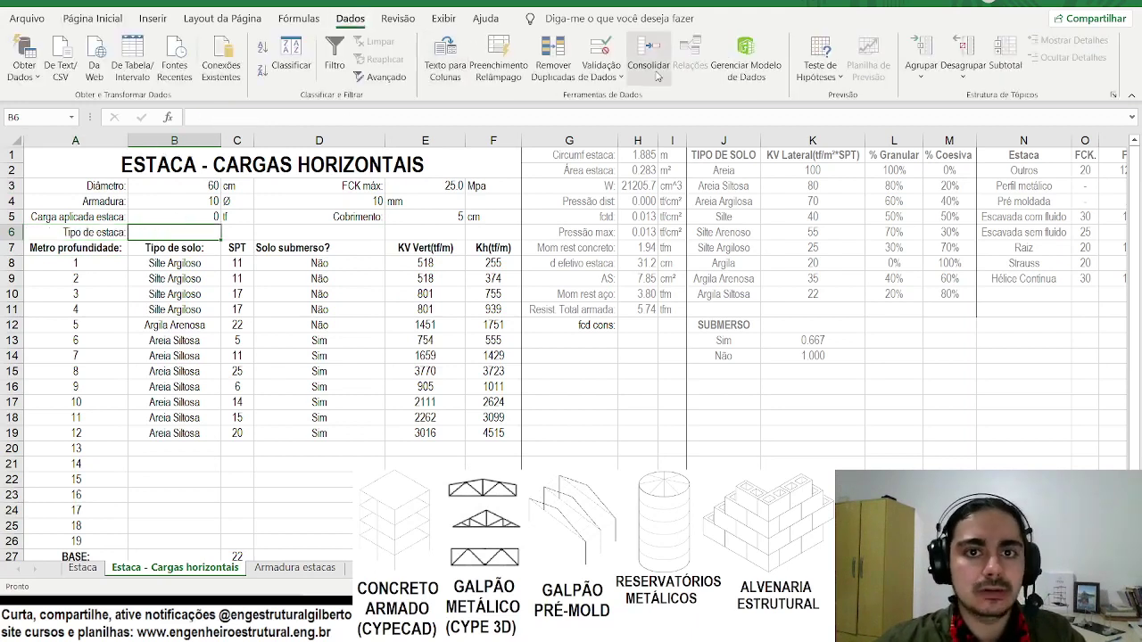
{"action": "left_click", "coordinate": [601, 53]}
{"action": "left_click", "coordinate": [314, 271]}
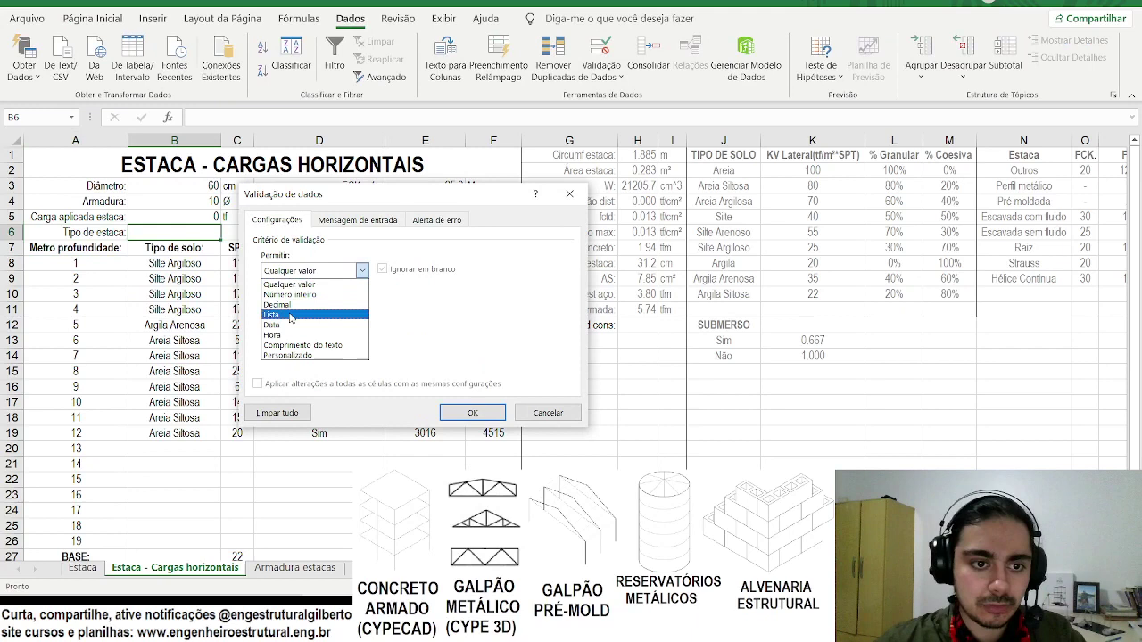
{"action": "left_click", "coordinate": [291, 315]}
{"action": "left_click", "coordinate": [321, 332]}
{"action": "scroll", "coordinate": [693, 315], "scroll_direction": "right", "scroll_amount": 1}
{"action": "left_click_drag", "start_coordinate": [909, 171], "coordinate": [919, 278]}
{"action": "left_click", "coordinate": [472, 412]}
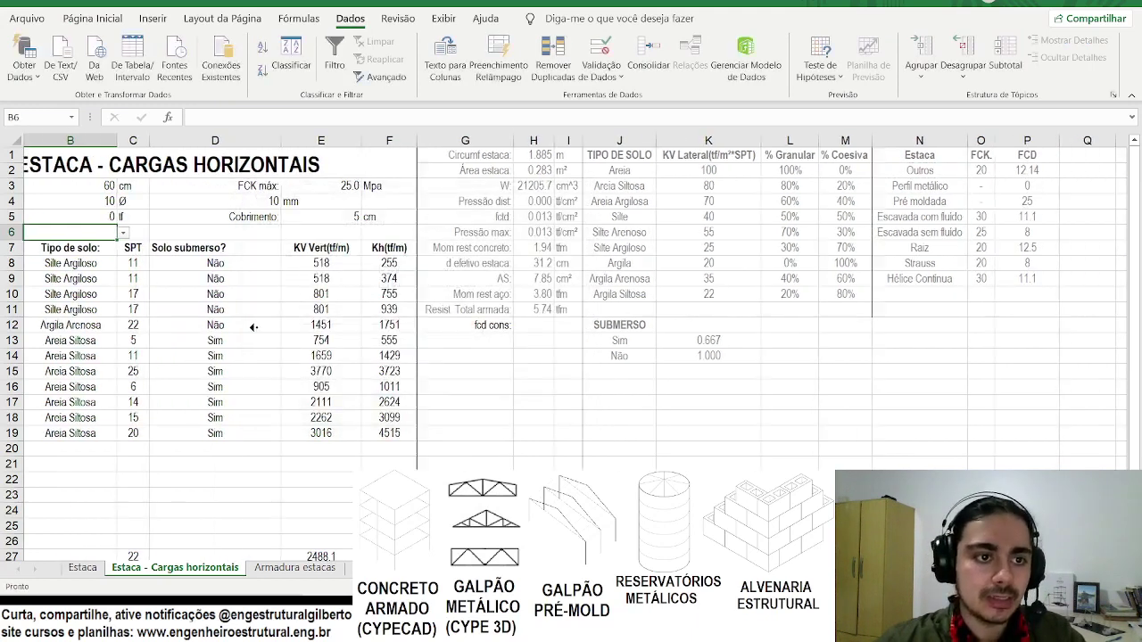
Choose "Escavada sem fluído" as the pile type in B6.
{"action": "scroll", "coordinate": [298, 329], "scroll_direction": "left", "scroll_amount": 1}
{"action": "left_click", "coordinate": [189, 204]}
{"action": "left_click", "coordinate": [188, 188]}
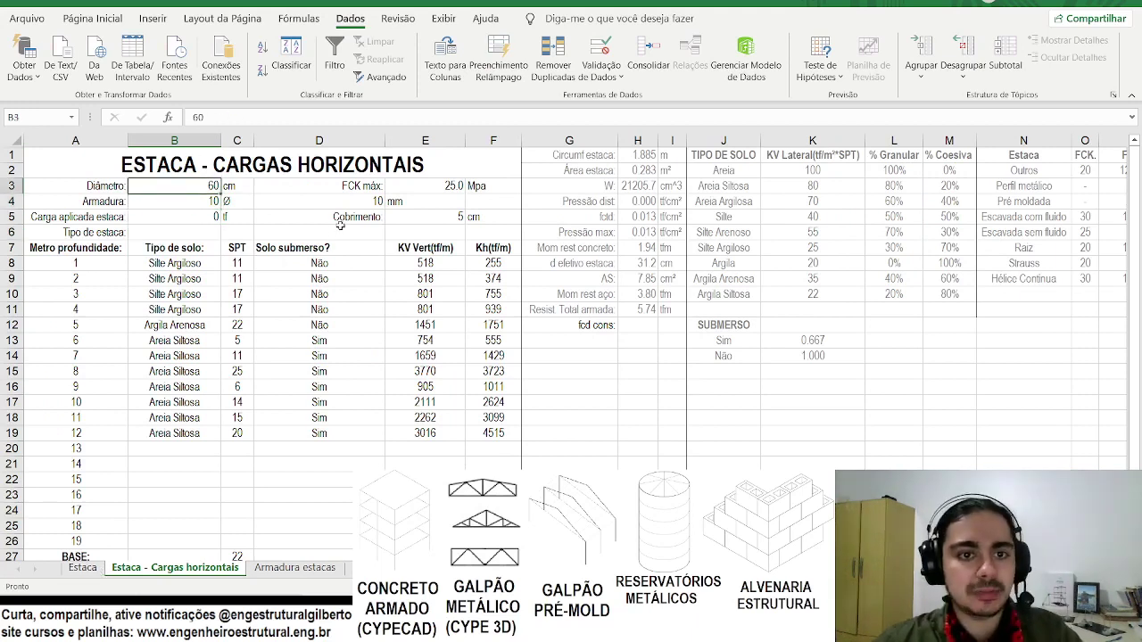
{"action": "left_click", "coordinate": [312, 232]}
{"action": "left_click", "coordinate": [178, 232]}
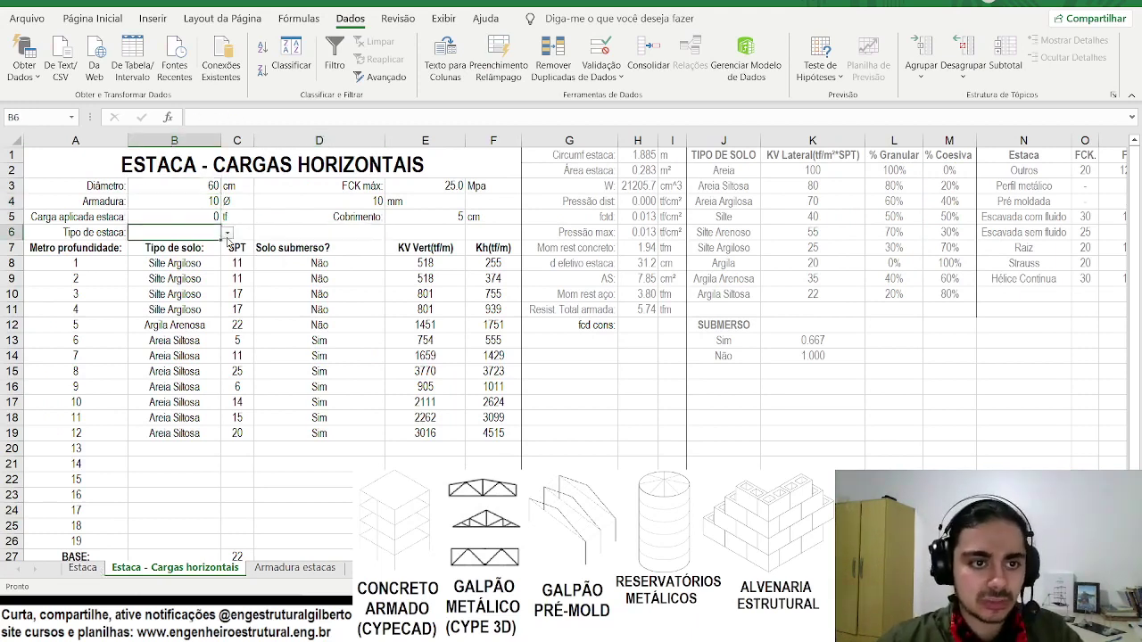
{"action": "left_click", "coordinate": [228, 232]}
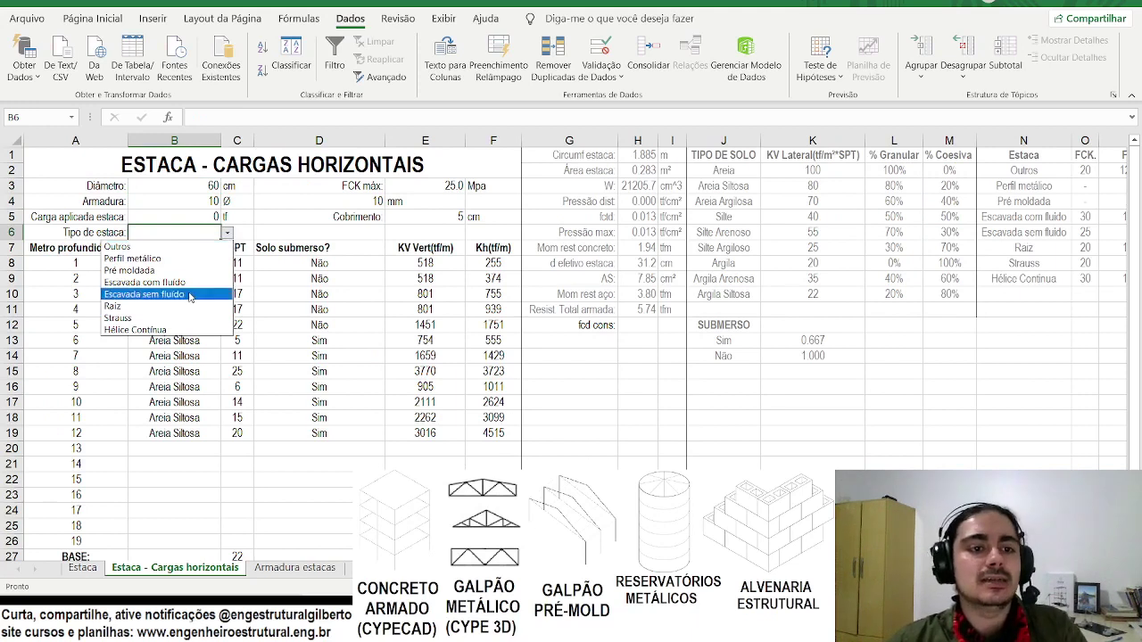
{"action": "left_click", "coordinate": [223, 294]}
Replace the constant 3.141592 with PI() in the AS formula in H9.
{"action": "left_click", "coordinate": [322, 228]}
{"action": "left_click_drag", "start_coordinate": [322, 228], "coordinate": [511, 235]}
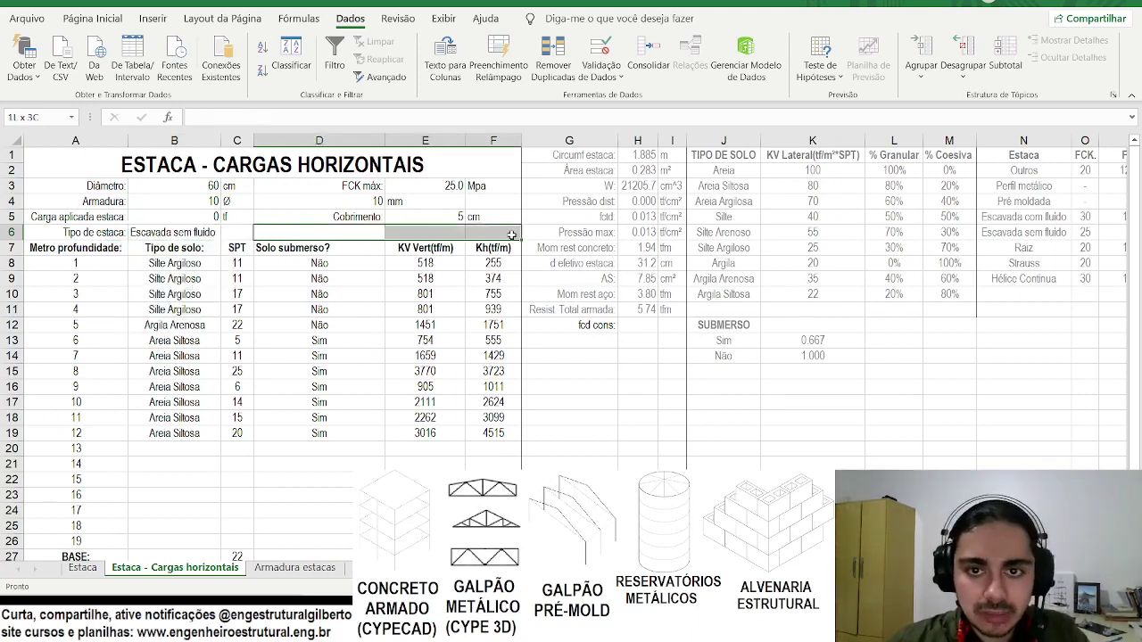
{"action": "left_click", "coordinate": [637, 279]}
{"action": "left_click", "coordinate": [259, 118]}
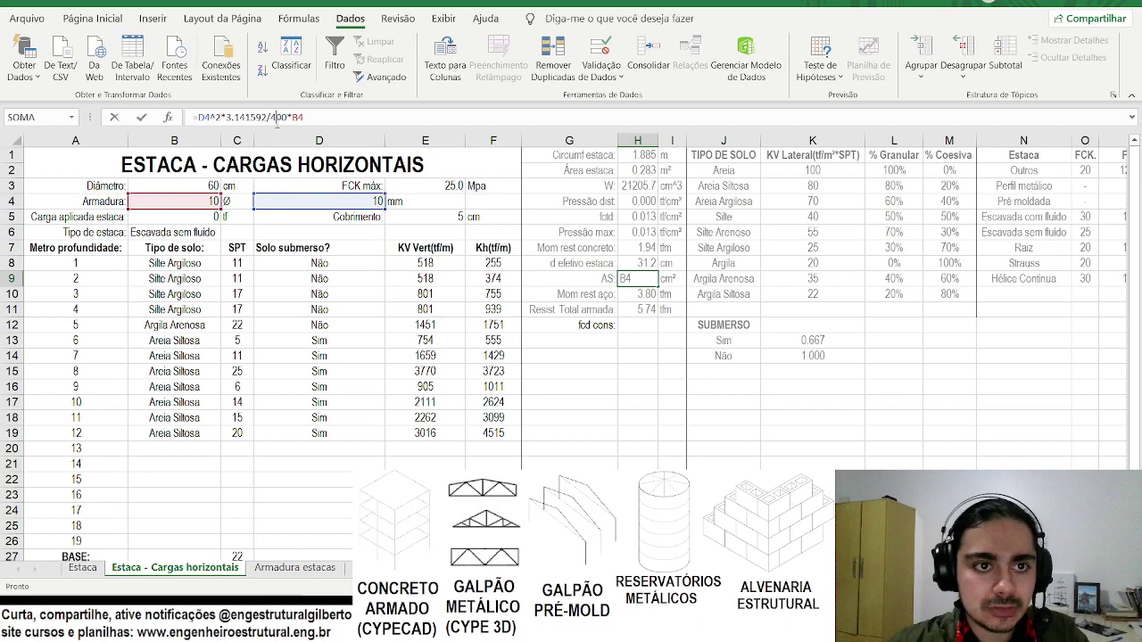
{"action": "double_click", "coordinate": [258, 118]}
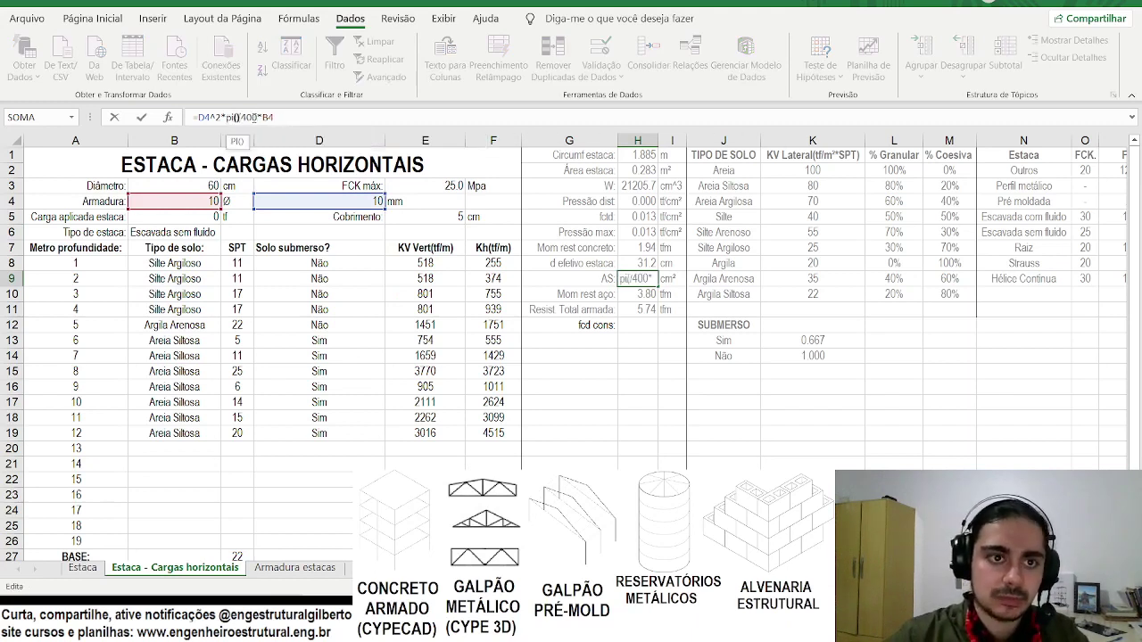
{"action": "key", "text": "Return"}
{"action": "left_click", "coordinate": [291, 228]}
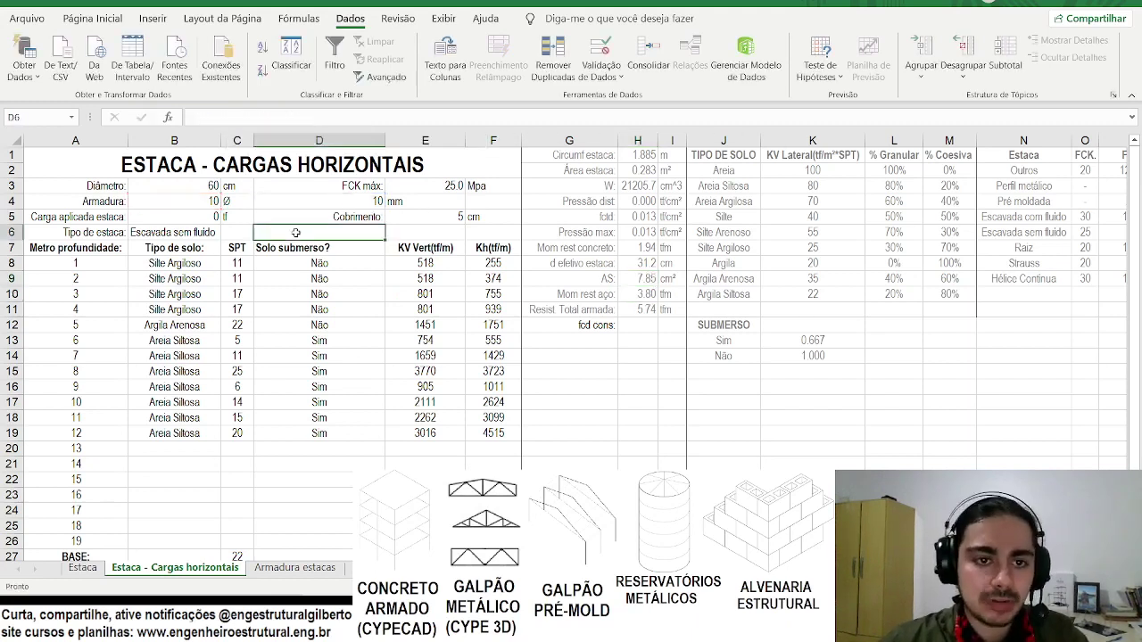
{"action": "type", "text": "=s"}
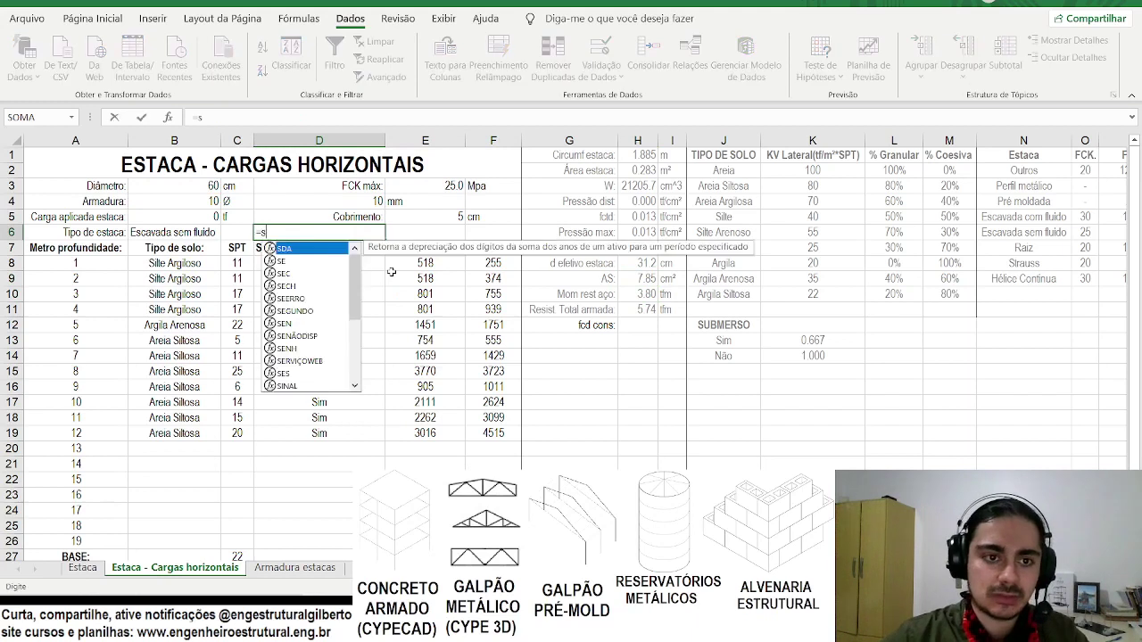
{"action": "key", "text": "Escape"}
Merge and center the cells D6:F6.
{"action": "left_click_drag", "start_coordinate": [307, 233], "coordinate": [509, 233]}
{"action": "left_click", "coordinate": [93, 18]}
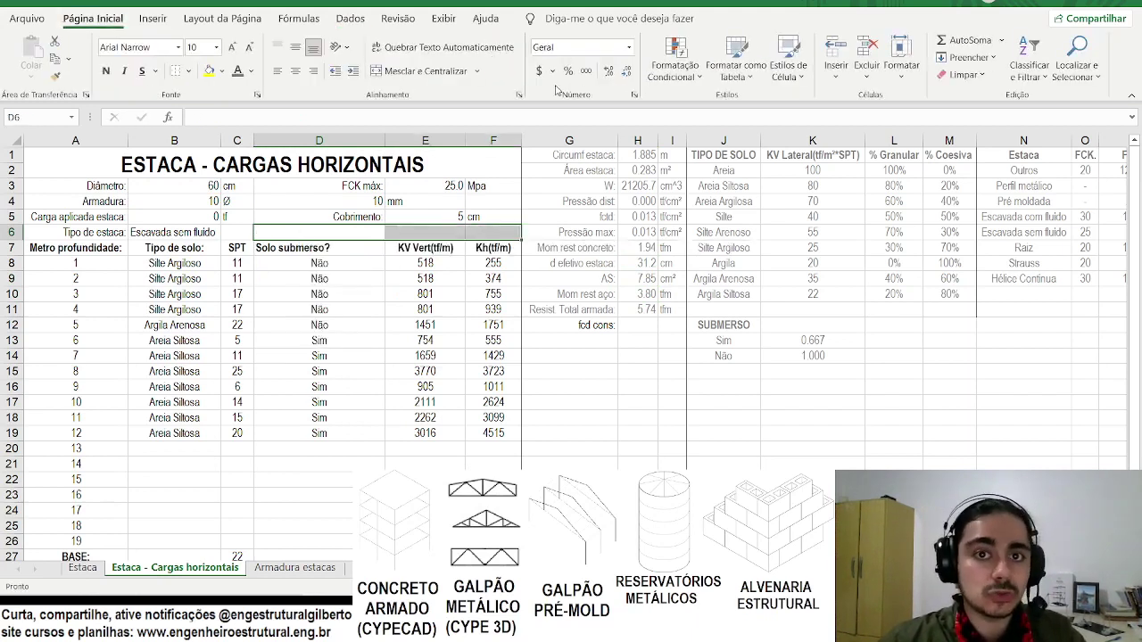
{"action": "left_click", "coordinate": [419, 70]}
Enter =SE(B3^2*PI()/4*0.4/100>H9,"AS inferior ao mínimo","") in the merged cell D6 as a minimum reinforcement warning.
{"action": "type", "text": "=se("}
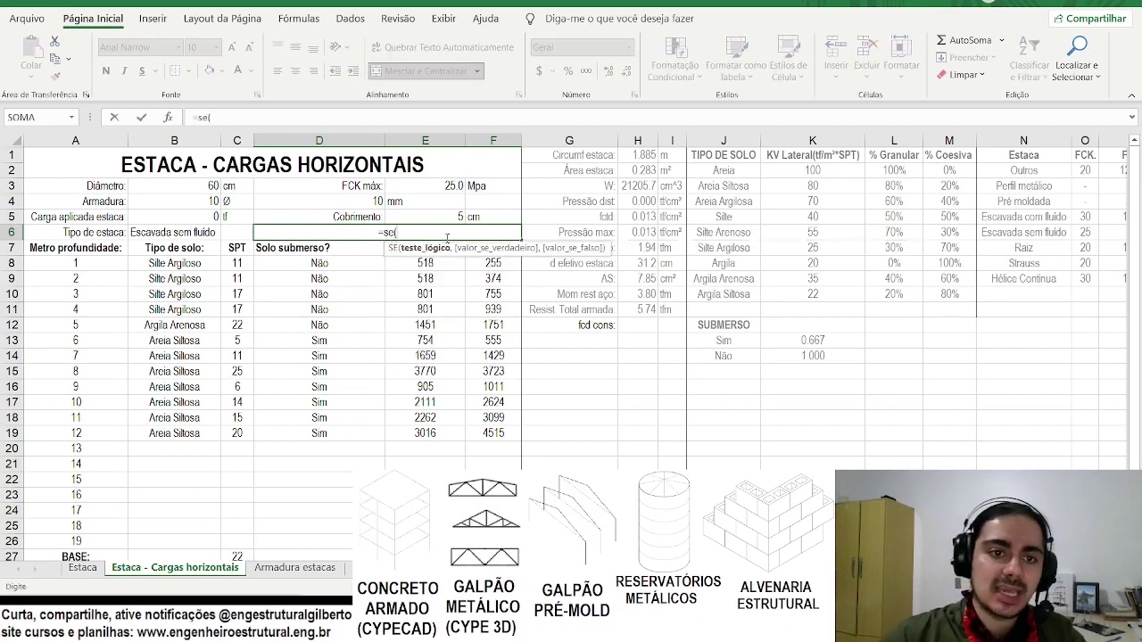
{"action": "left_click", "coordinate": [191, 188]}
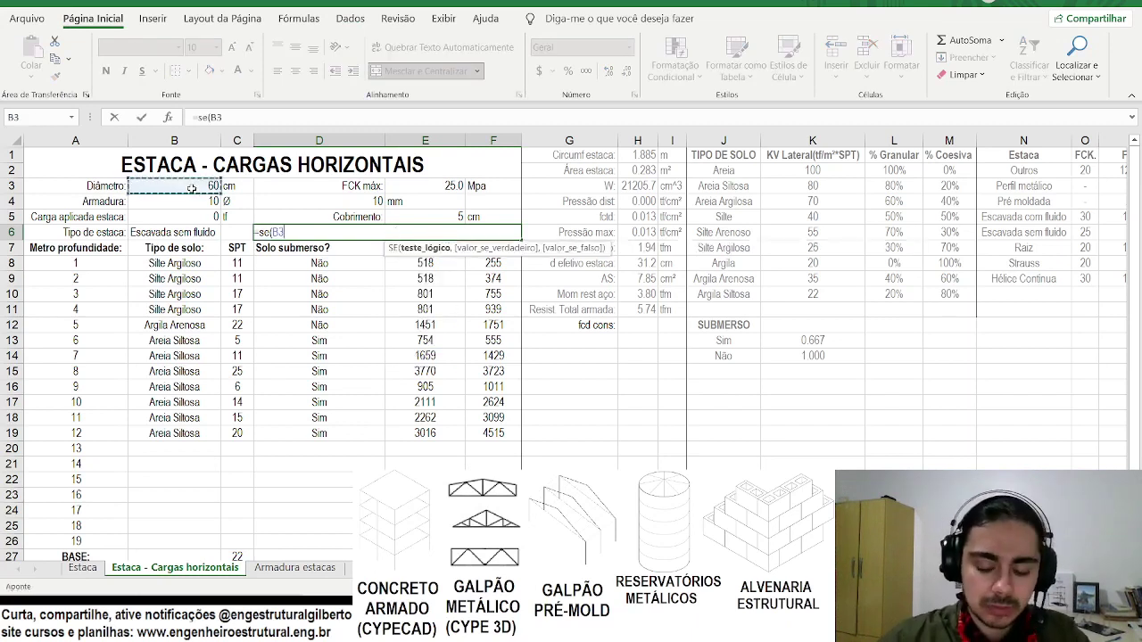
{"action": "type", "text": "^2*pi"}
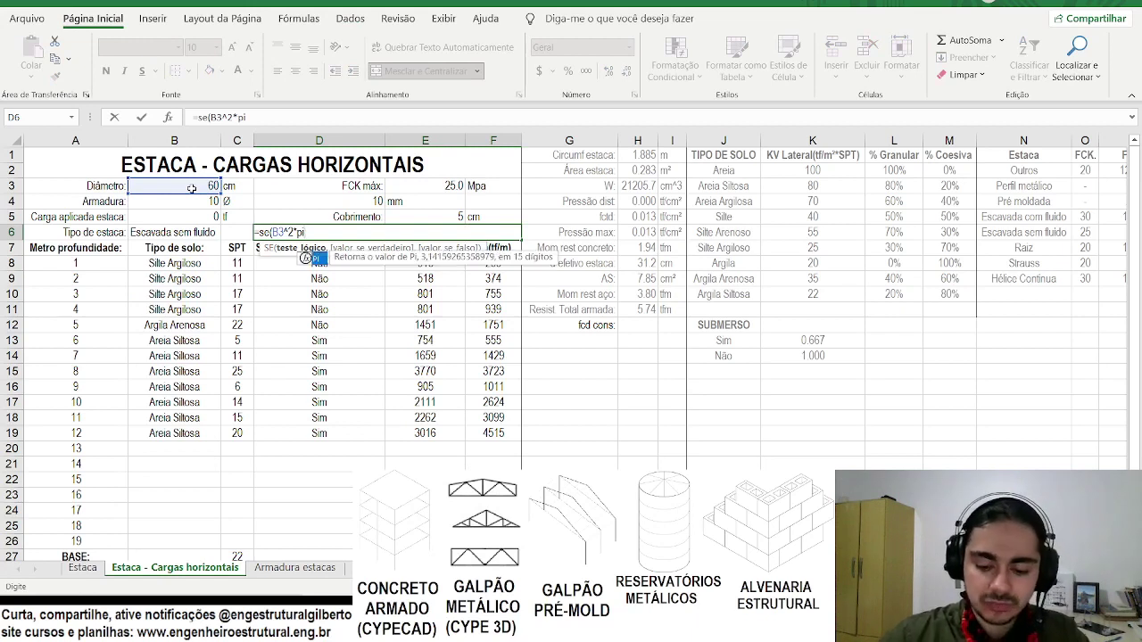
{"action": "type", "text": "()/400*0"}
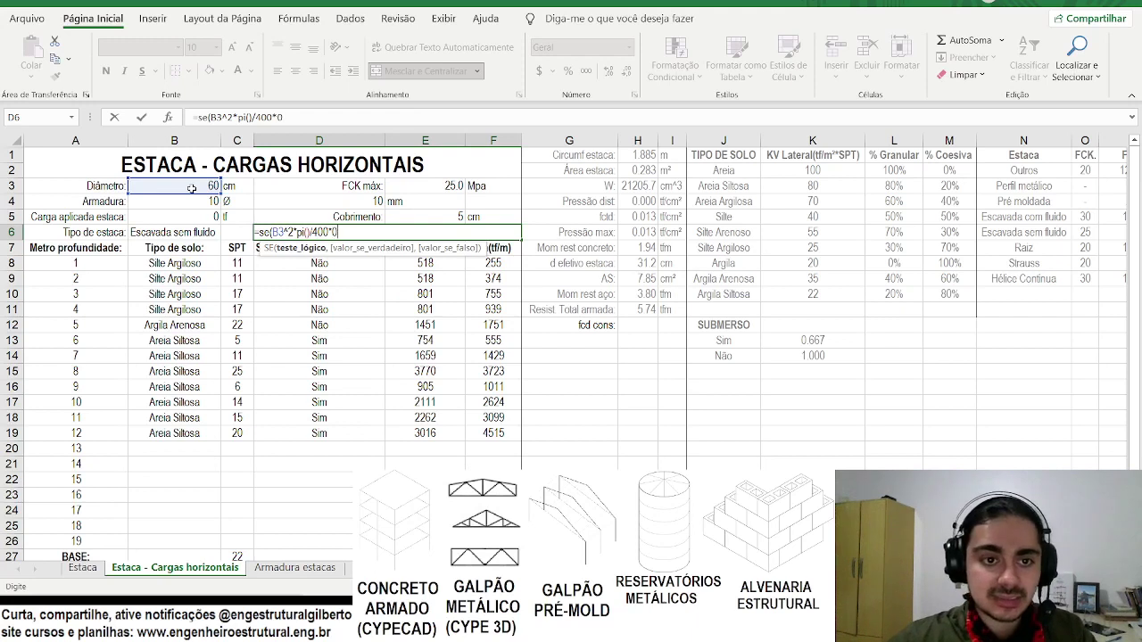
{"action": "key", "text": "BackSpace"}
{"action": "key", "text": "BackSpace"}
{"action": "key", "text": "BackSpace"}
{"action": "key", "text": "BackSpace"}
{"action": "key", "text": "BackSpace"}
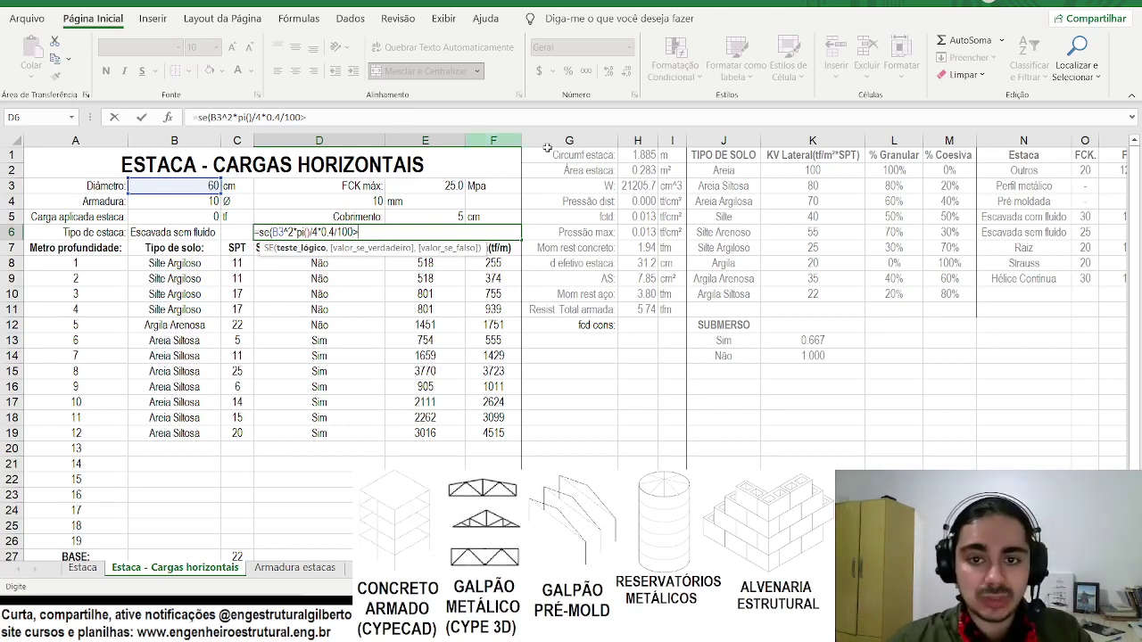
{"action": "left_click", "coordinate": [632, 279]}
{"action": "type", "text": ",\"AS inferior ao minimo\",\"\")"}
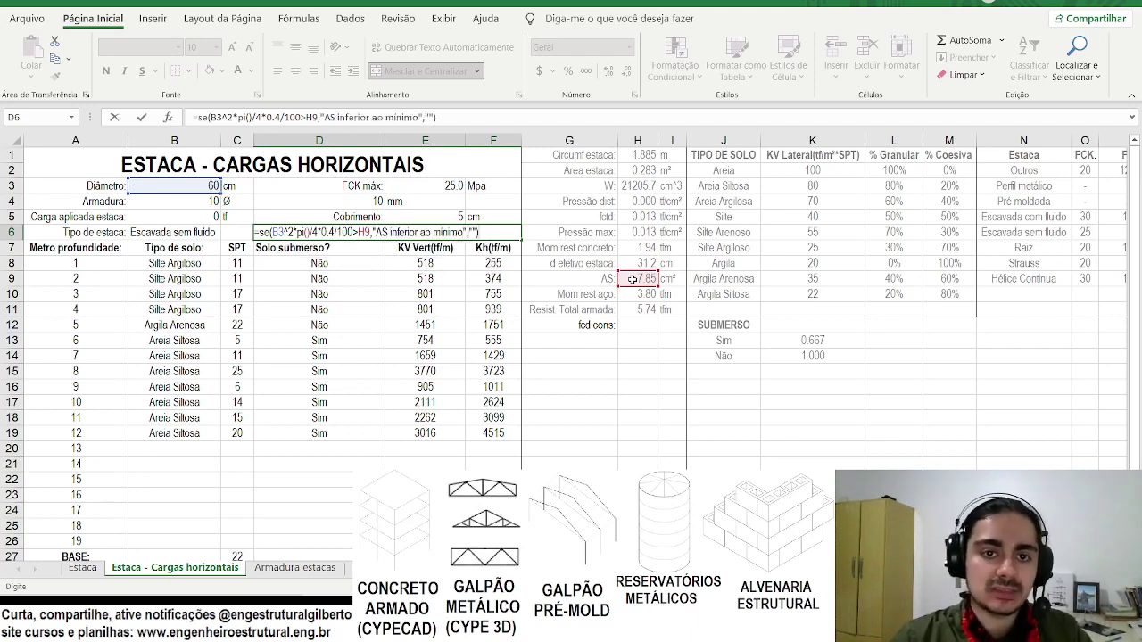
{"action": "key", "text": "Return"}
Format the minimum reinforcement warning in D6 as bold red text.
{"action": "key", "text": "Up"}
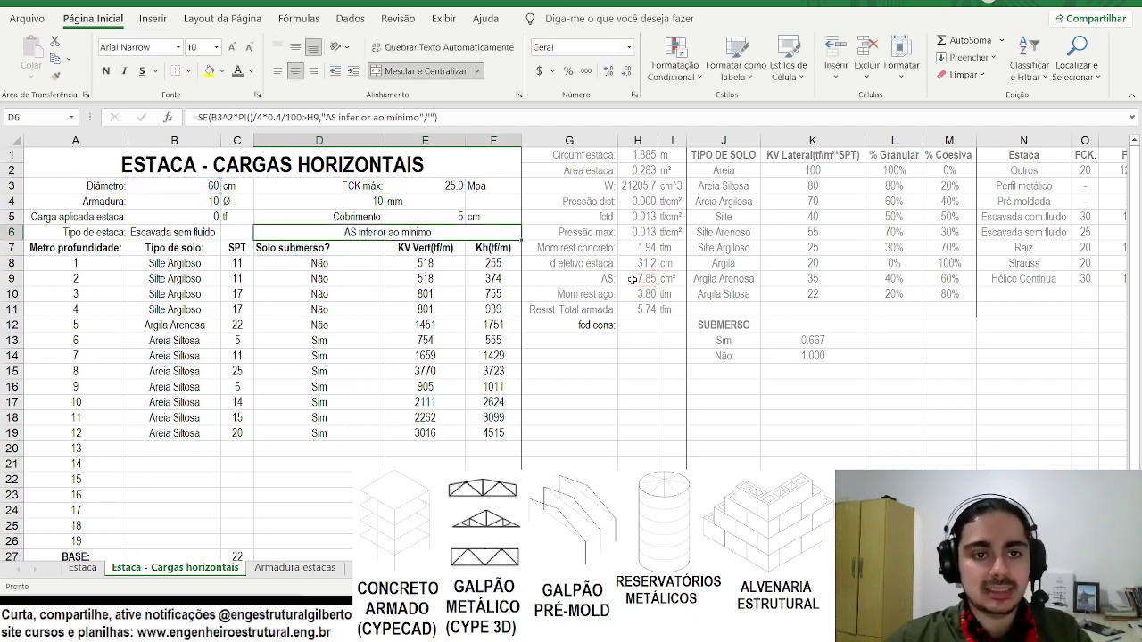
{"action": "left_click", "coordinate": [106, 70]}
{"action": "left_click", "coordinate": [252, 70]}
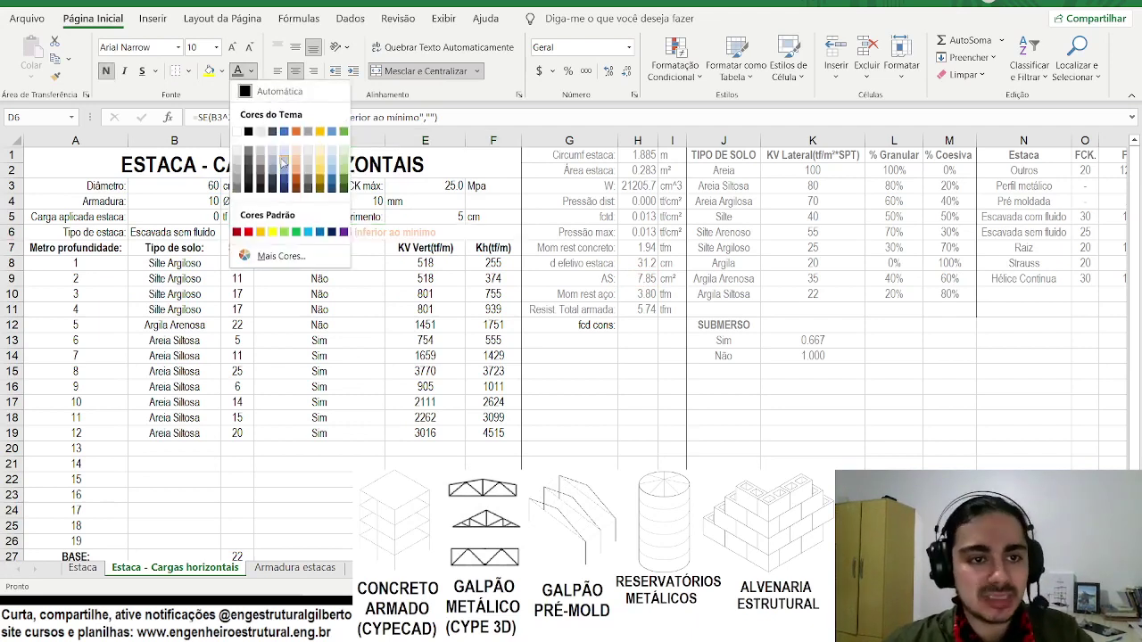
{"action": "left_click", "coordinate": [245, 233]}
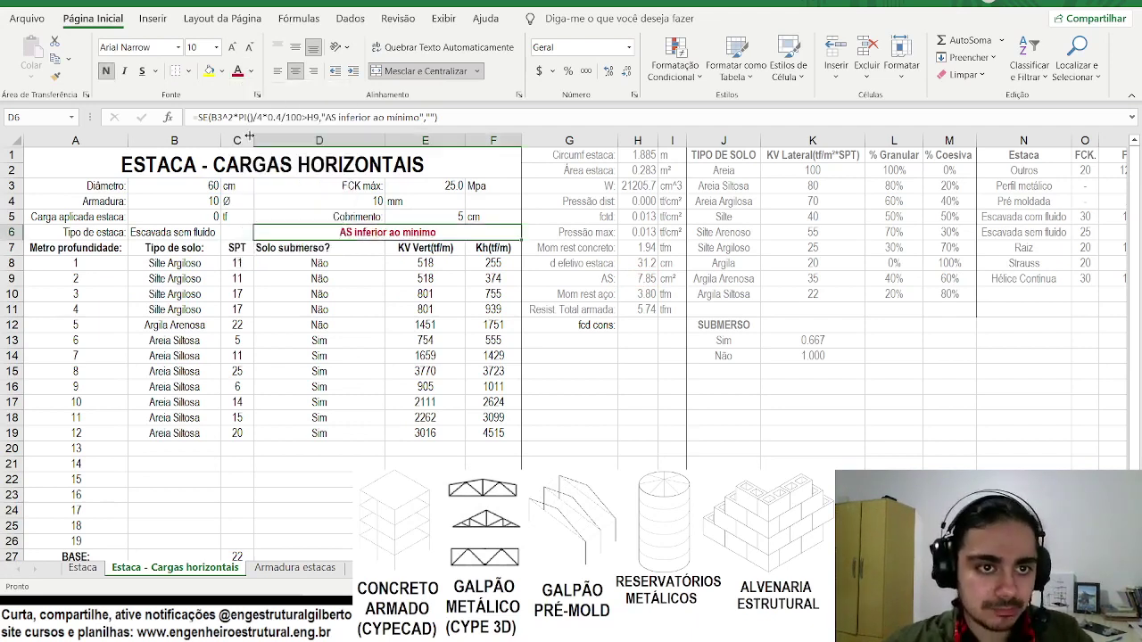
Set the pile reinforcement to 12 bars in B4 and the bar diameter to 12.5 mm in D4.
{"action": "left_click", "coordinate": [190, 205]}
{"action": "left_click", "coordinate": [294, 204]}
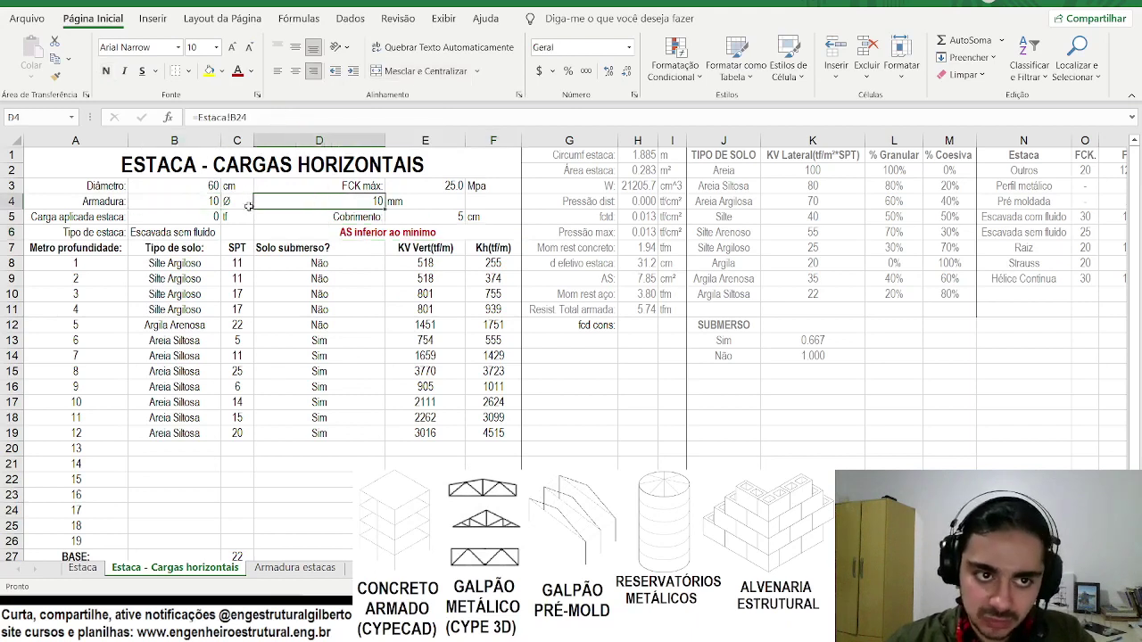
{"action": "left_click", "coordinate": [197, 203]}
{"action": "type", "text": "12.5"}
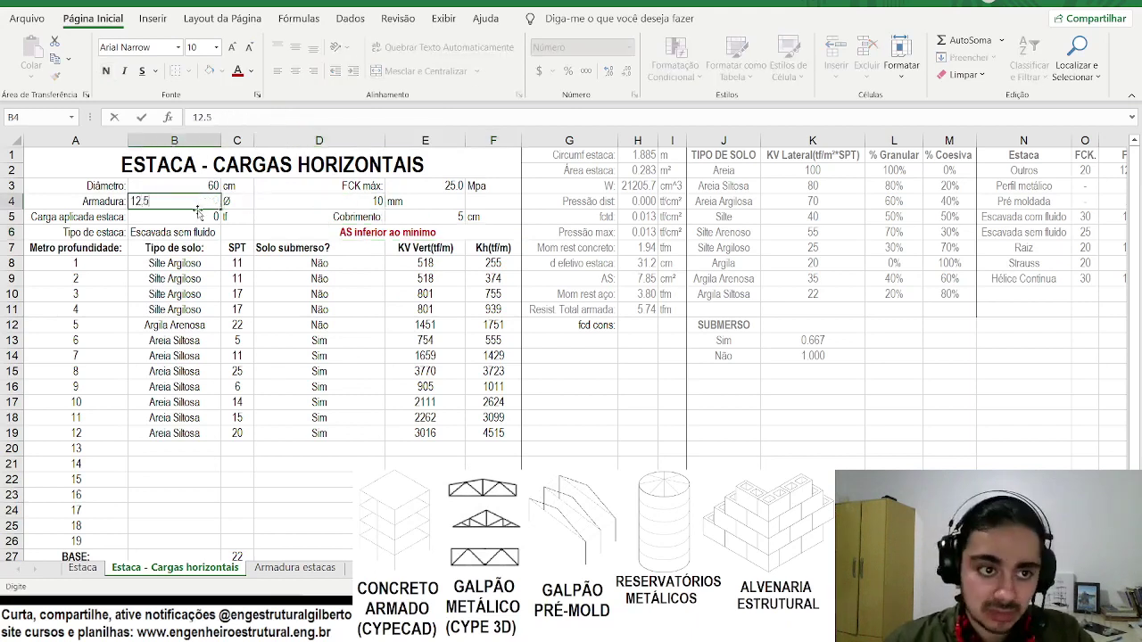
{"action": "key", "text": "Return"}
{"action": "type", "text": "12"}
{"action": "key", "text": "Tab"}
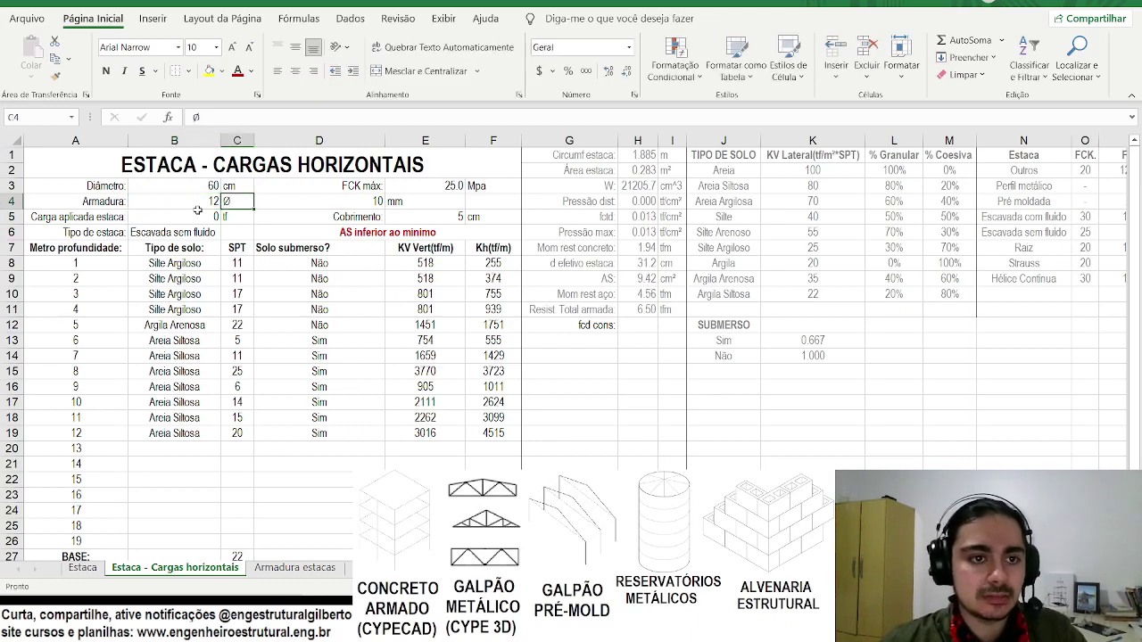
{"action": "key", "text": "Tab"}
{"action": "key", "text": "Tab"}
{"action": "type", "text": "12.5"}
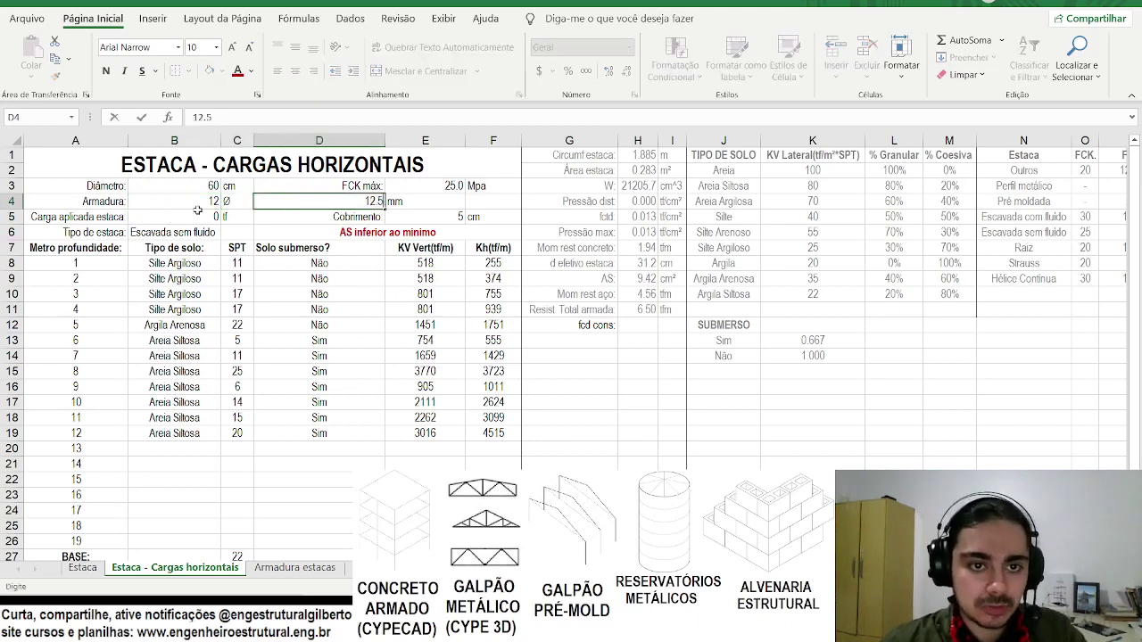
{"action": "key", "text": "Return"}
{"action": "key", "text": "Up"}
Enter the label "AS/AC:" in G13 below the fcd label.
{"action": "left_click", "coordinate": [587, 349]}
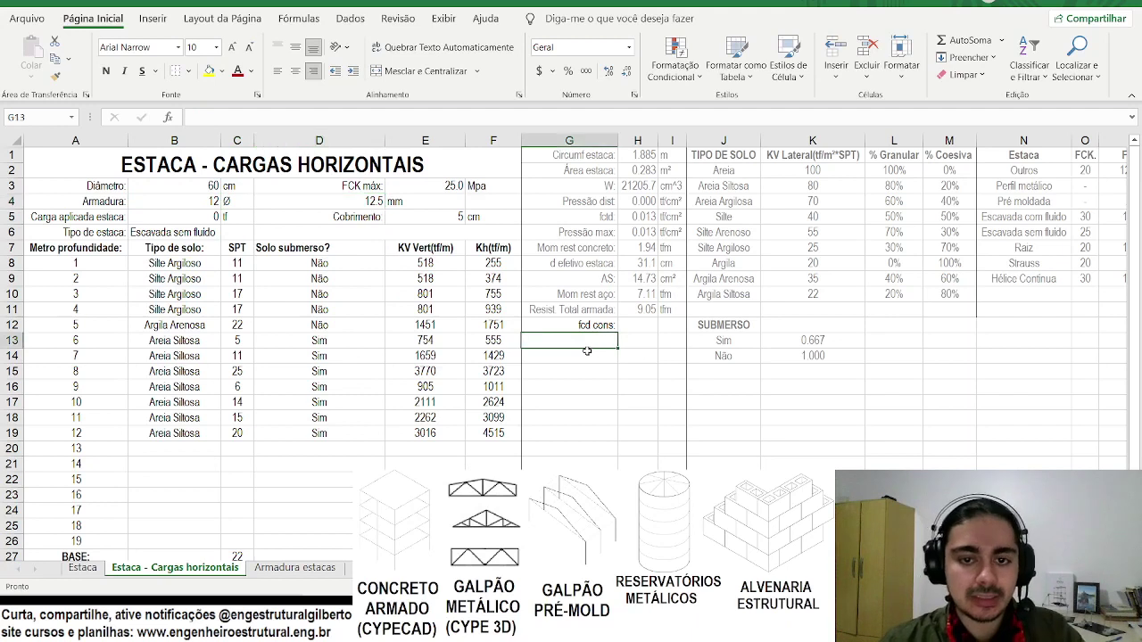
{"action": "type", "text": "AS:"}
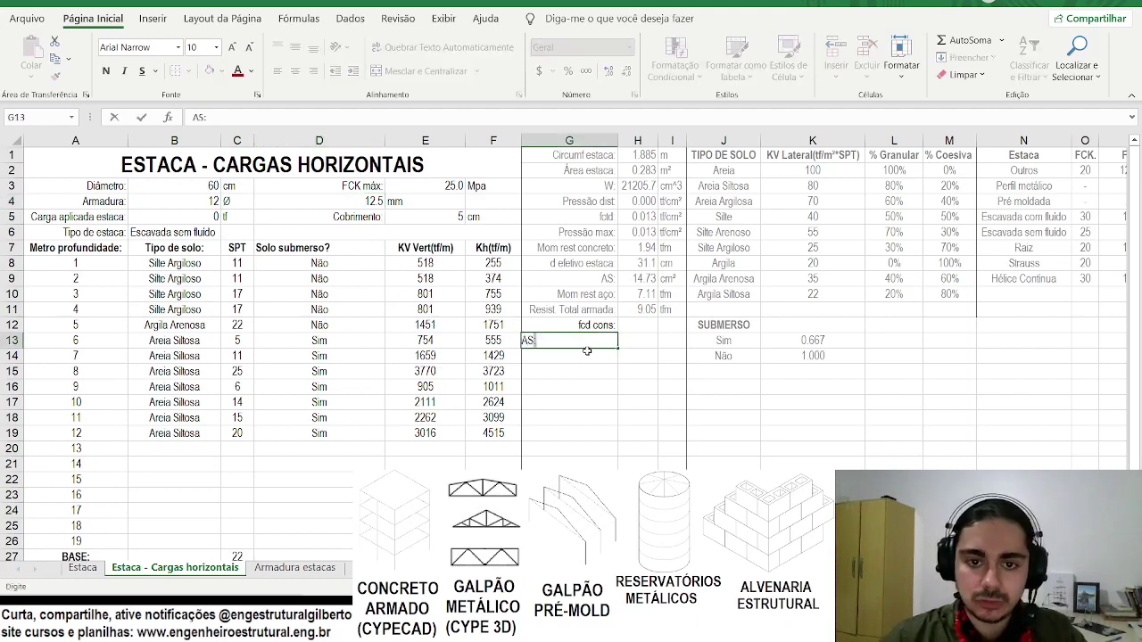
{"action": "type", "text": "AC:"}
{"action": "key", "text": "Tab"}
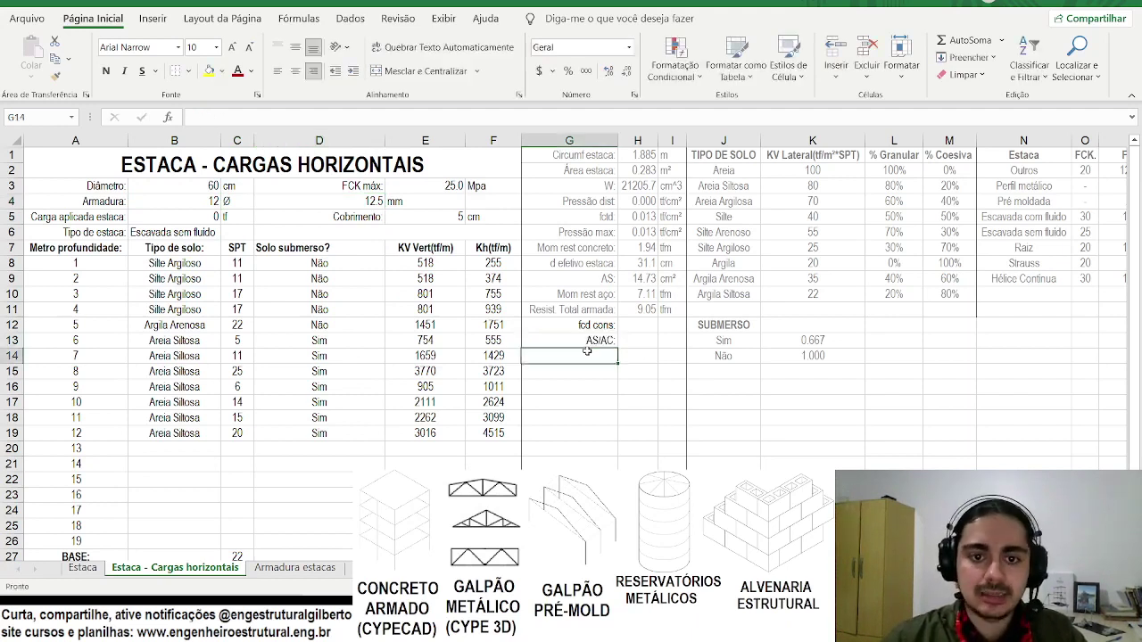
Enter the AS/AC formula =(H9)/(B3^2*PI()/G13) in H13, dividing the steel area by the pile section.
{"action": "type", "text": "=("}
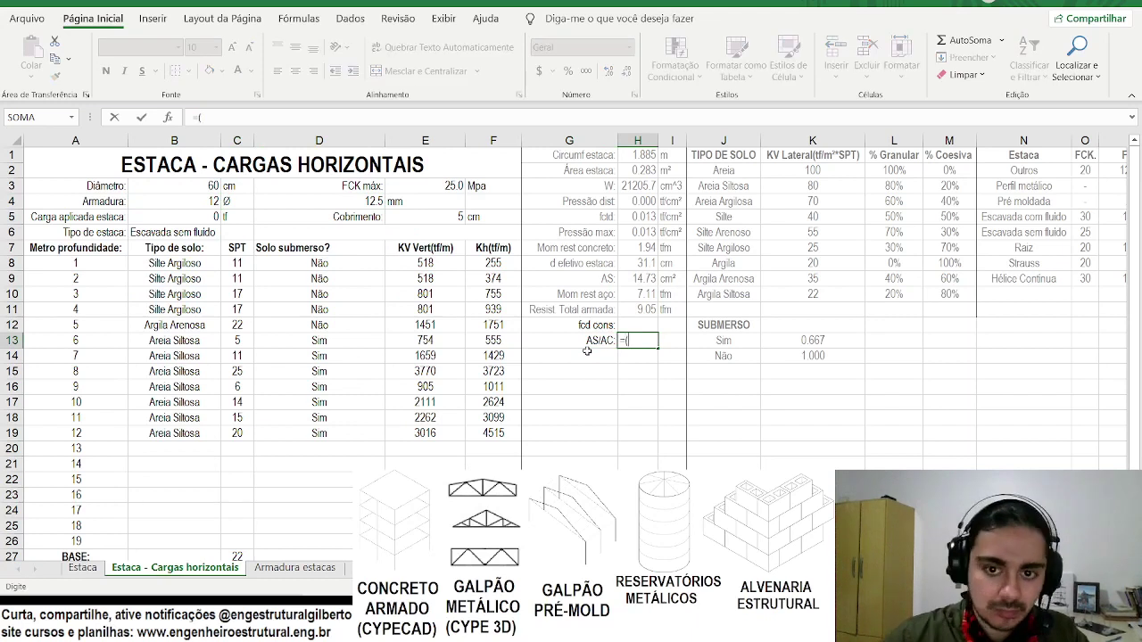
{"action": "left_click", "coordinate": [635, 279]}
{"action": "type", "text": "/"}
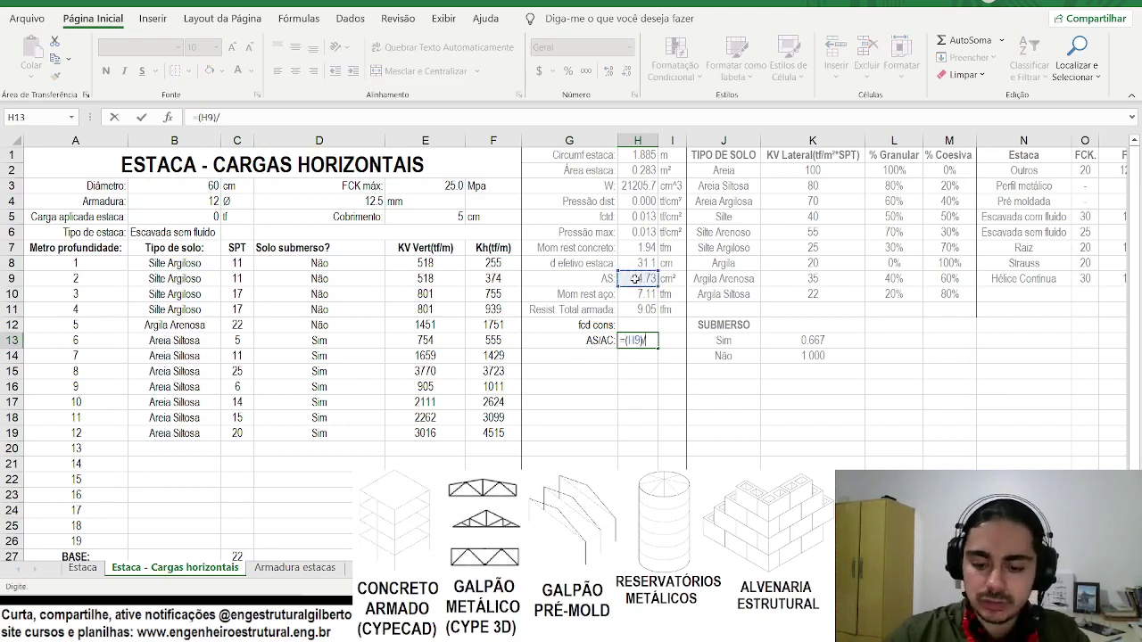
{"action": "type", "text": "("}
{"action": "left_click", "coordinate": [183, 185]}
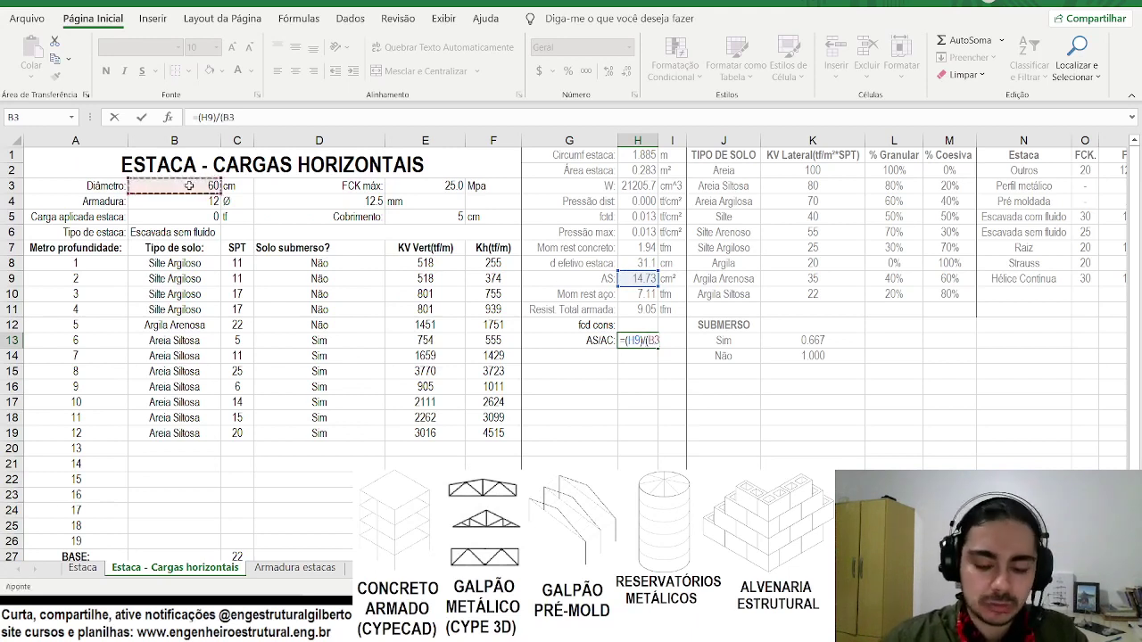
{"action": "type", "text": "^2*pi()/"}
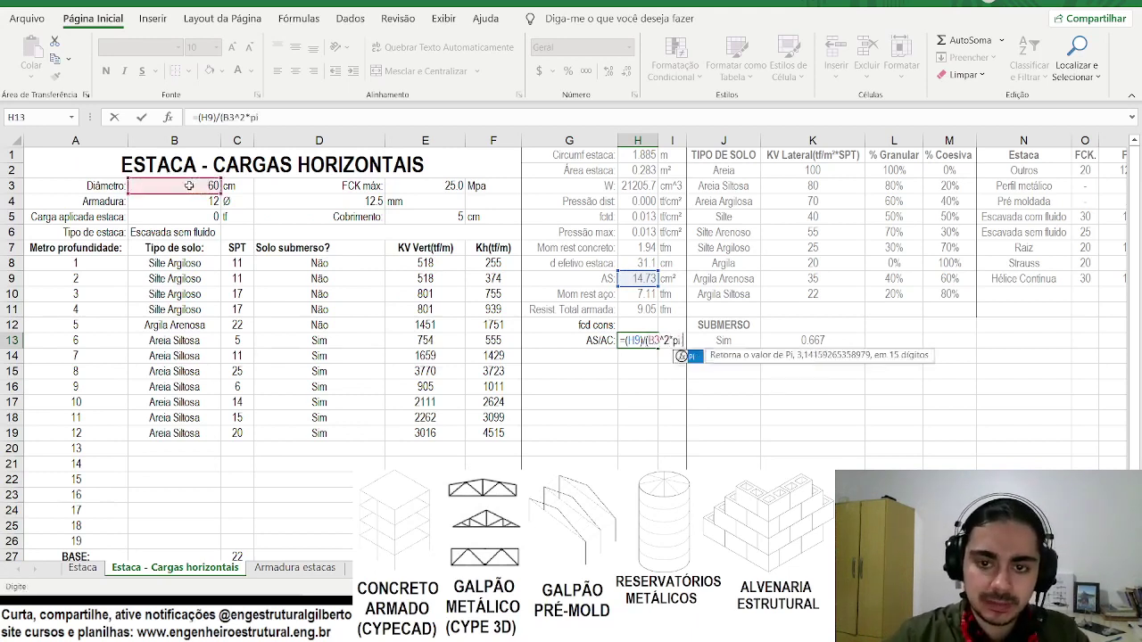
{"action": "key", "text": "Left"}
{"action": "type", "text": ")"}
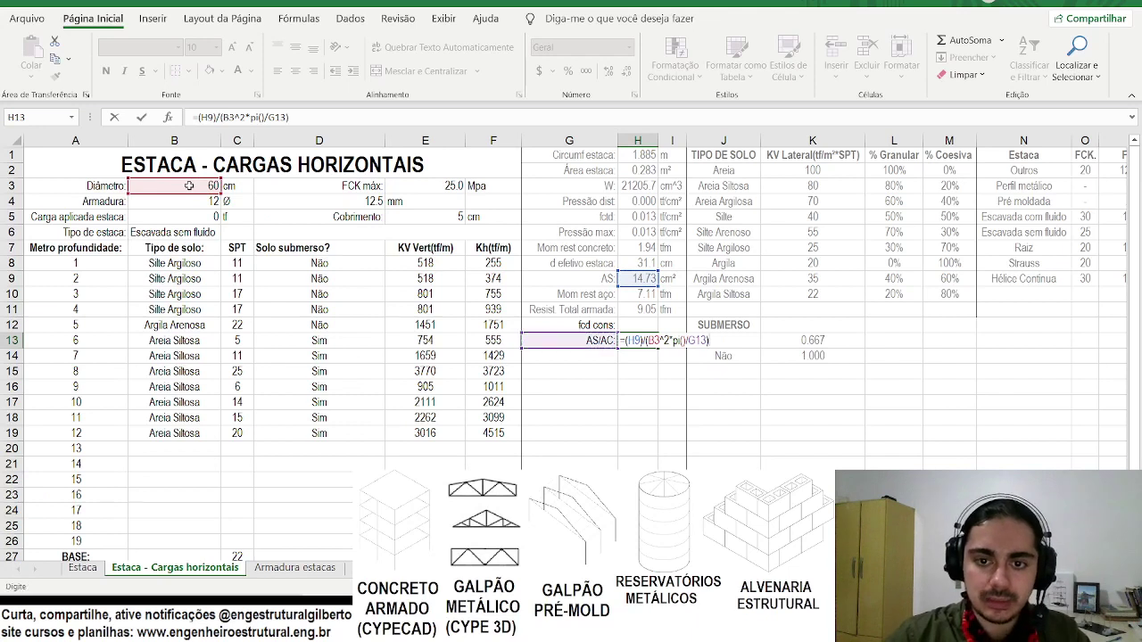
{"action": "key", "text": "Return"}
Correct the H13 formula to =(H9)/(B3^2*PI()/4) by replacing the G13 reference with 4.
{"action": "key", "text": "Up"}
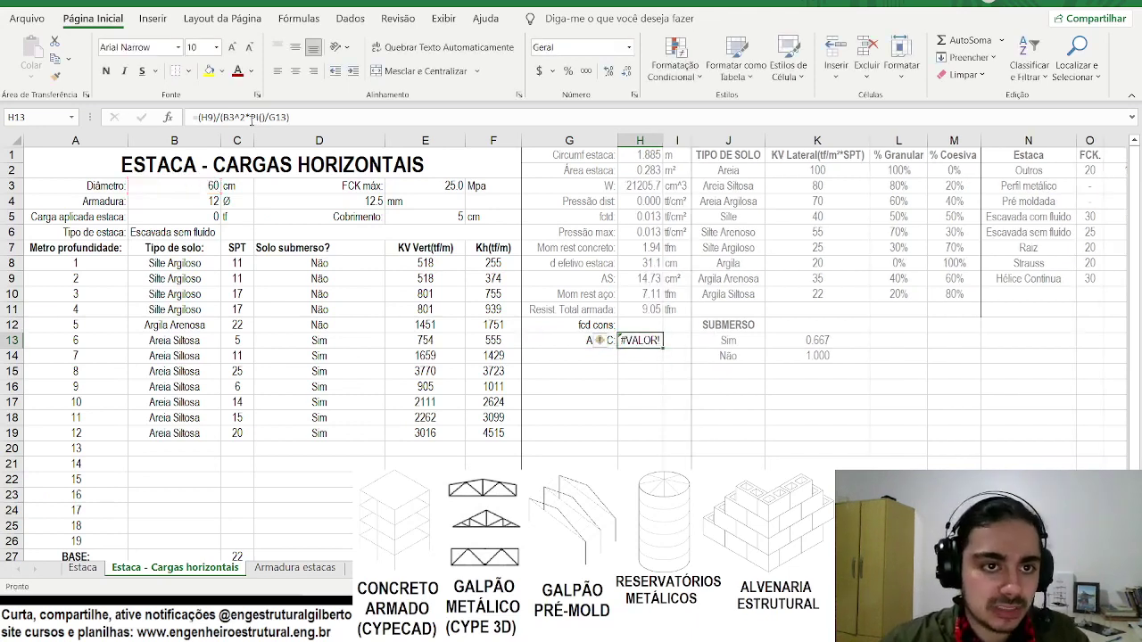
{"action": "left_click", "coordinate": [243, 118]}
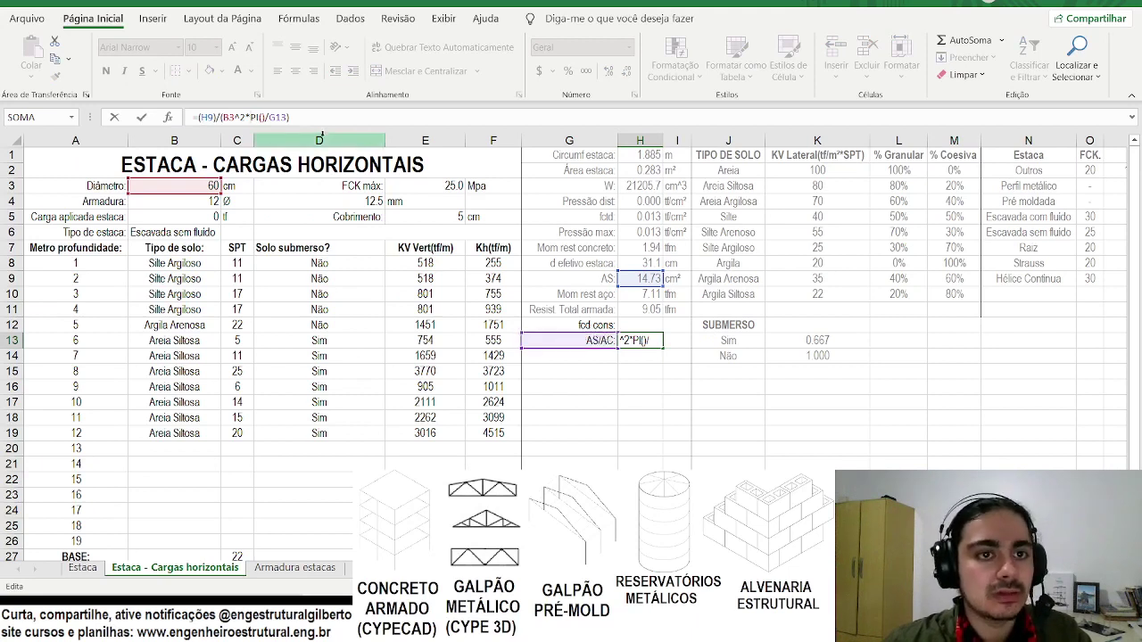
{"action": "double_click", "coordinate": [277, 117]}
{"action": "type", "text": "4"}
{"action": "key", "text": "Return"}
{"action": "key", "text": "Up"}
Format the AS/AC ratio as a two-decimal percentage in Arial Narrow, merged and centred across H13:I13.
{"action": "left_click", "coordinate": [568, 70]}
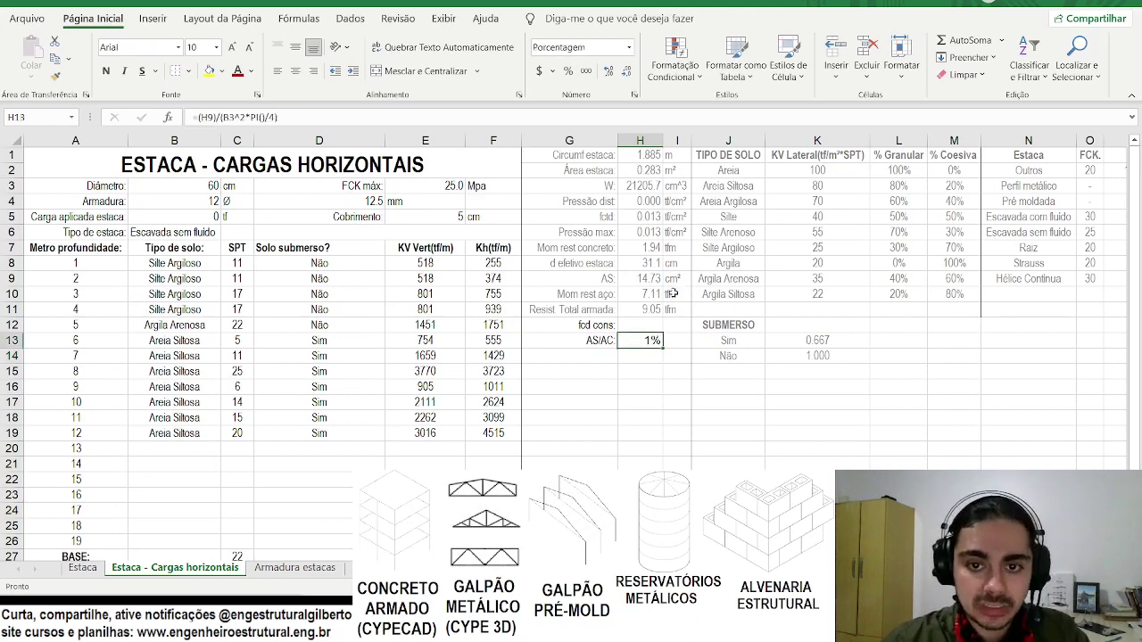
{"action": "left_click_drag", "start_coordinate": [659, 340], "coordinate": [683, 341]}
{"action": "left_click", "coordinate": [426, 70]}
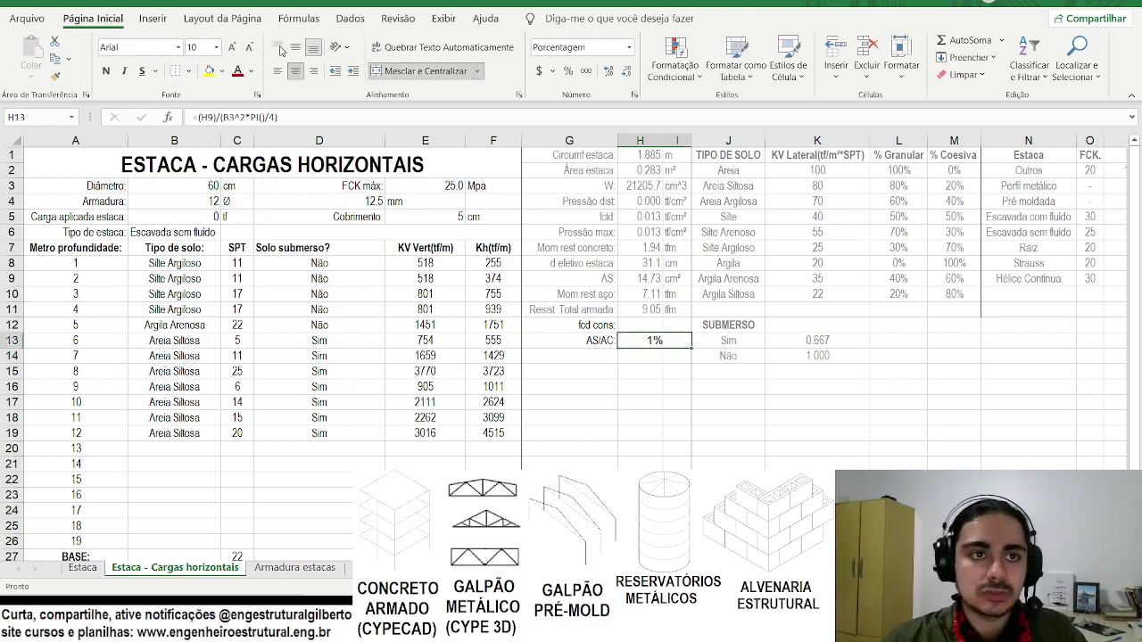
{"action": "left_click", "coordinate": [178, 48]}
{"action": "left_click", "coordinate": [143, 308]}
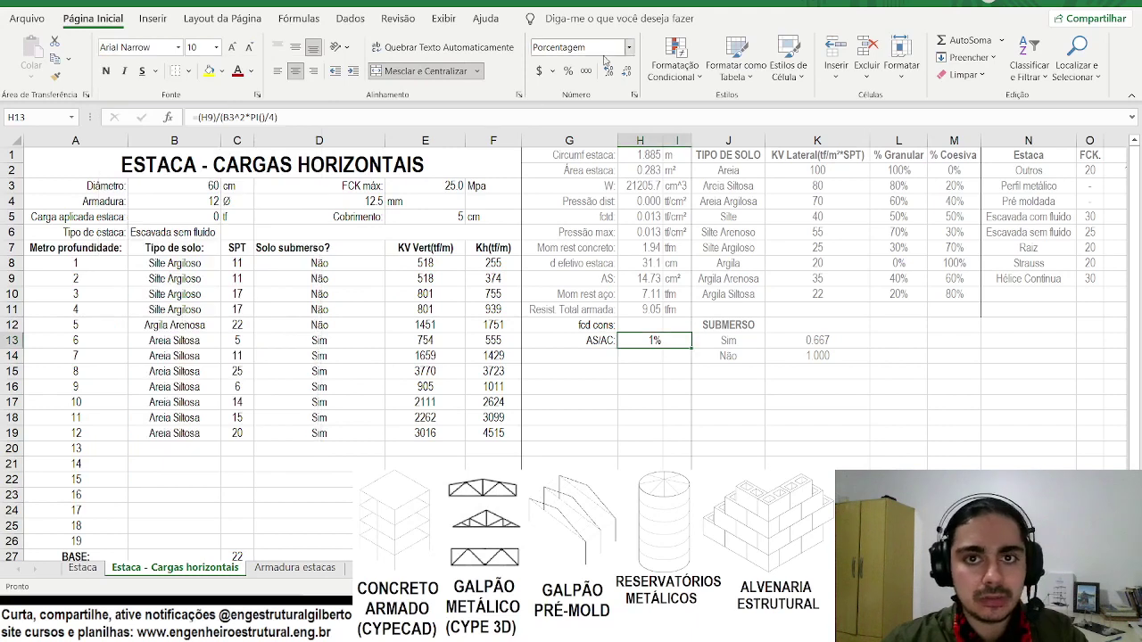
{"action": "left_click", "coordinate": [608, 71]}
{"action": "left_click", "coordinate": [608, 71]}
Set the text of the AS/AC row G13:I13 to the same grey as the rows above.
{"action": "left_click_drag", "start_coordinate": [600, 340], "coordinate": [656, 340]}
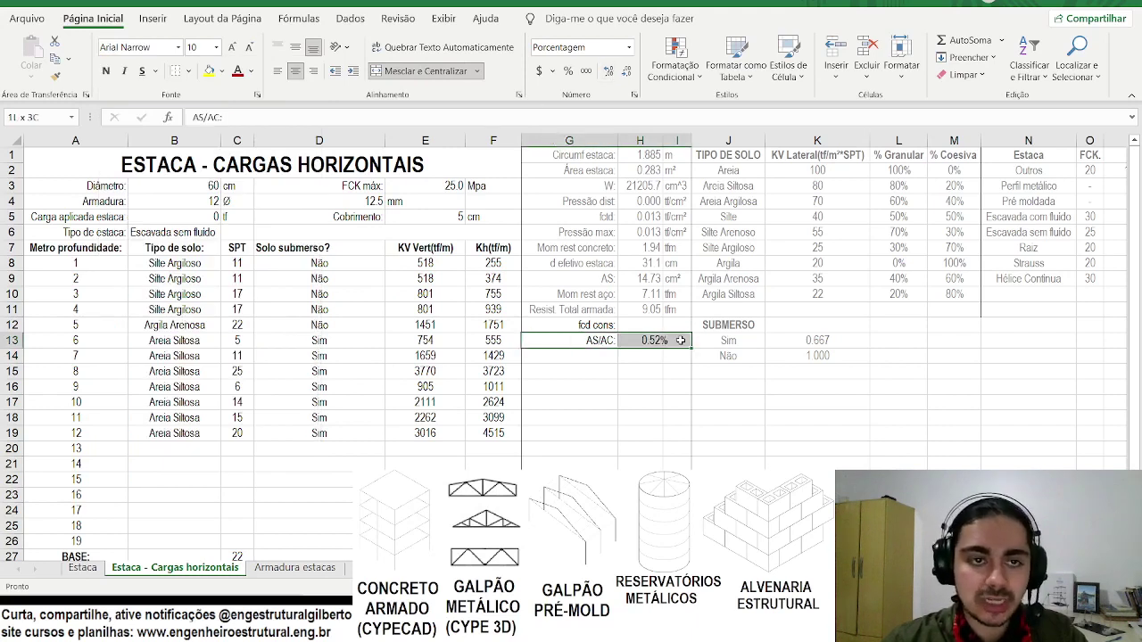
{"action": "left_click", "coordinate": [252, 74]}
{"action": "left_click", "coordinate": [243, 200]}
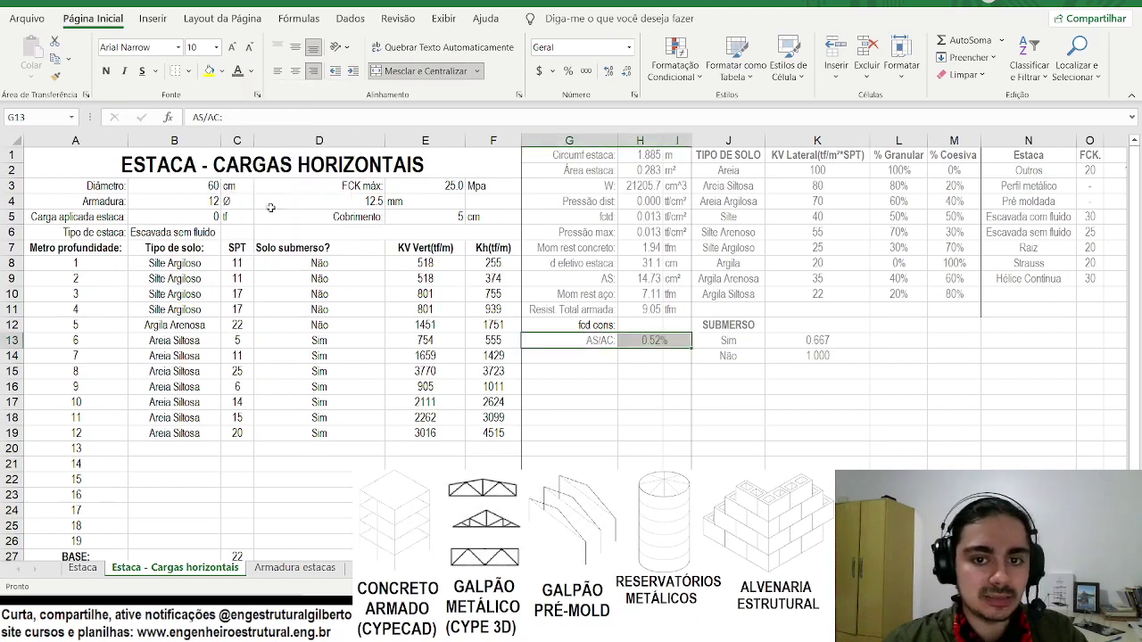
{"action": "left_click", "coordinate": [493, 279]}
Set the pile reinforcement in B4 to 10 bars.
{"action": "left_click", "coordinate": [206, 202]}
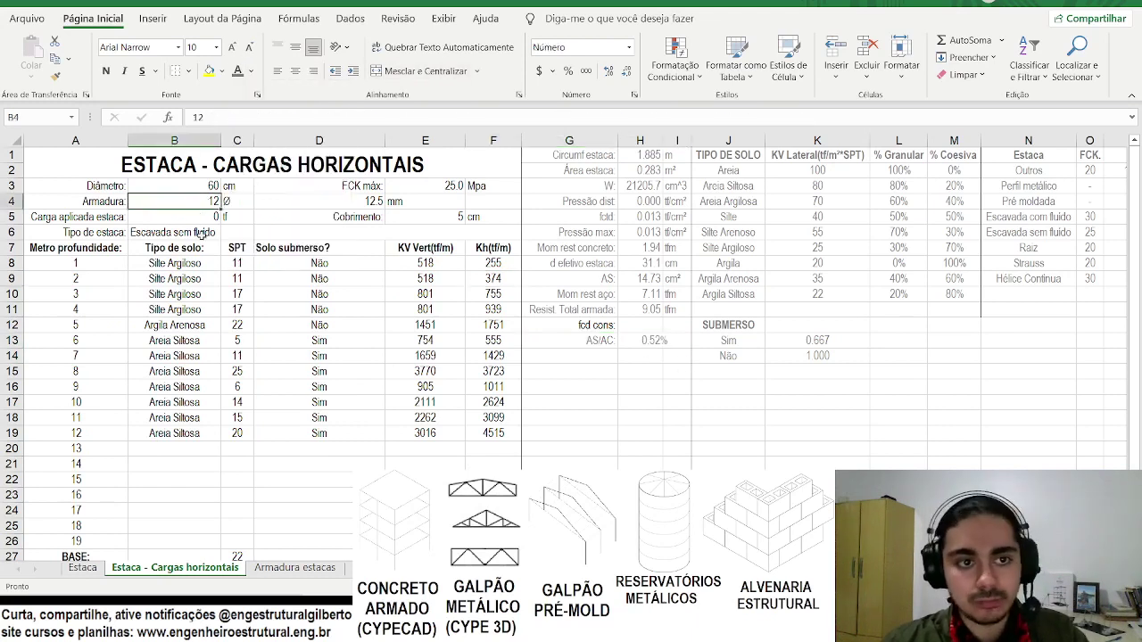
{"action": "key", "text": "Right"}
{"action": "key", "text": "Right"}
{"action": "key", "text": "Right"}
{"action": "key", "text": "Right"}
{"action": "key", "text": "Right"}
{"action": "key", "text": "Right"}
{"action": "key", "text": "Right"}
{"action": "key", "text": "Right"}
{"action": "key", "text": "Right"}
{"action": "key", "text": "Right"}
{"action": "key", "text": "Right"}
{"action": "key", "text": "Right"}
{"action": "key", "text": "Right"}
{"action": "key", "text": "Right"}
{"action": "key", "text": "Right"}
{"action": "key", "text": "Right"}
{"action": "key", "text": "Right"}
{"action": "key", "text": "Right"}
{"action": "scroll", "coordinate": [522, 214], "scroll_direction": "left", "scroll_amount": 4}
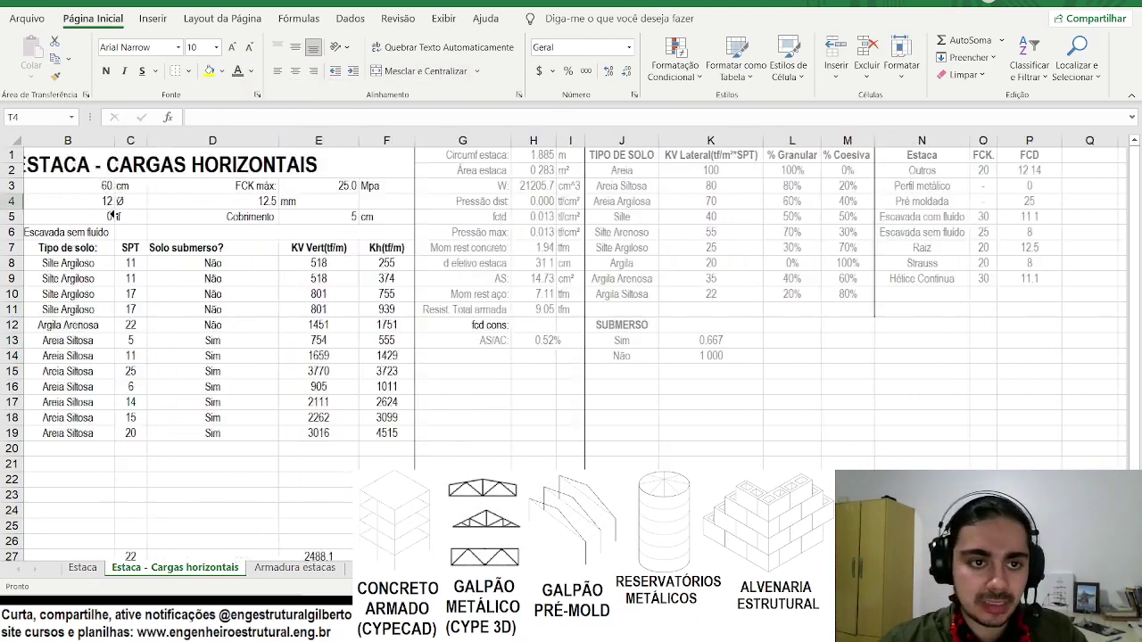
{"action": "left_click", "coordinate": [187, 200]}
{"action": "type", "text": "10"}
{"action": "key", "text": "Return"}
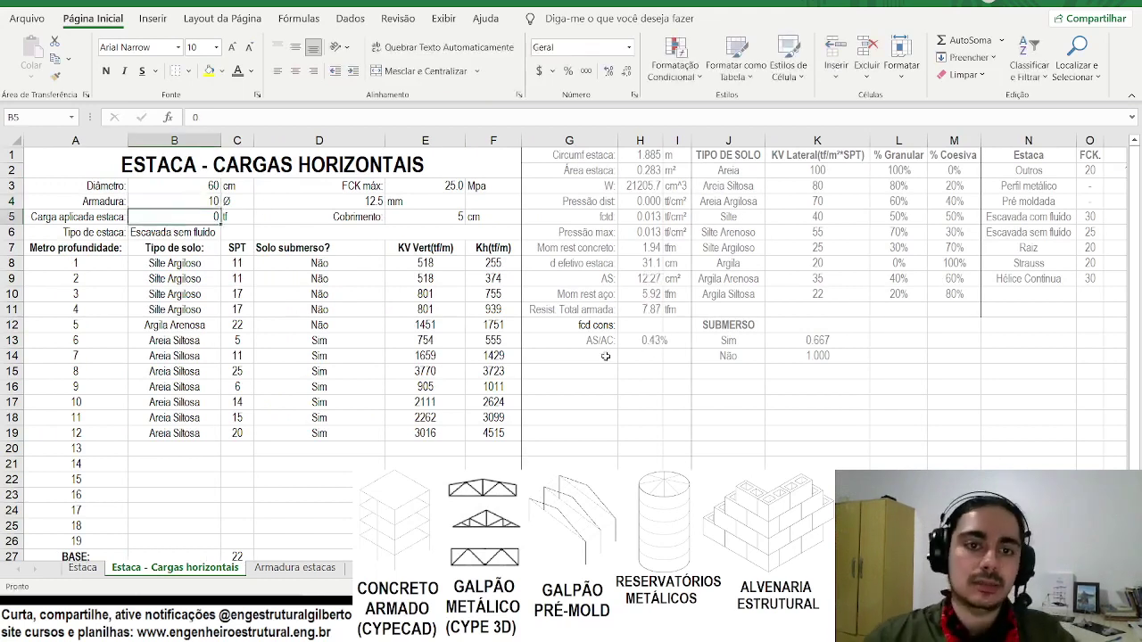
Enter =PROCV(B6,N2:P9,3,FALSO) in H12 to look up the considered fcd for the selected pile type.
{"action": "left_click", "coordinate": [598, 325]}
{"action": "left_click", "coordinate": [642, 325]}
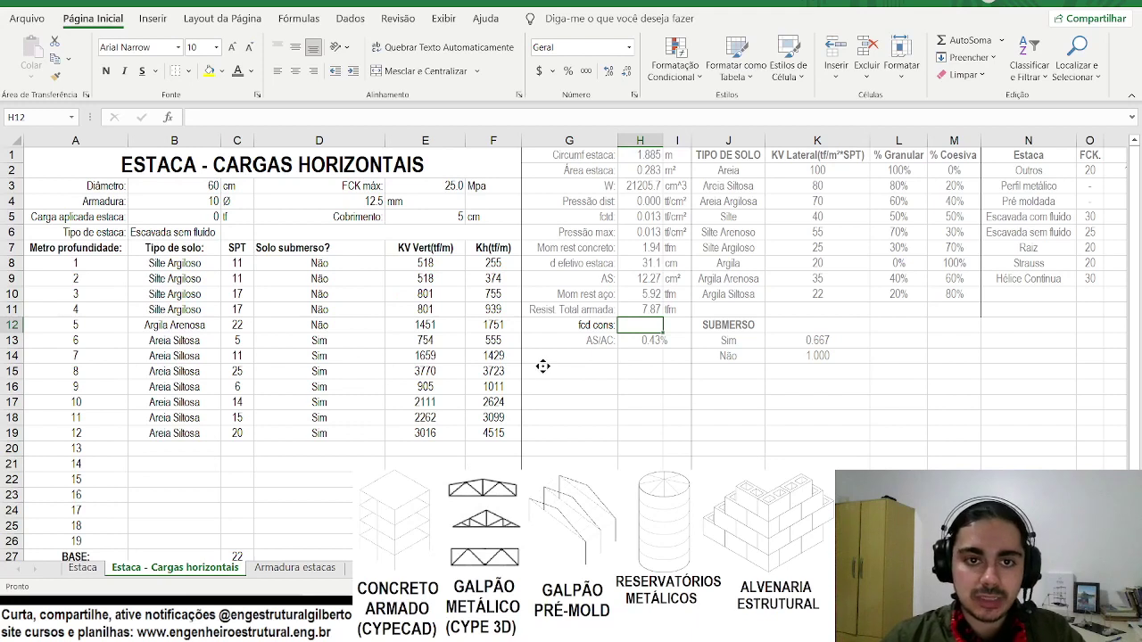
{"action": "scroll", "coordinate": [547, 366], "scroll_direction": "right", "scroll_amount": 1}
{"action": "type", "text": "=procv("}
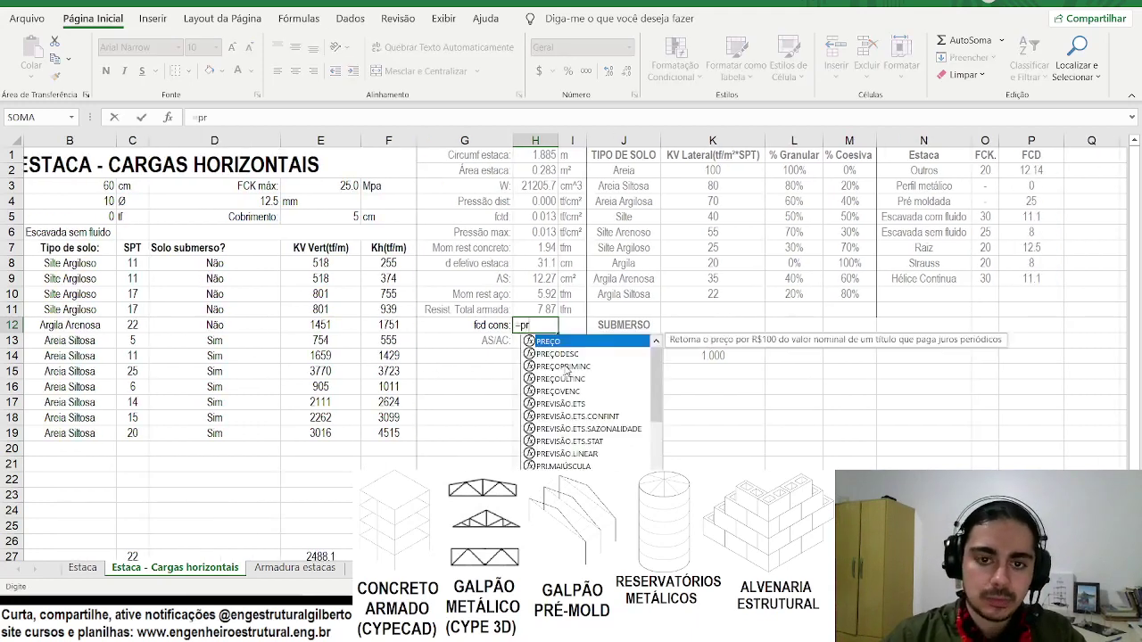
{"action": "left_click", "coordinate": [88, 233]}
{"action": "type", "text": ","}
{"action": "left_click", "coordinate": [944, 170]}
{"action": "left_click_drag", "start_coordinate": [944, 170], "coordinate": [1031, 278]}
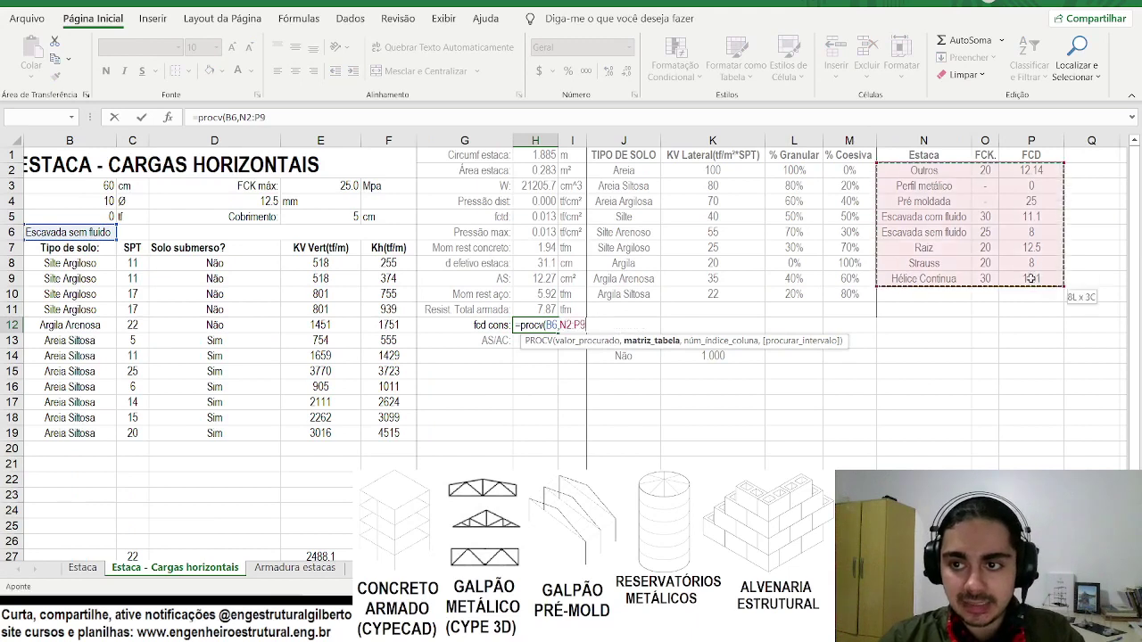
{"action": "type", "text": ",3,falso)"}
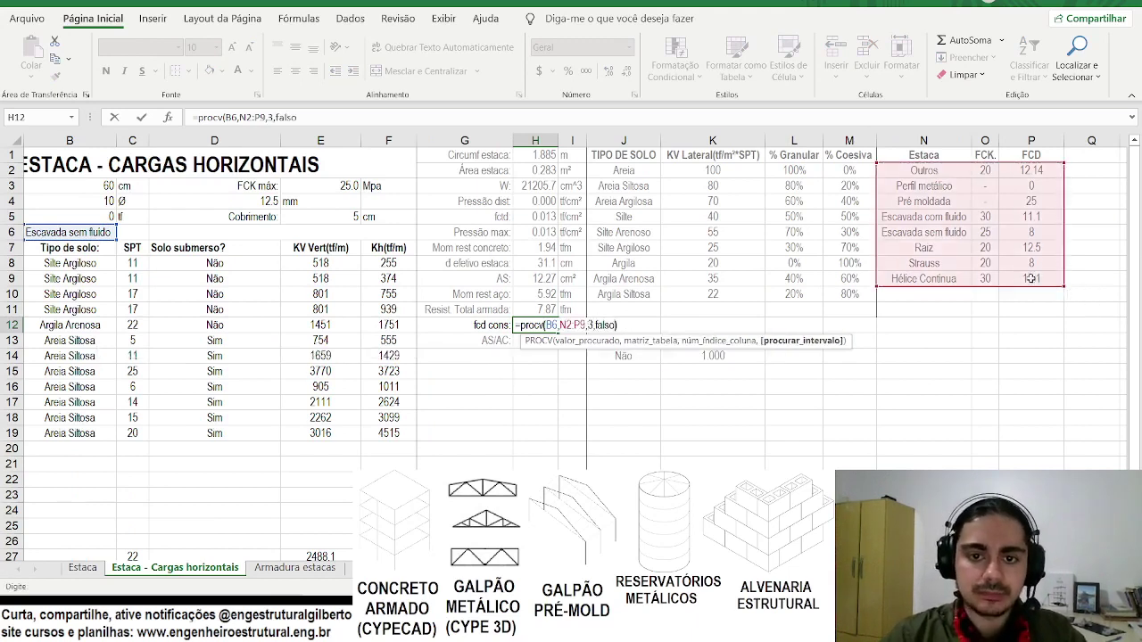
{"action": "key", "text": "Return"}
Enter the unit Mpa in I12 and set the considered fcd row G12:I12 to grey text.
{"action": "key", "text": "Right"}
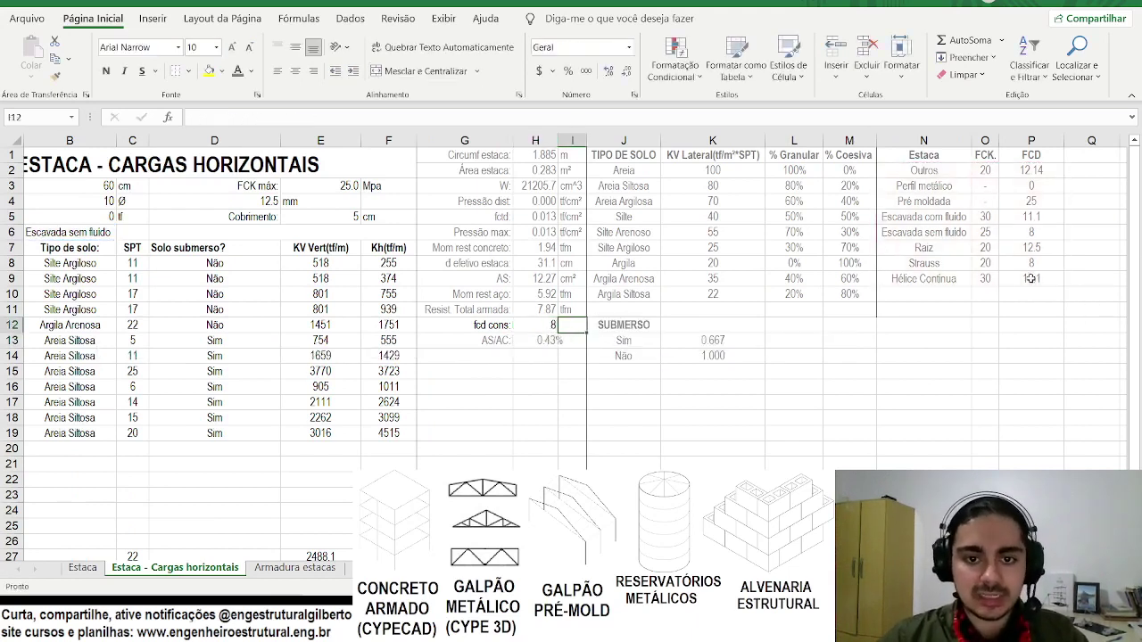
{"action": "type", "text": "M"}
{"action": "key", "text": "Return"}
{"action": "key", "text": "Up"}
{"action": "key", "text": "Left"}
{"action": "key", "text": "Left"}
{"action": "key", "text": "shift+Right"}
{"action": "key", "text": "shift+Right"}
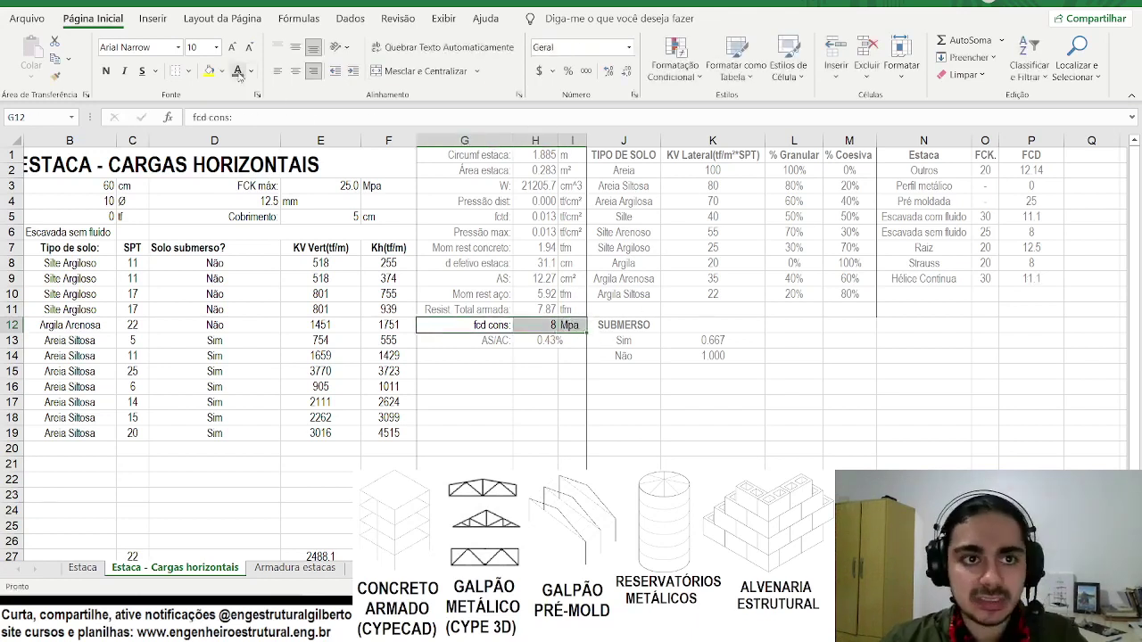
Rework the fctd formula in H5 to use the considered fcd in H12 instead of E3 and remove the 1.4 divisor.
{"action": "left_click", "coordinate": [522, 217]}
{"action": "left_click", "coordinate": [253, 117]}
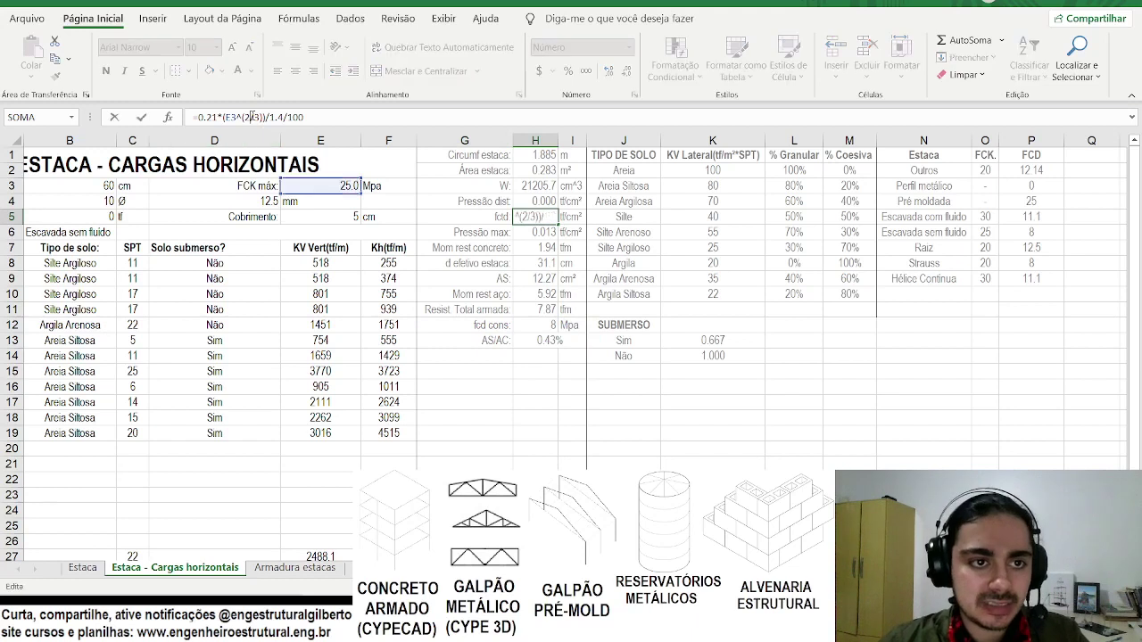
{"action": "double_click", "coordinate": [230, 117]}
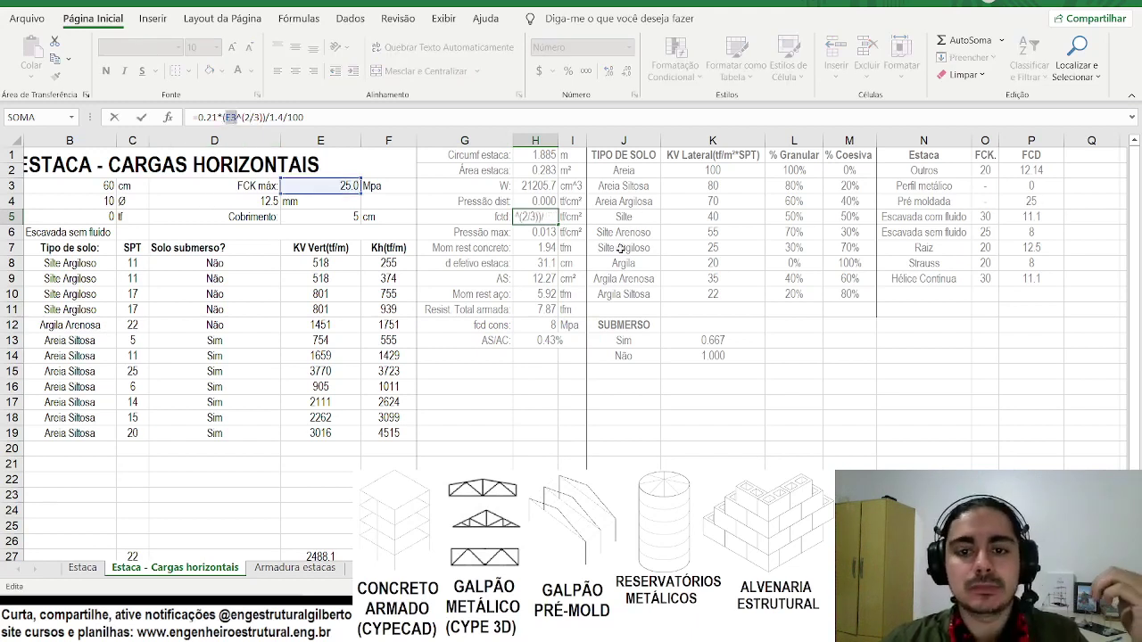
{"action": "left_click", "coordinate": [546, 325]}
{"action": "double_click", "coordinate": [281, 118]}
{"action": "key", "text": "BackSpace"}
{"action": "key", "text": "BackSpace"}
{"action": "key", "text": "Return"}
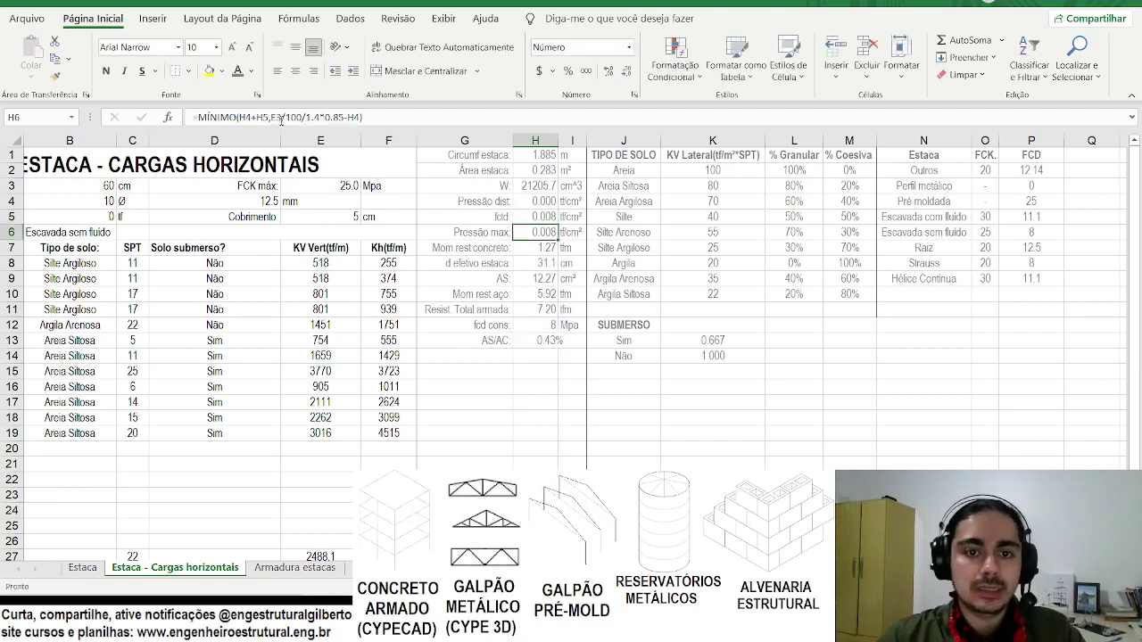
{"action": "key", "text": "Up"}
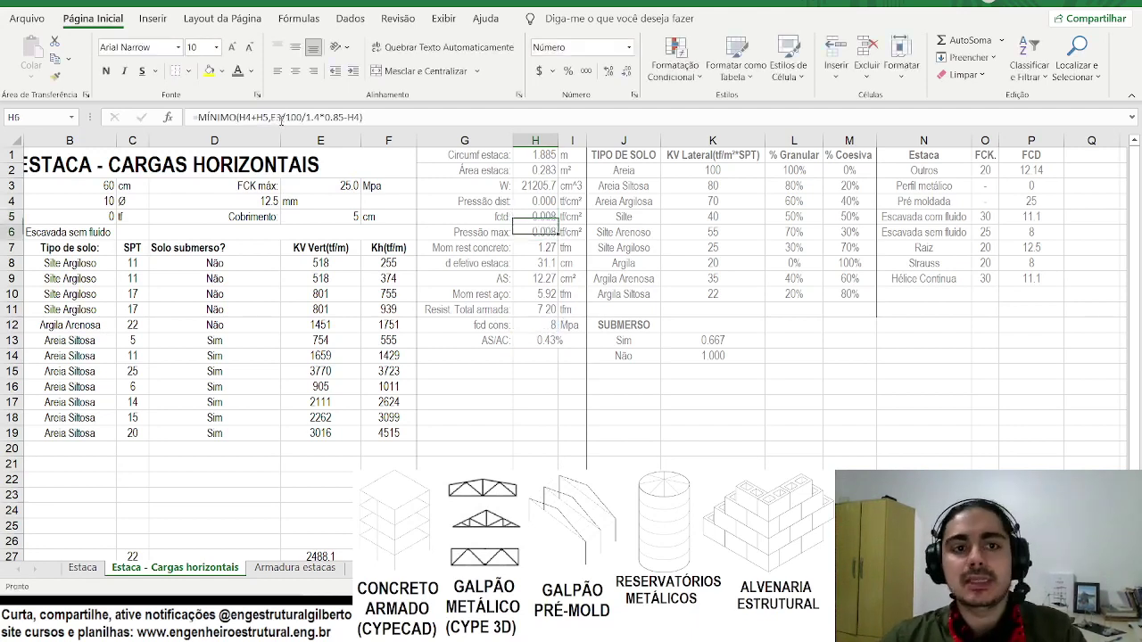
{"action": "key", "text": "Down"}
Set the applied pile load in B5 to 50 tf.
{"action": "scroll", "coordinate": [337, 225], "scroll_direction": "left", "scroll_amount": 2}
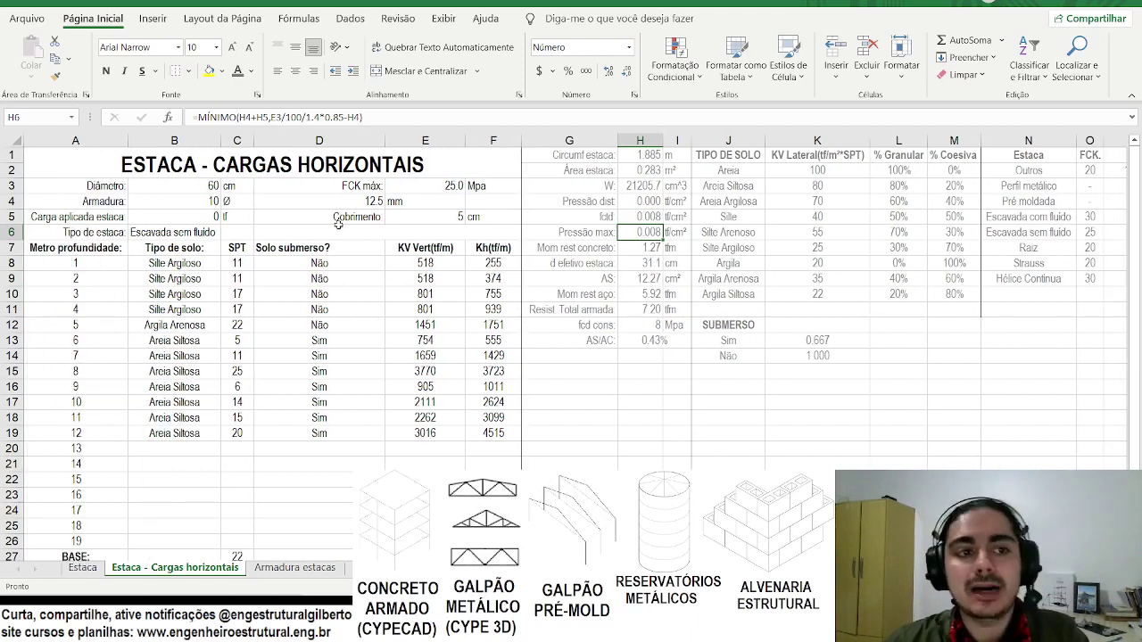
{"action": "left_click", "coordinate": [189, 219]}
{"action": "type", "text": "50"}
{"action": "key", "text": "Return"}
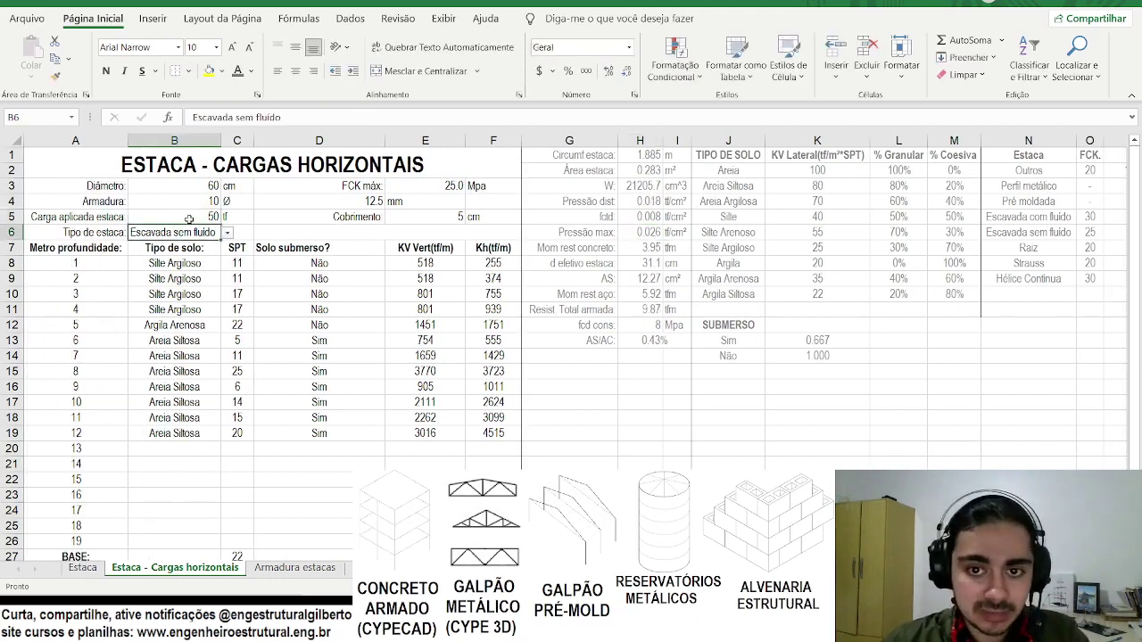
{"action": "left_click", "coordinate": [189, 219]}
{"action": "scroll", "coordinate": [311, 241], "scroll_direction": "down", "scroll_amount": 1}
{"action": "scroll", "coordinate": [353, 321], "scroll_direction": "up", "scroll_amount": 1}
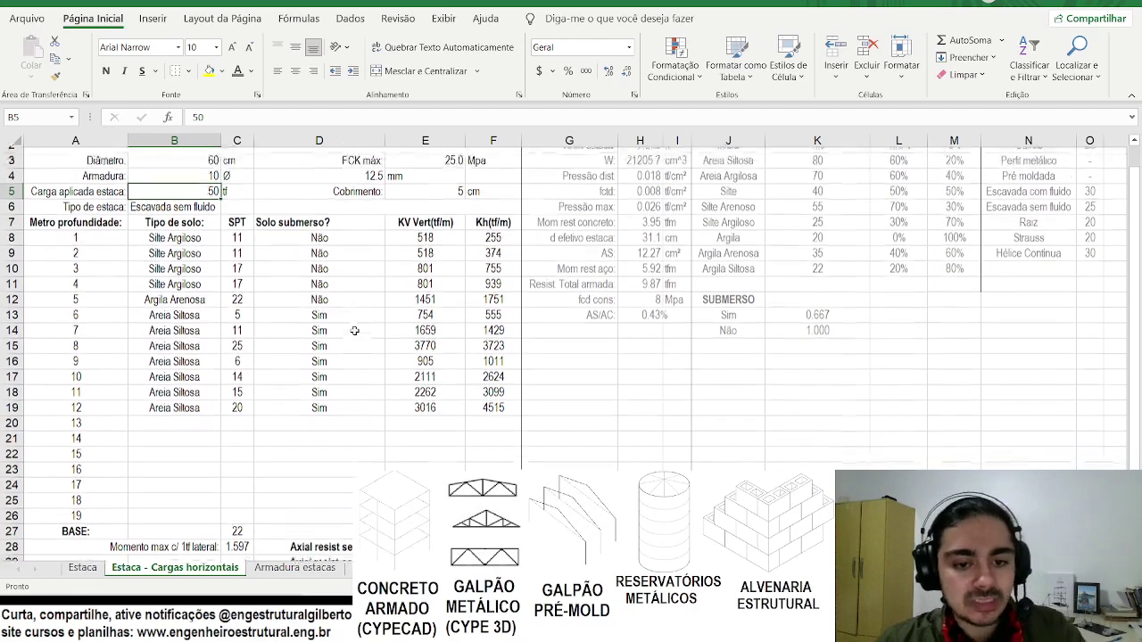
{"action": "scroll", "coordinate": [332, 272], "scroll_direction": "down", "scroll_amount": 1}
{"action": "scroll", "coordinate": [331, 271], "scroll_direction": "down", "scroll_amount": 1}
{"action": "scroll", "coordinate": [332, 271], "scroll_direction": "up", "scroll_amount": 1}
Undo the applied load change and the fctd formula edit, and check the axial and moment results below the table.
{"action": "key", "text": "ctrl+z"}
{"action": "key", "text": "Right"}
{"action": "key", "text": "Right"}
{"action": "key", "text": "Right"}
{"action": "key", "text": "Right"}
{"action": "key", "text": "Right"}
{"action": "key", "text": "Right"}
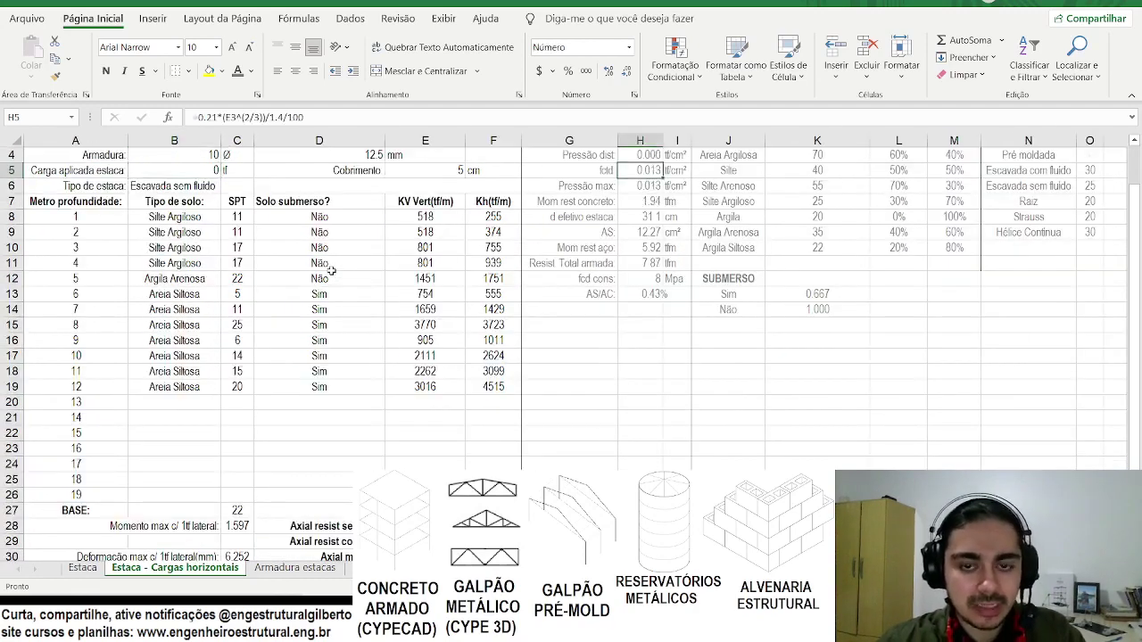
{"action": "scroll", "coordinate": [331, 271], "scroll_direction": "down", "scroll_amount": 1}
{"action": "scroll", "coordinate": [331, 270], "scroll_direction": "down", "scroll_amount": 2}
{"action": "scroll", "coordinate": [331, 270], "scroll_direction": "down", "scroll_amount": 1}
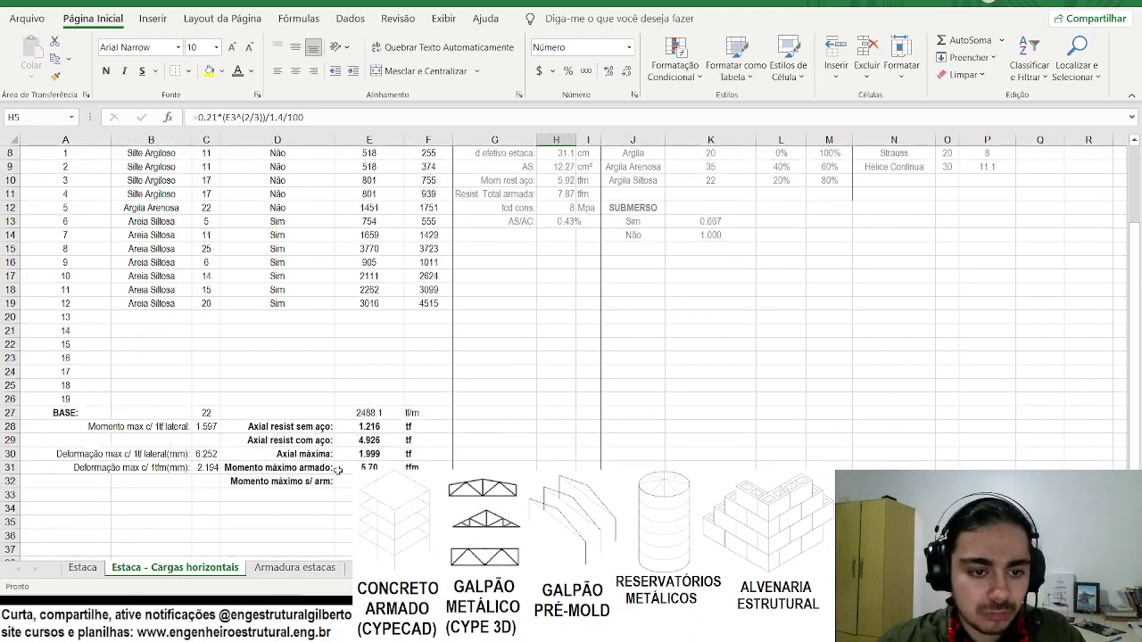
{"action": "scroll", "coordinate": [357, 402], "scroll_direction": "up", "scroll_amount": 3}
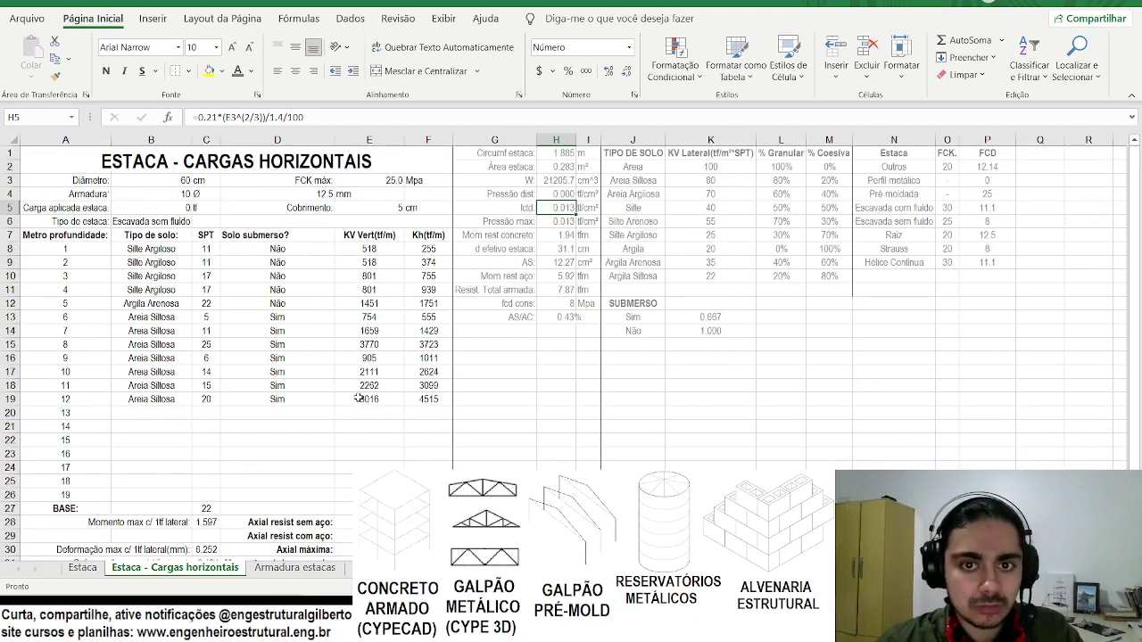
Change the H5 fctd formula to =0.21*(H12^(2/3))/100, referencing the considered fcd without the 1.4 divisor, and check the resistance results.
{"action": "double_click", "coordinate": [231, 118]}
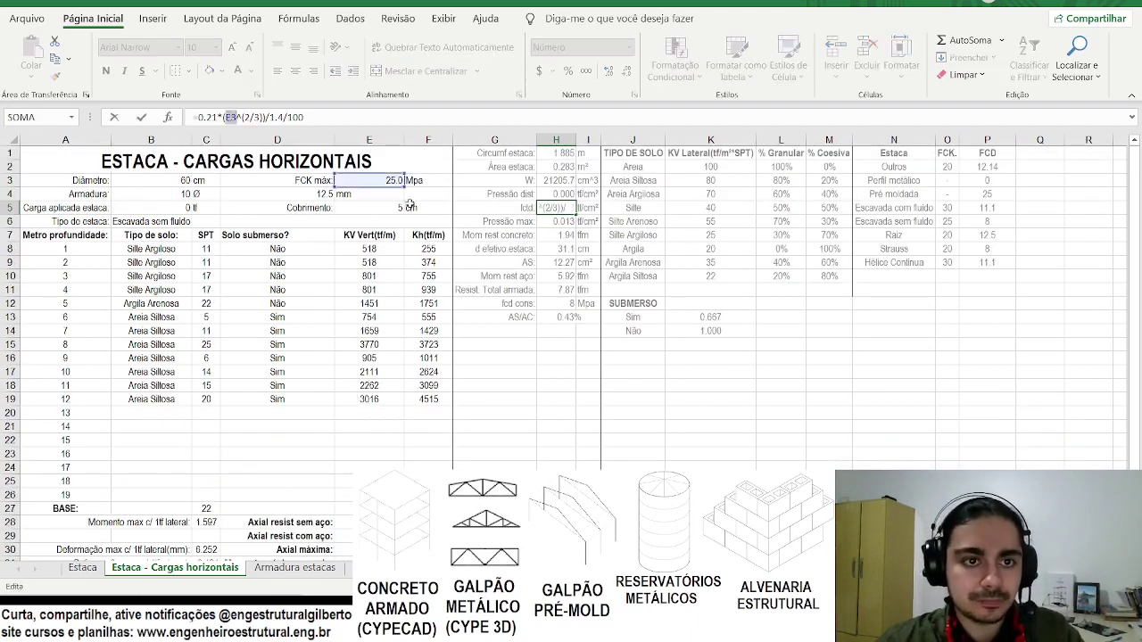
{"action": "left_click", "coordinate": [551, 303]}
{"action": "scroll", "coordinate": [366, 325], "scroll_direction": "down", "scroll_amount": 1}
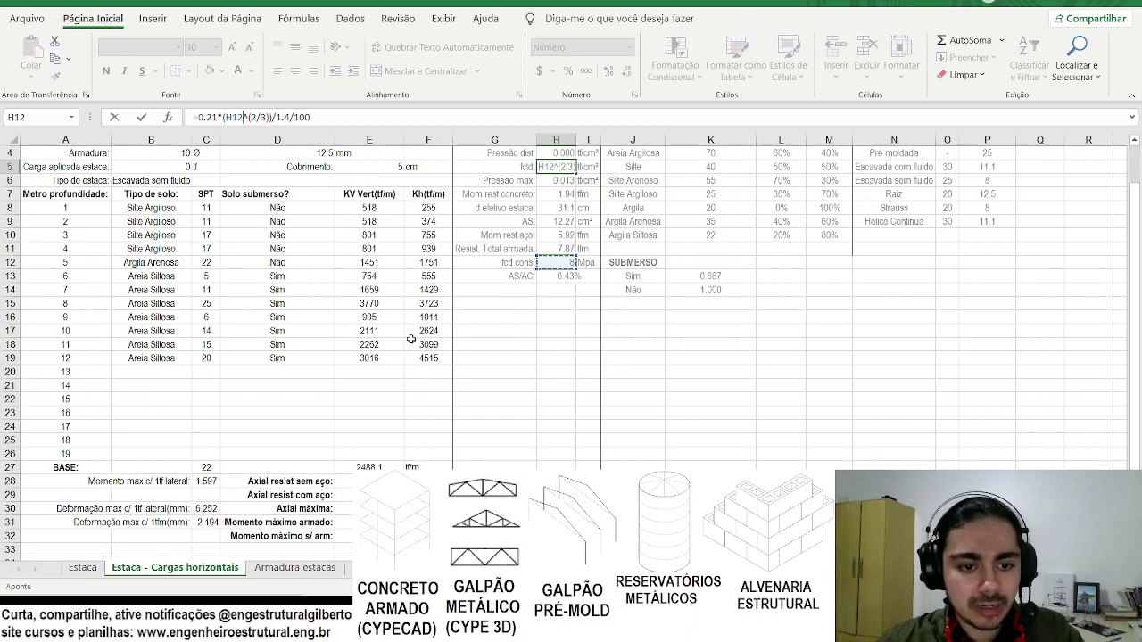
{"action": "scroll", "coordinate": [348, 325], "scroll_direction": "up", "scroll_amount": 1}
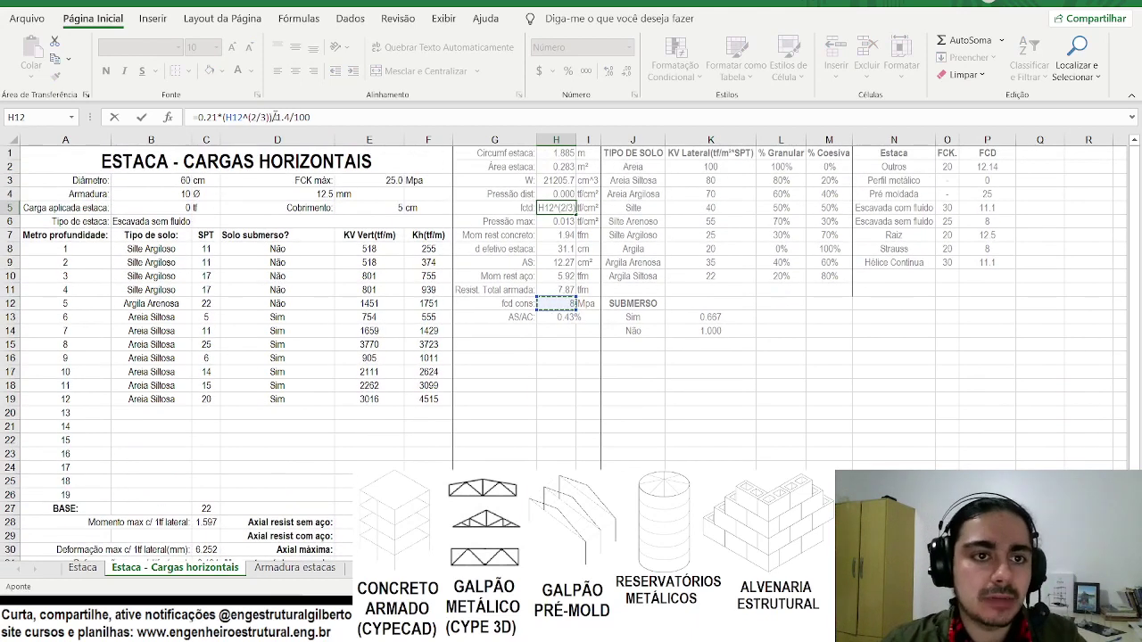
{"action": "key", "text": "Return"}
{"action": "scroll", "coordinate": [348, 326], "scroll_direction": "down", "scroll_amount": 3}
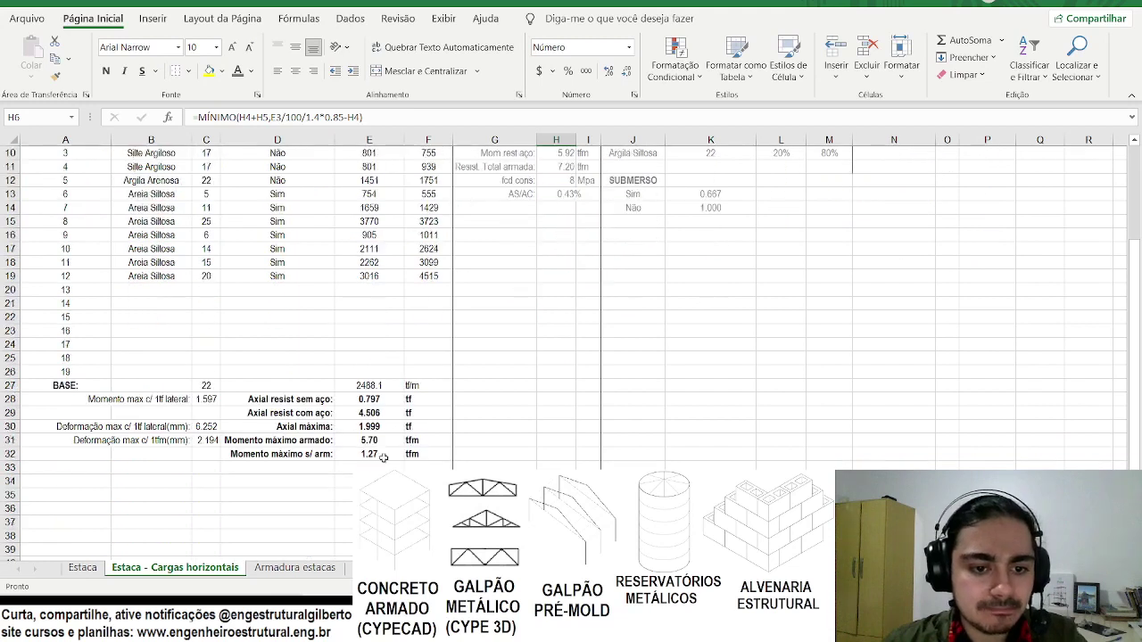
Examine the formulas for the unreinforced maximum moment in E32 and the base stiffness in E27, including the concrete resisting moment they reference.
{"action": "left_click", "coordinate": [380, 453]}
{"action": "scroll", "coordinate": [380, 453], "scroll_direction": "down", "scroll_amount": 1}
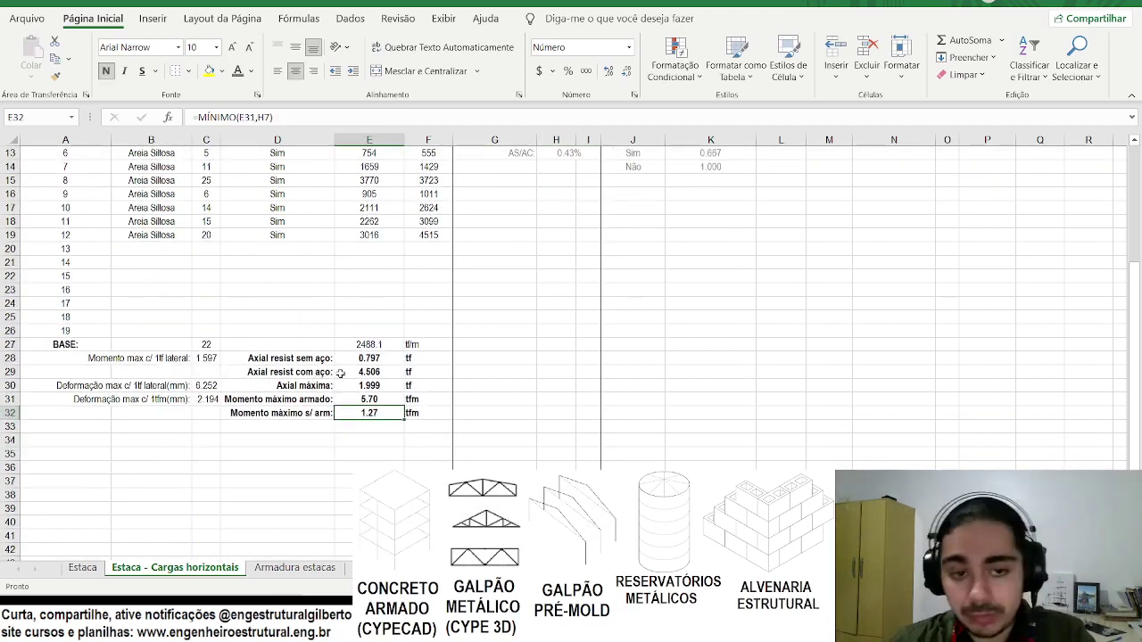
{"action": "left_click", "coordinate": [369, 344]}
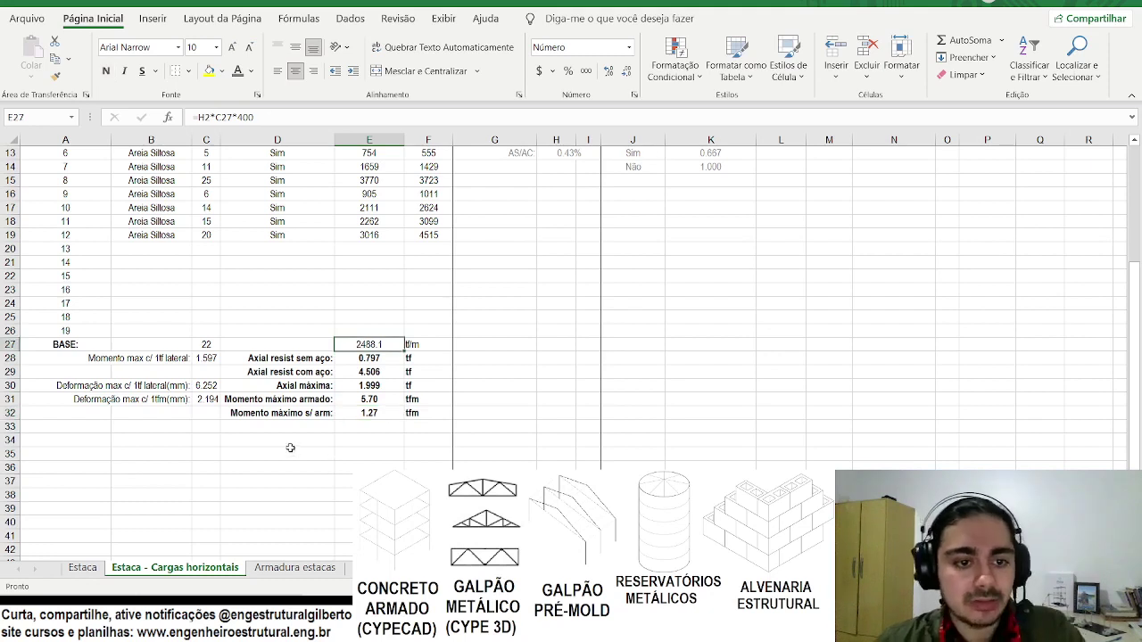
{"action": "scroll", "coordinate": [290, 448], "scroll_direction": "up", "scroll_amount": 3, "text": "ctrl"}
{"action": "left_click", "coordinate": [456, 372]}
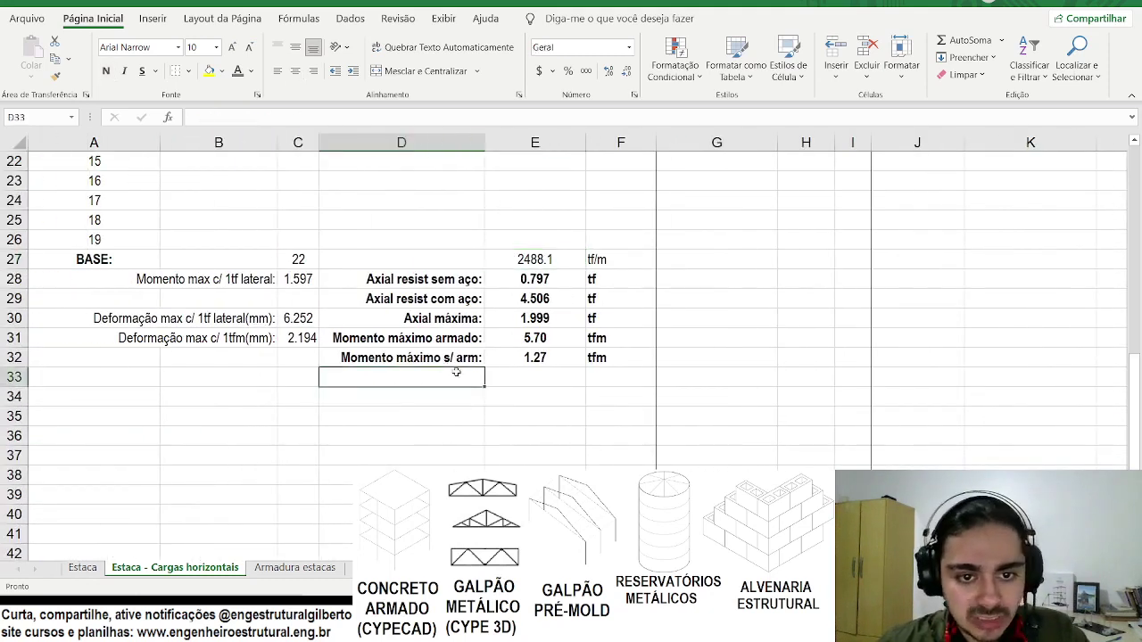
{"action": "left_click", "coordinate": [540, 357]}
{"action": "scroll", "coordinate": [540, 356], "scroll_direction": "down", "scroll_amount": 3, "text": "ctrl"}
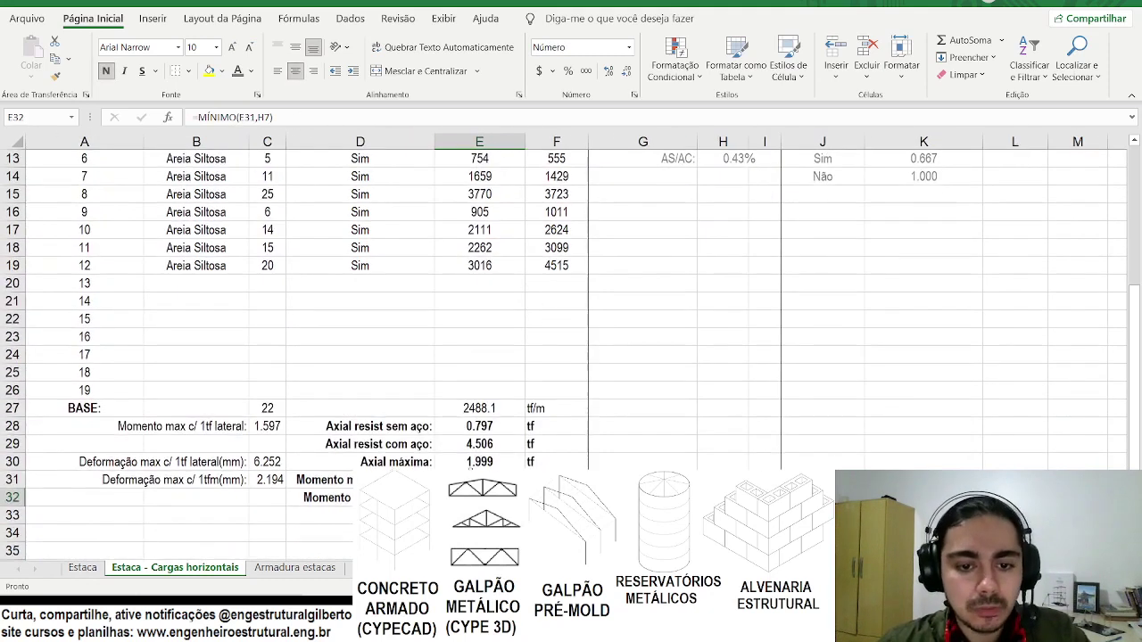
{"action": "left_click", "coordinate": [262, 118]}
{"action": "scroll", "coordinate": [336, 248], "scroll_direction": "up", "scroll_amount": 4}
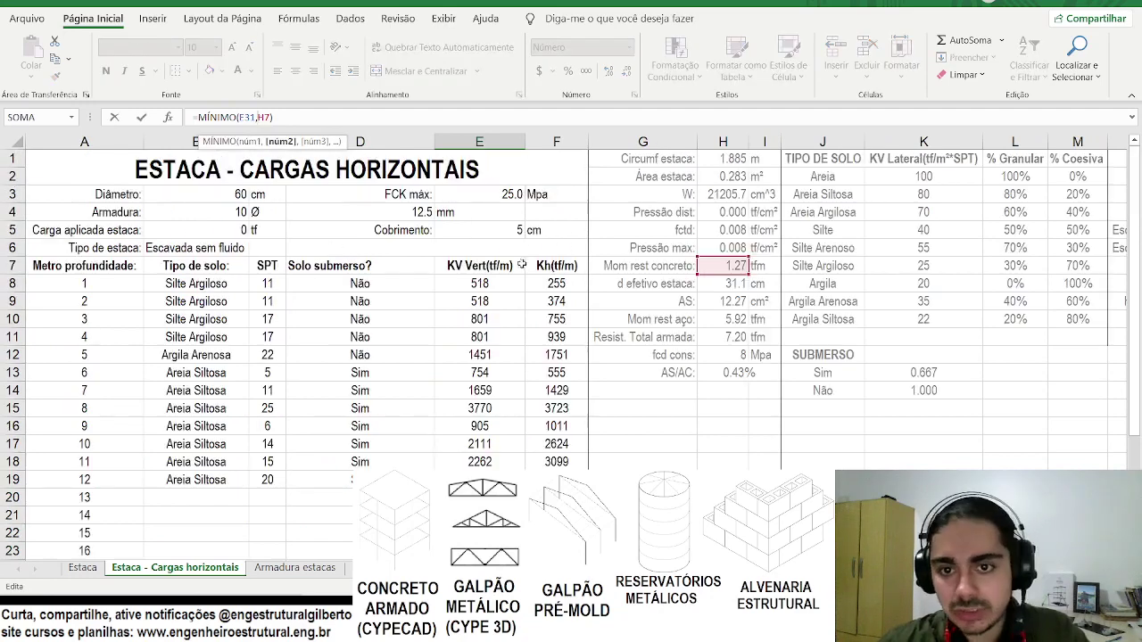
{"action": "key", "text": "Escape"}
{"action": "scroll", "coordinate": [571, 316], "scroll_direction": "up", "scroll_amount": 3}
{"action": "scroll", "coordinate": [574, 319], "scroll_direction": "down", "scroll_amount": 2, "text": "ctrl"}
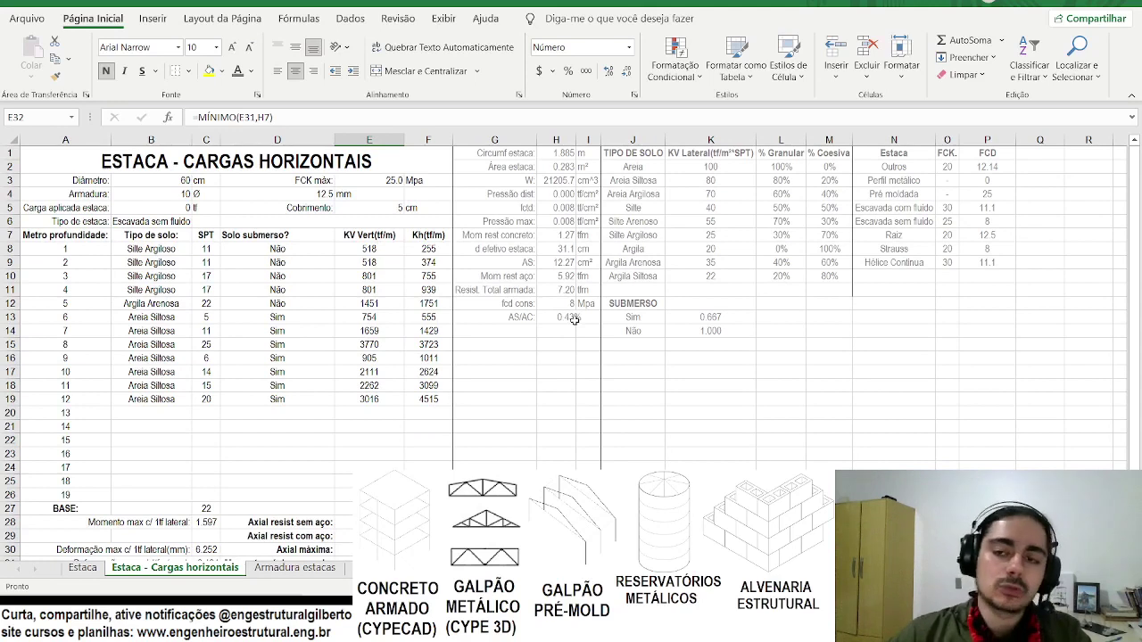
Set the applied pile load in B5 to 100 tf and check the axial and moment results below the table.
{"action": "left_click", "coordinate": [189, 210]}
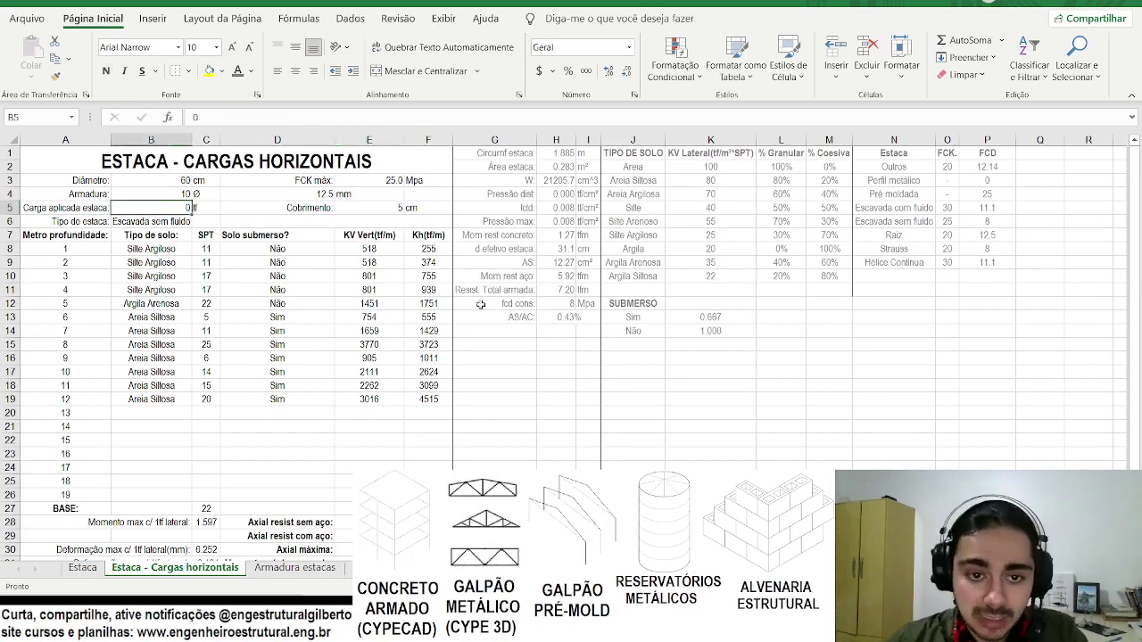
{"action": "scroll", "coordinate": [480, 305], "scroll_direction": "down", "scroll_amount": 2}
{"action": "scroll", "coordinate": [434, 339], "scroll_direction": "up", "scroll_amount": 2}
{"action": "scroll", "coordinate": [434, 339], "scroll_direction": "down", "scroll_amount": 1, "text": "ctrl"}
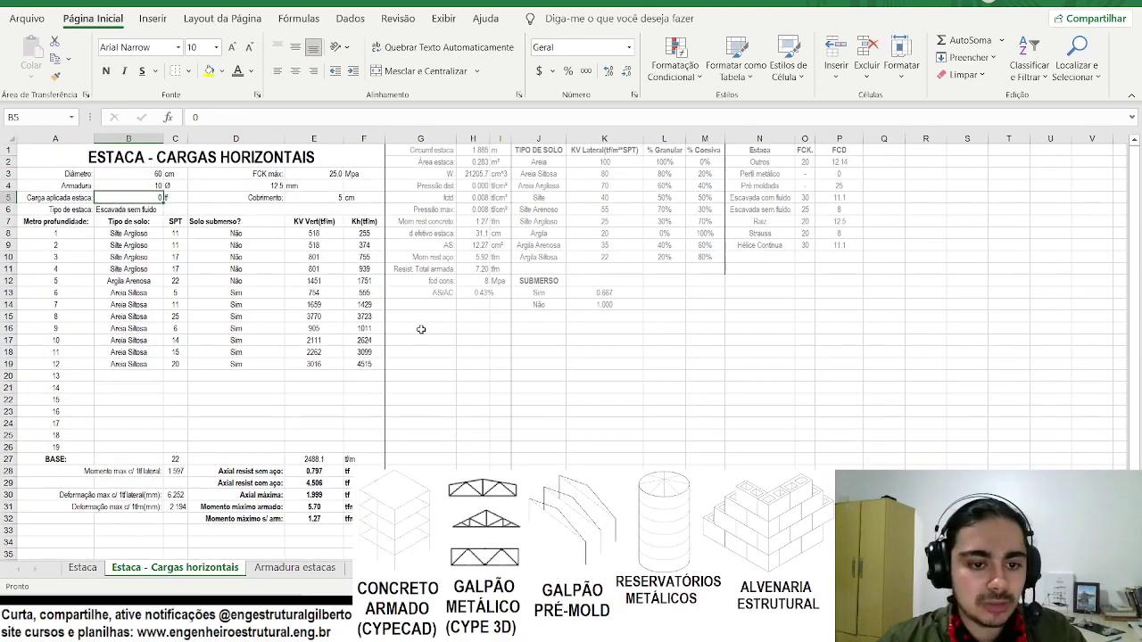
{"action": "scroll", "coordinate": [421, 329], "scroll_direction": "down", "scroll_amount": 1}
{"action": "type", "text": "100"}
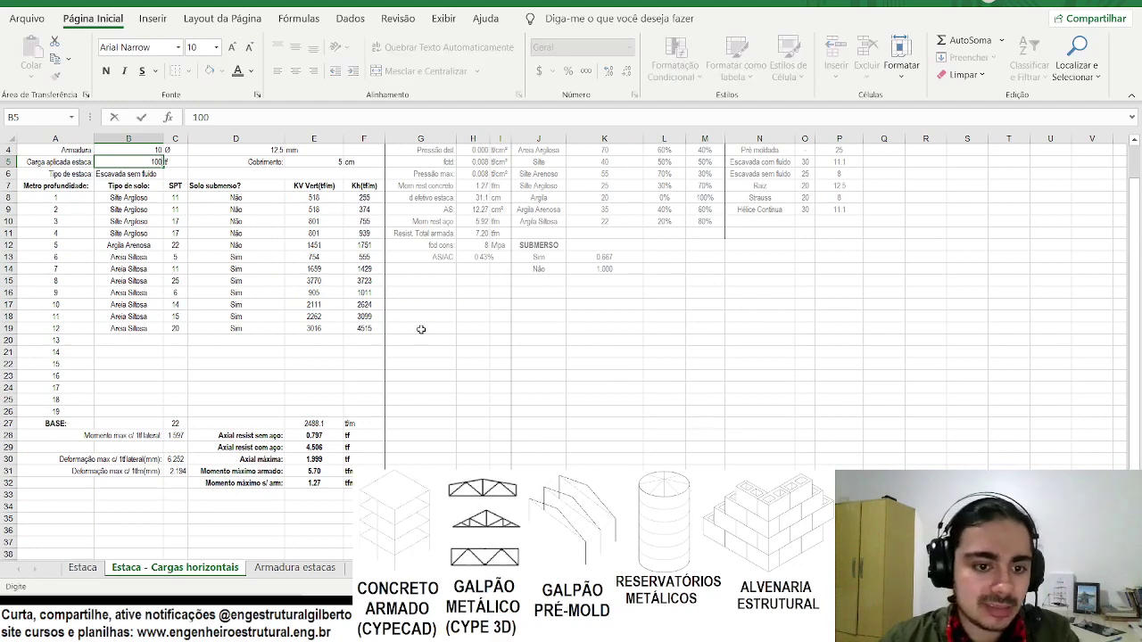
{"action": "key", "text": "Return"}
{"action": "scroll", "coordinate": [422, 457], "scroll_direction": "down", "scroll_amount": 2}
{"action": "scroll", "coordinate": [380, 439], "scroll_direction": "up", "scroll_amount": 2, "text": "ctrl"}
{"action": "scroll", "coordinate": [367, 331], "scroll_direction": "down", "scroll_amount": 5}
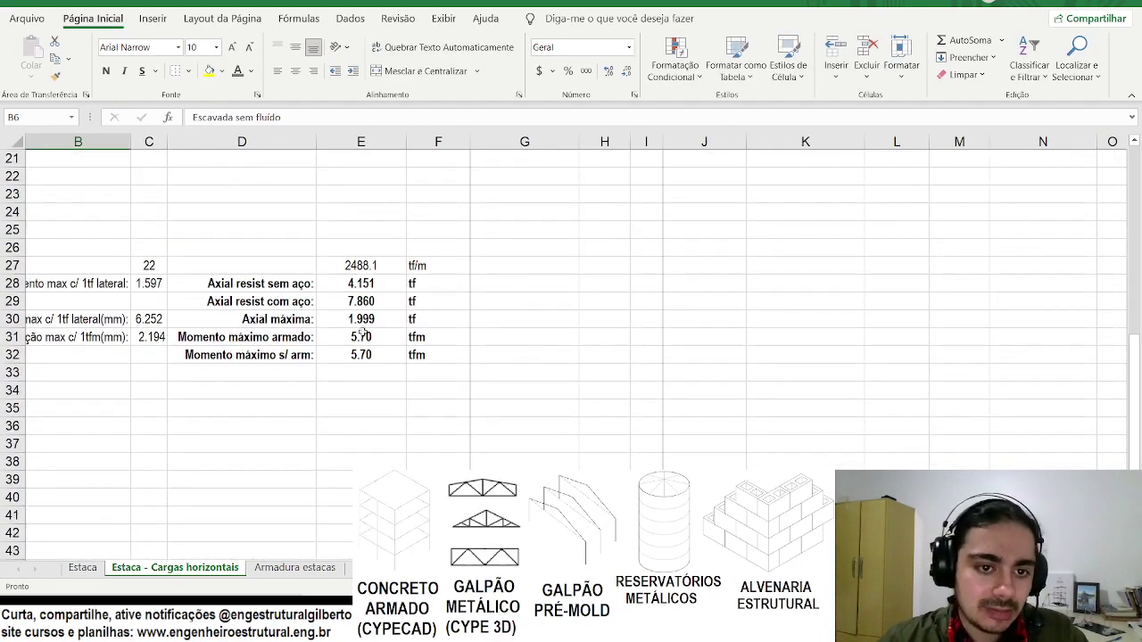
Inspect the reinforced maximum moment formula in E31 and the total reinforced resistance formula in H11.
{"action": "left_click", "coordinate": [366, 331]}
{"action": "double_click", "coordinate": [364, 335]}
{"action": "scroll", "coordinate": [428, 325], "scroll_direction": "up", "scroll_amount": 7}
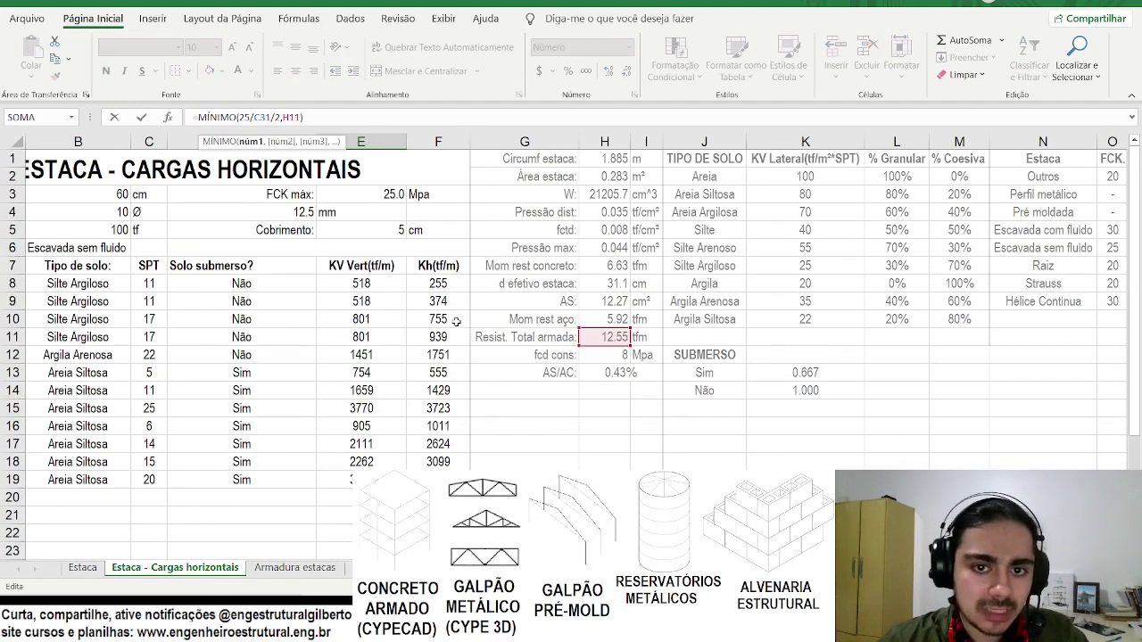
{"action": "key", "text": "Escape"}
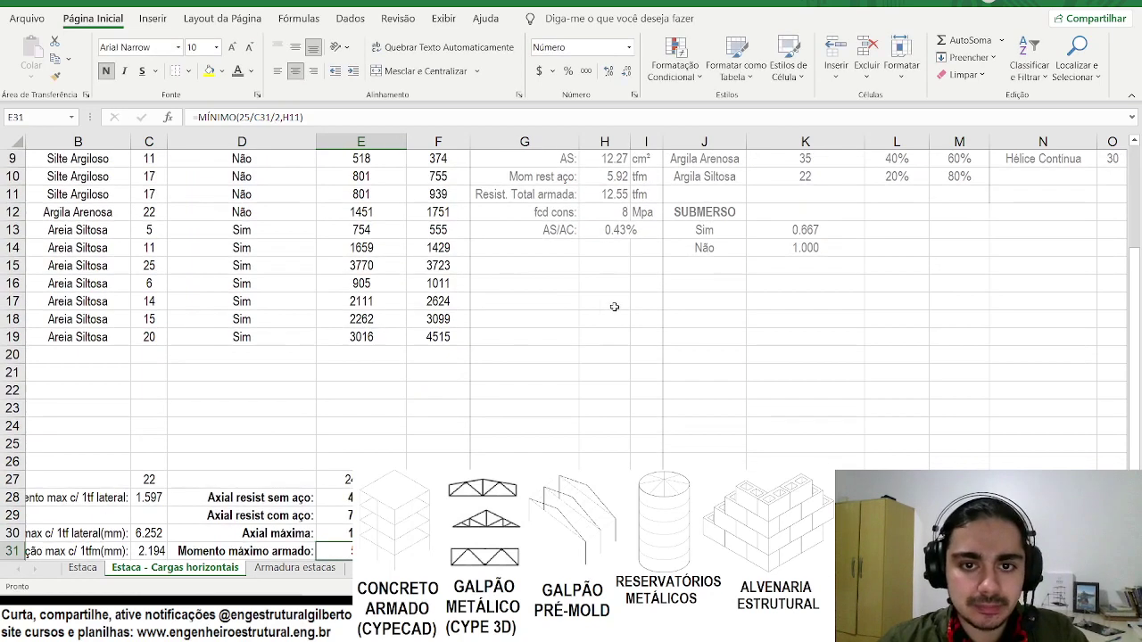
{"action": "left_click", "coordinate": [583, 190]}
{"action": "type", "text": "=H10+H7"}
{"action": "scroll", "coordinate": [500, 285], "scroll_direction": "up", "scroll_amount": 3}
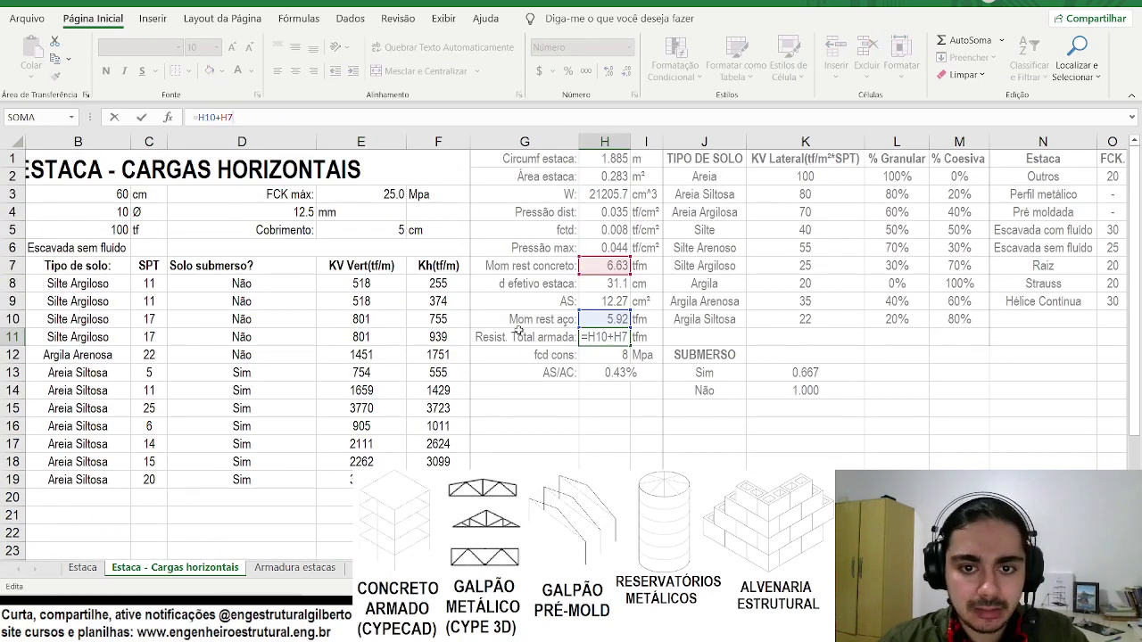
{"action": "scroll", "coordinate": [503, 319], "scroll_direction": "right", "scroll_amount": 1}
{"action": "scroll", "coordinate": [413, 300], "scroll_direction": "left", "scroll_amount": 2}
{"action": "key", "text": "Escape"}
{"action": "scroll", "coordinate": [420, 329], "scroll_direction": "down", "scroll_amount": 6}
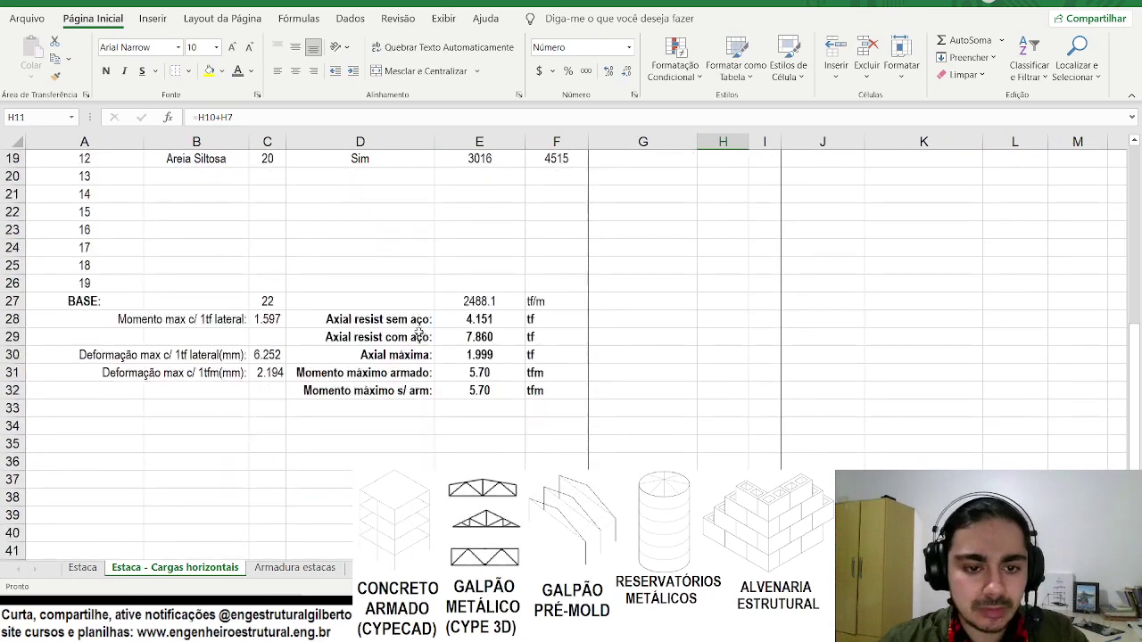
Set the deformation per 1 tfm in C31 to 1 mm and check the maximum moments with and without reinforcement.
{"action": "left_click", "coordinate": [459, 373]}
{"action": "double_click", "coordinate": [459, 373]}
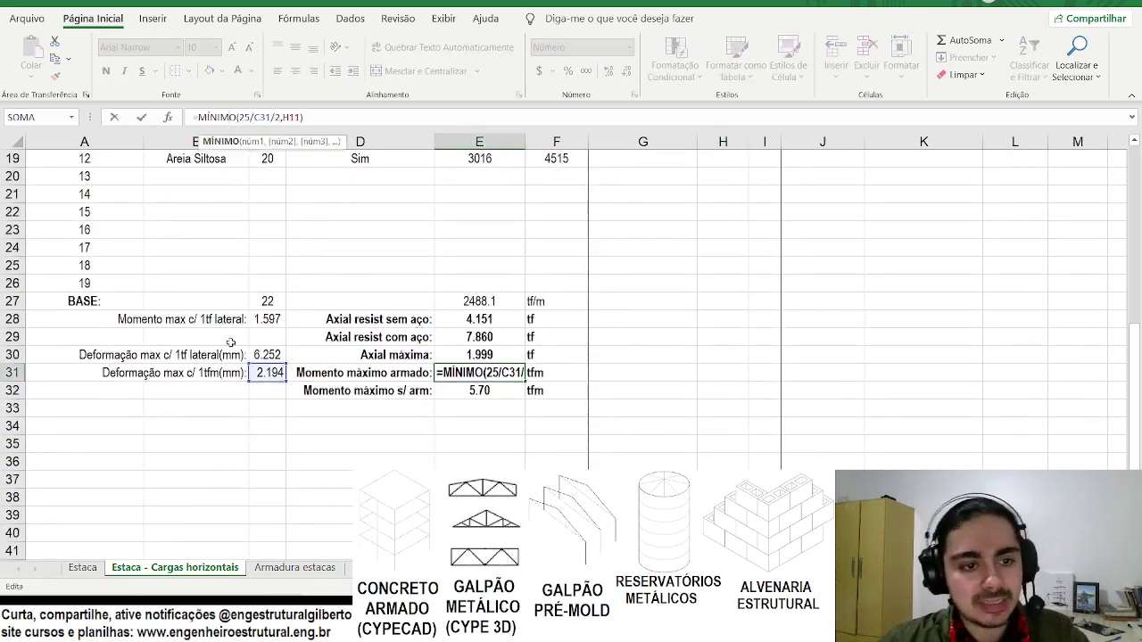
{"action": "left_click", "coordinate": [268, 373]}
{"action": "type", "text": "1"}
{"action": "key", "text": "Return"}
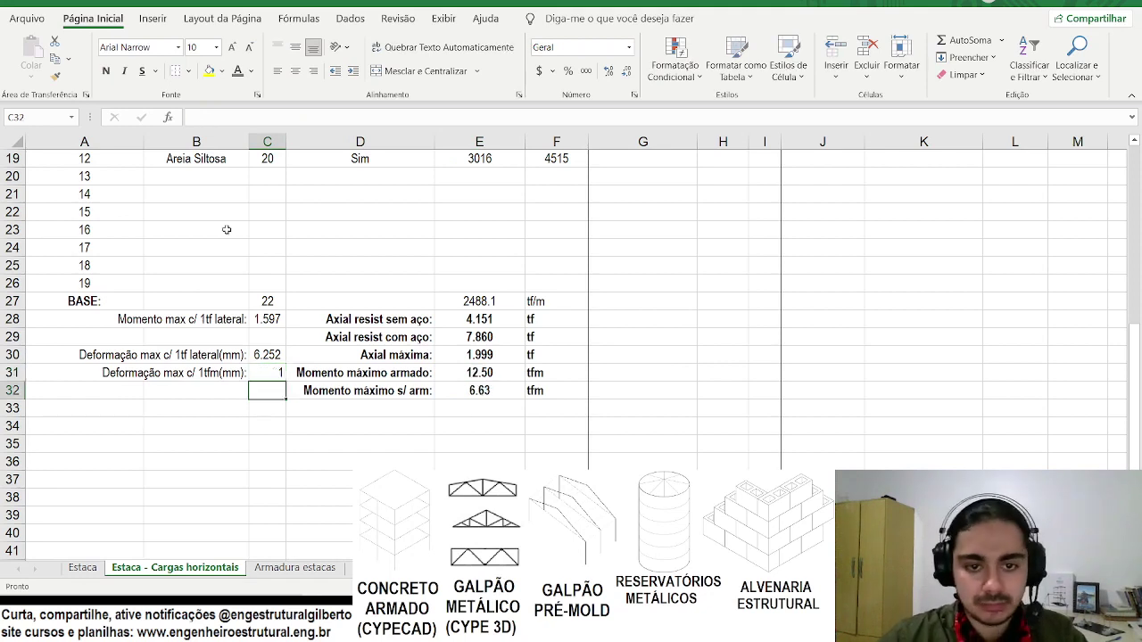
{"action": "left_click", "coordinate": [480, 389]}
Review the horizontal loads sheet and its pile type table with FCK and FCD values in N1:P9.
{"action": "scroll", "coordinate": [290, 247], "scroll_direction": "up", "scroll_amount": 6}
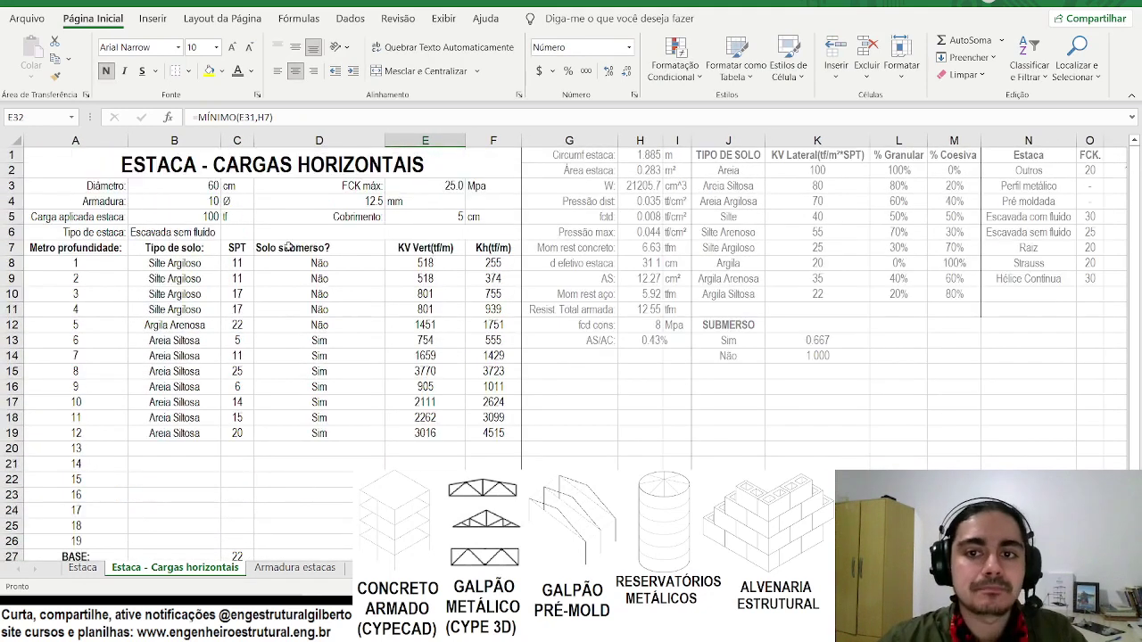
{"action": "scroll", "coordinate": [518, 267], "scroll_direction": "down", "scroll_amount": 1}
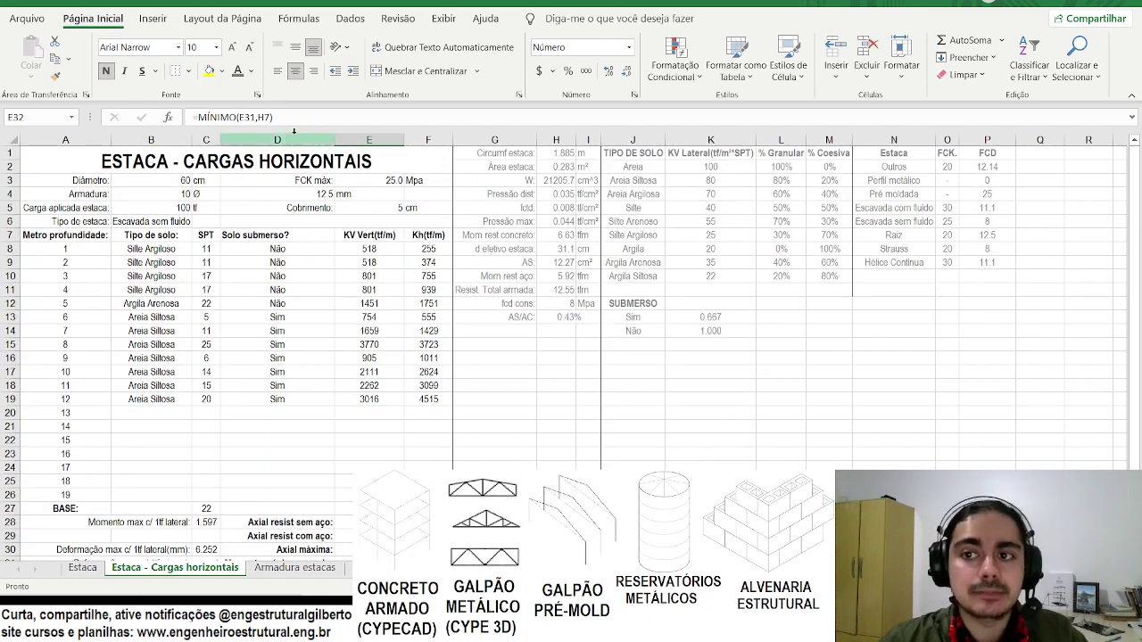
{"action": "left_click", "coordinate": [170, 161]}
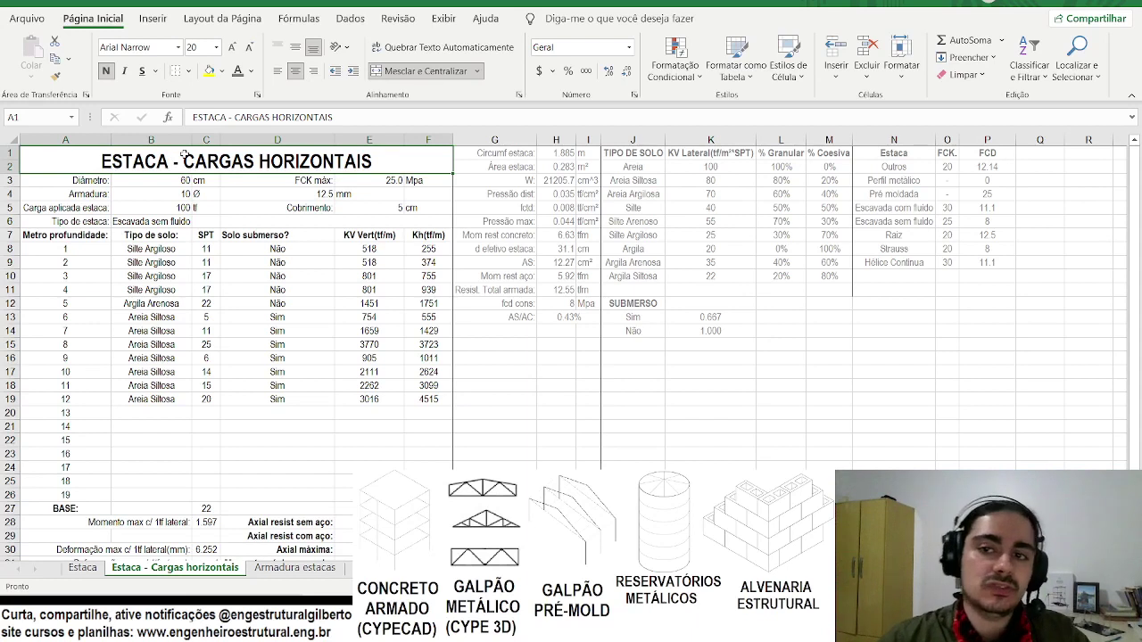
{"action": "left_click_drag", "start_coordinate": [865, 165], "coordinate": [1015, 268]}
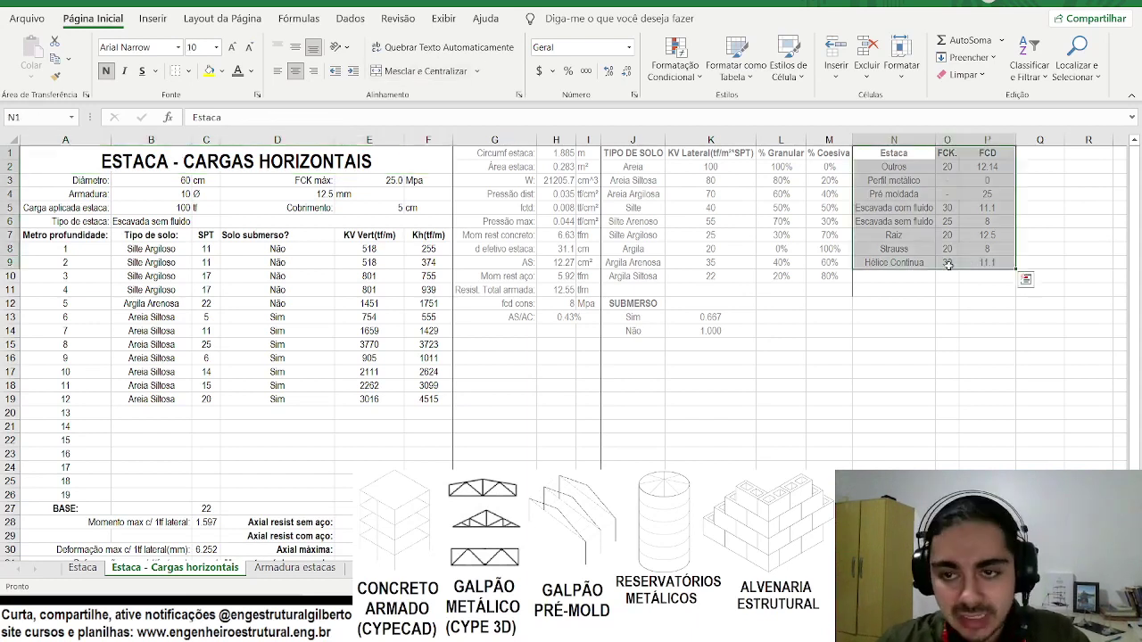
Open the Estaca sheet and review the pile dimension in B3 and the tip SPT in C17.
{"action": "left_click", "coordinate": [82, 568]}
{"action": "scroll", "coordinate": [366, 152], "scroll_direction": "left", "scroll_amount": 5}
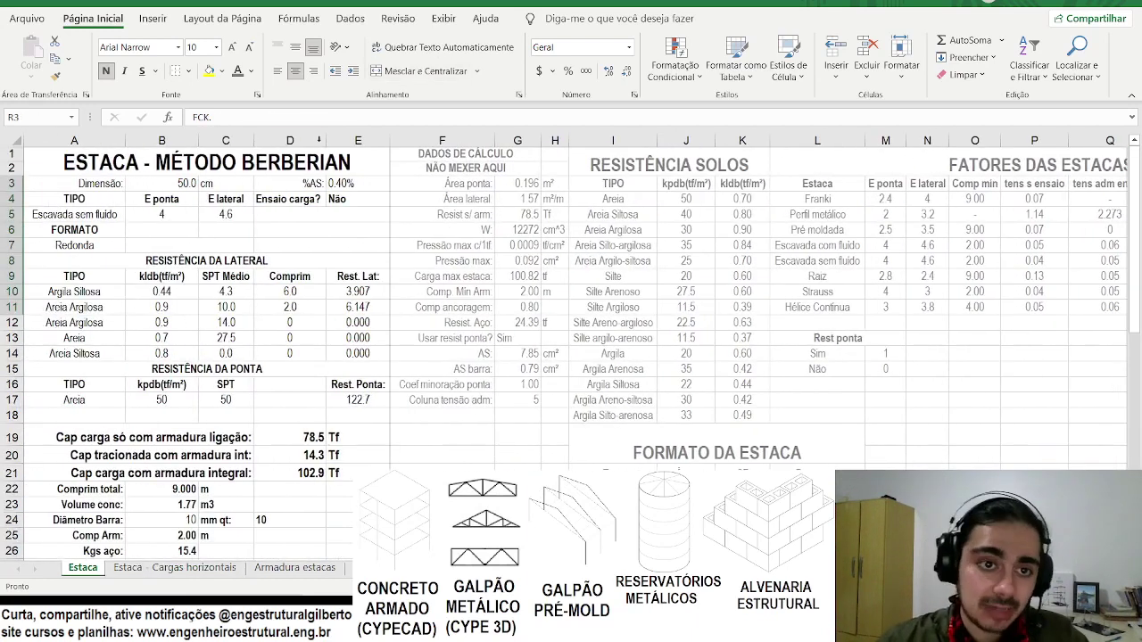
{"action": "scroll", "coordinate": [448, 216], "scroll_direction": "down", "scroll_amount": 1}
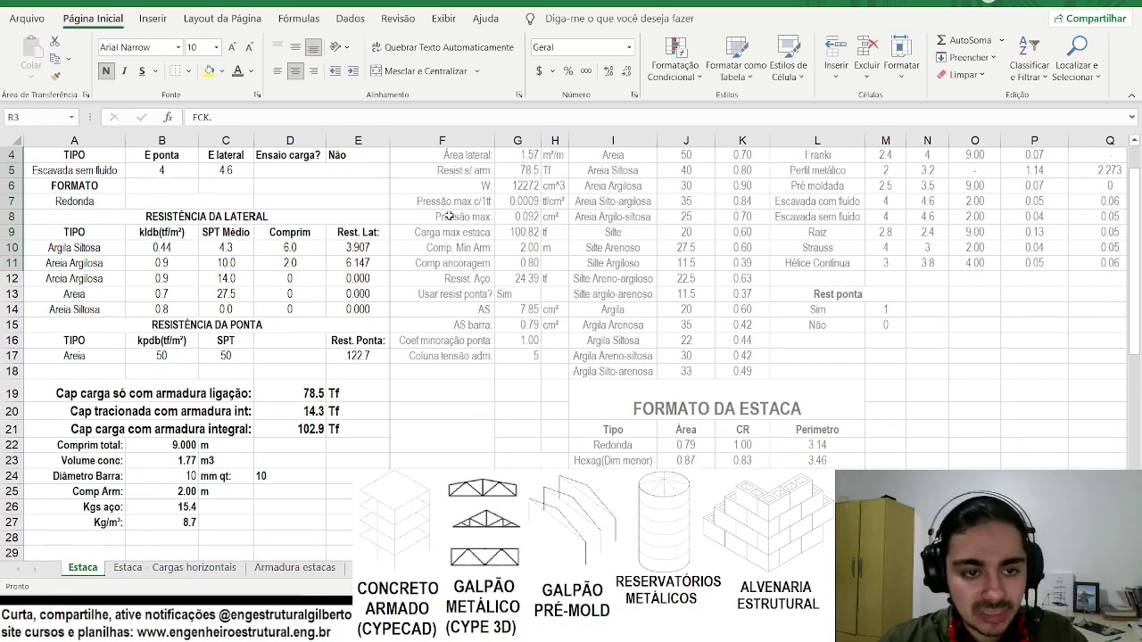
{"action": "scroll", "coordinate": [312, 250], "scroll_direction": "up", "scroll_amount": 1}
{"action": "left_click", "coordinate": [162, 188]}
{"action": "scroll", "coordinate": [255, 319], "scroll_direction": "down", "scroll_amount": 1}
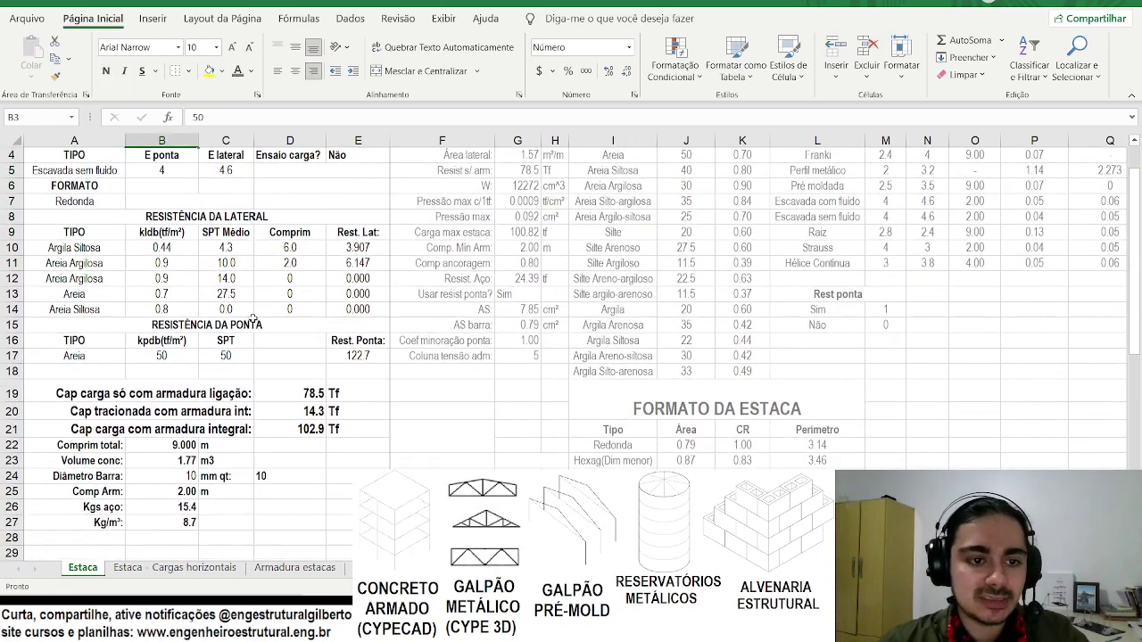
{"action": "left_click", "coordinate": [230, 357]}
Set the load test option (Ensaio carga?) in E4 to Sim.
{"action": "scroll", "coordinate": [301, 389], "scroll_direction": "up", "scroll_amount": 1}
{"action": "left_click", "coordinate": [353, 183]}
{"action": "left_click", "coordinate": [381, 200]}
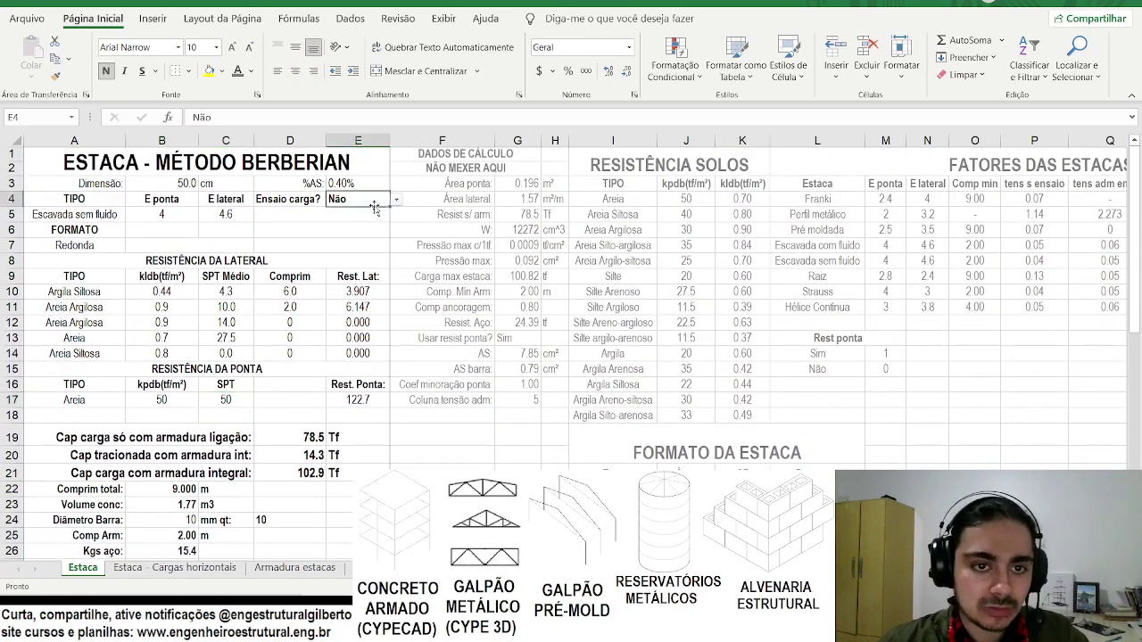
{"action": "scroll", "coordinate": [381, 200], "scroll_direction": "down", "scroll_amount": 1}
{"action": "left_click", "coordinate": [396, 155]}
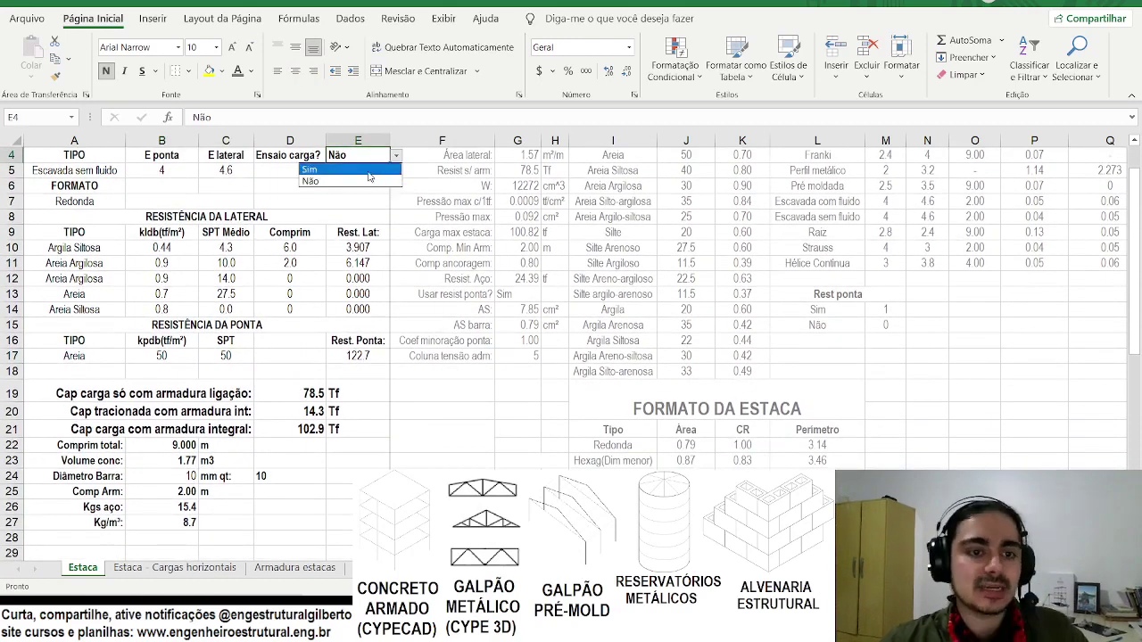
{"action": "left_click", "coordinate": [367, 170]}
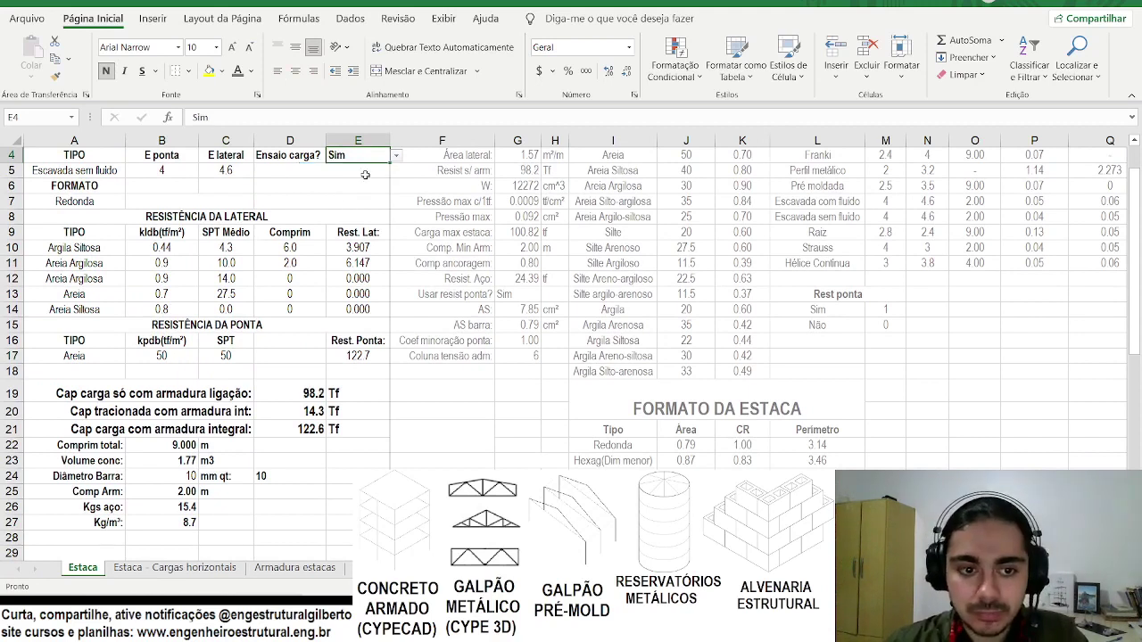
Inspect the formulas for the full-reinforcement load capacity in D21 and the unreinforced resistance in G5.
{"action": "left_click", "coordinate": [301, 427]}
{"action": "key", "text": "F2"}
{"action": "scroll", "coordinate": [394, 265], "scroll_direction": "up", "scroll_amount": 1}
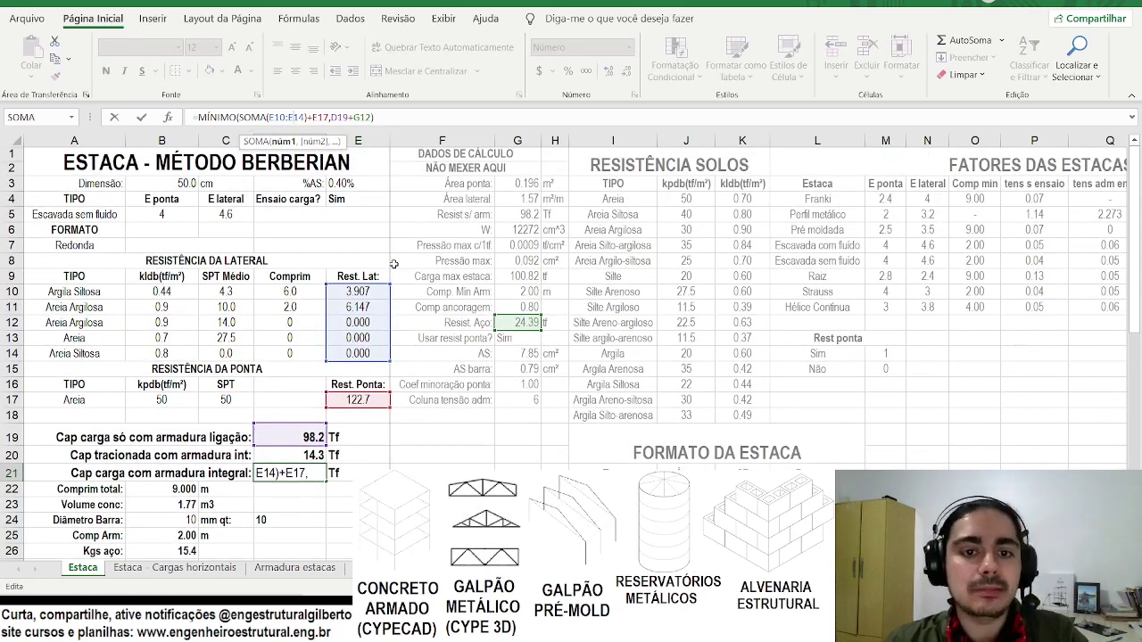
{"action": "key", "text": "Escape"}
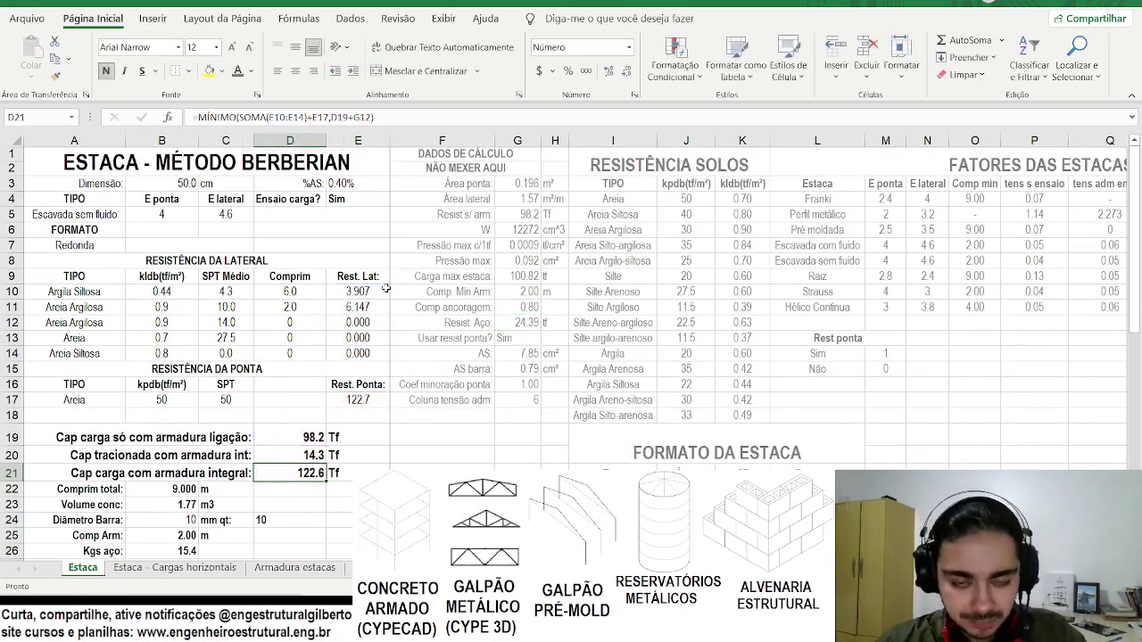
{"action": "scroll", "coordinate": [446, 300], "scroll_direction": "down", "scroll_amount": 1}
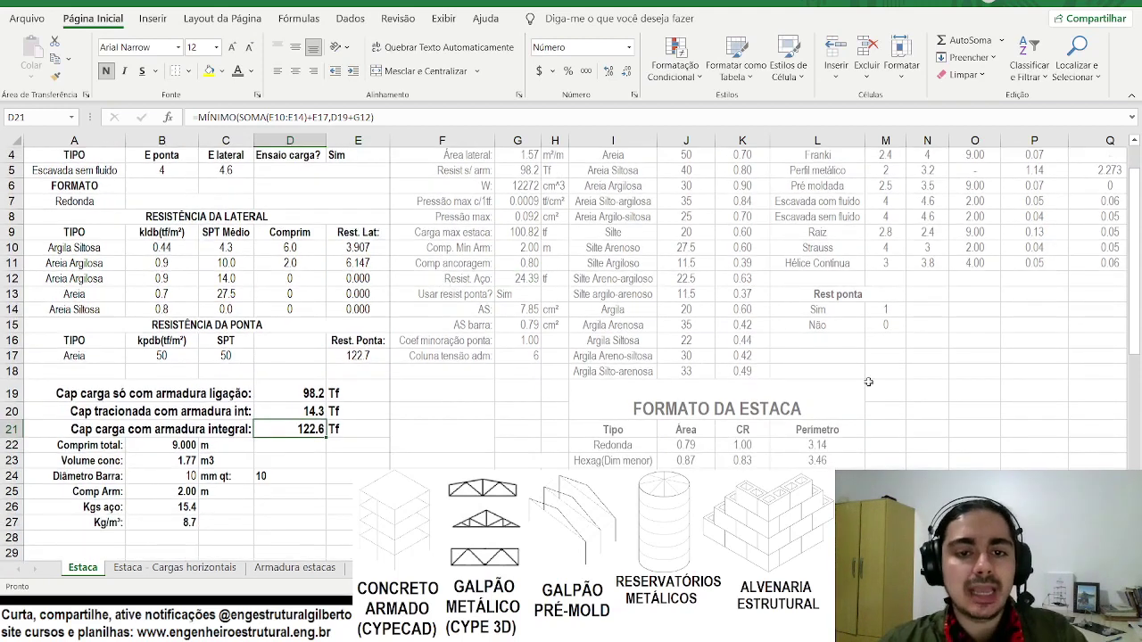
{"action": "left_click", "coordinate": [504, 172]}
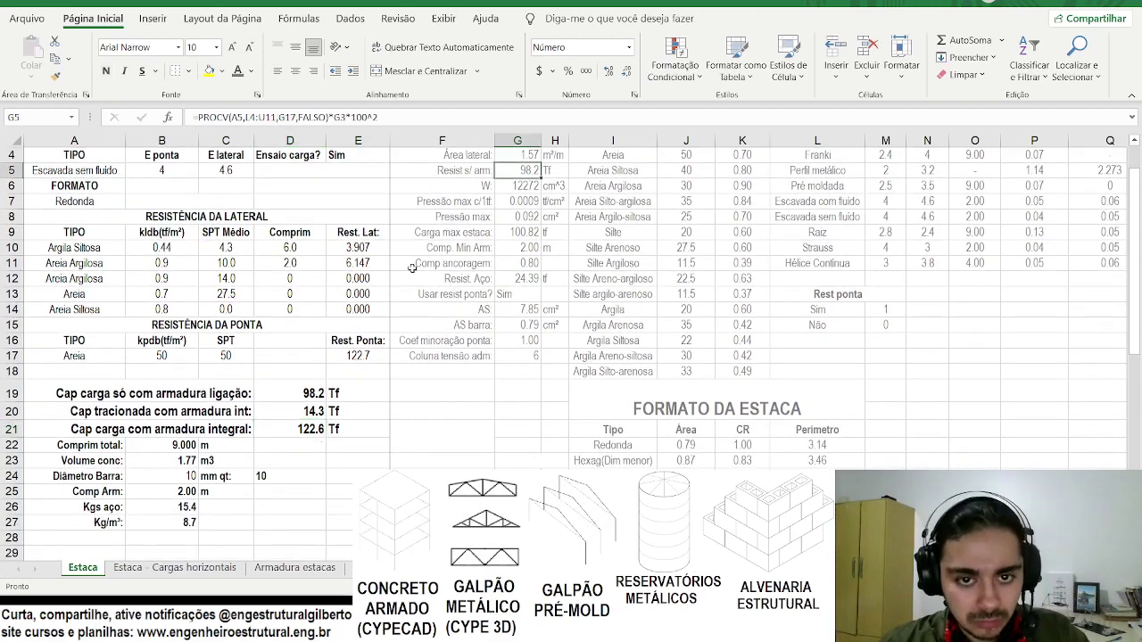
Add "s ensaio" to the end of the capacity label in A19, before the colon.
{"action": "left_click_drag", "start_coordinate": [181, 392], "coordinate": [284, 393]}
{"action": "left_click", "coordinate": [182, 394]}
{"action": "left_click", "coordinate": [344, 117]}
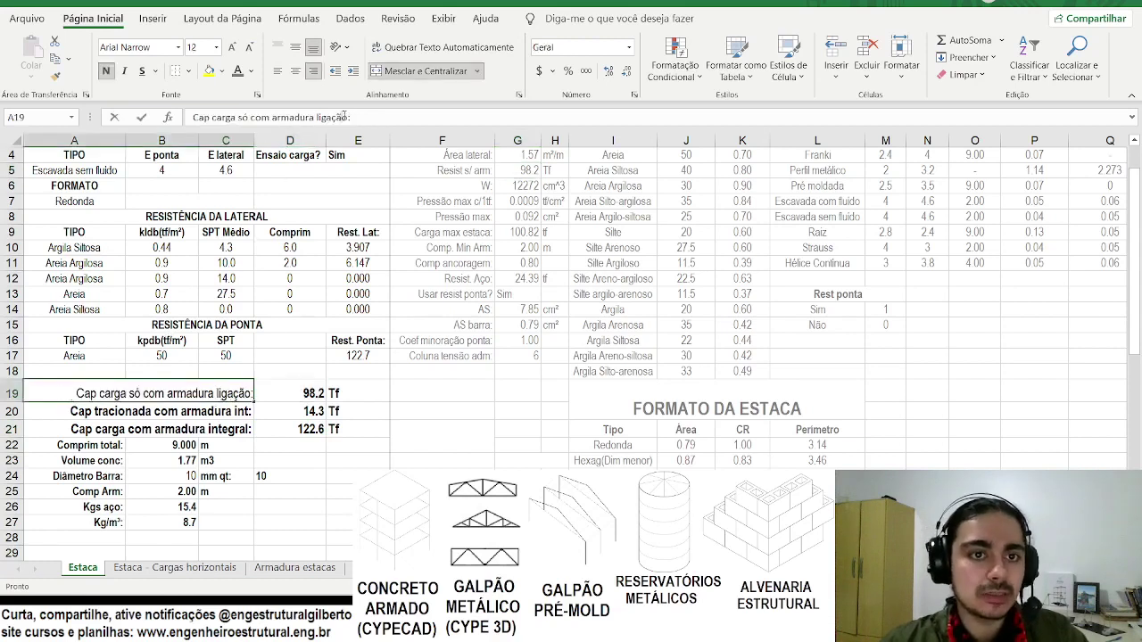
{"action": "left_click", "coordinate": [348, 117]}
{"action": "type", "text": "s ensaio"}
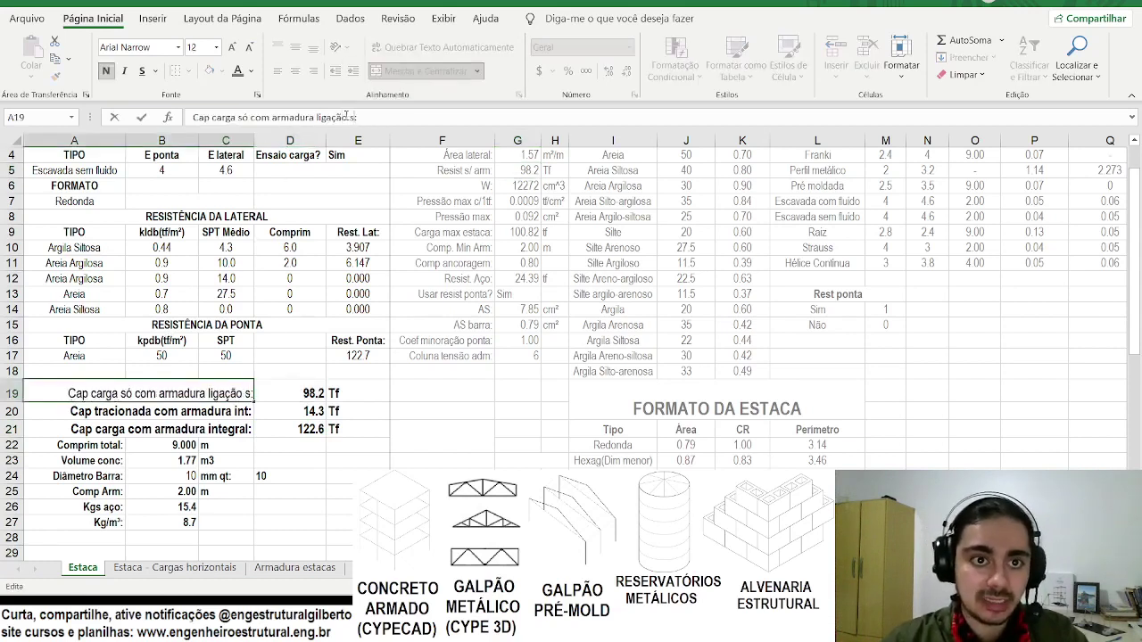
{"action": "key", "text": "Return"}
Shorten the A19 label to "Cap carga c armadura ligação s ensaio:" by removing "só" and abbreviating "com".
{"action": "left_click", "coordinate": [111, 398]}
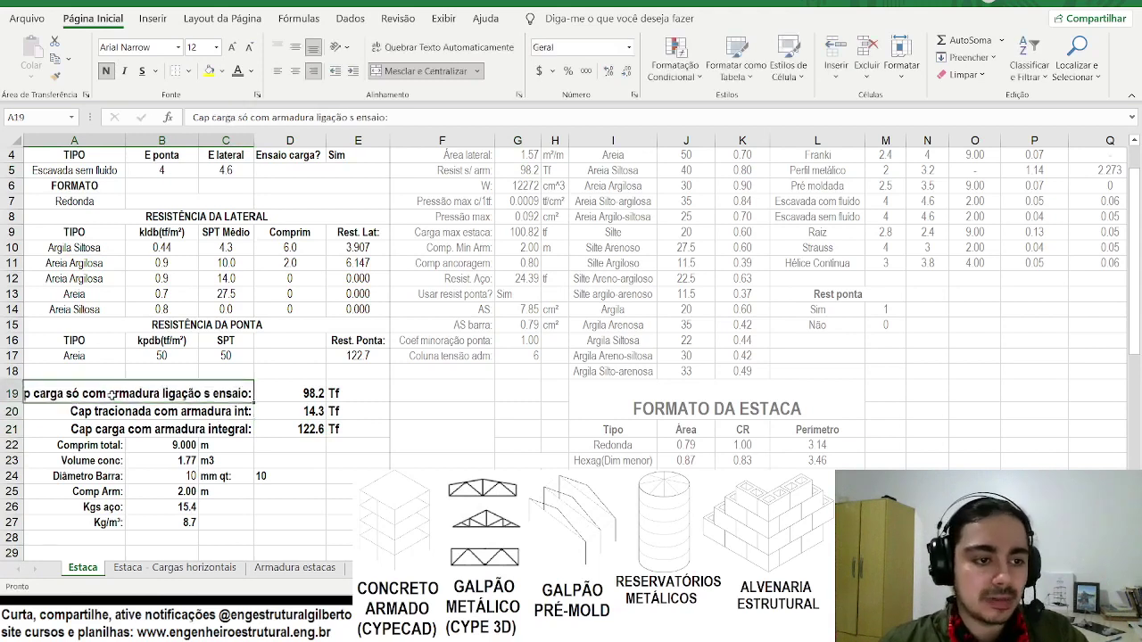
{"action": "left_click", "coordinate": [215, 118]}
{"action": "double_click", "coordinate": [243, 117]}
{"action": "key", "text": "BackSpace"}
{"action": "key", "text": "BackSpace"}
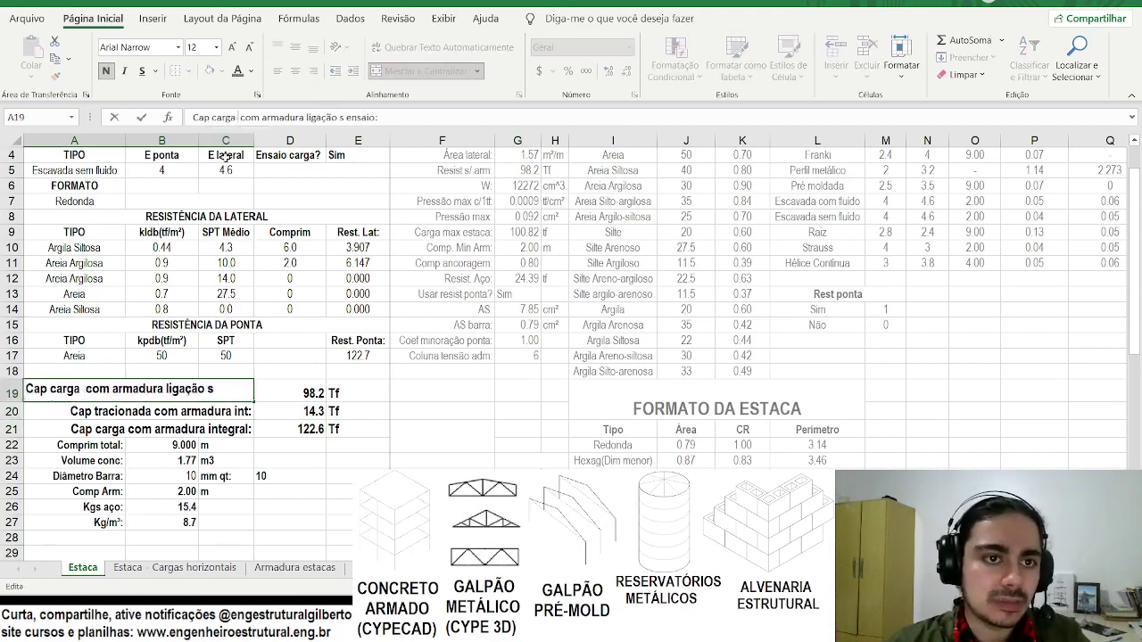
{"action": "double_click", "coordinate": [245, 122]}
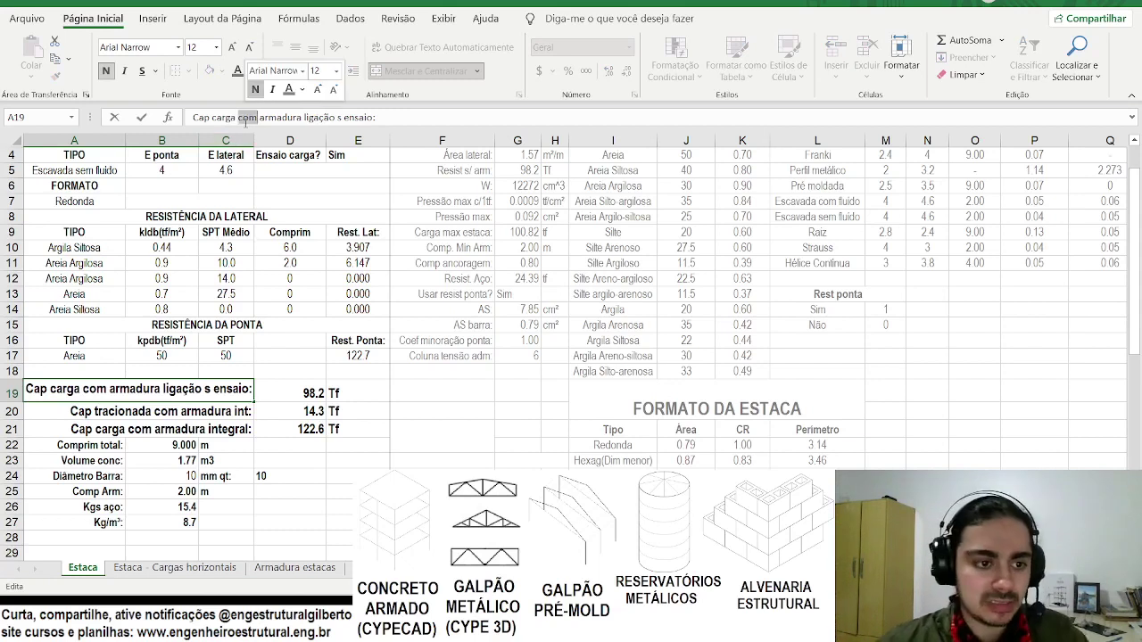
{"action": "type", "text": "c"}
{"action": "key", "text": "Return"}
{"action": "key", "text": "Up"}
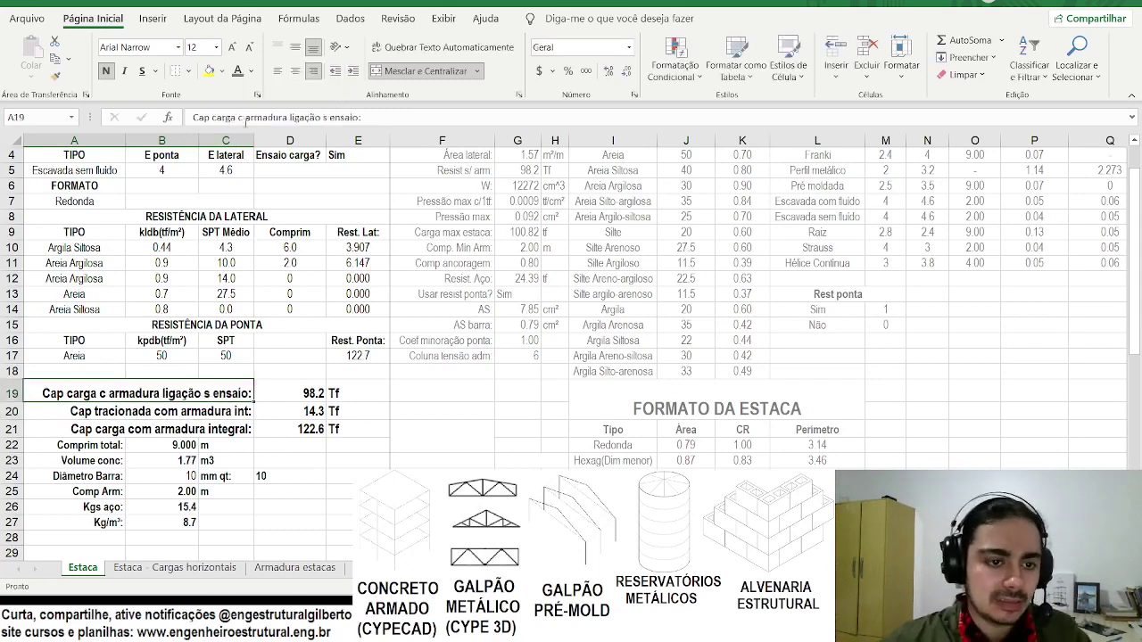
Check the tension and full-reinforcement capacity labels in rows 20 and 21 and the surrounding results.
{"action": "left_click", "coordinate": [175, 412]}
{"action": "left_click", "coordinate": [181, 427]}
{"action": "scroll", "coordinate": [274, 398], "scroll_direction": "down", "scroll_amount": 1}
{"action": "left_click", "coordinate": [293, 379]}
{"action": "key", "text": "Down"}
{"action": "scroll", "coordinate": [241, 357], "scroll_direction": "up", "scroll_amount": 2}
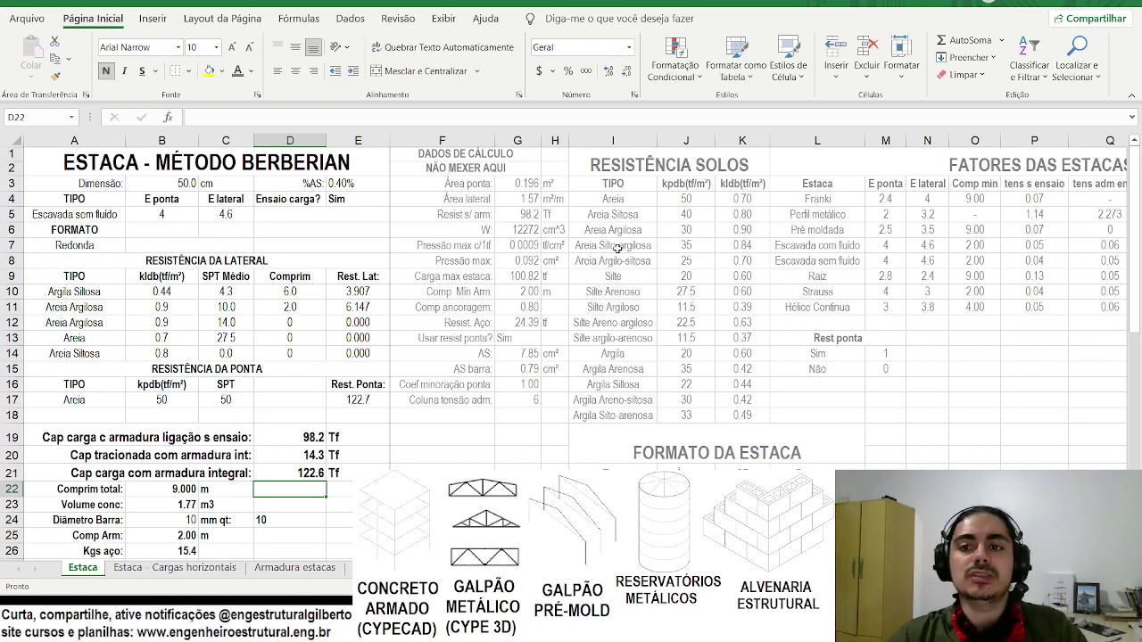